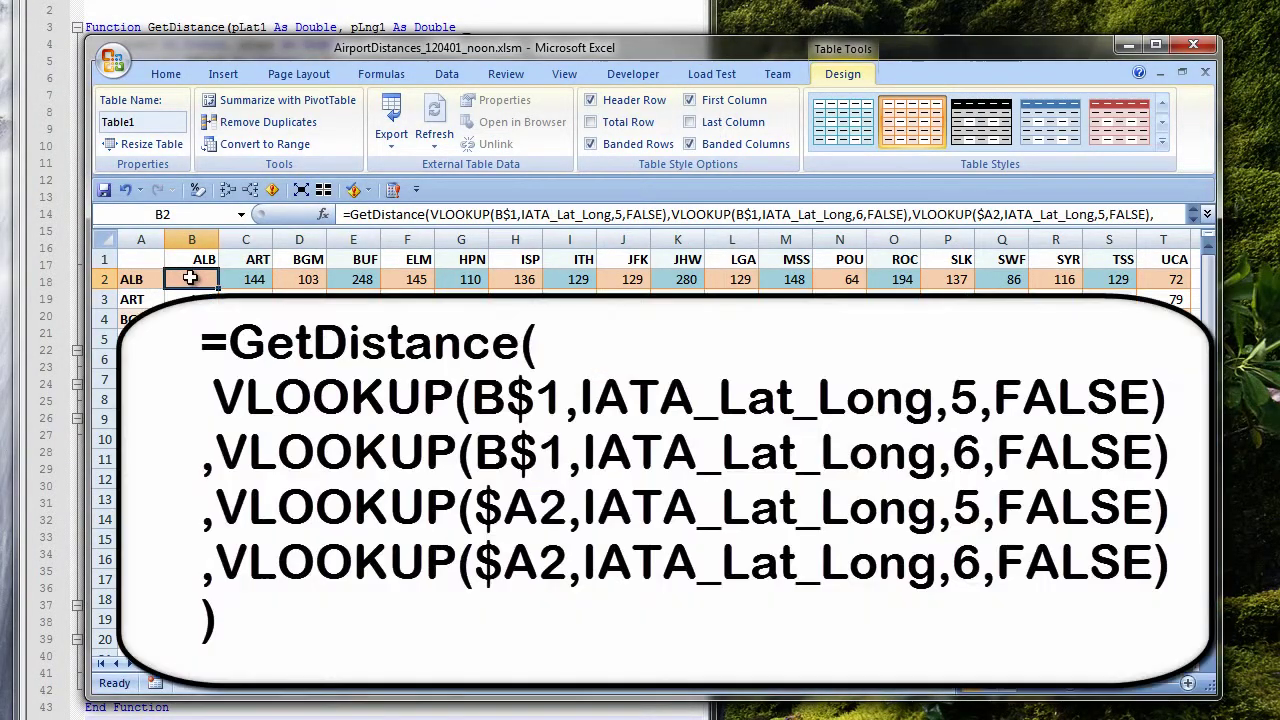
Inspect the first VLOOKUP's lookup cell, table and column-index arguments in the GetDistance formula of cell B2
double_click(185, 279)
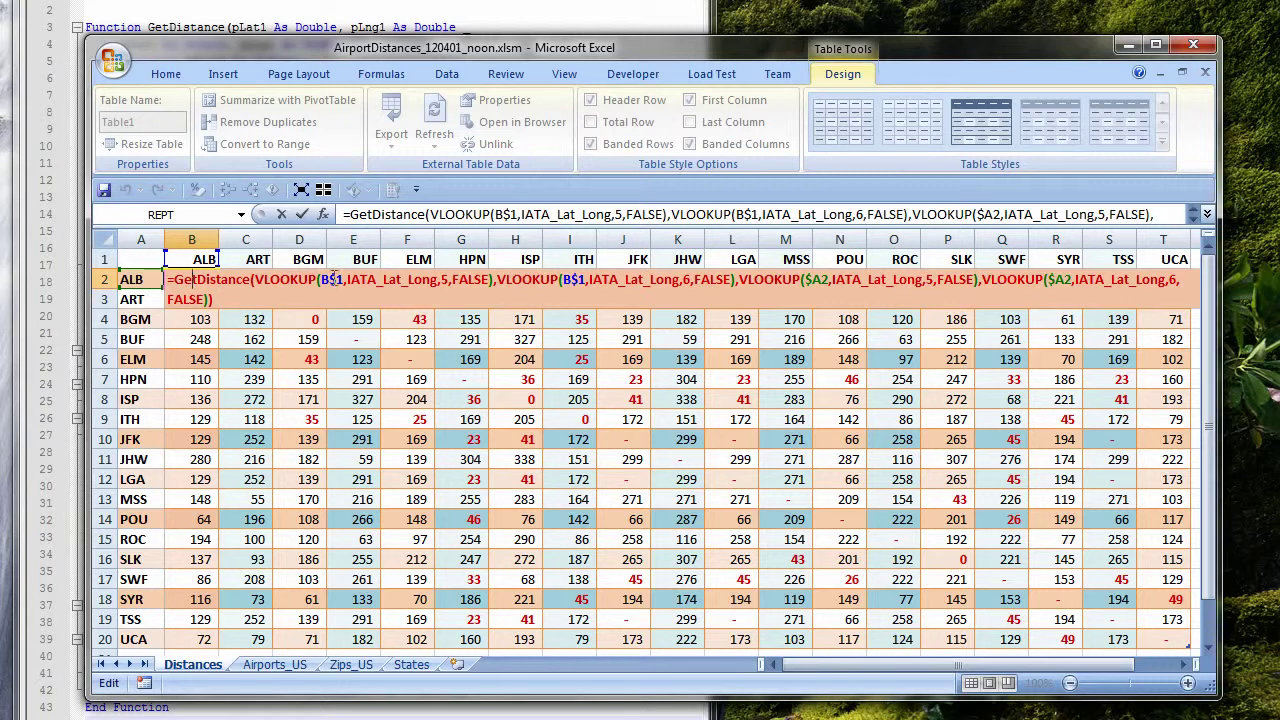
double_click(333, 280)
drag(360, 280, 445, 280)
double_click(446, 280)
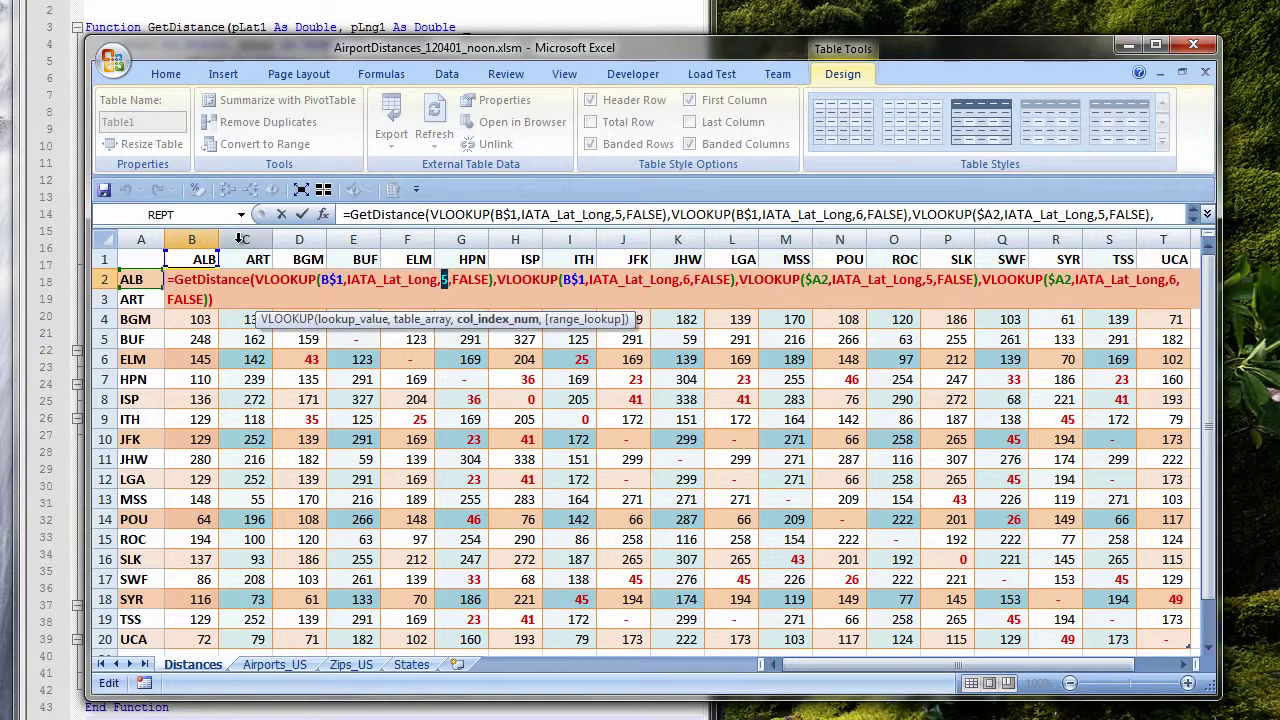
key(Escape)
Examine the IATA_Lat_Long named range on the Airports_US sheet and return to the Distances sheet
click(242, 215)
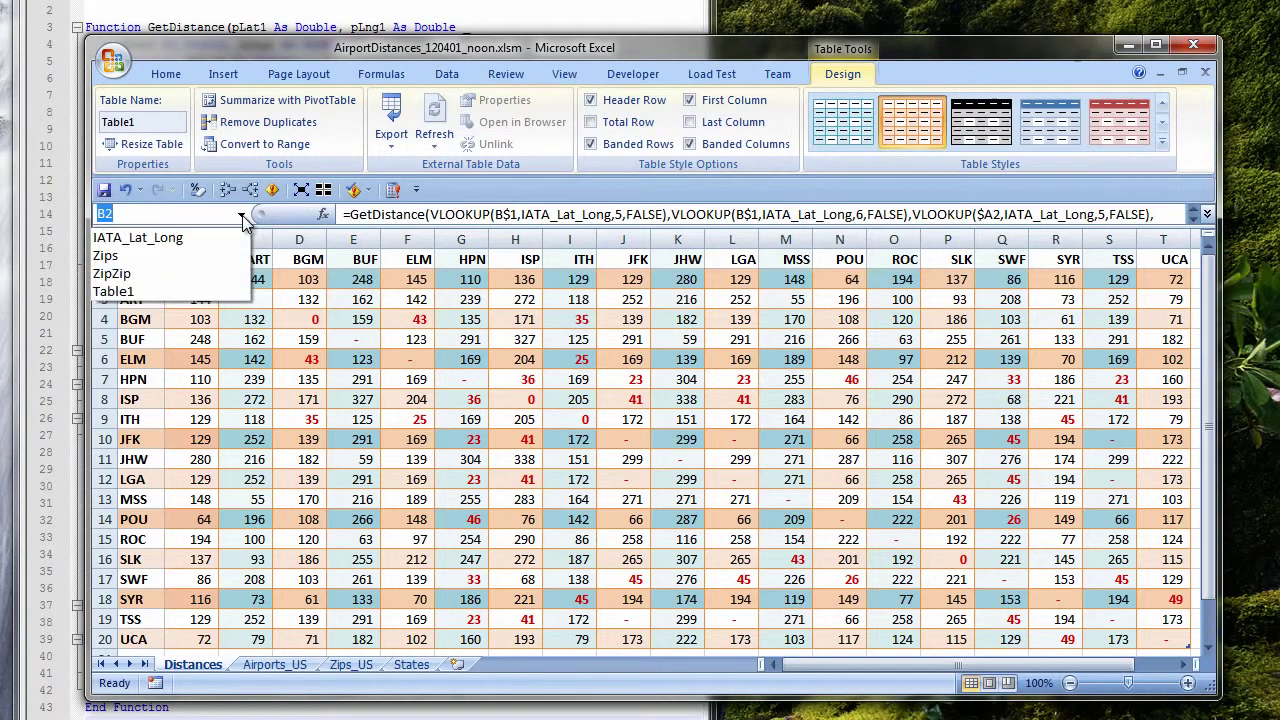
click(194, 239)
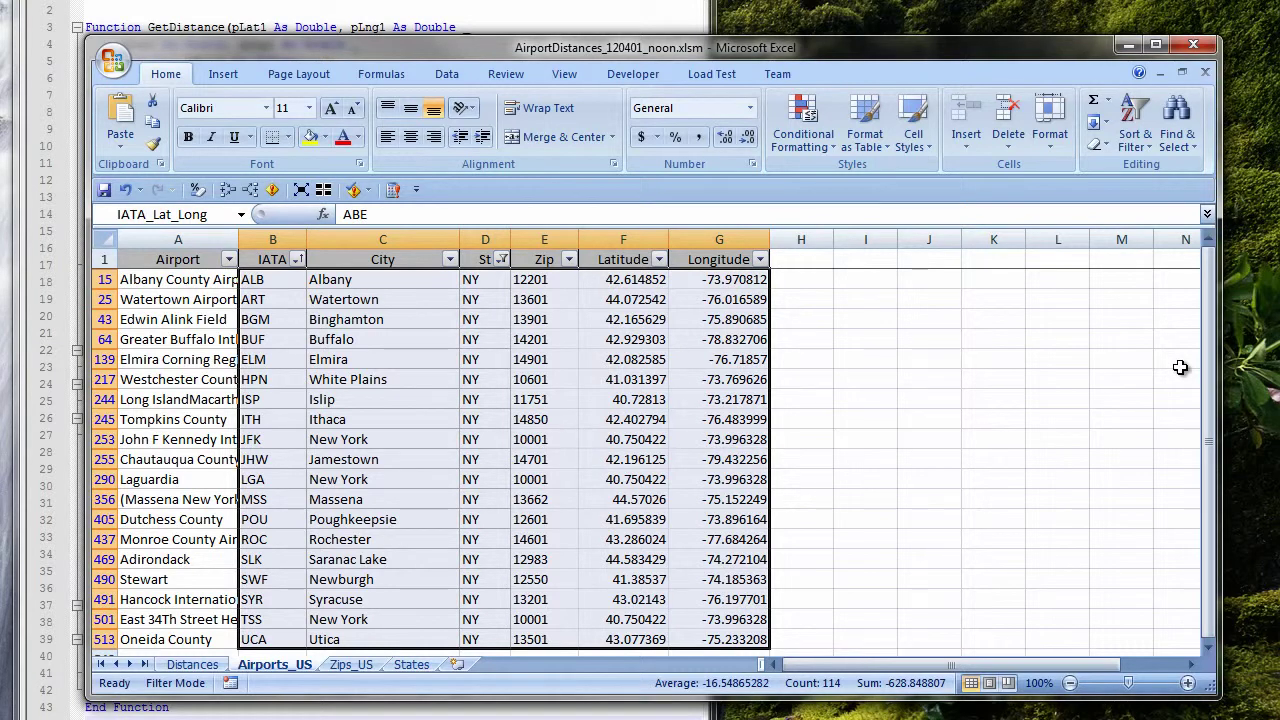
key(ctrl+Home)
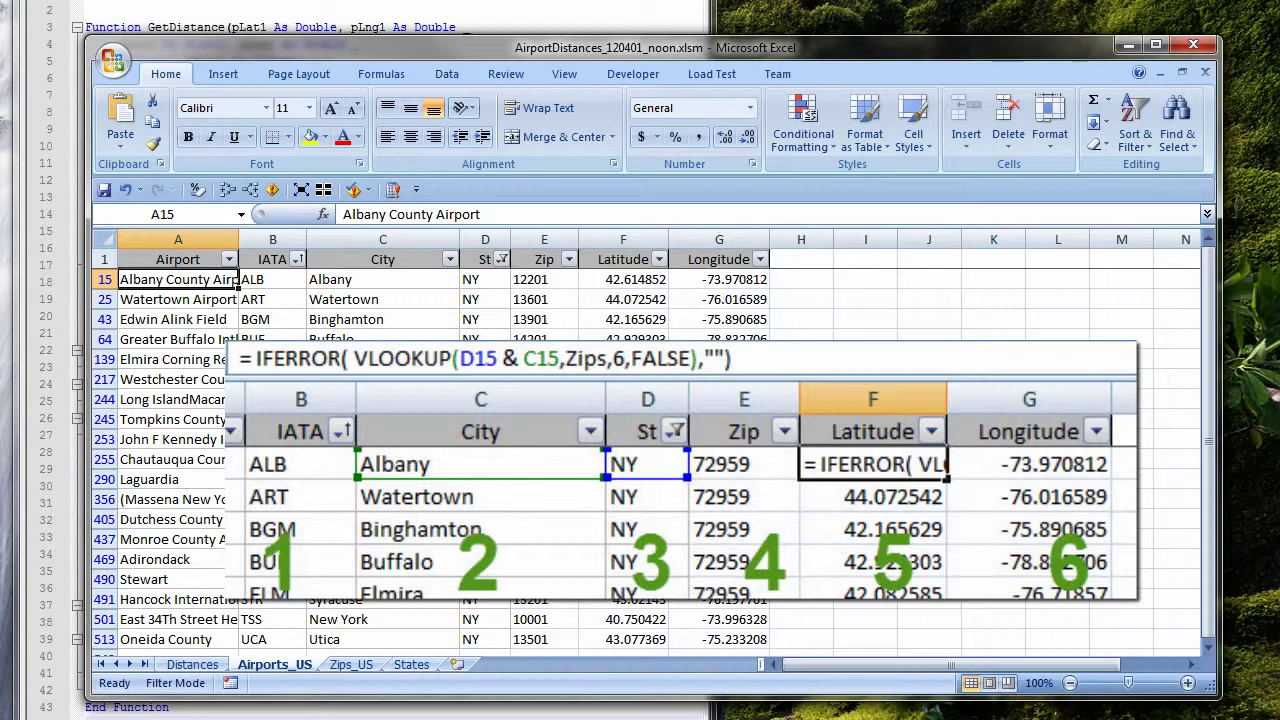
key(ctrl+Page_Up)
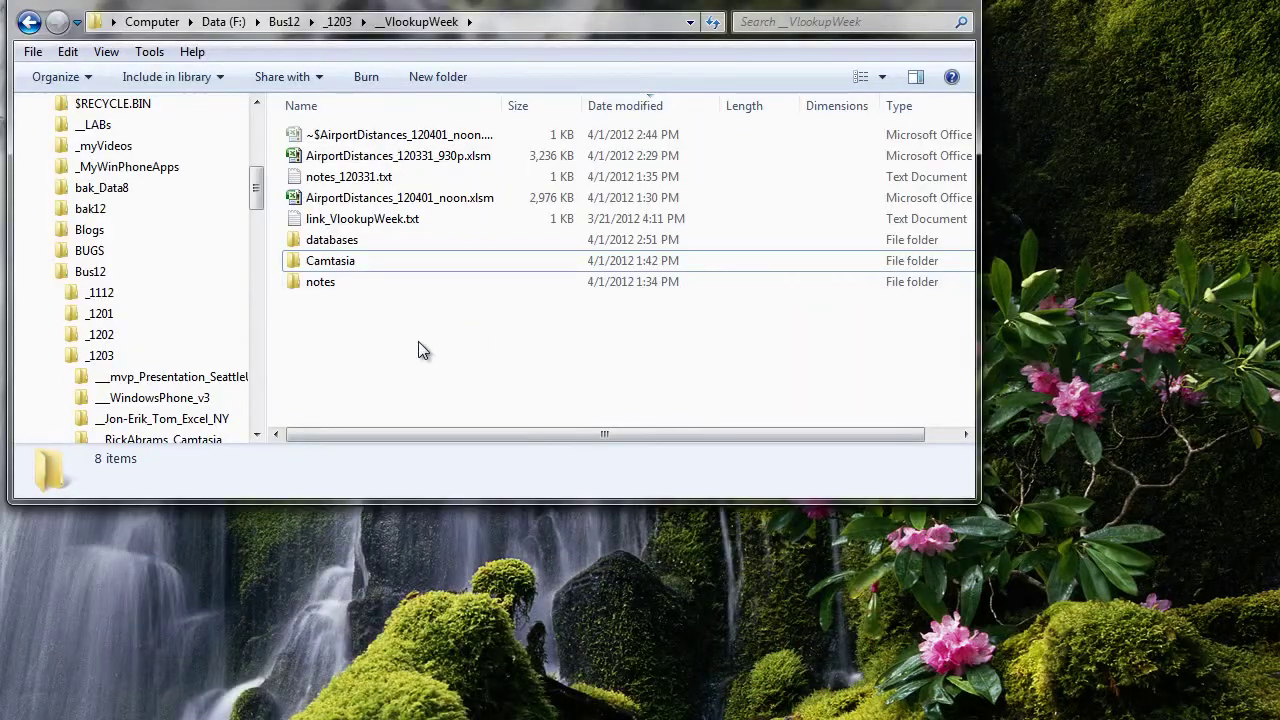
Create an Access 2007 database named LOOKUP_in_Access_Distances.accdb in the __VlookupWeek folder
right_click(418, 349)
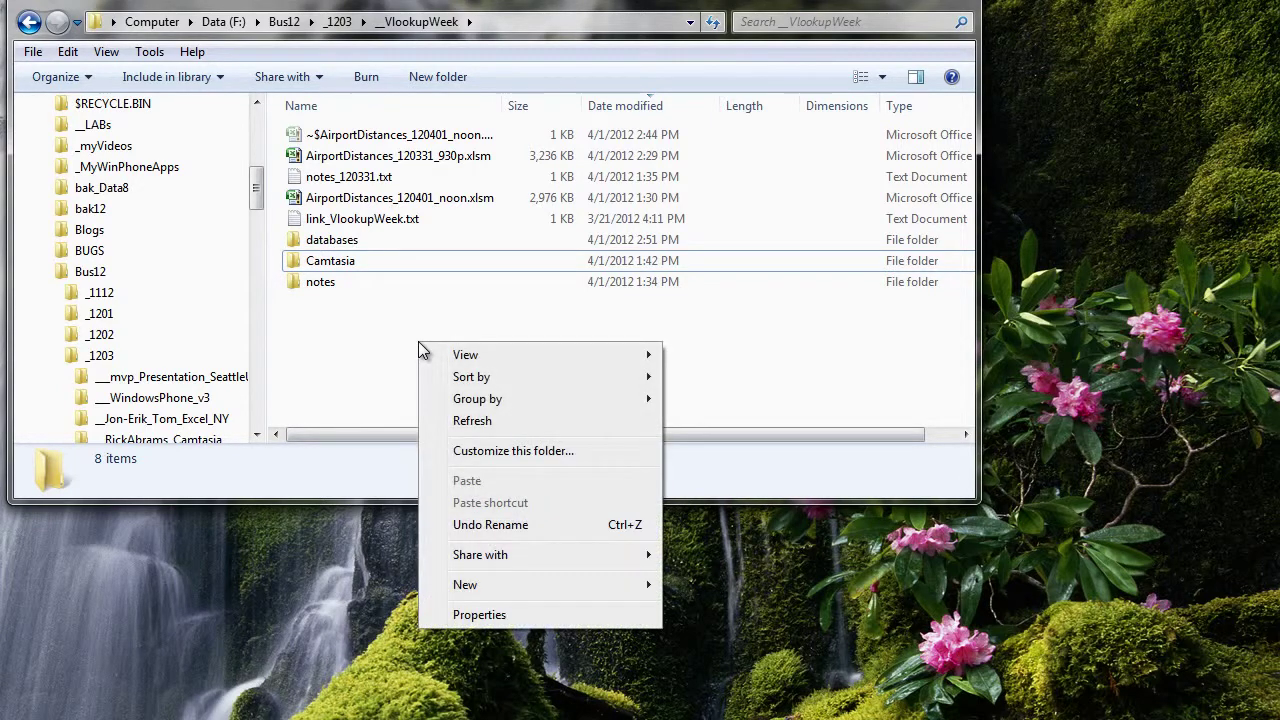
mouse_move(504, 591)
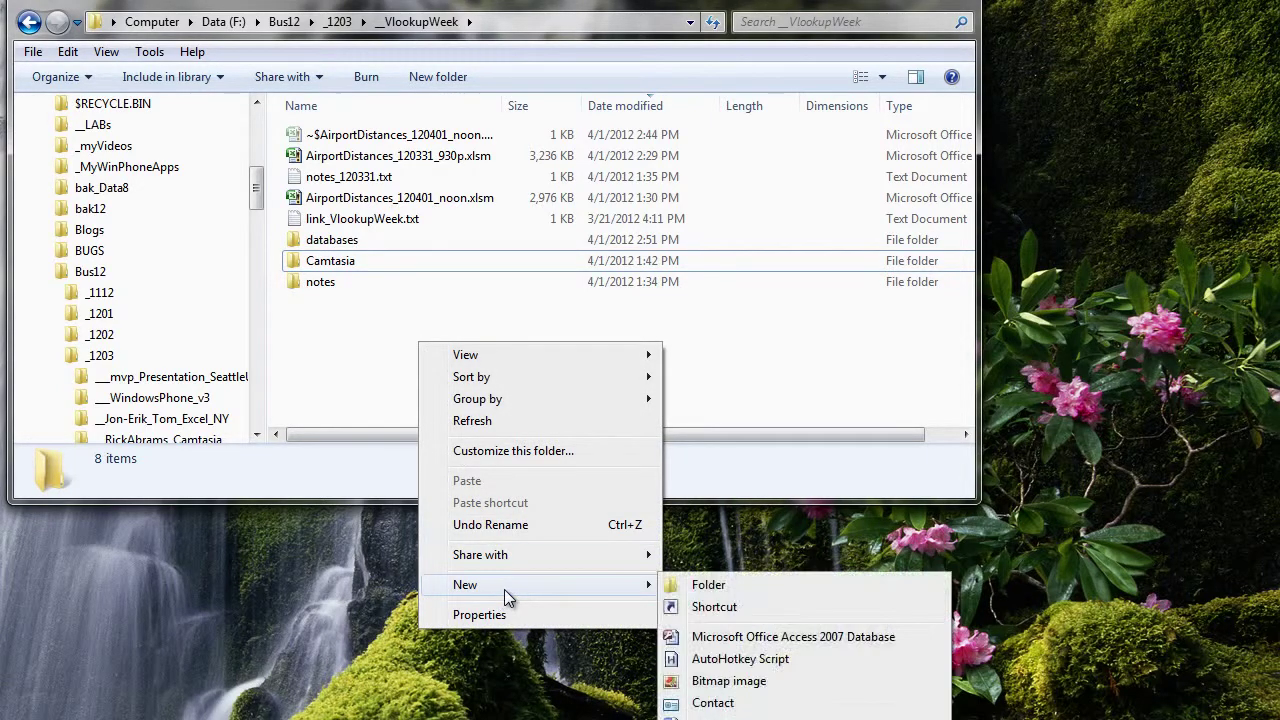
click(724, 641)
text(LOOKUP_inAccess_Distances.accdb)
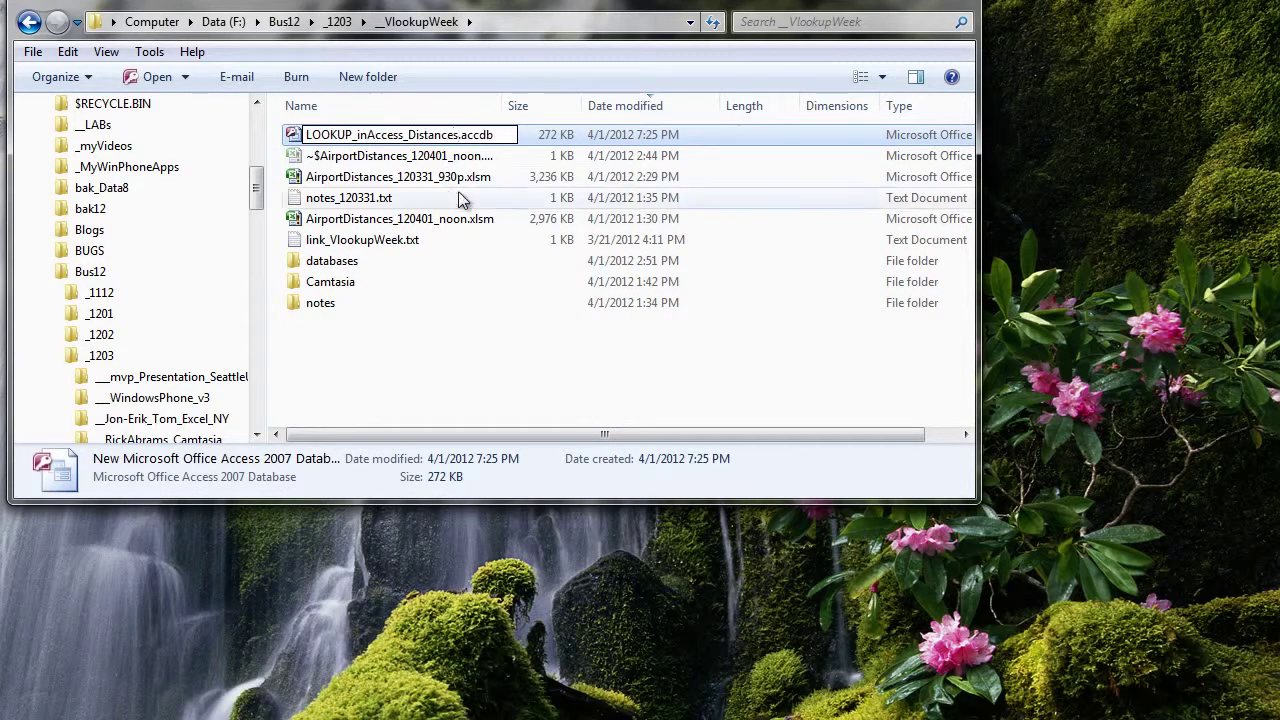
click(367, 134)
text(_)
key(Return)
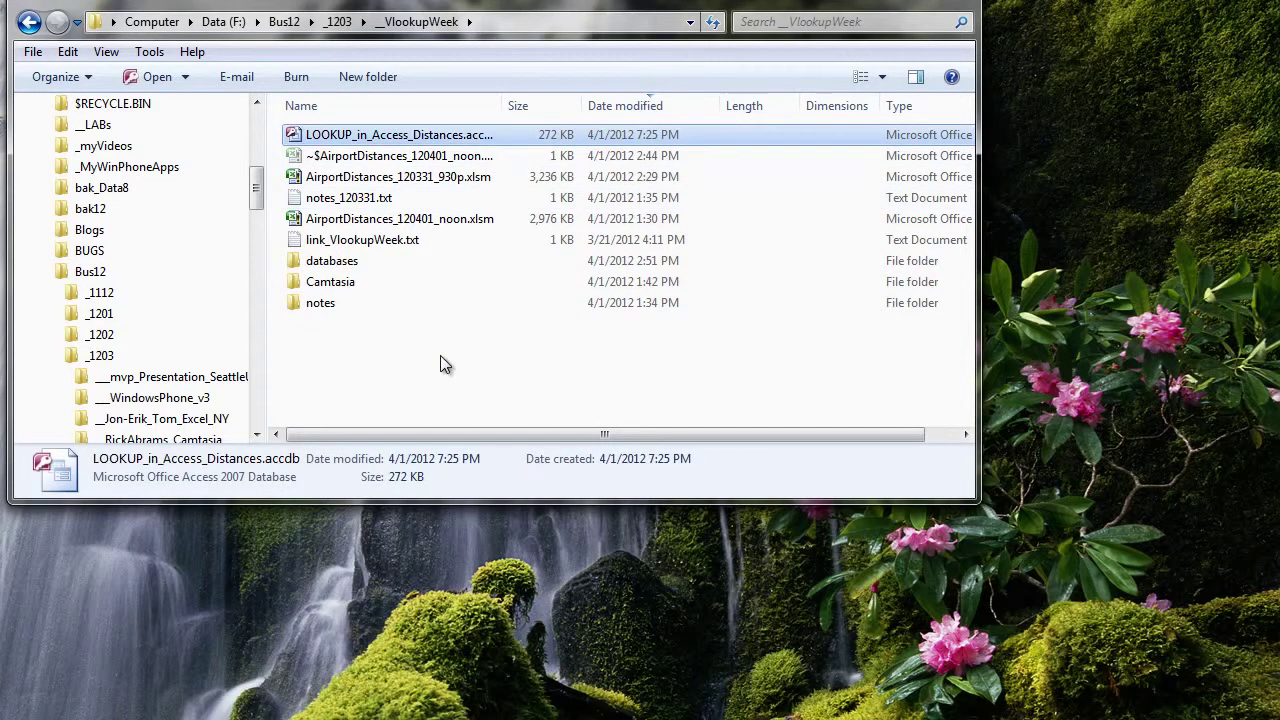
Open the newly created distances database in Access
right_click(405, 136)
key(Escape)
key(Return)
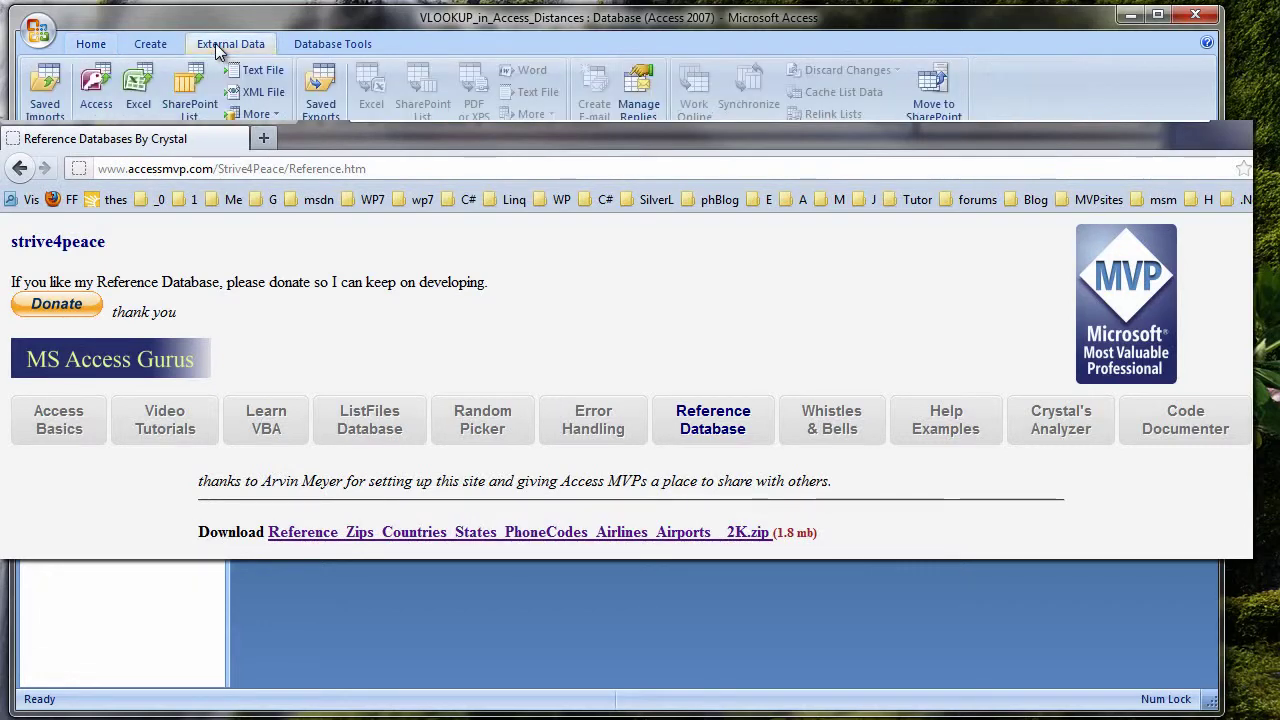
Start an Access database import from Ref_Zips_States_PhoneCodes_Airlines_Airports.mdb in F:\PROJects11\_Contacts\Contacts_CMA\_CM_APPLET\cma
click(215, 45)
click(93, 98)
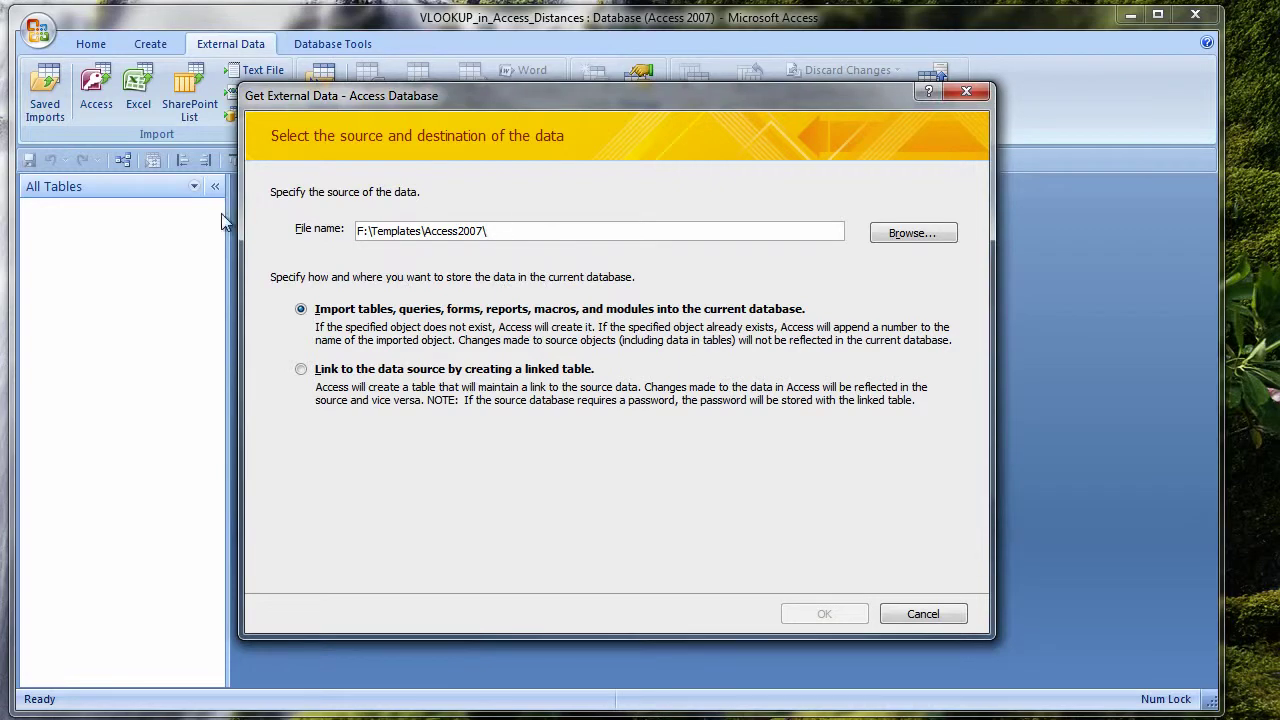
drag(531, 229, 298, 224)
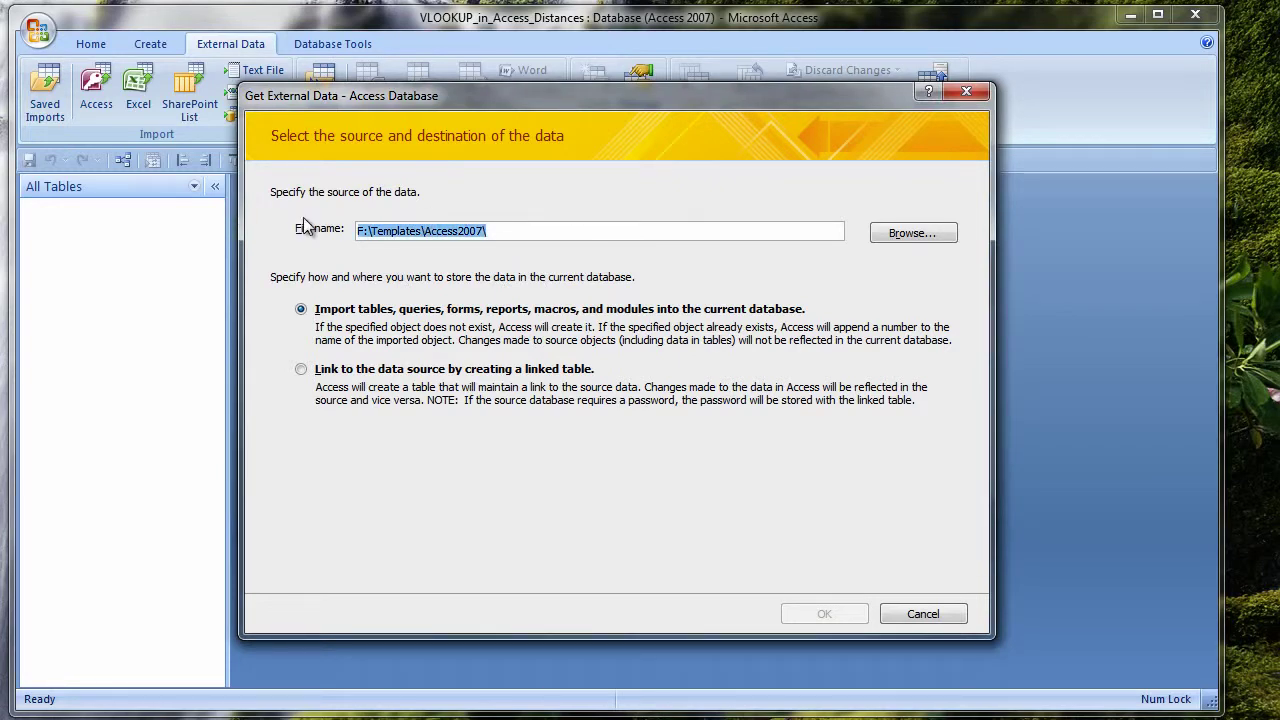
text(F:\PROJects11\_Contacts\Contacts_CMA\_CM_APPLET\cma)
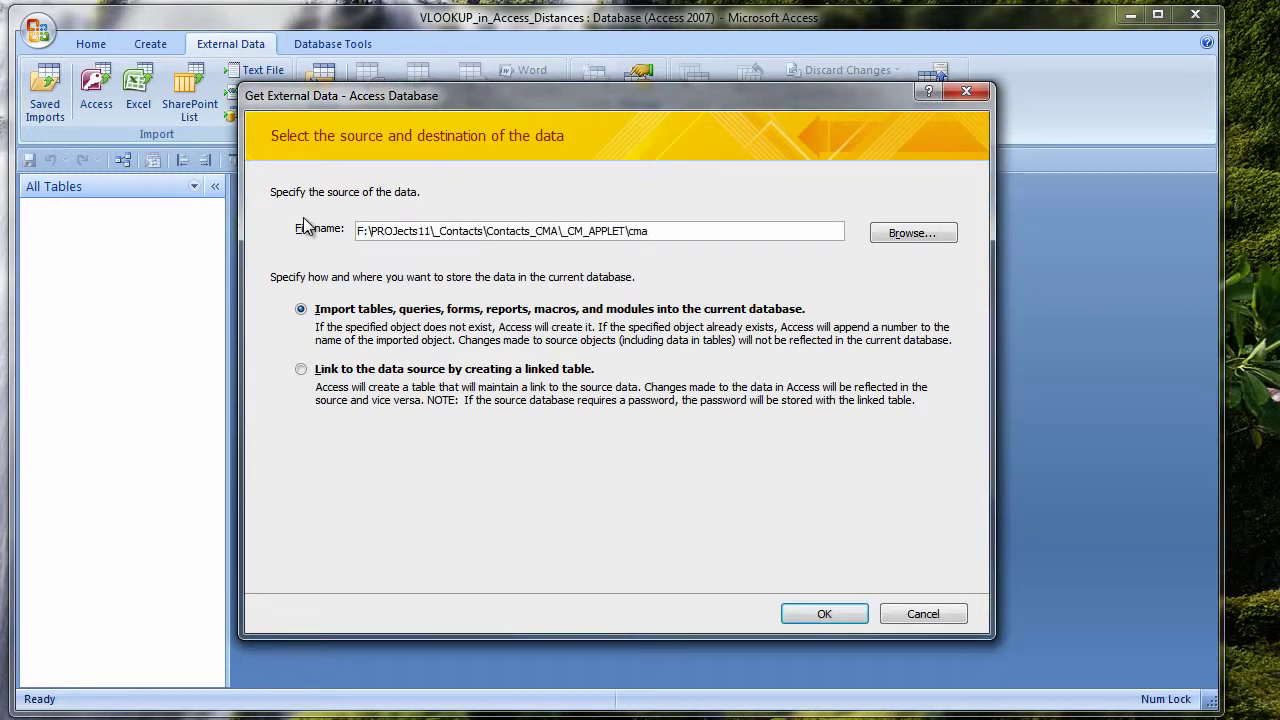
click(913, 233)
click(597, 360)
click(1101, 591)
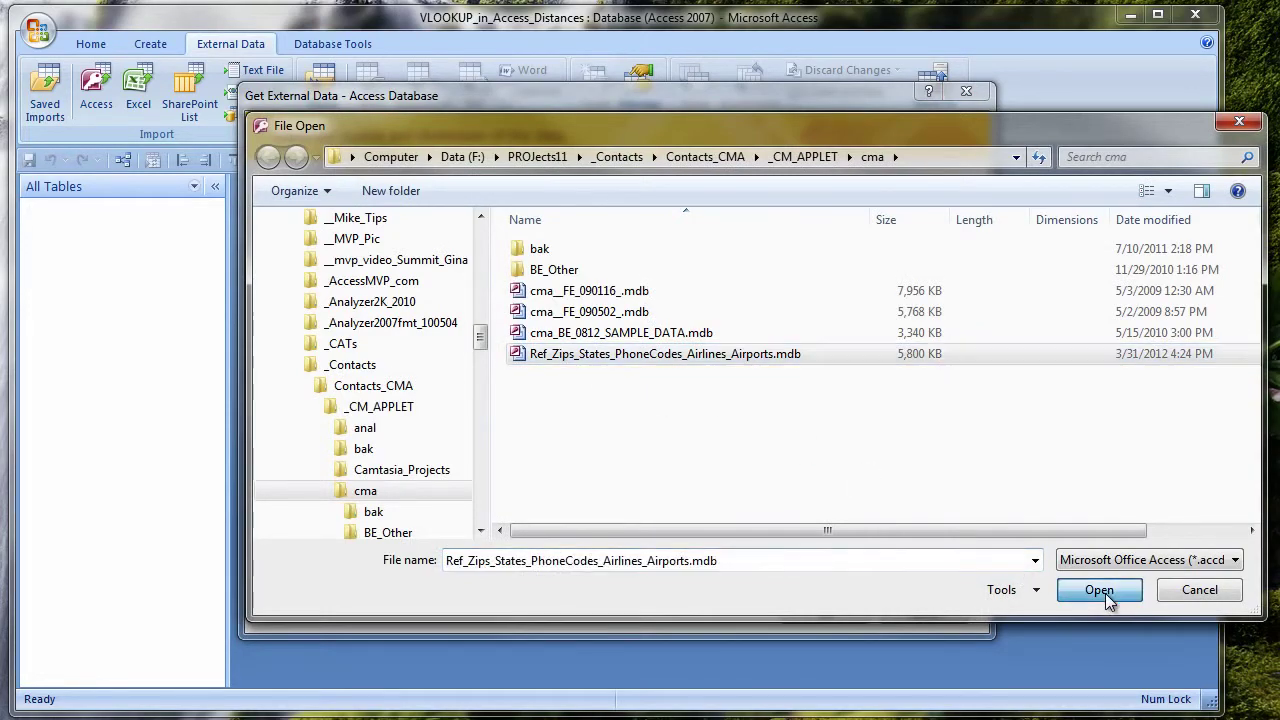
click(824, 614)
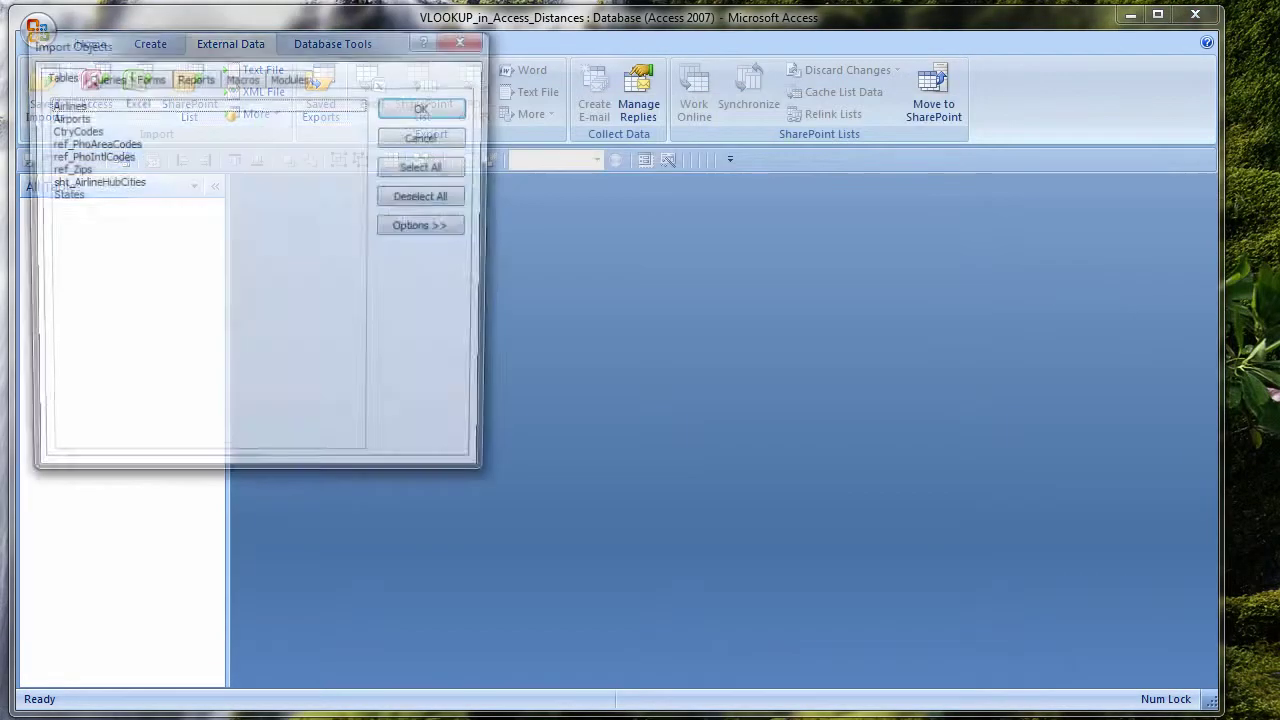
Import the Airports and ref_Zips tables from the source database
click(68, 118)
click(72, 169)
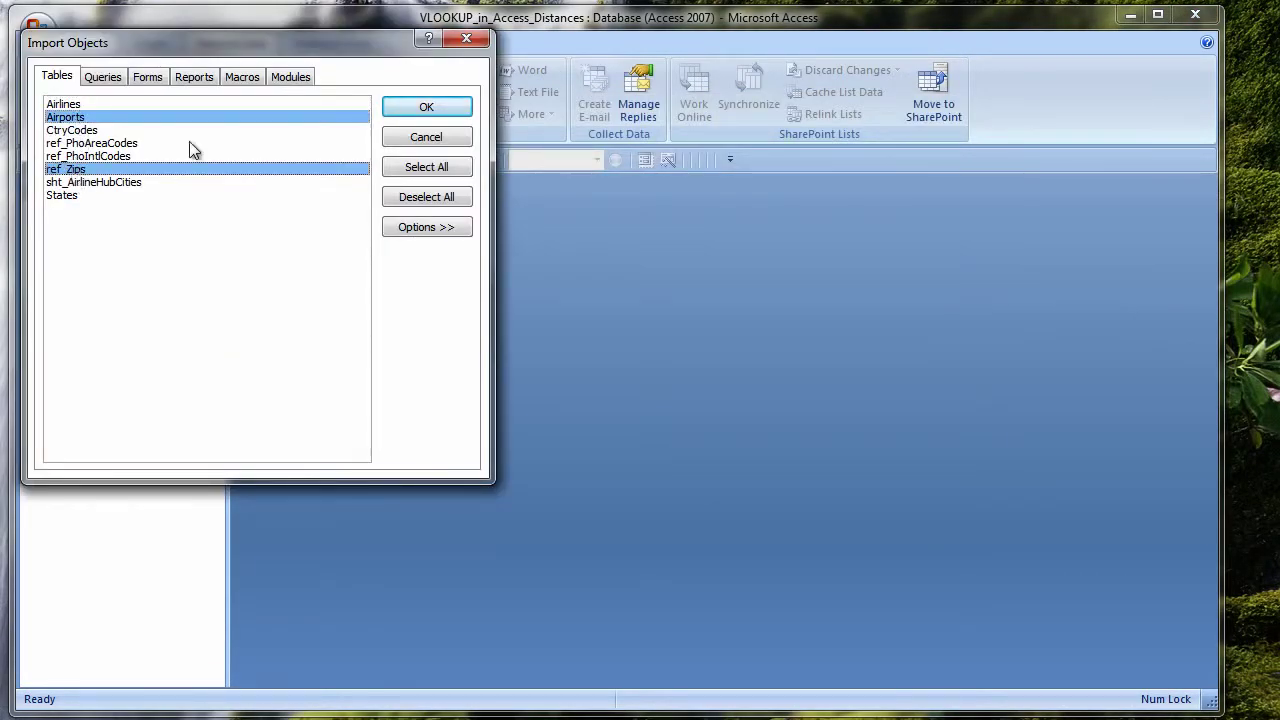
click(423, 110)
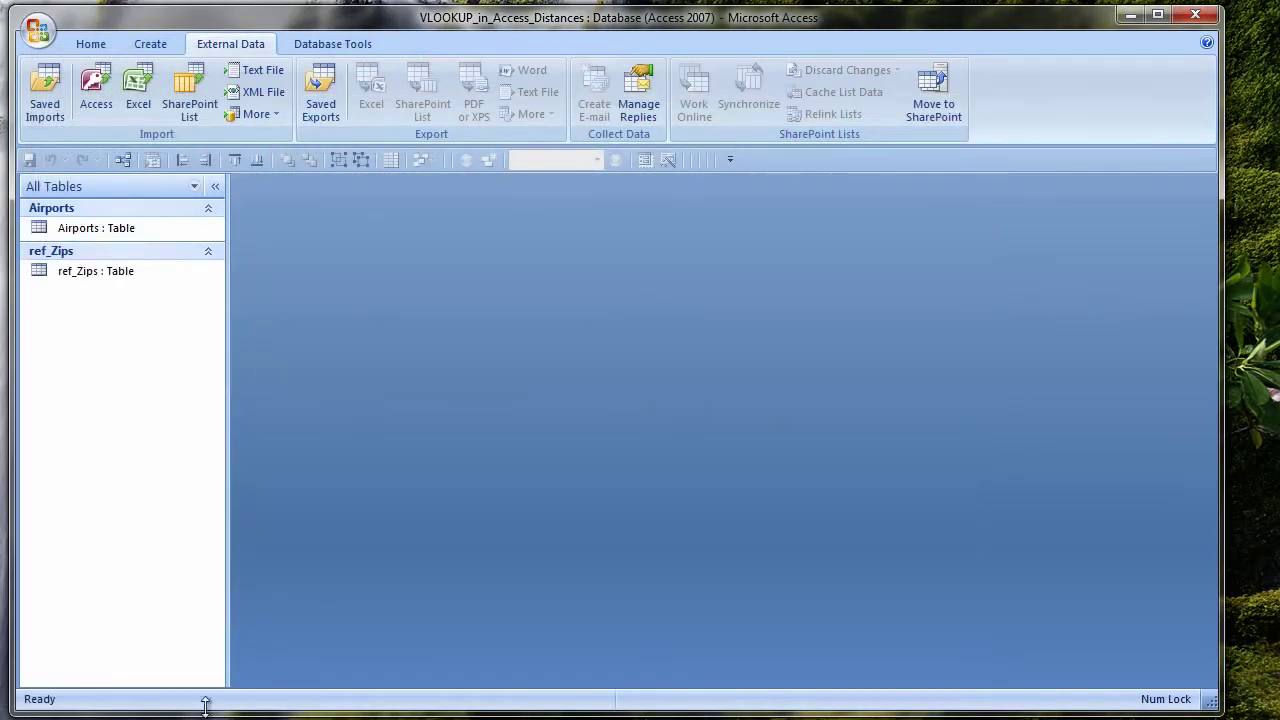
Categorize the database objects by Object Type and open the Airports and ref_Zips tables
right_click(124, 190)
mouse_move(197, 199)
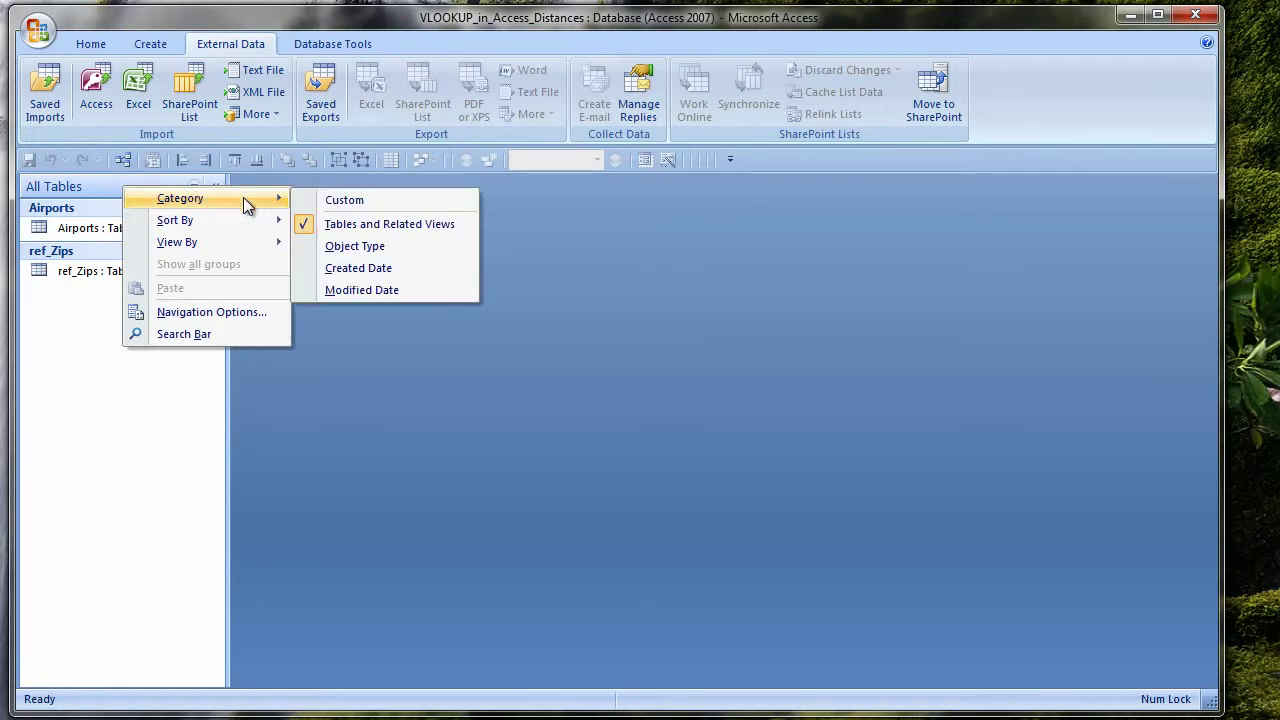
click(357, 247)
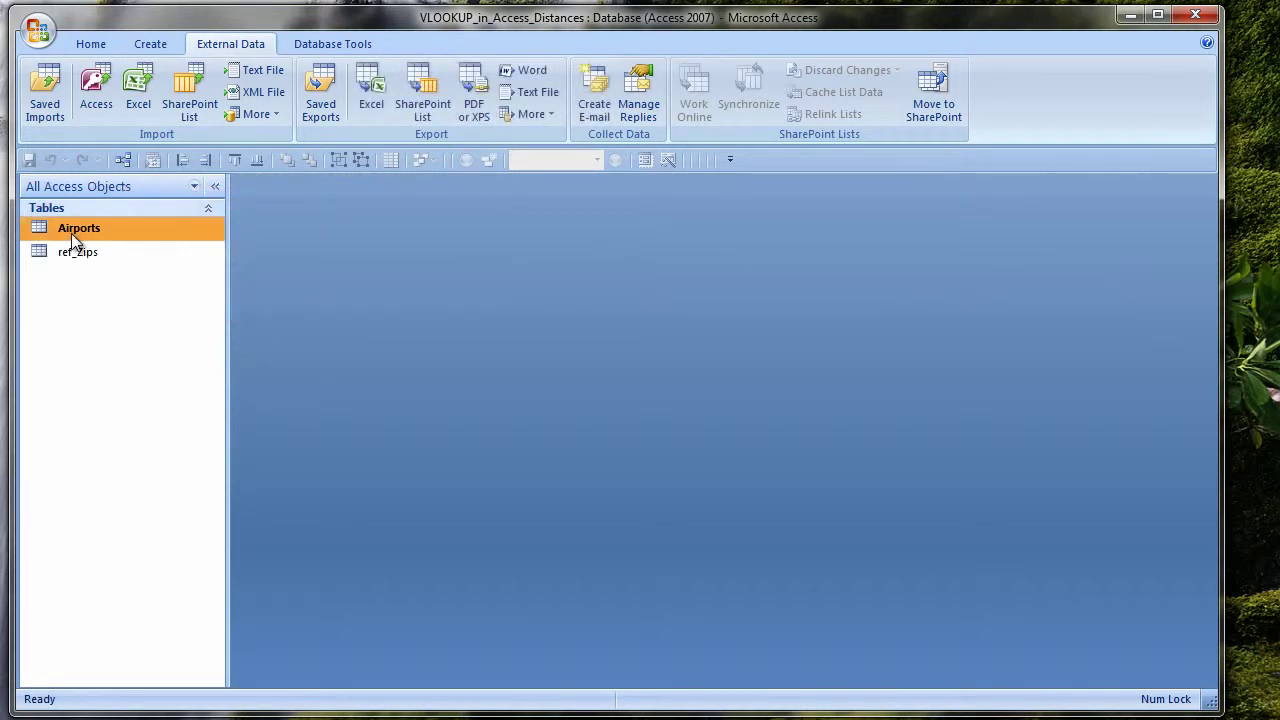
double_click(70, 229)
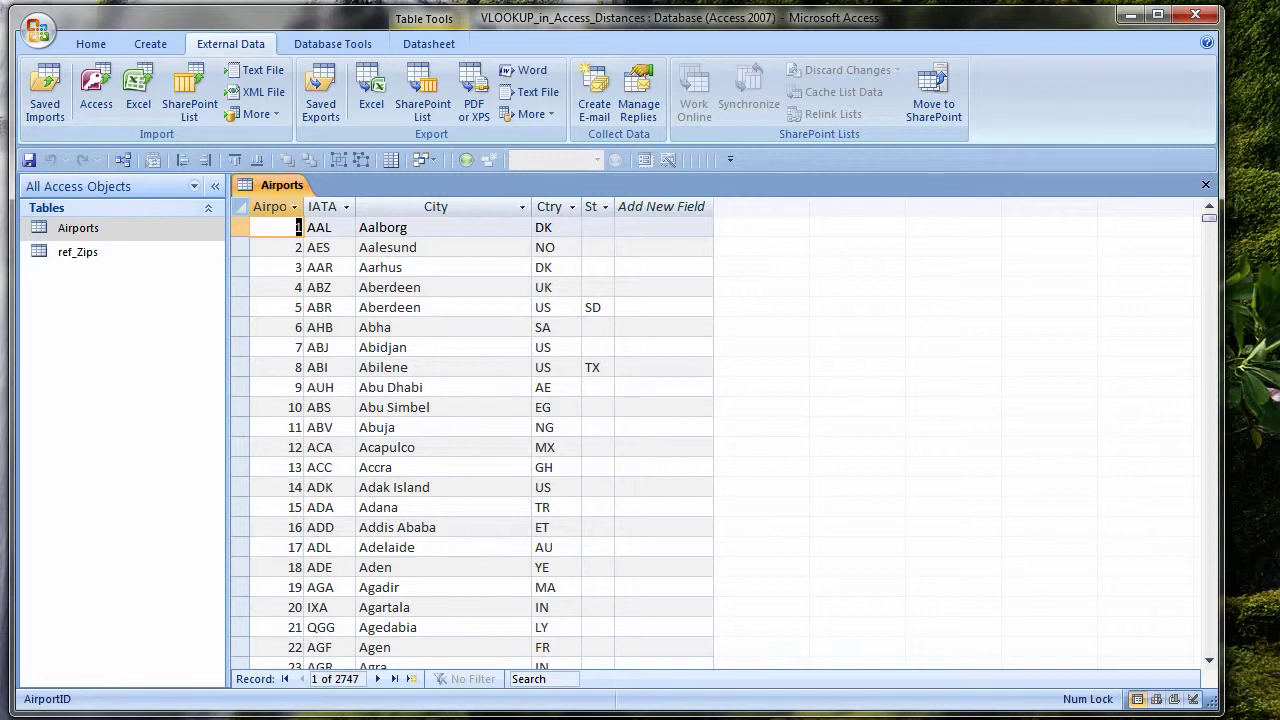
double_click(79, 250)
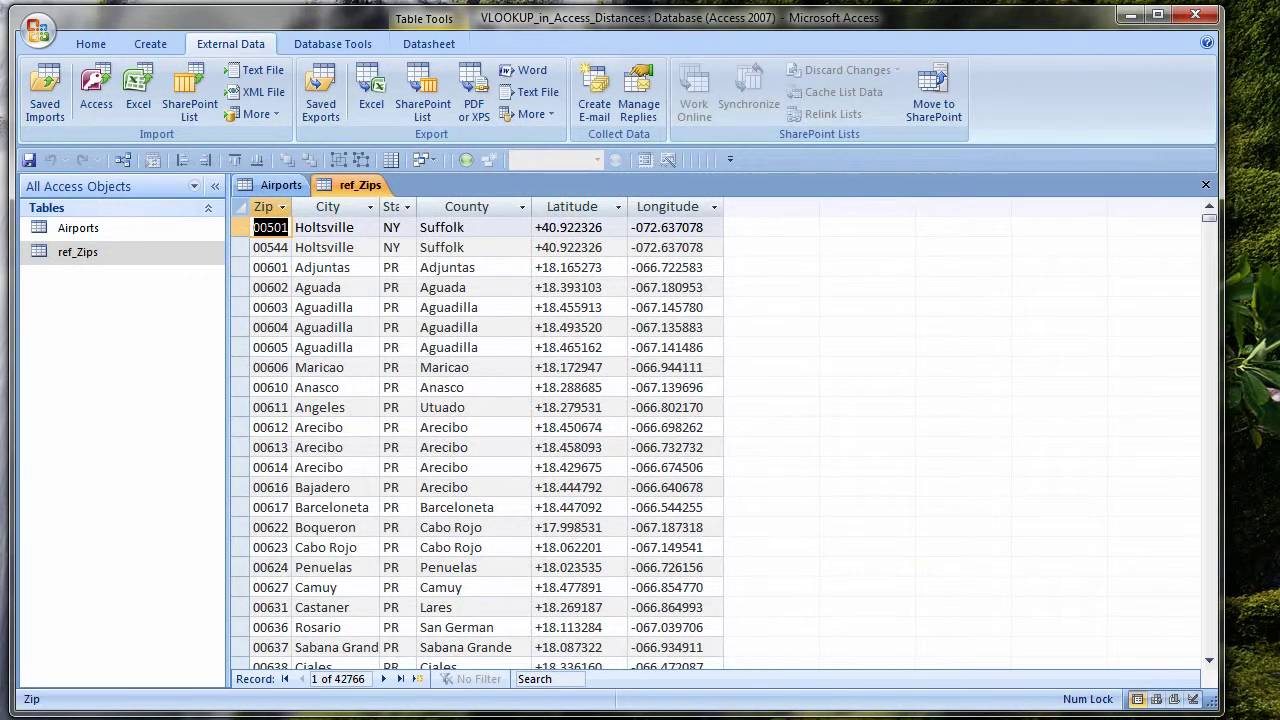
Create a new query in design view with Airports as its source table
click(153, 46)
click(785, 107)
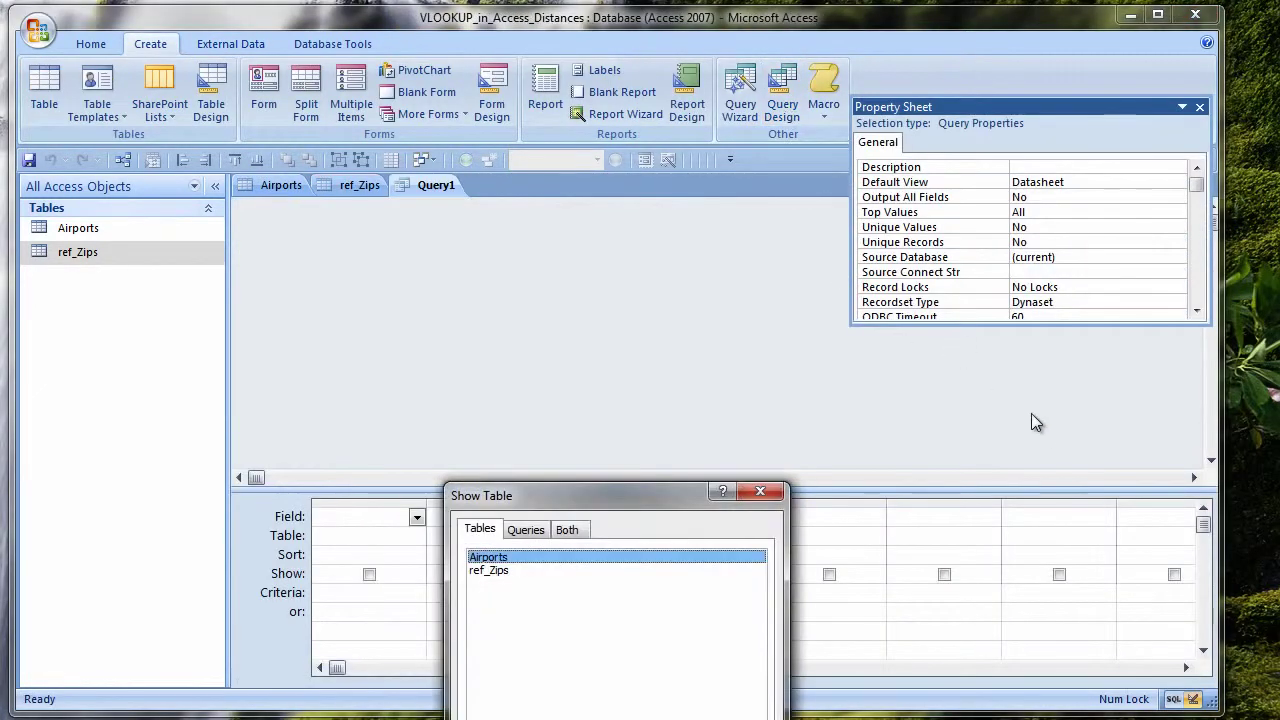
drag(602, 508, 559, 276)
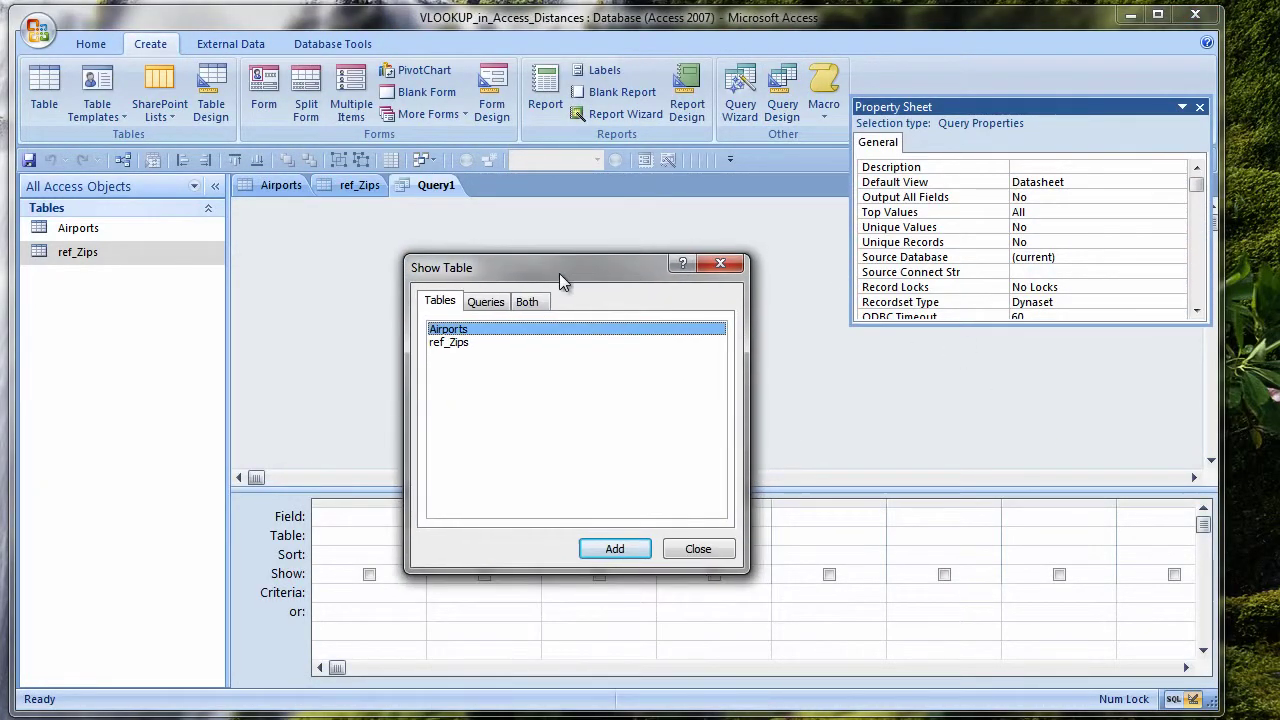
click(614, 549)
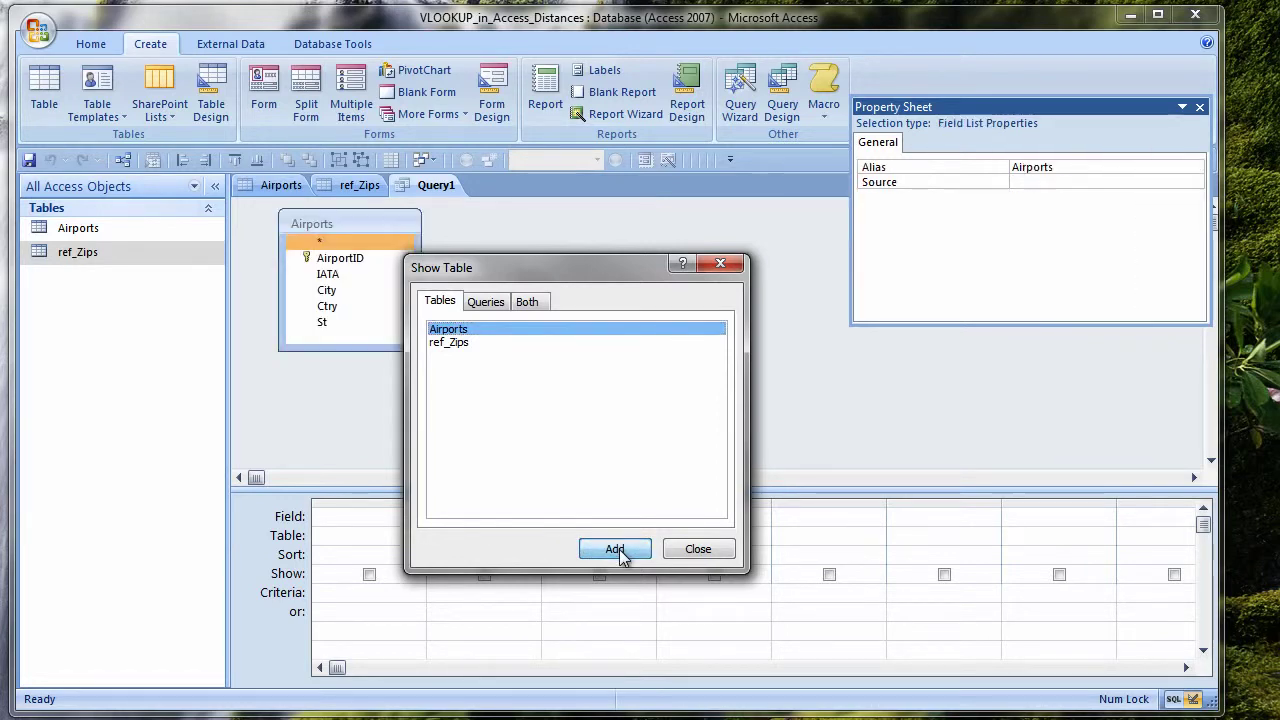
click(699, 550)
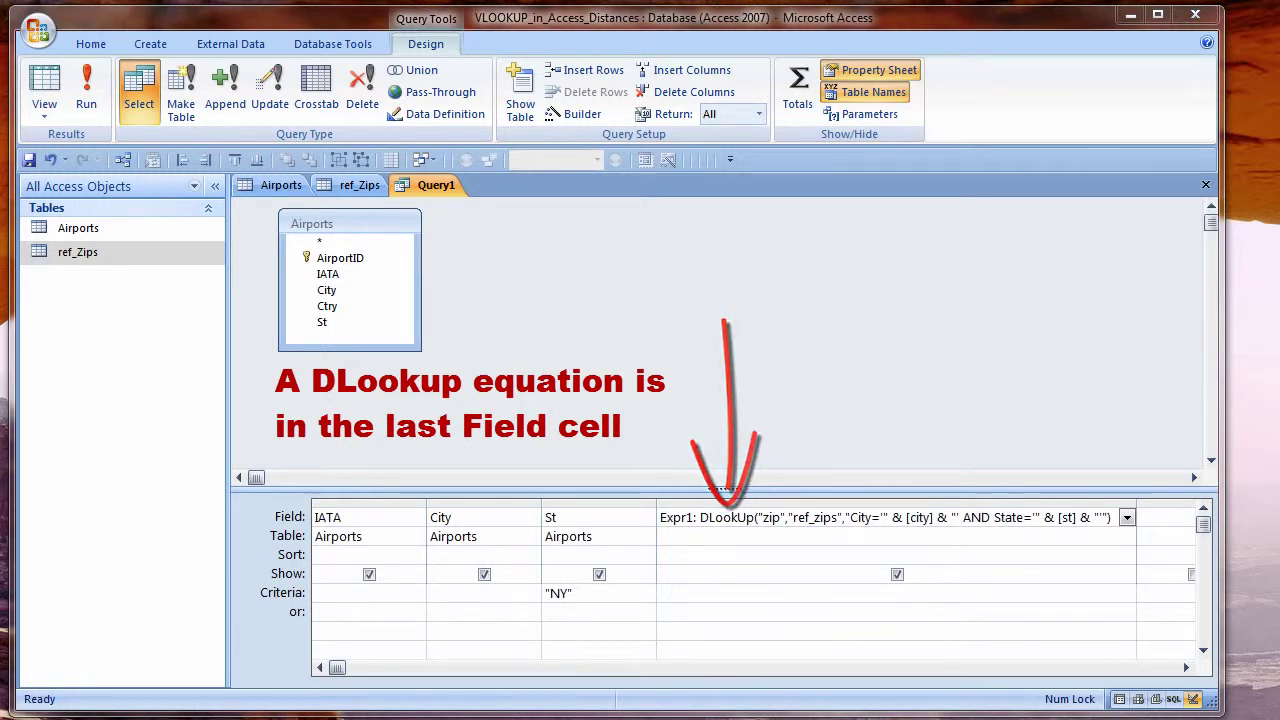
Examine the query's DLookUp expression in the Zoom box using 16-point Courier New, highlighting the delimited [city] value
click(780, 520)
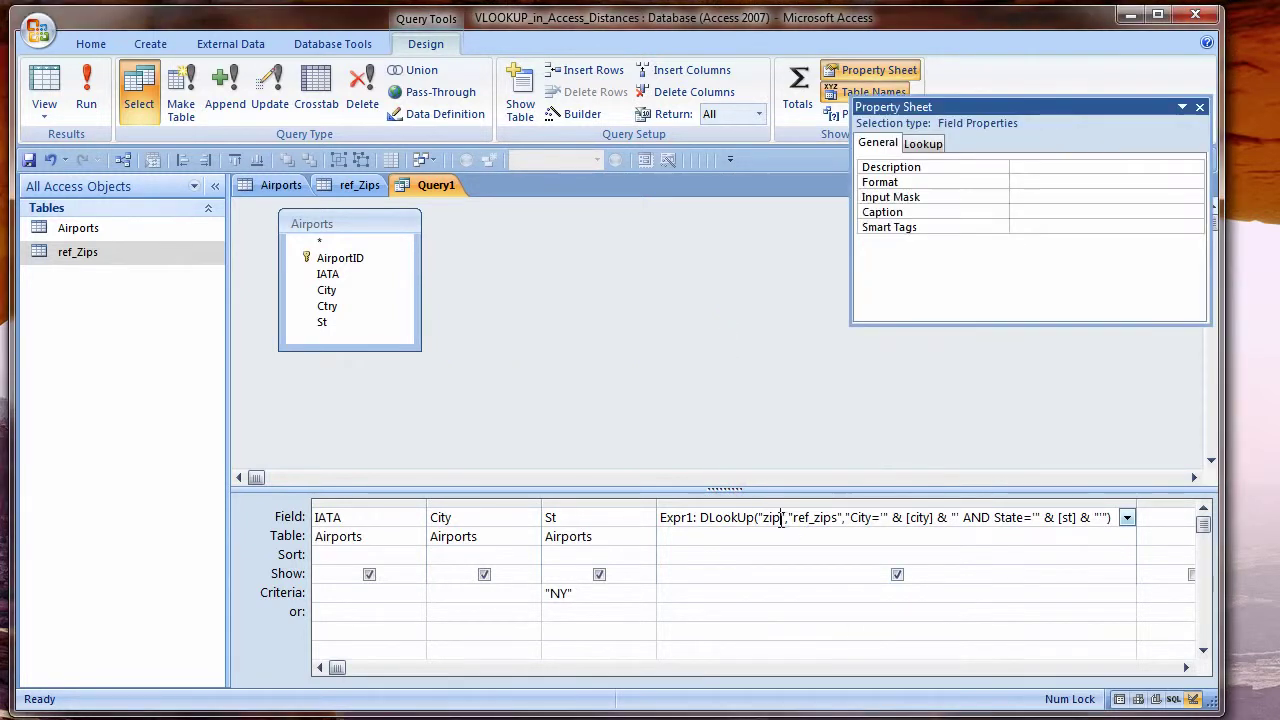
right_click(780, 521)
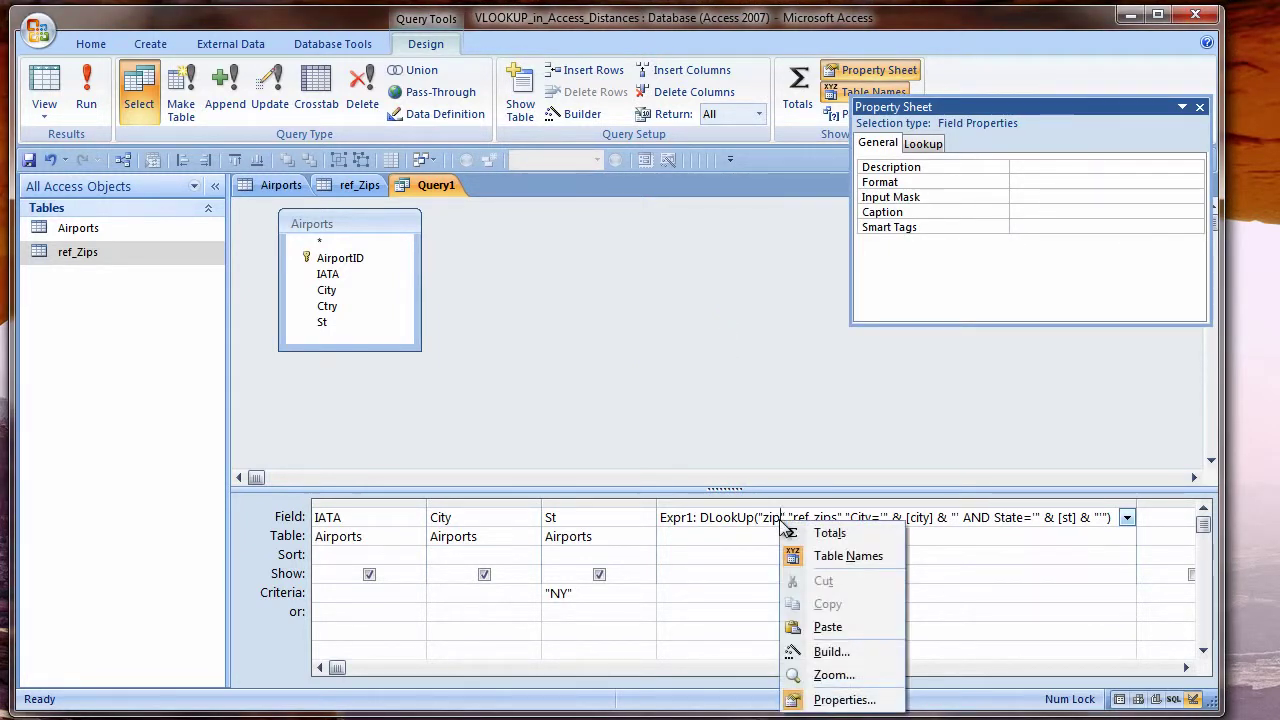
click(843, 677)
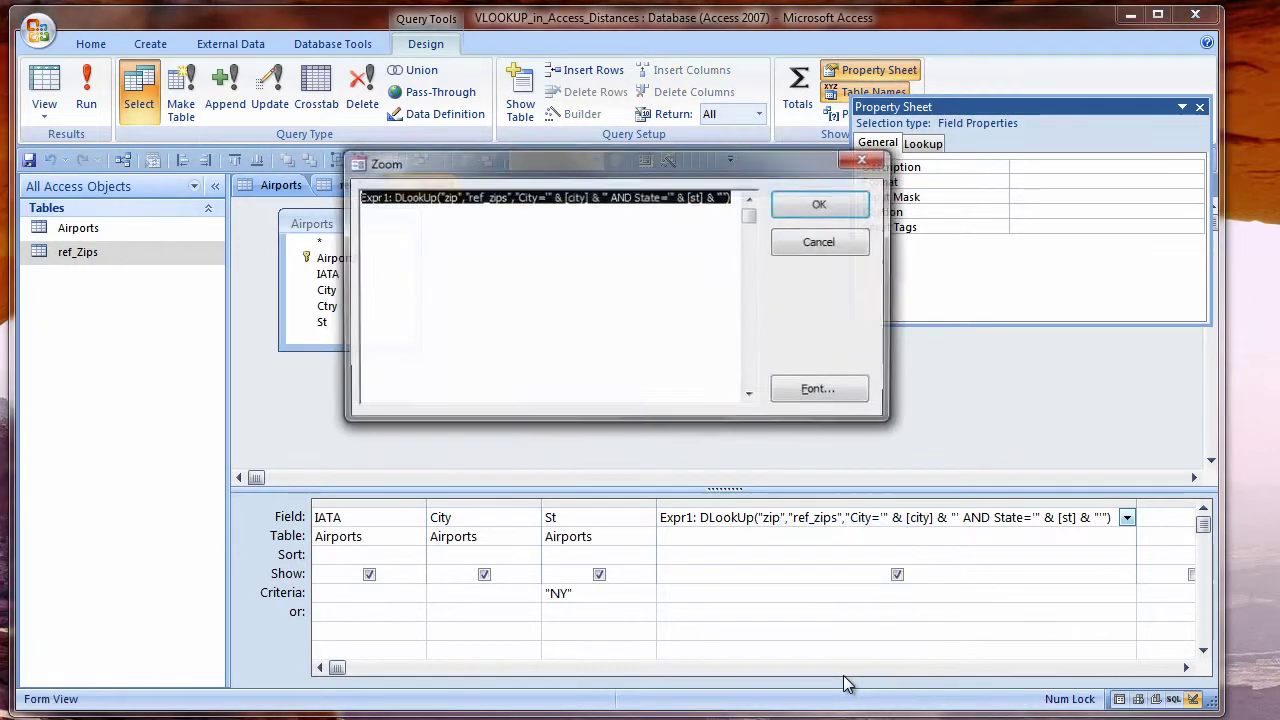
click(799, 395)
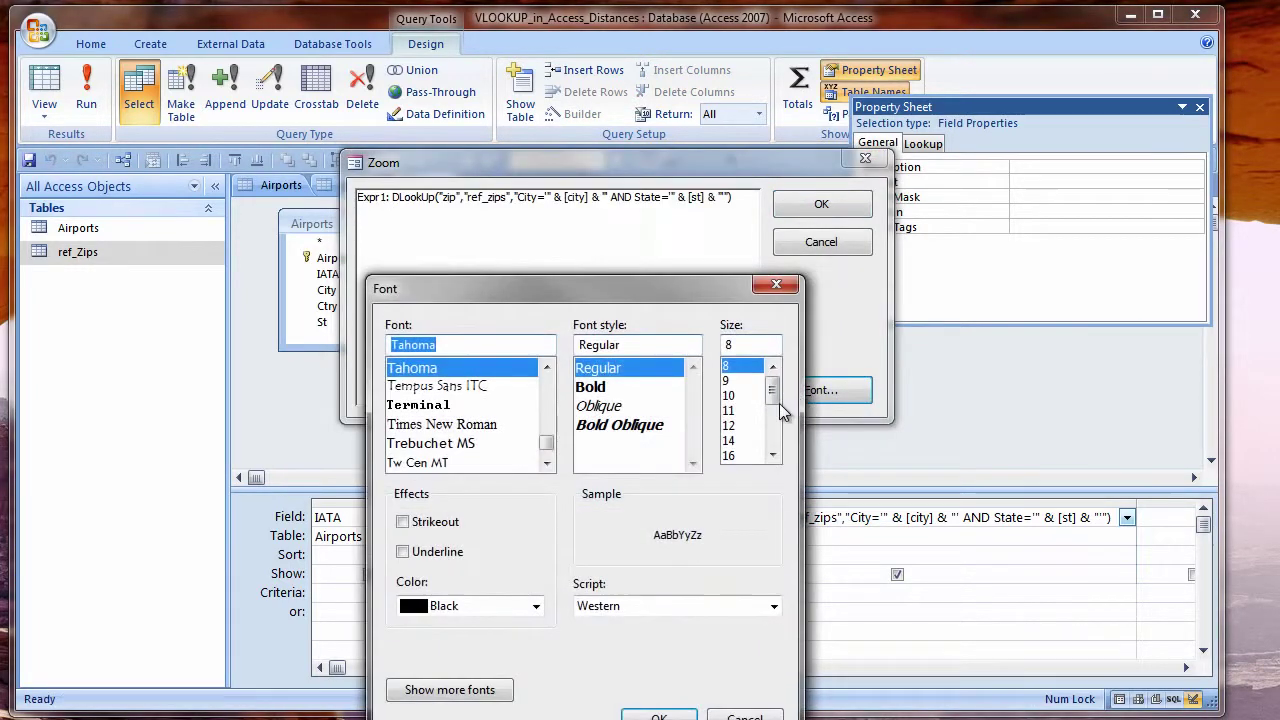
click(735, 455)
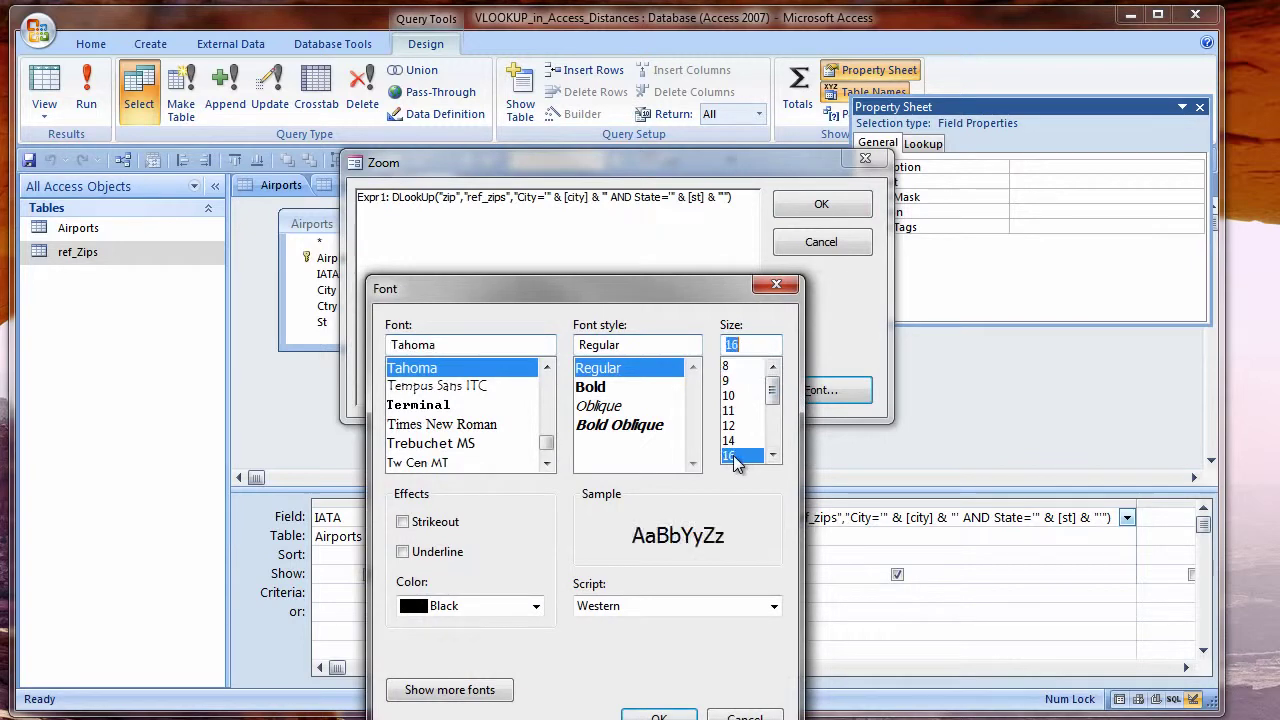
click(449, 344)
text(cour)
click(486, 388)
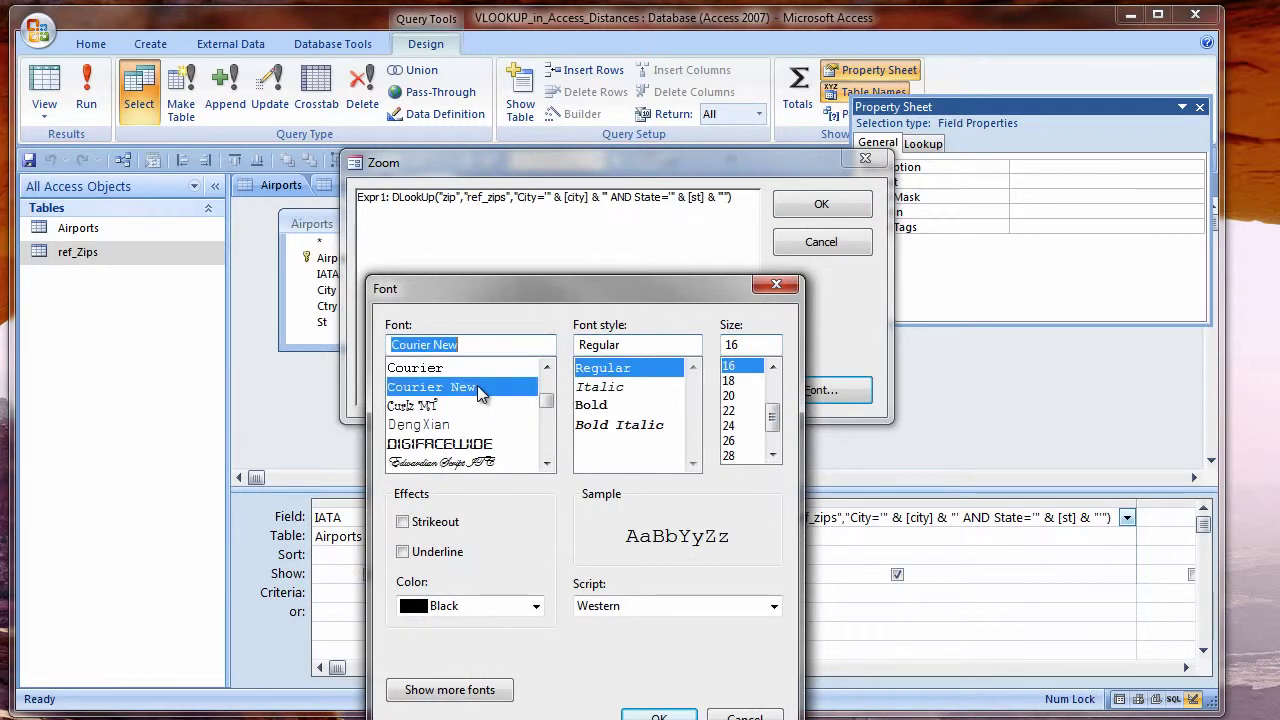
click(652, 714)
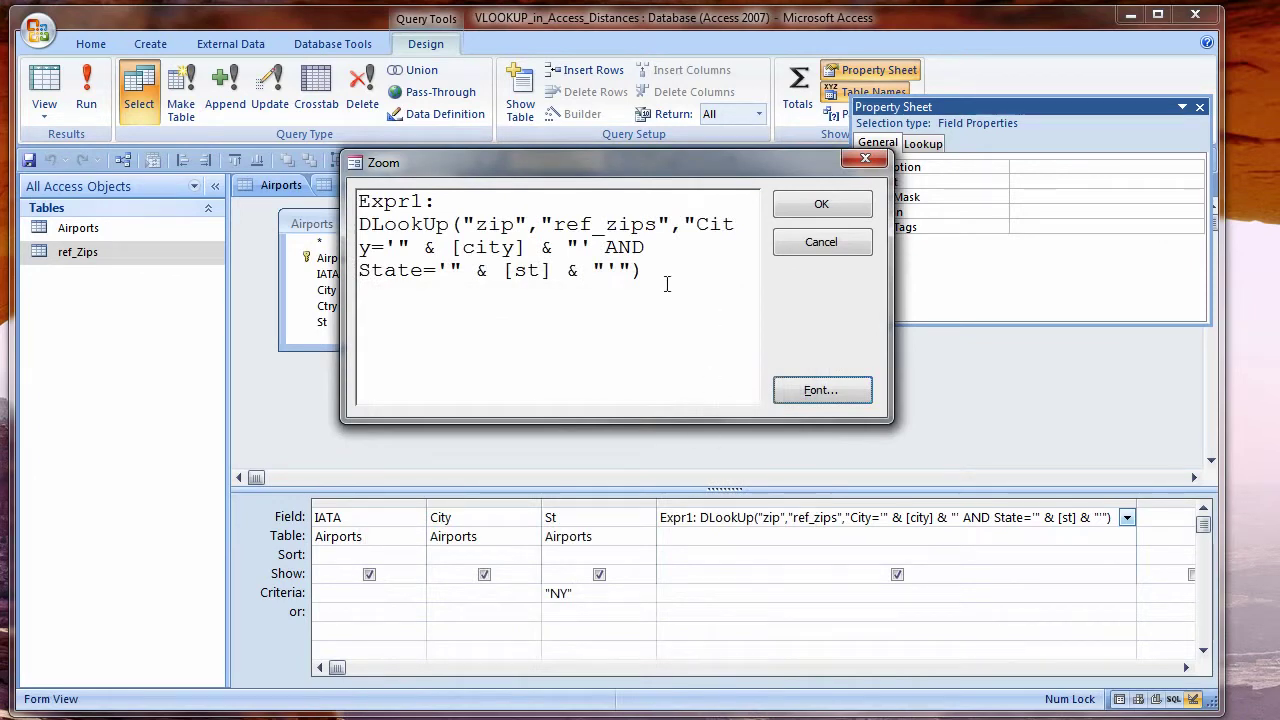
drag(384, 247, 587, 244)
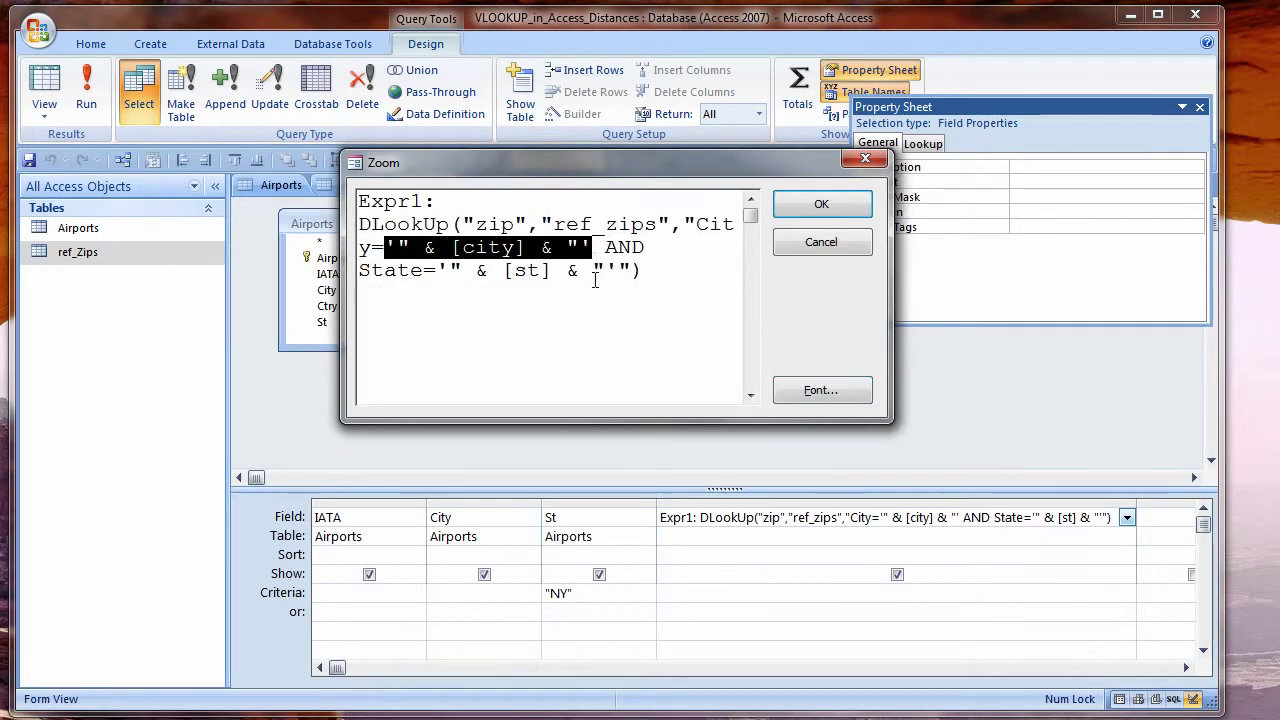
click(821, 242)
Run the query and shorten the BGM, ELM and POU city names to Binghamton, Elmira and Newburgh
click(86, 108)
drag(386, 247, 531, 244)
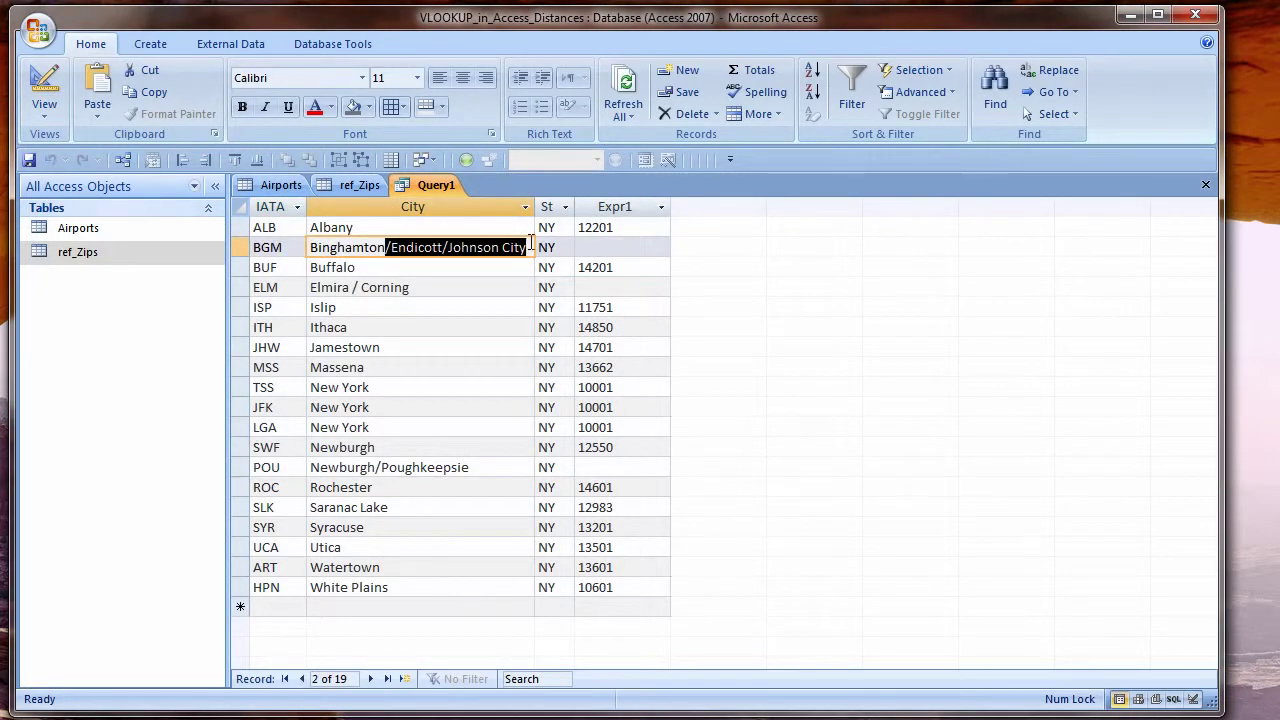
key(Delete)
drag(349, 287, 443, 289)
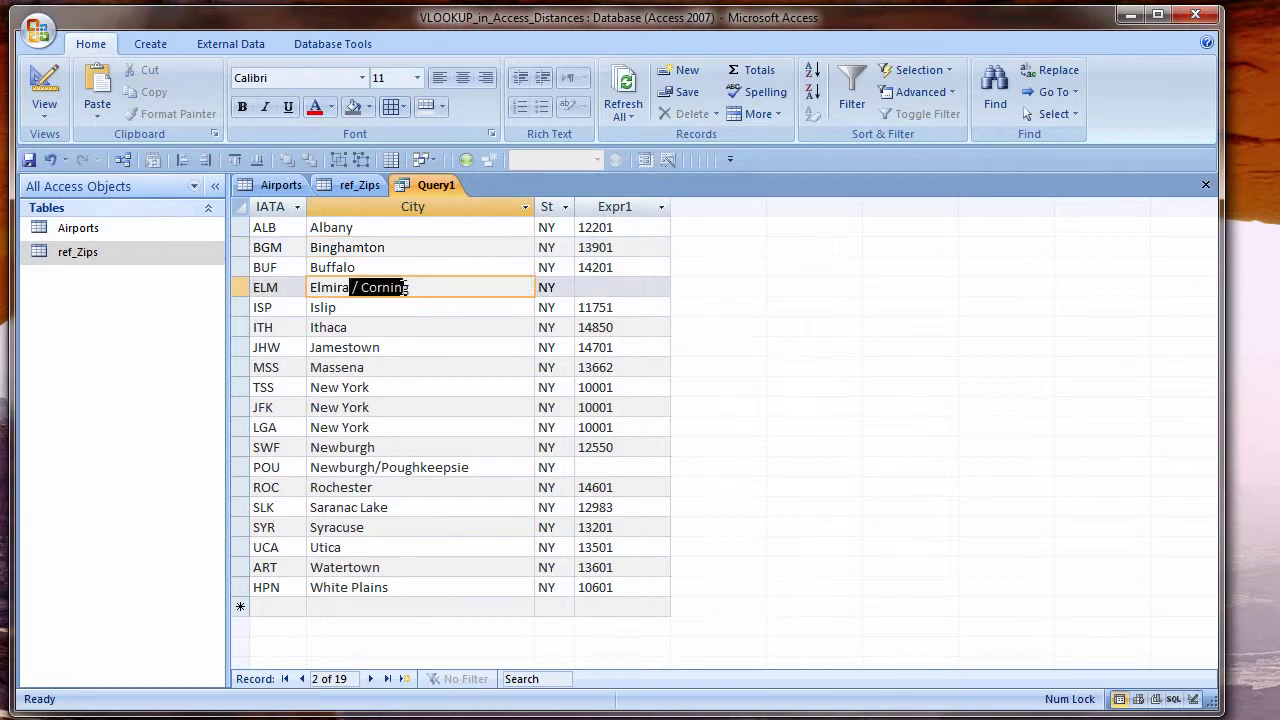
key(Delete)
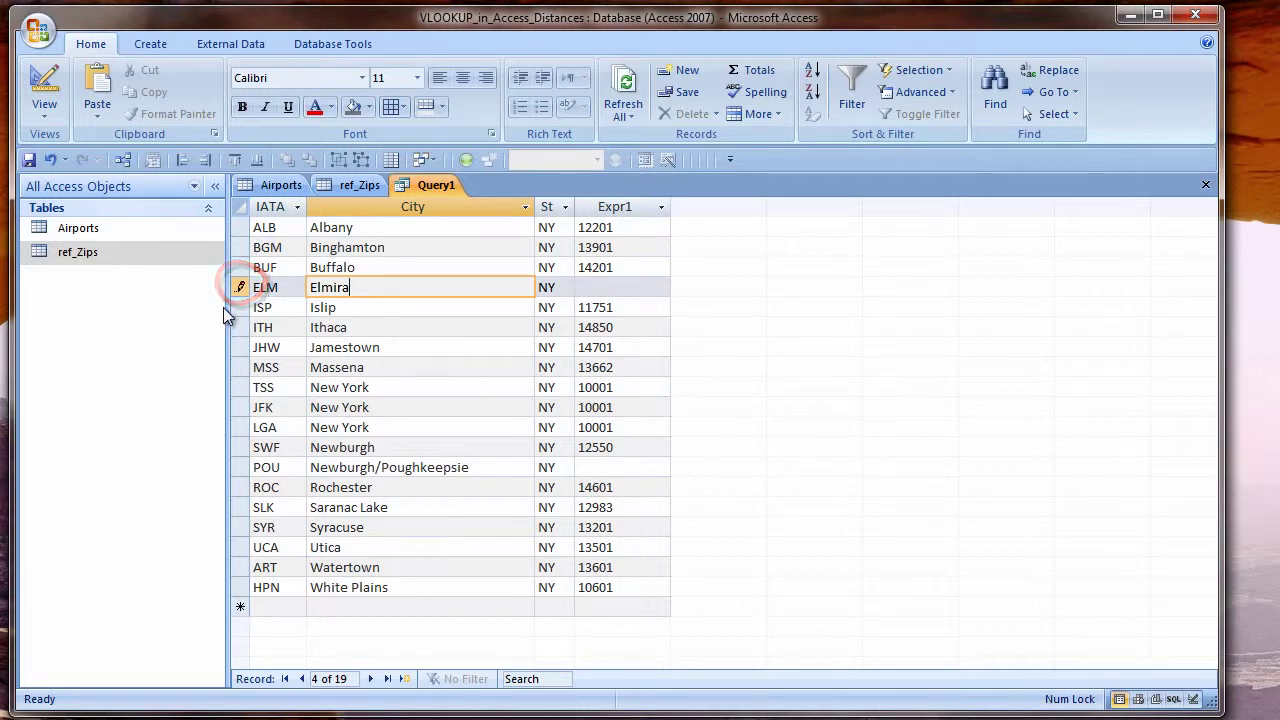
click(239, 287)
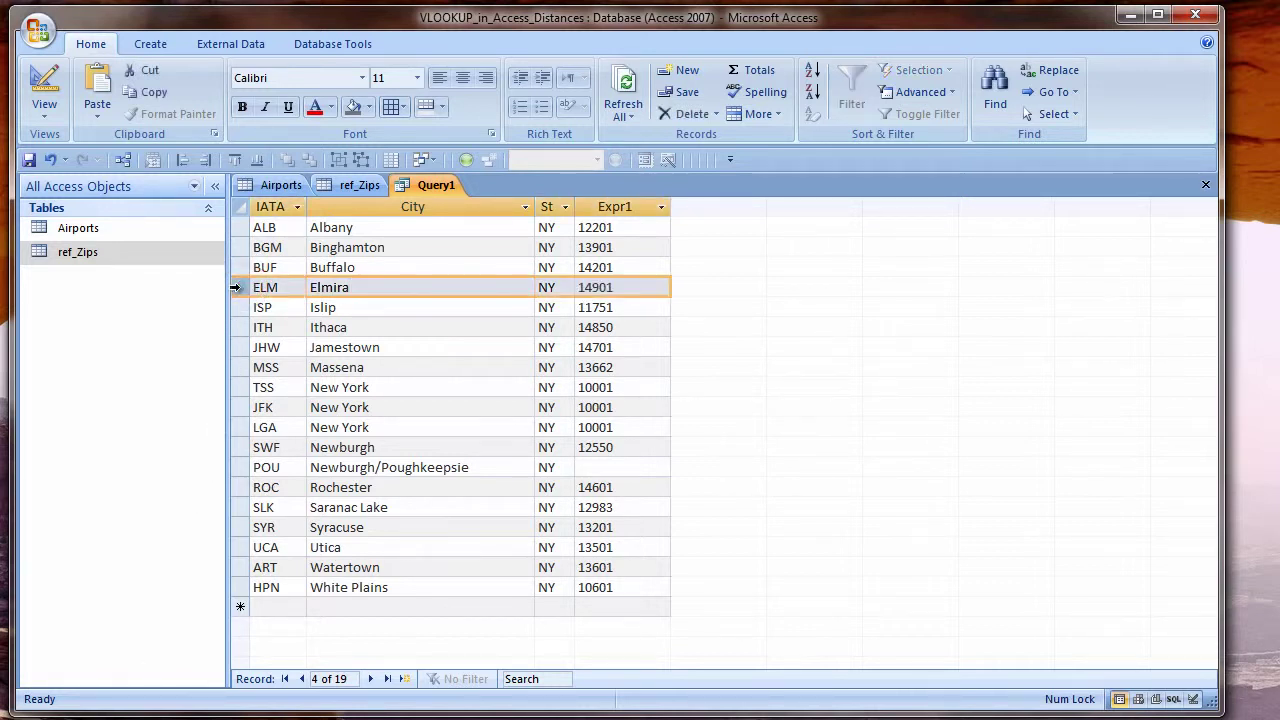
drag(481, 467, 376, 470)
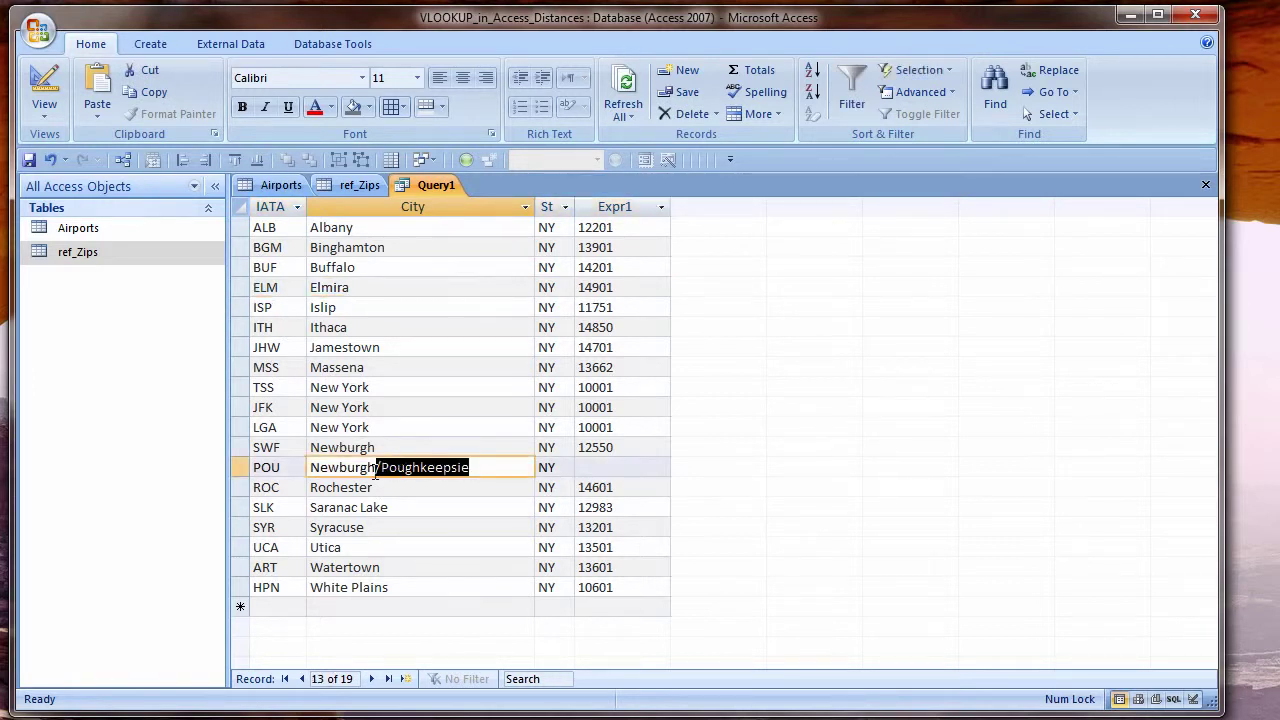
key(Delete)
click(391, 545)
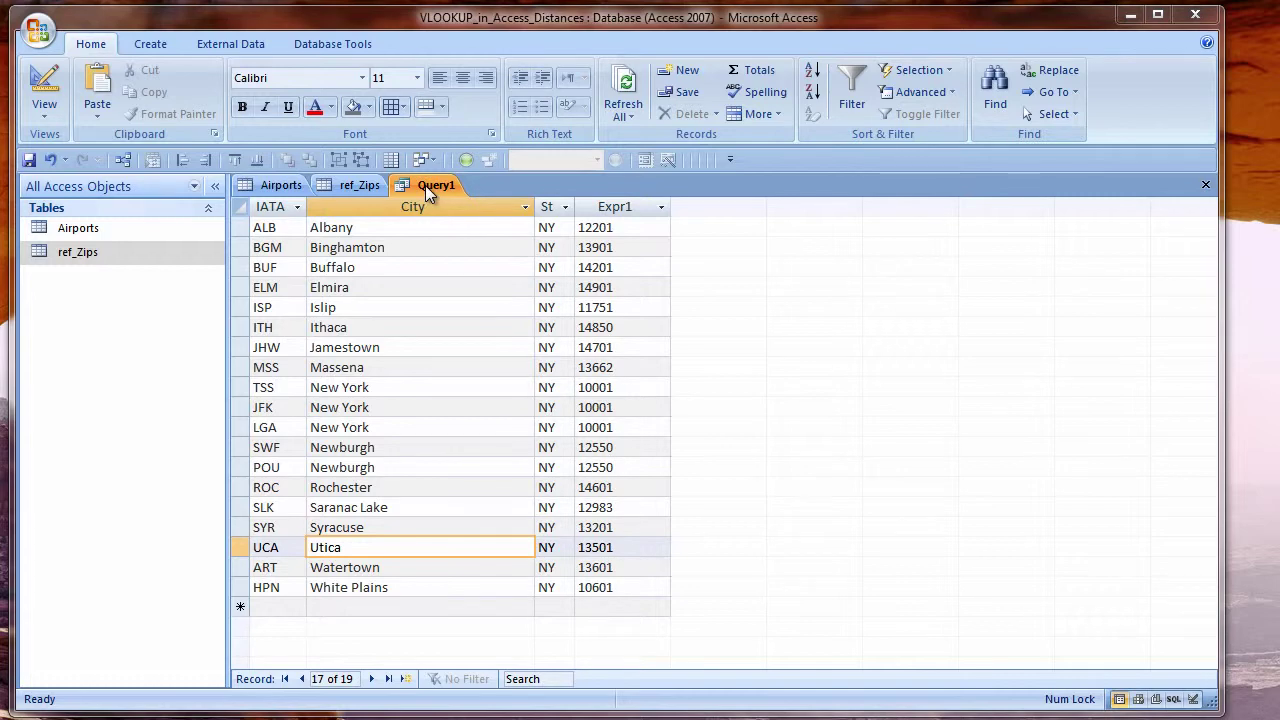
Add ref_Zips to the query design and join it to Airports on City to City and St to State
right_click(425, 185)
click(460, 266)
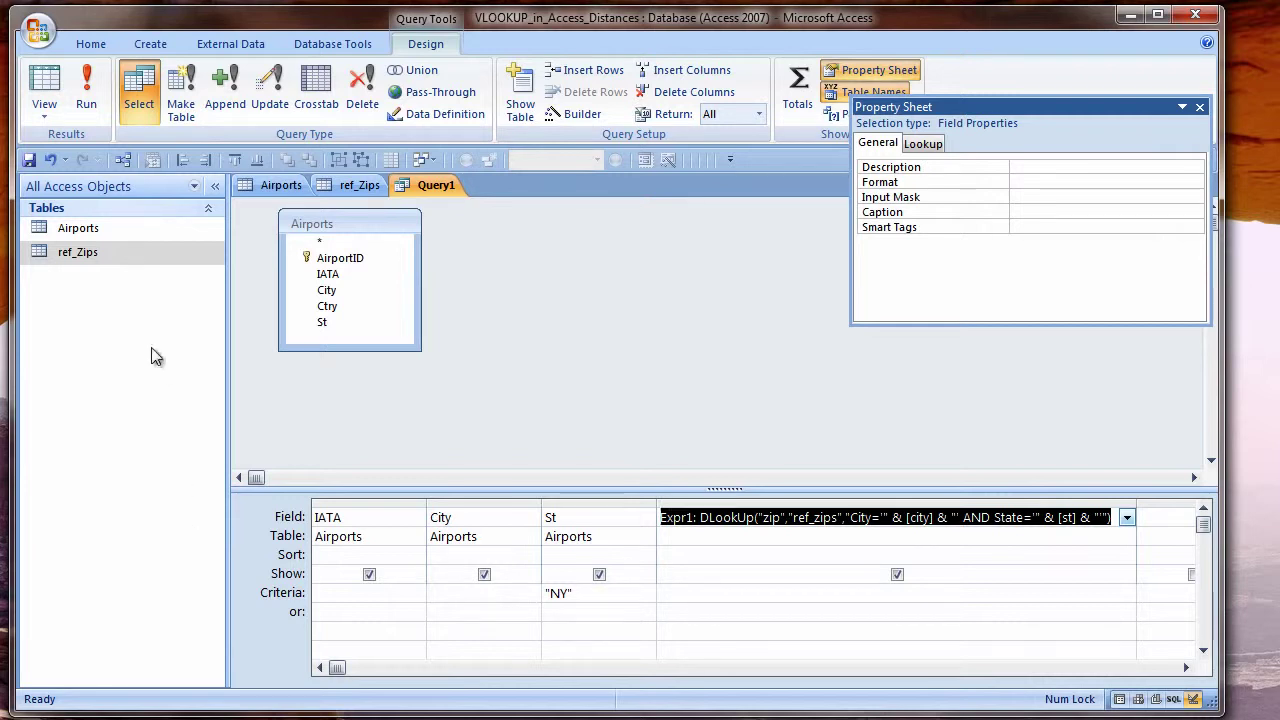
drag(83, 253, 545, 227)
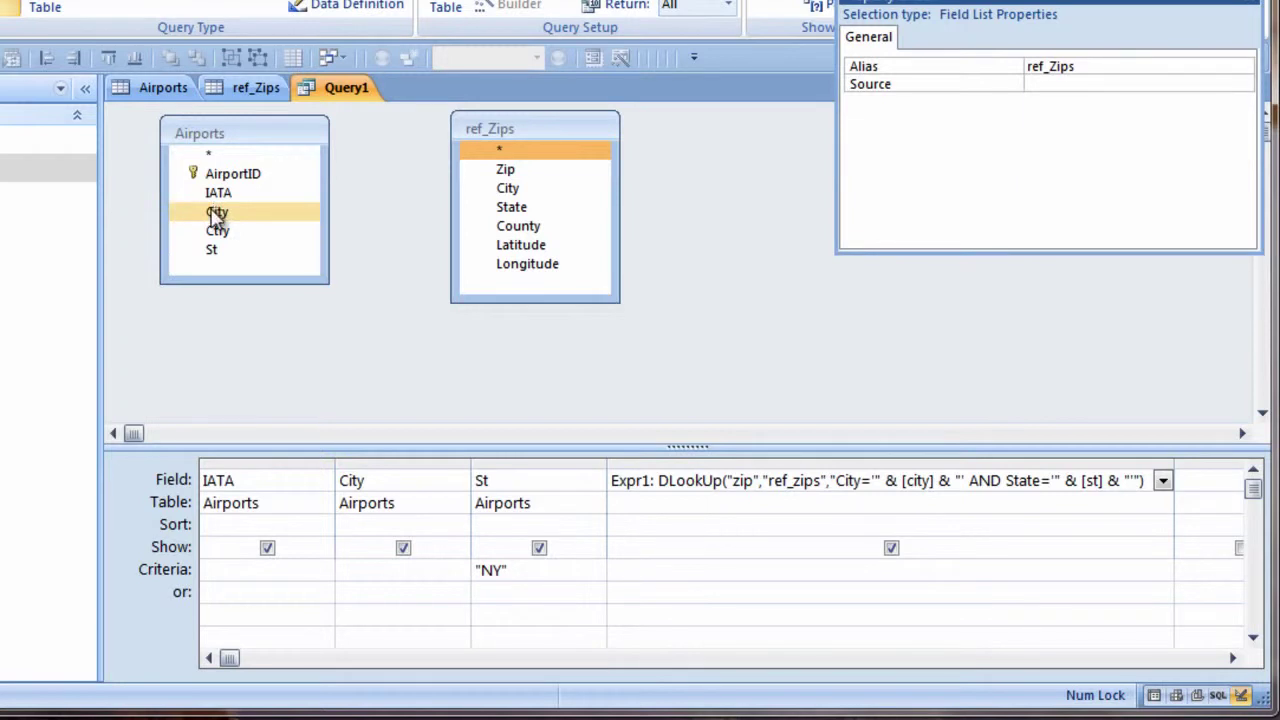
drag(217, 211, 508, 190)
drag(214, 252, 519, 216)
click(0, 32)
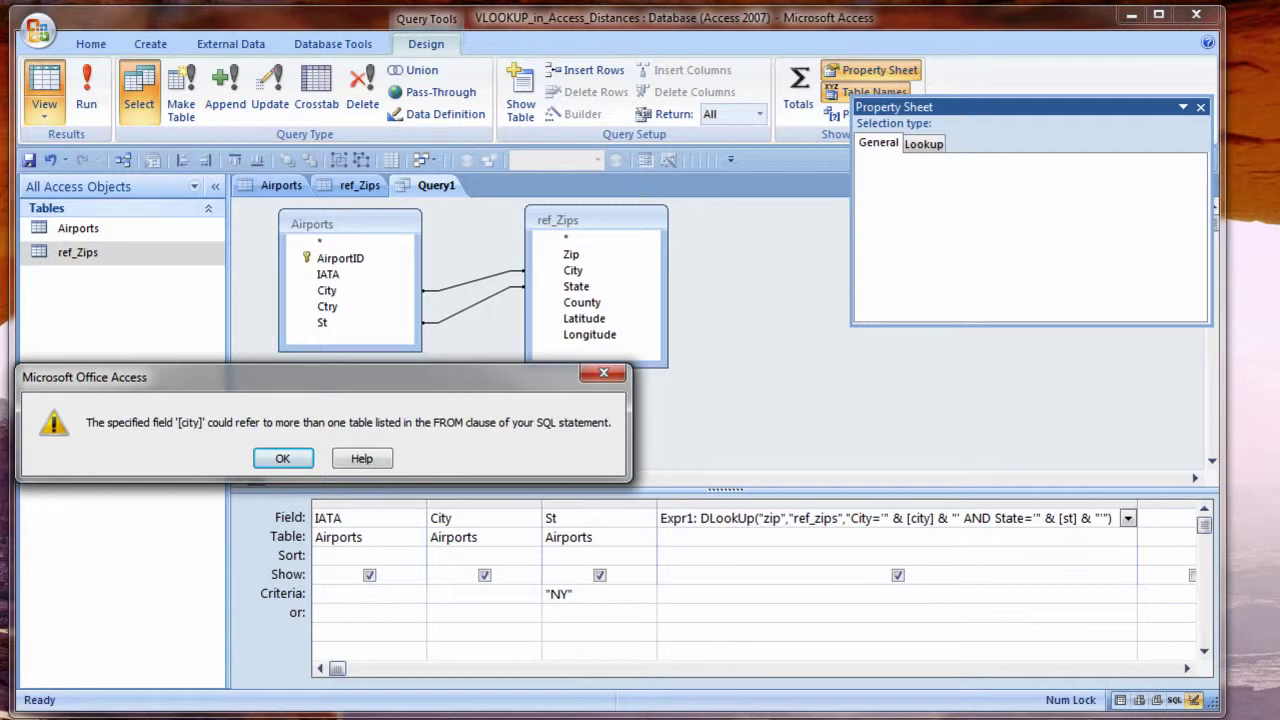
click(279, 462)
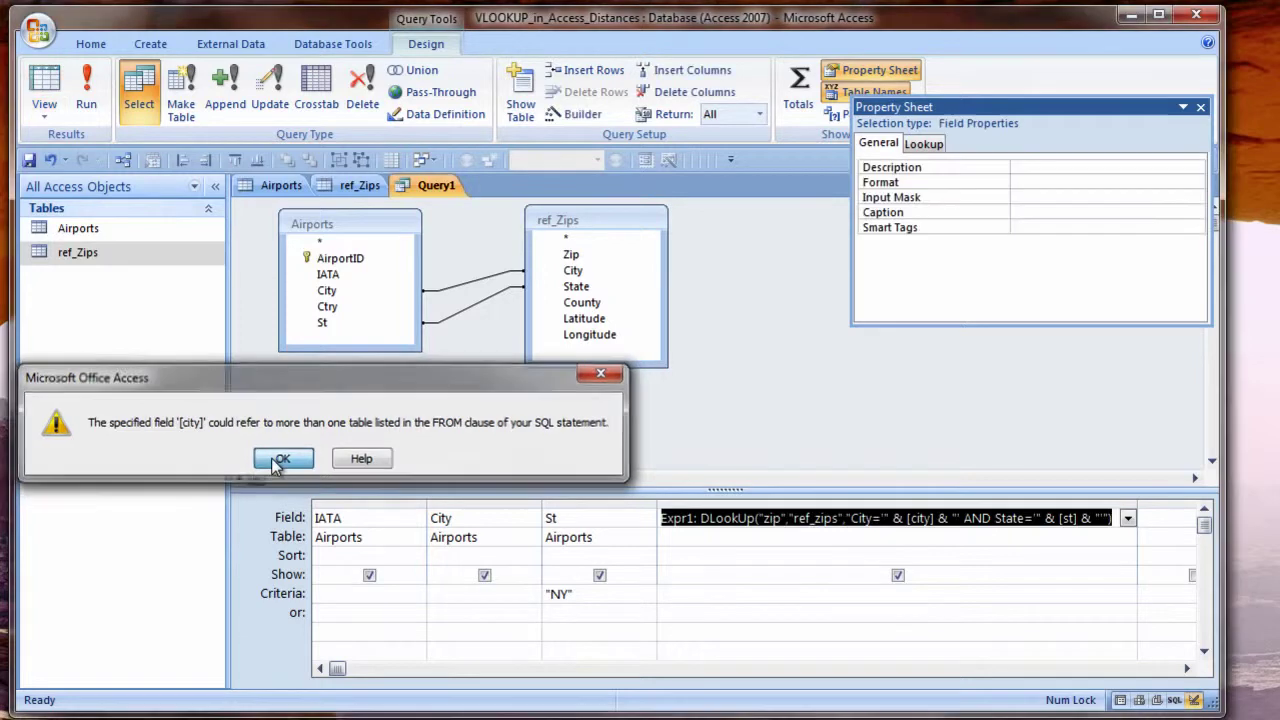
Qualify [city] as airports.[city] in the DLookUp expression and run the query
click(890, 518)
key(shift+F2)
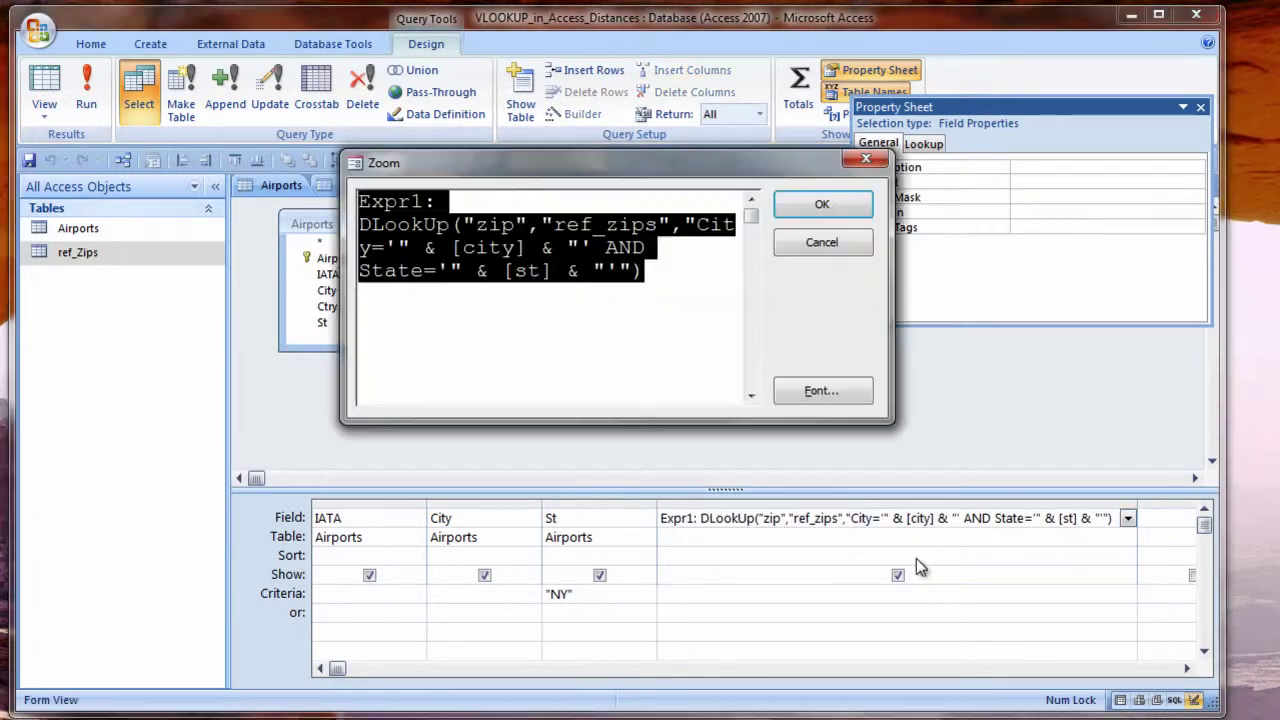
click(457, 246)
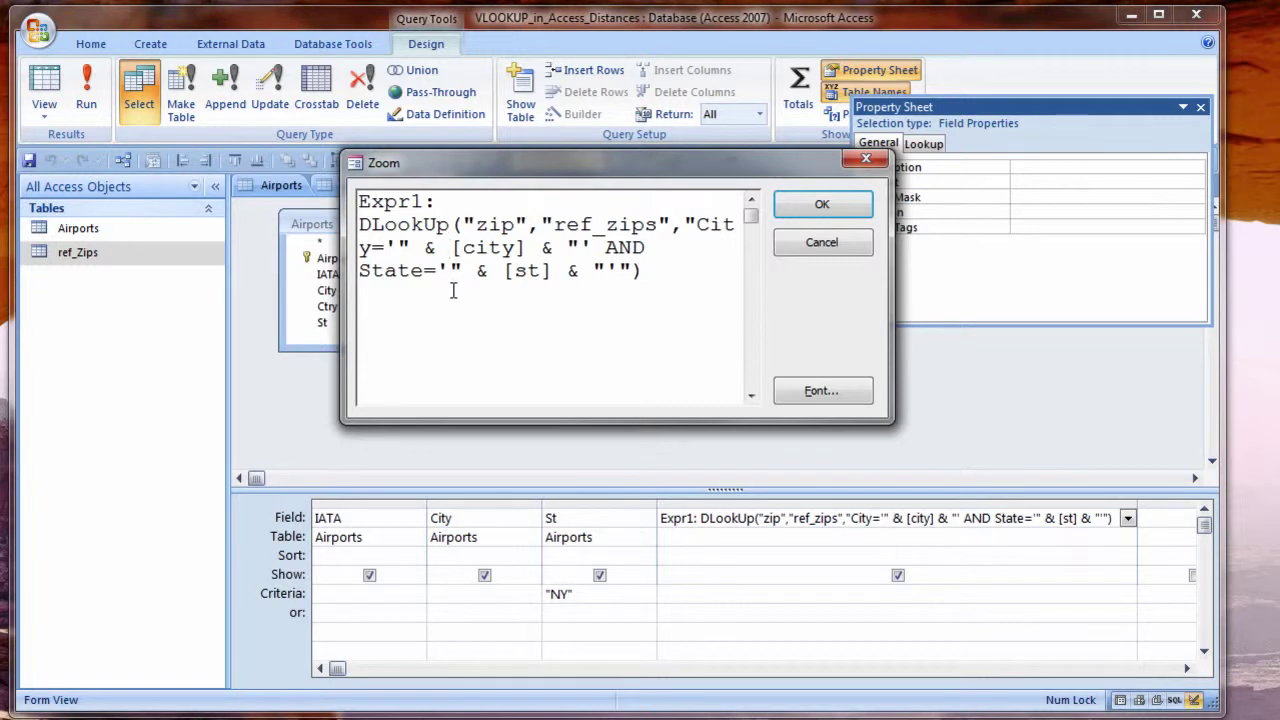
text(airport)
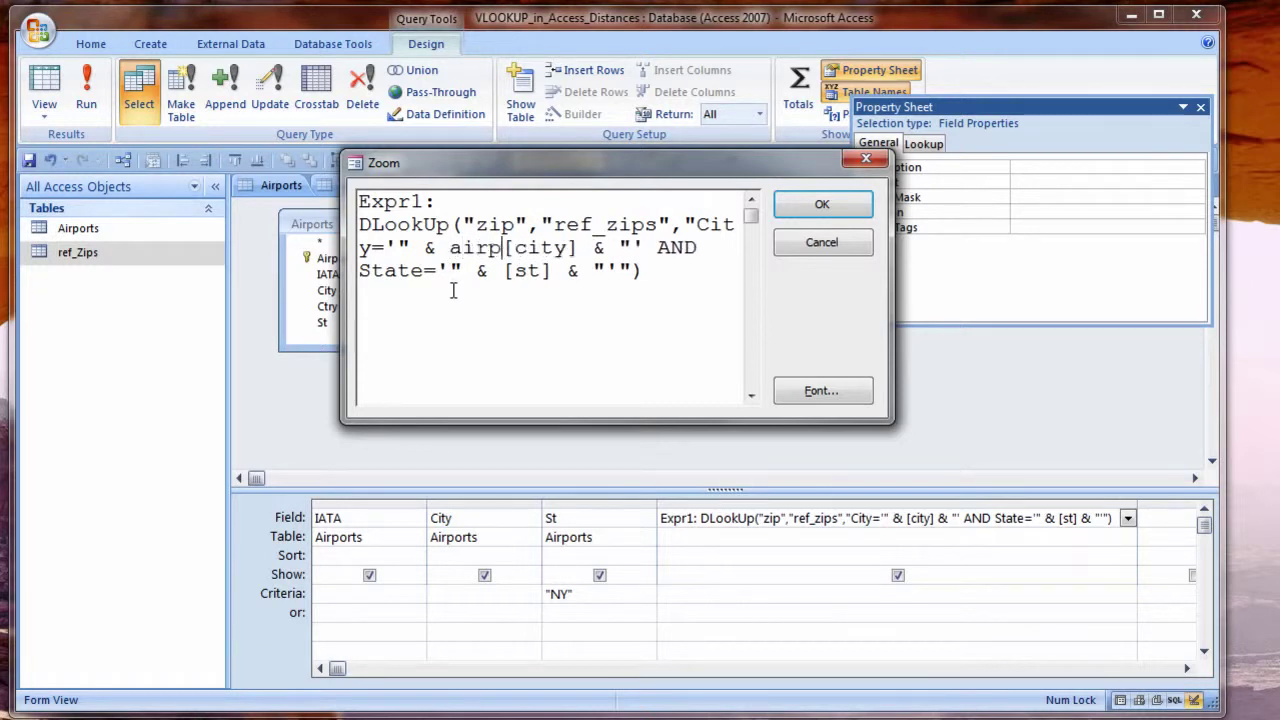
text(s.)
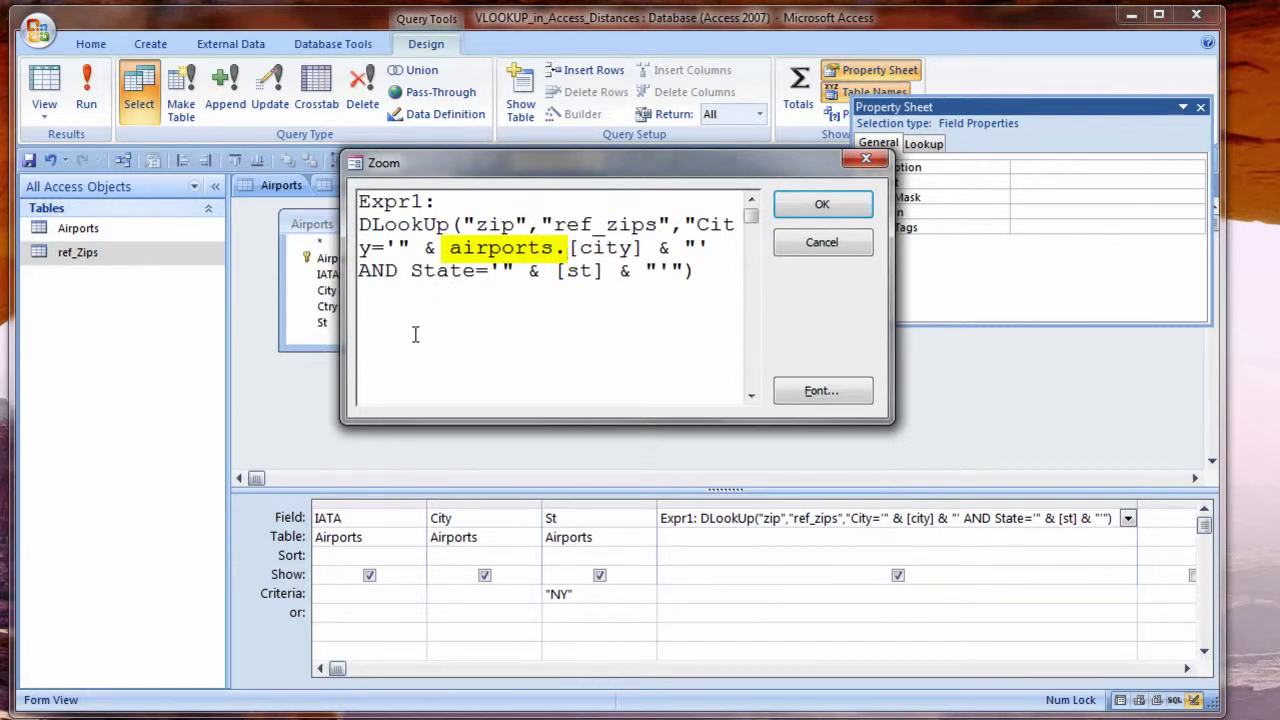
drag(512, 164, 598, 181)
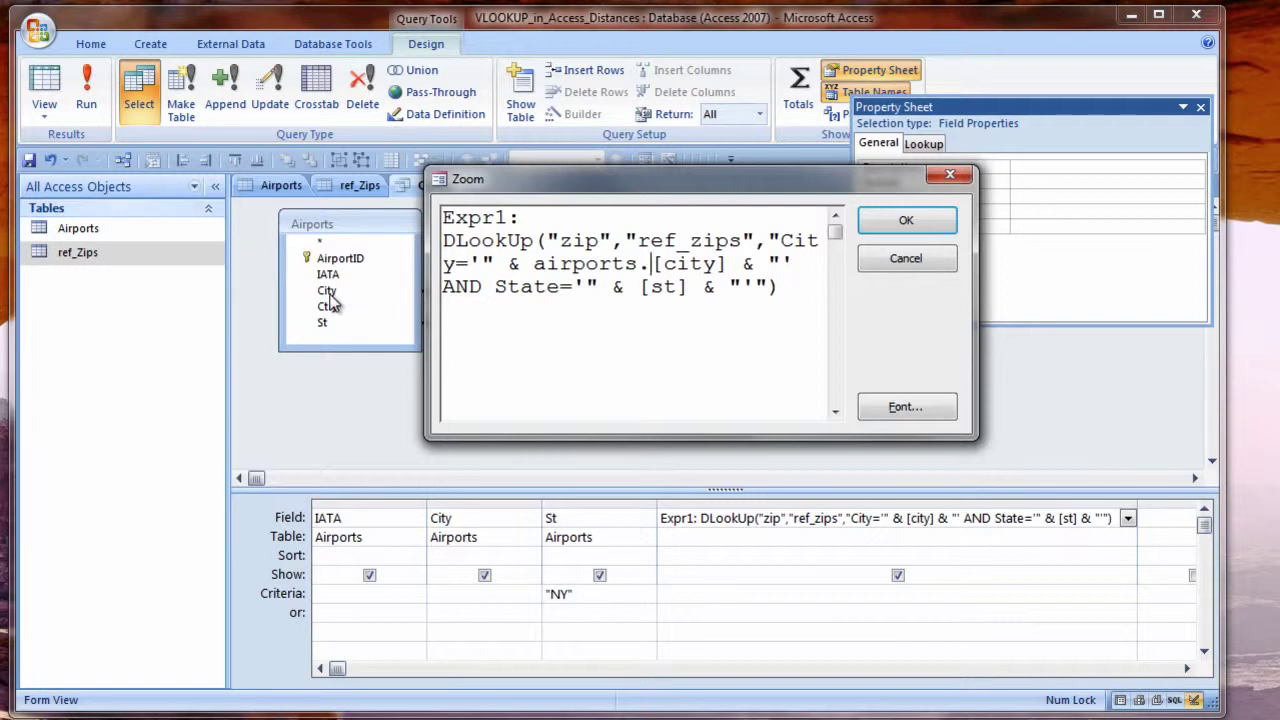
click(906, 221)
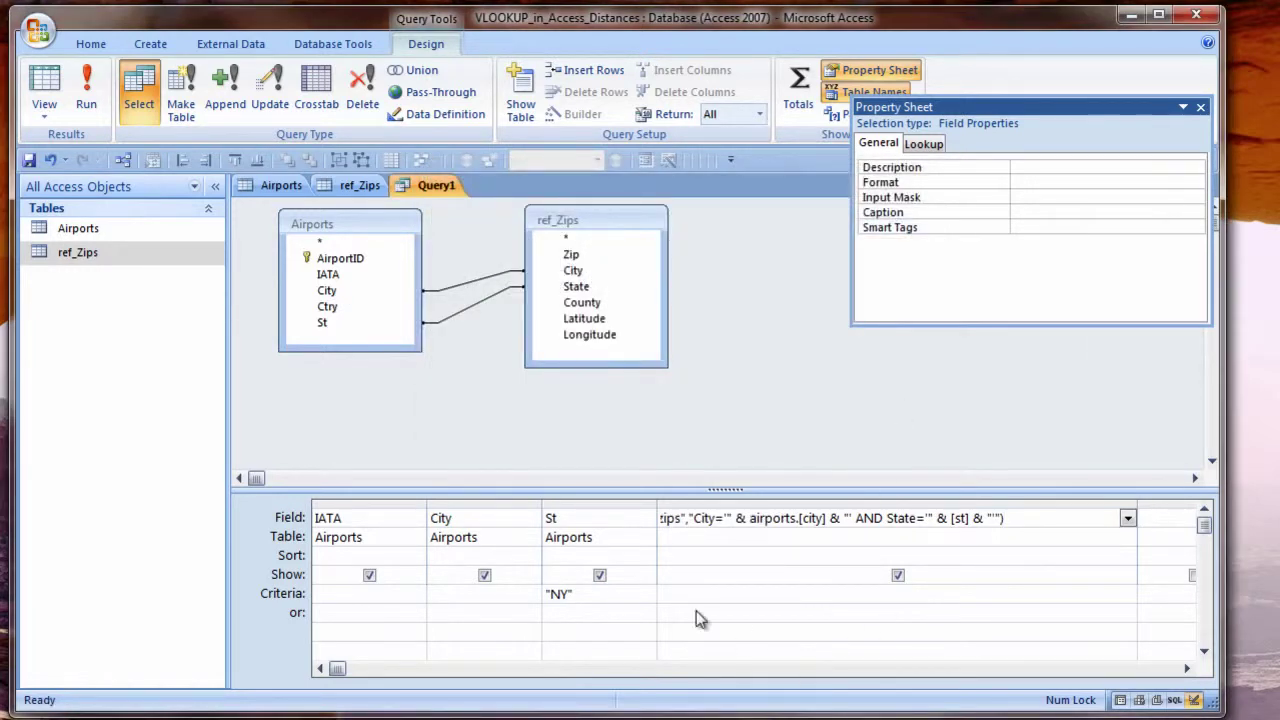
click(44, 88)
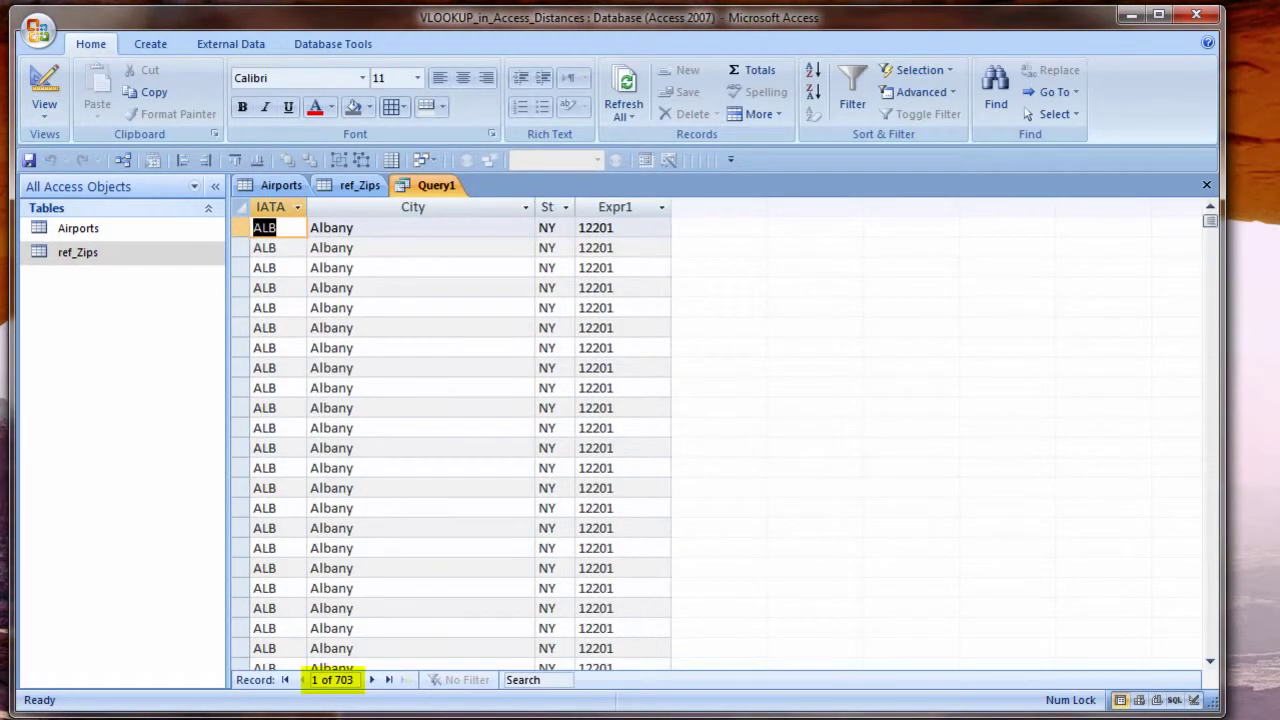
Turn on Totals grouping for the query, view its results, and narrow the Expr1 column in the design grid
click(44, 88)
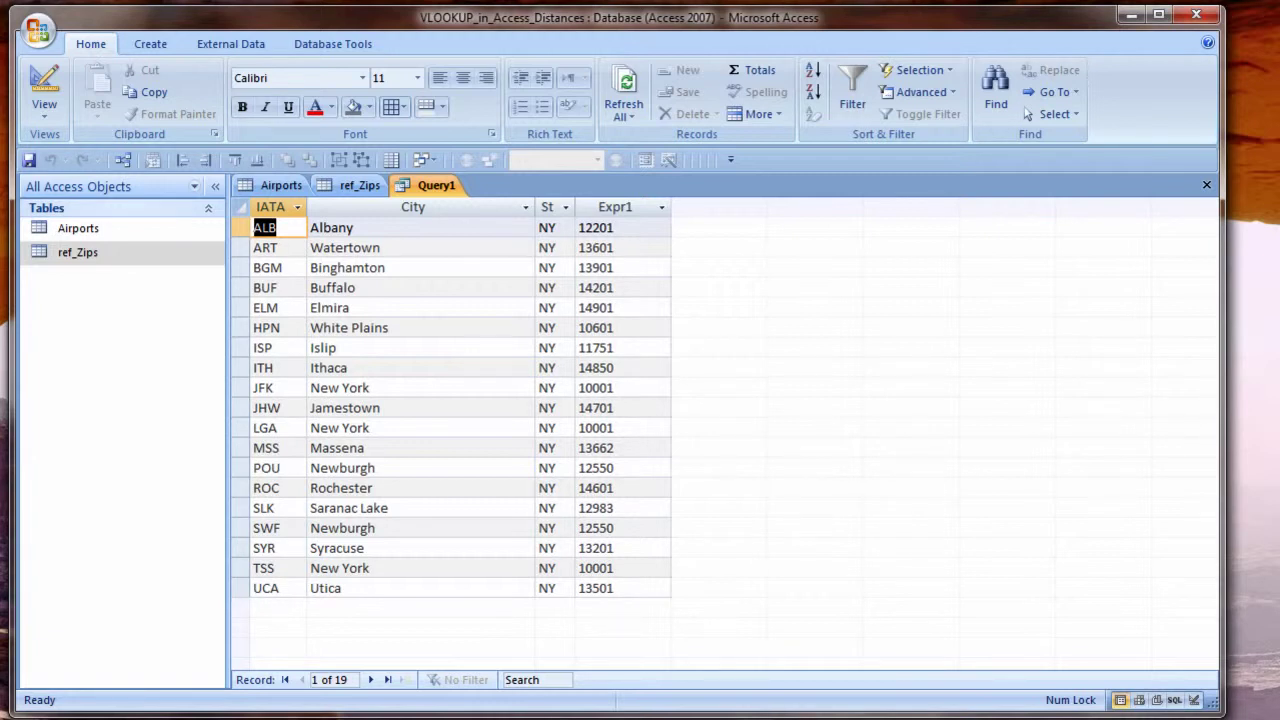
click(40, 92)
drag(1135, 501, 746, 507)
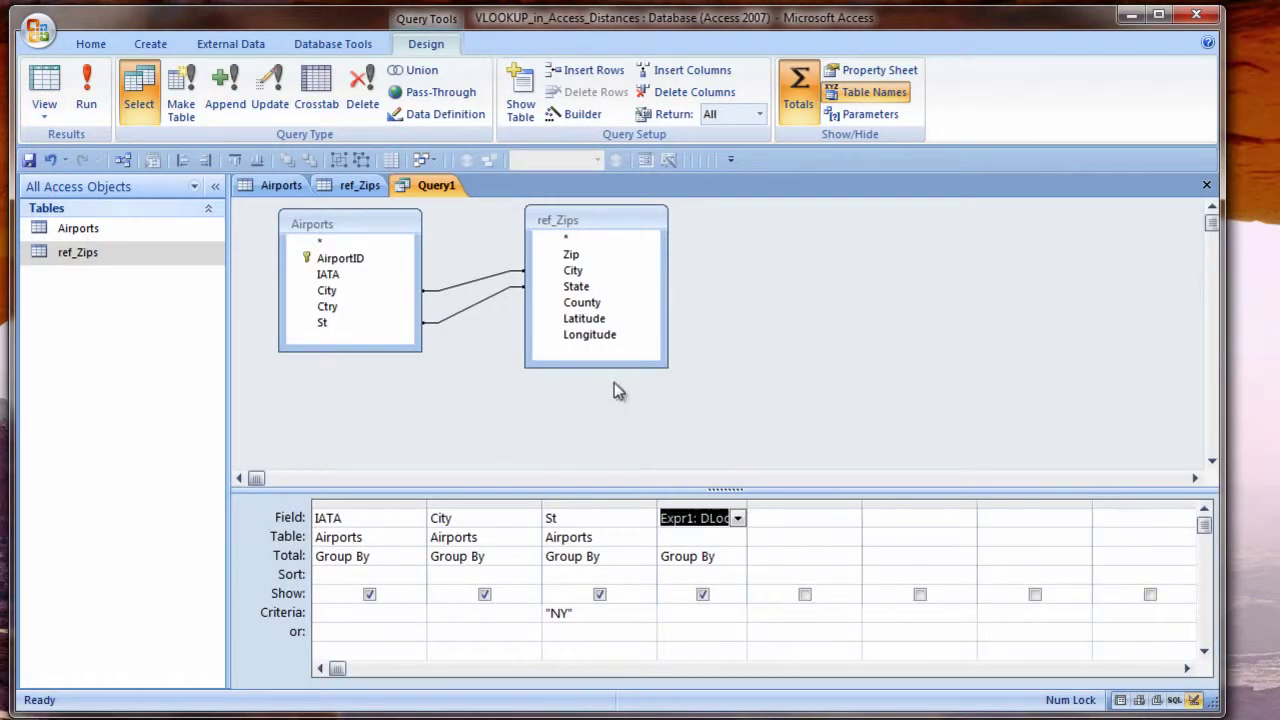
Add the Zip field from ref_Zips to the query and compare the Expr1 and Zip columns in the results
click(572, 257)
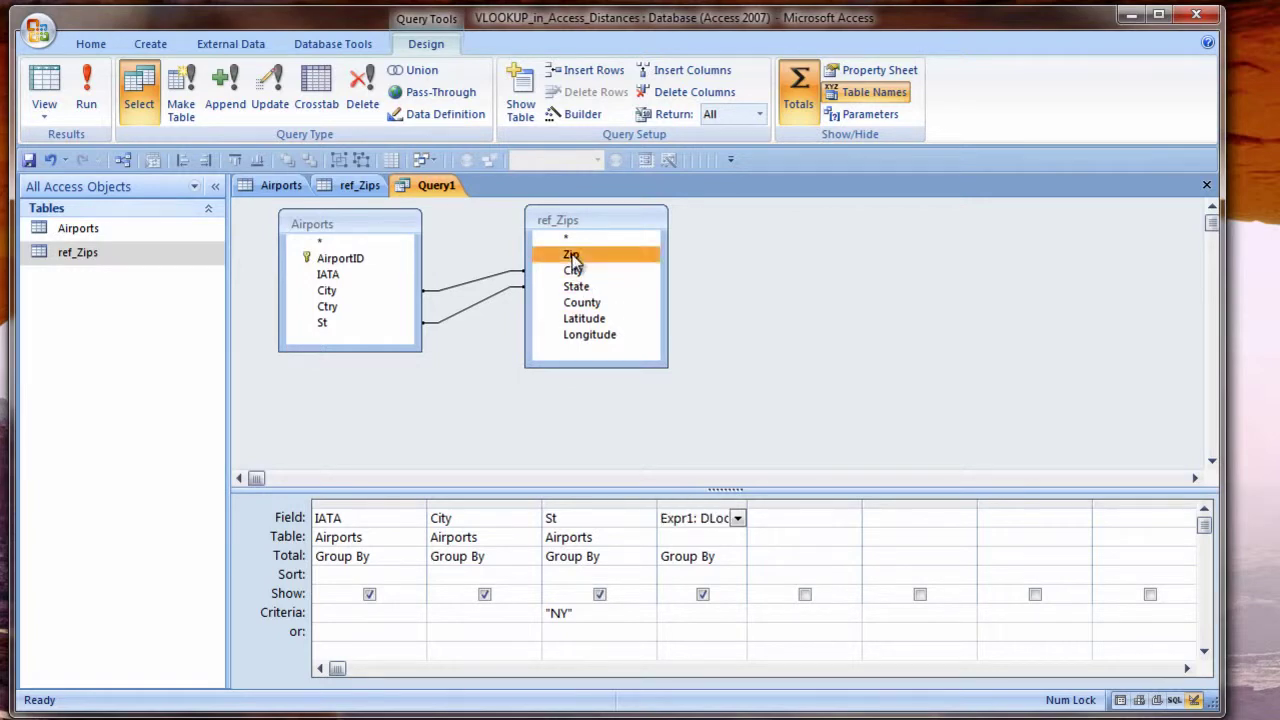
double_click(572, 257)
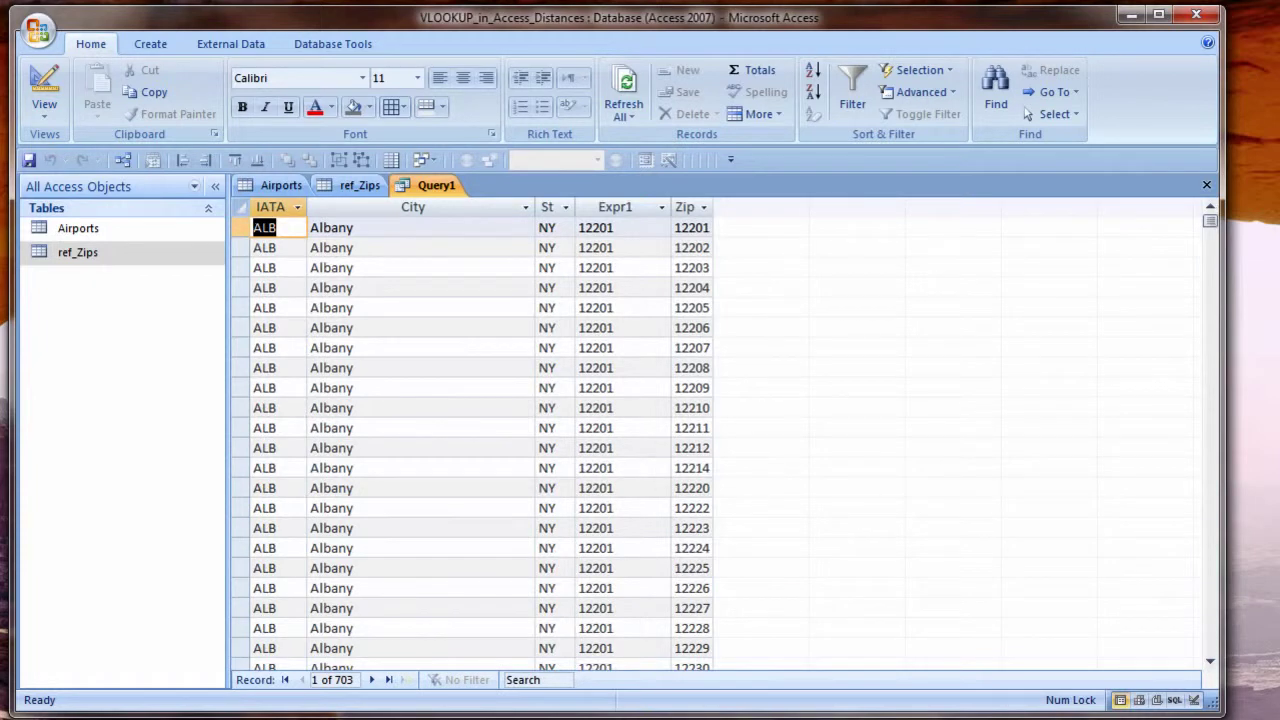
click(617, 206)
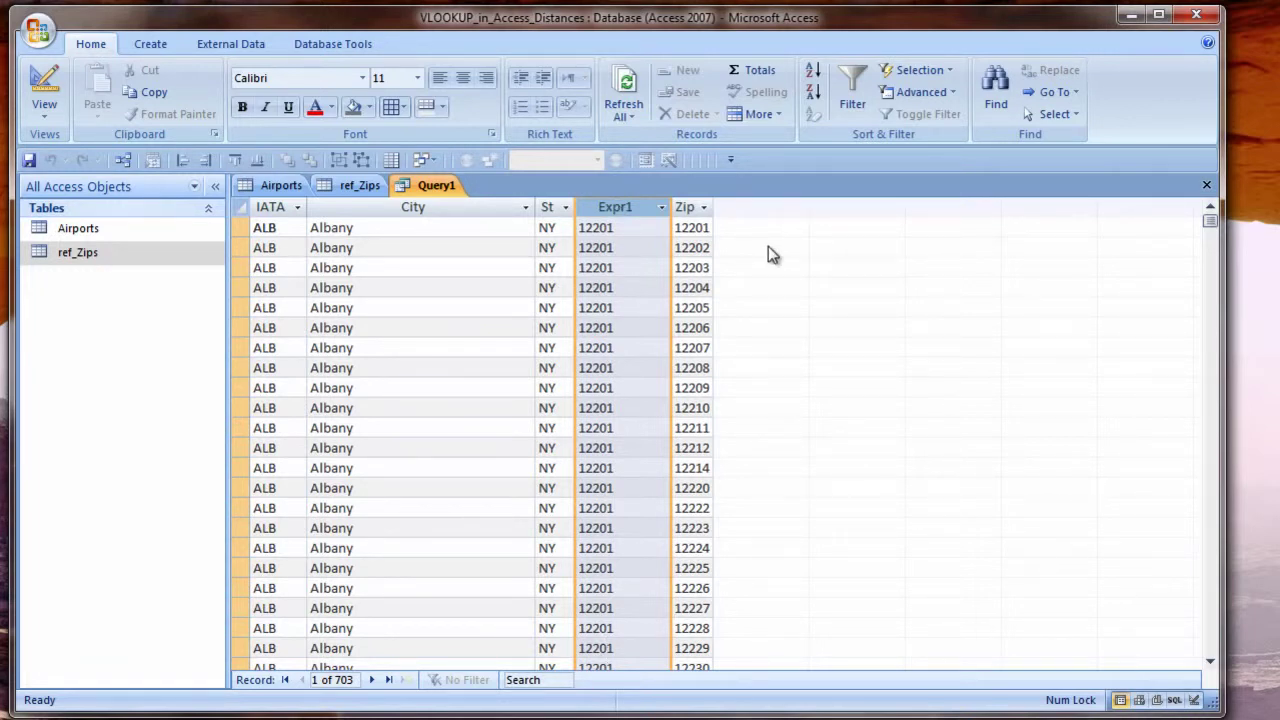
click(691, 207)
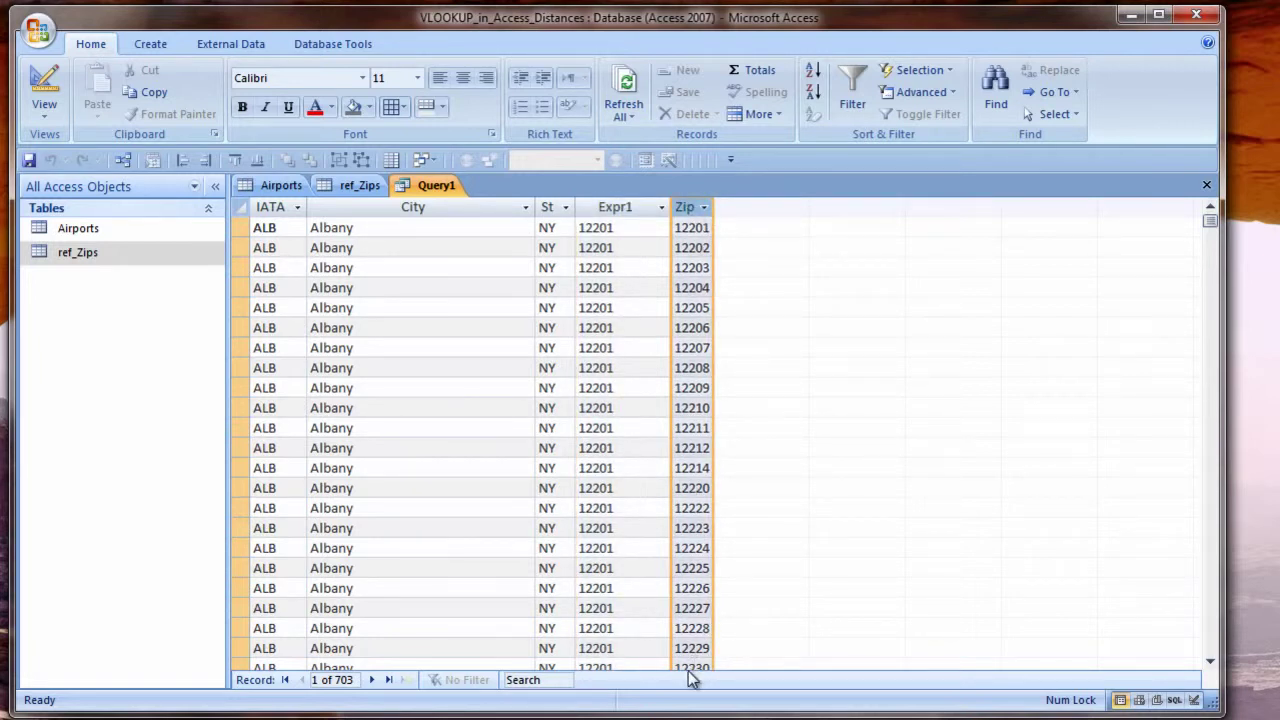
Copy the parenthesized arguments of the DLookUp expression from the Expr1 field in query design
right_click(428, 188)
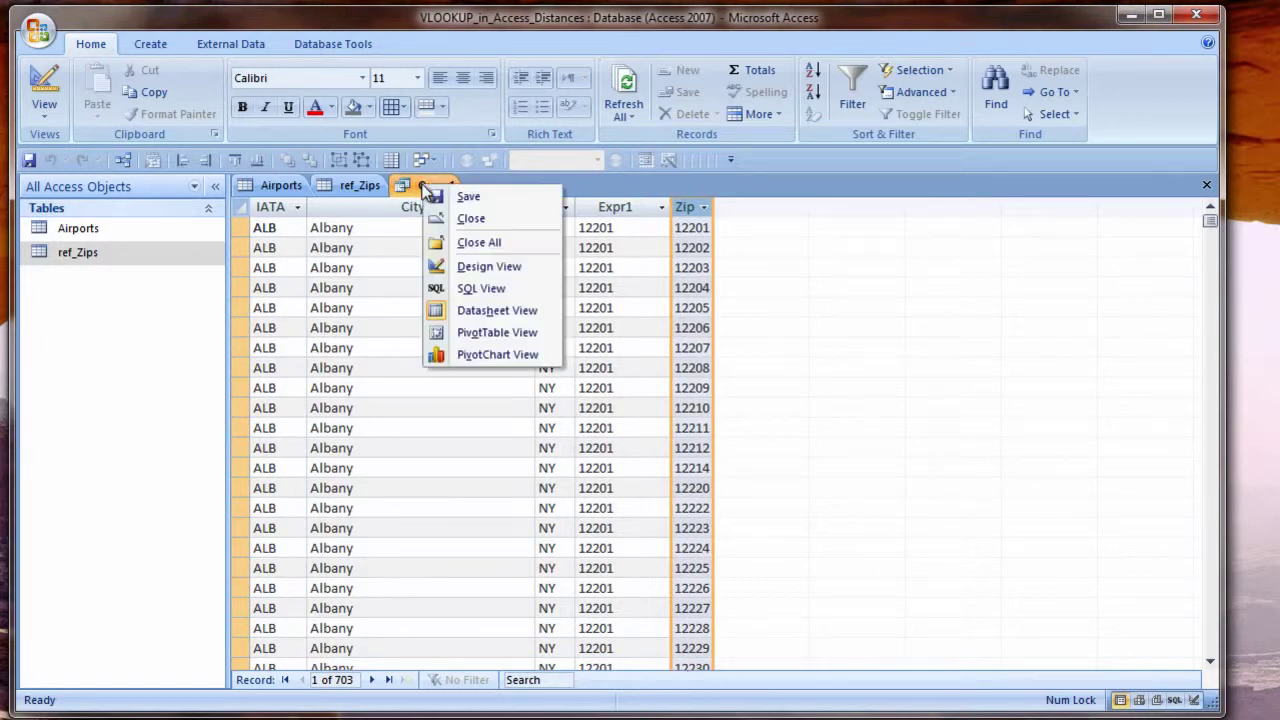
click(470, 266)
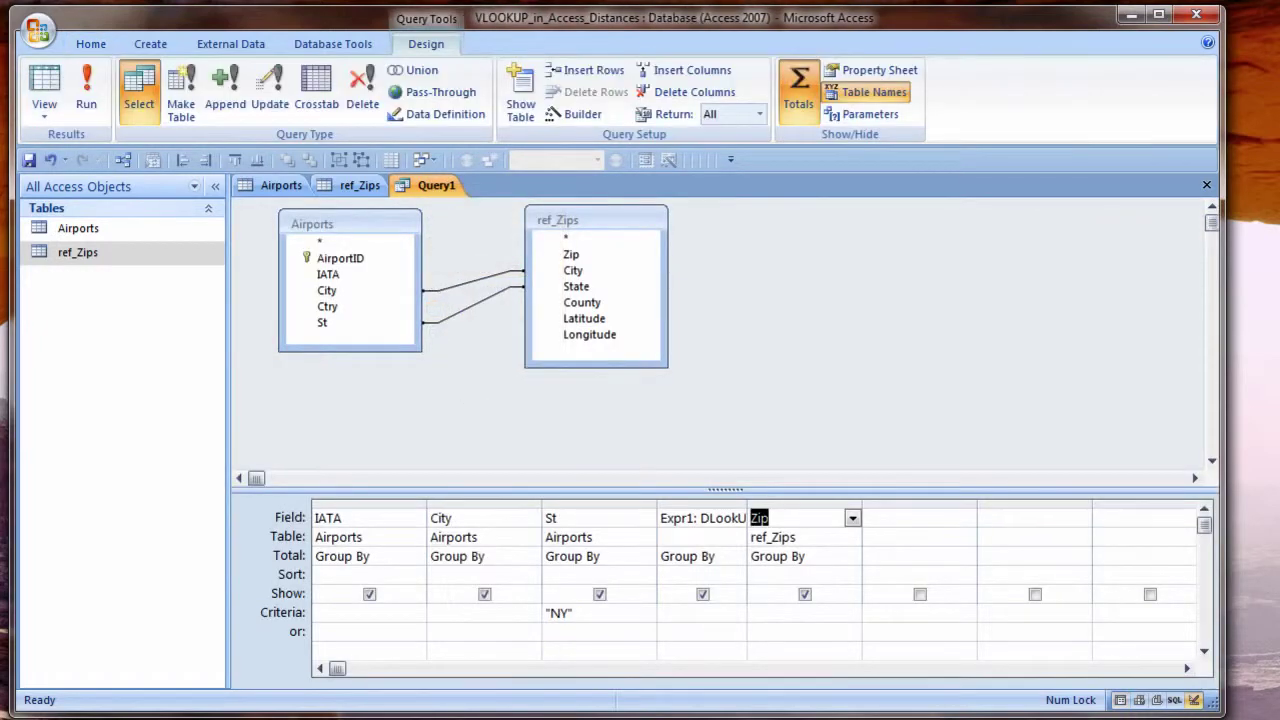
click(714, 518)
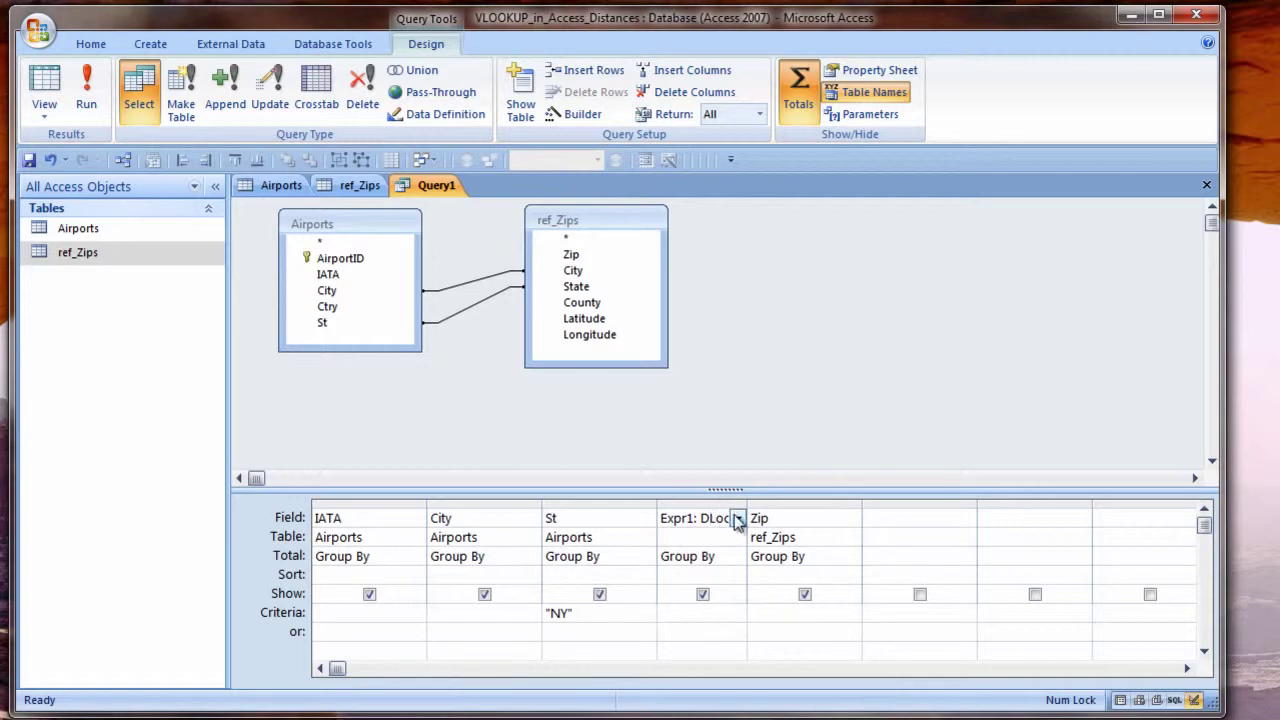
key(shift+F2)
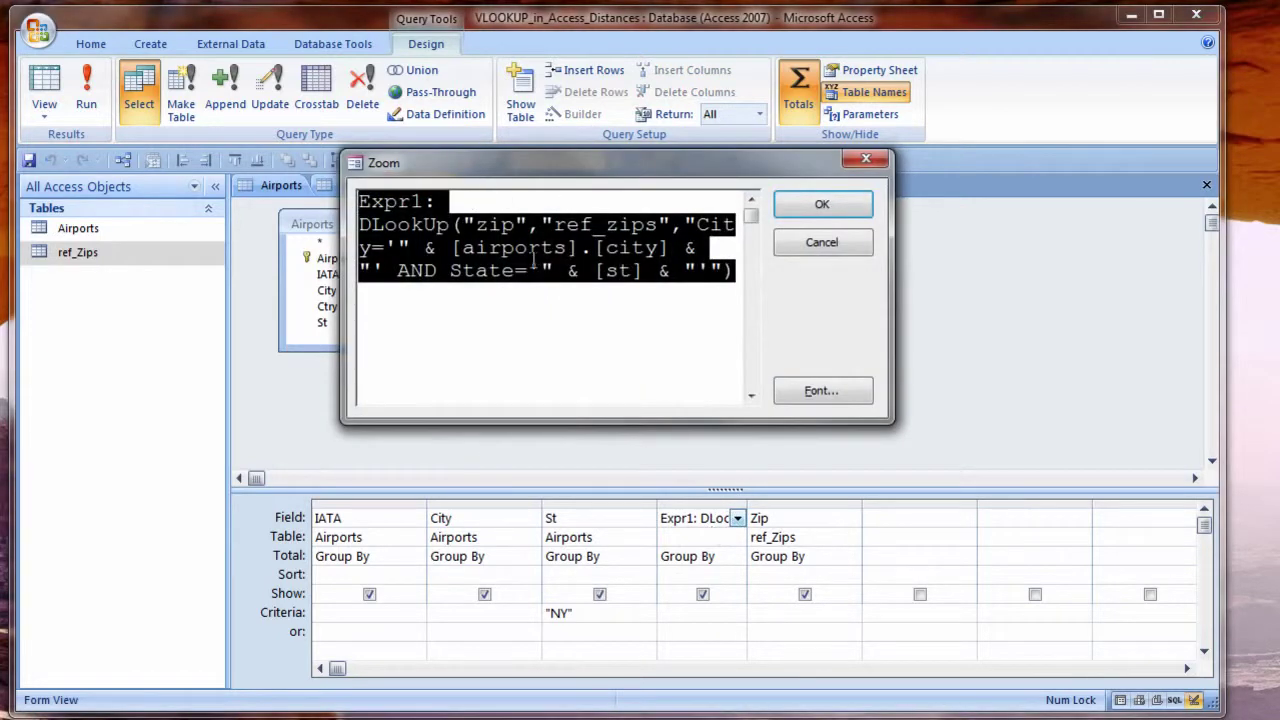
drag(722, 272, 456, 228)
key(ctrl+c)
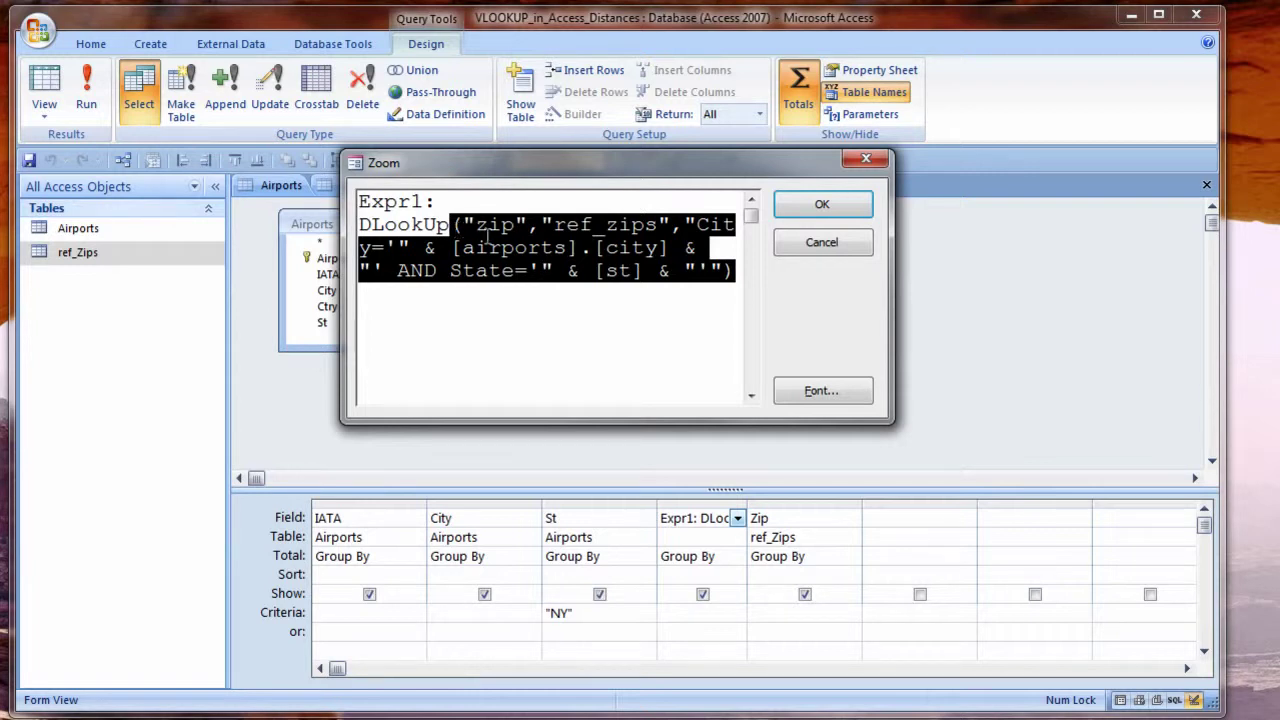
click(821, 243)
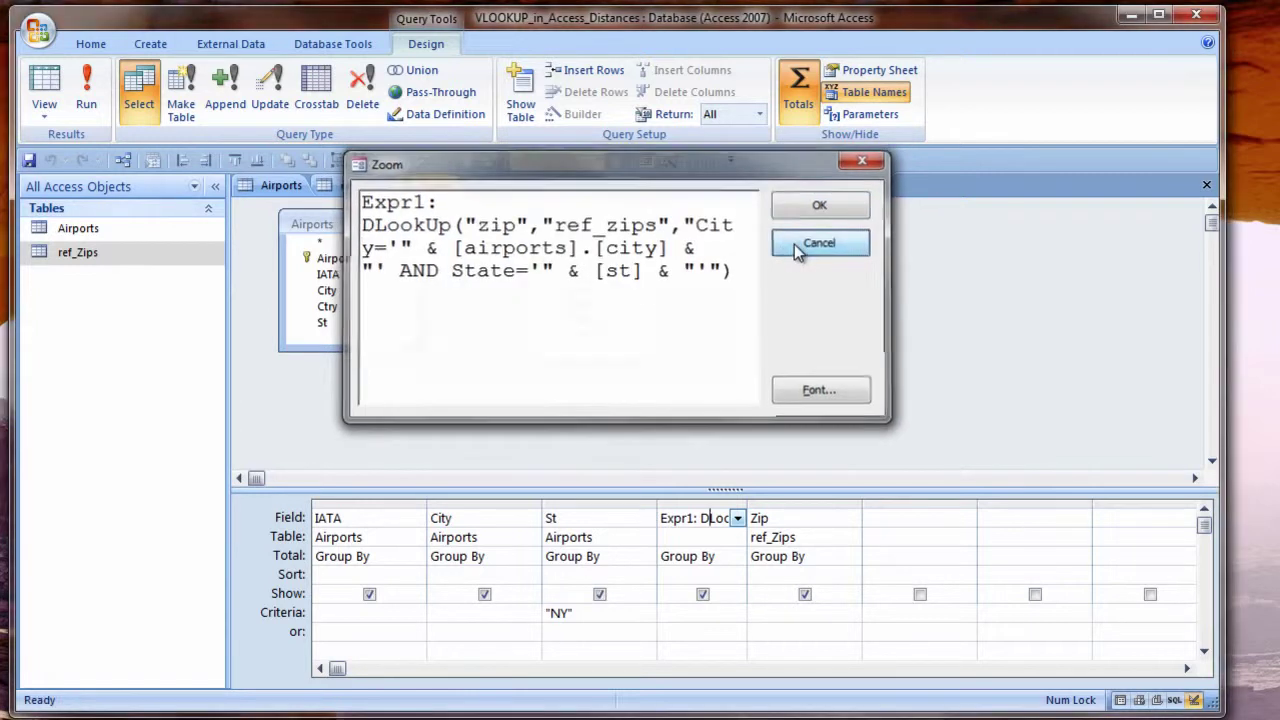
Widen the Zip column, set its criteria to DMin with the copied arguments, and run the query
drag(862, 503, 1140, 482)
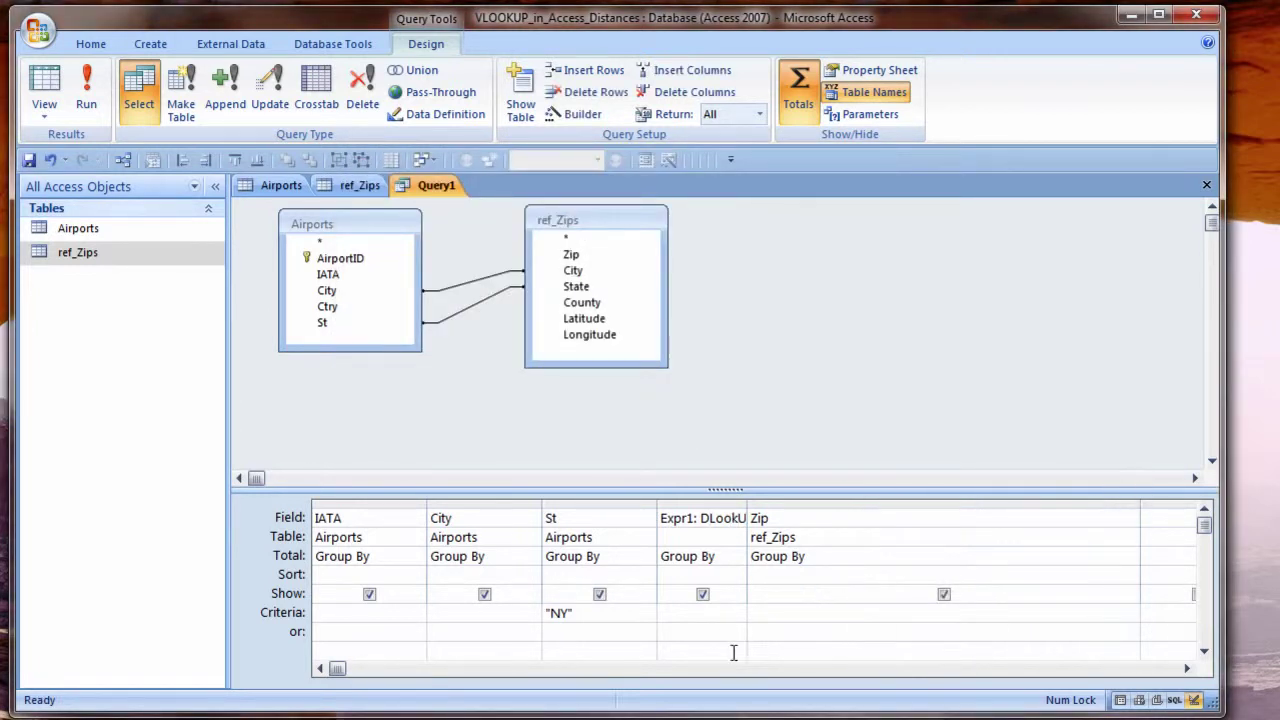
text(dmin)
key(ctrl+v)
click(801, 634)
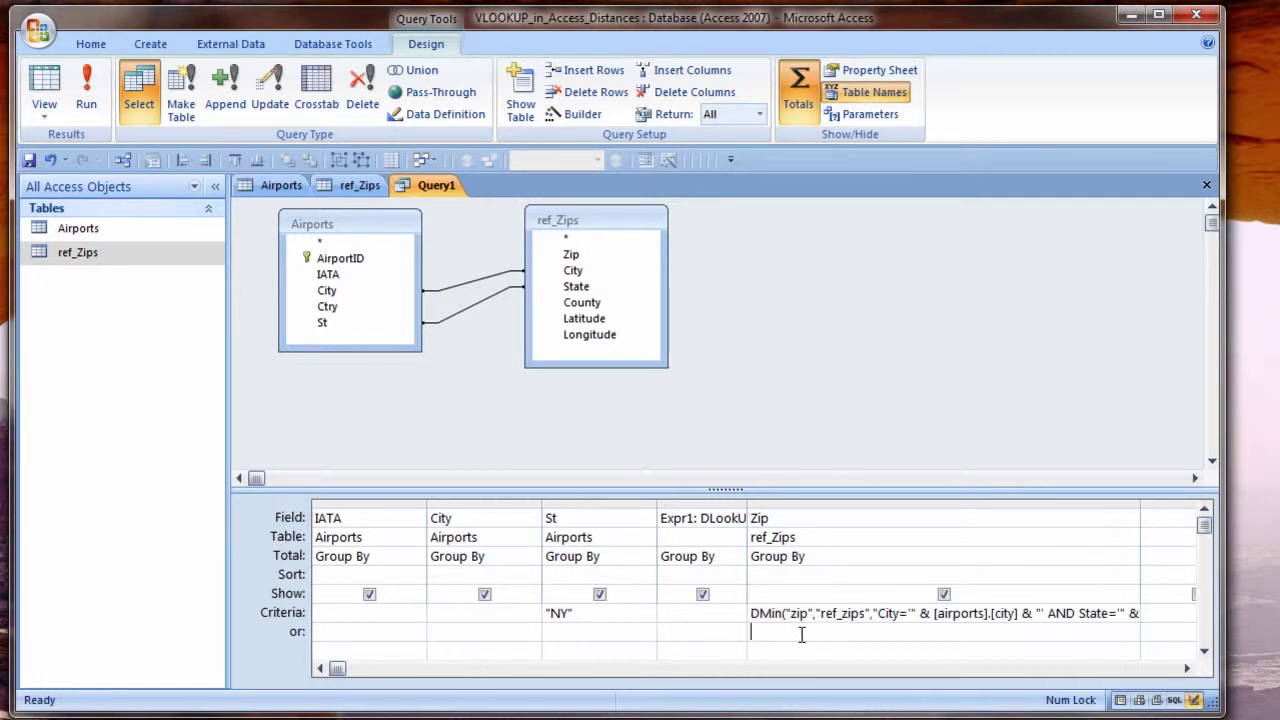
click(86, 90)
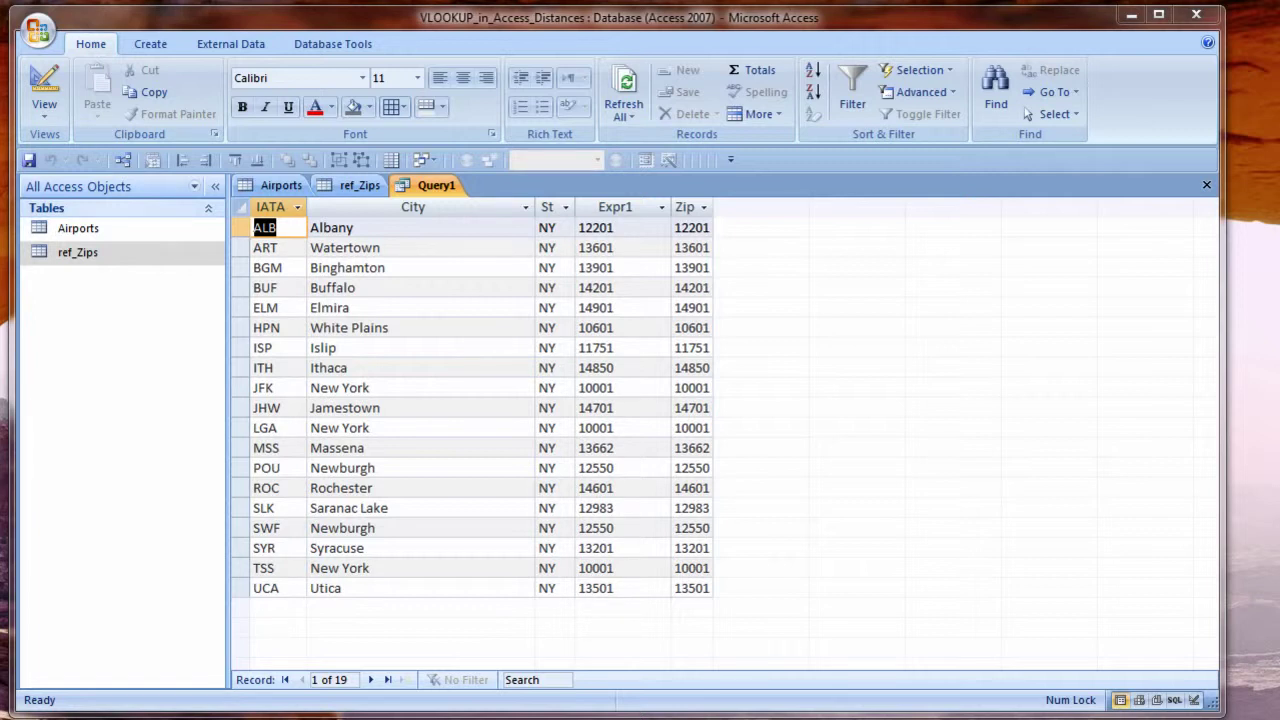
Return to the query design and delete the Expr1 DLookUp column
right_click(440, 187)
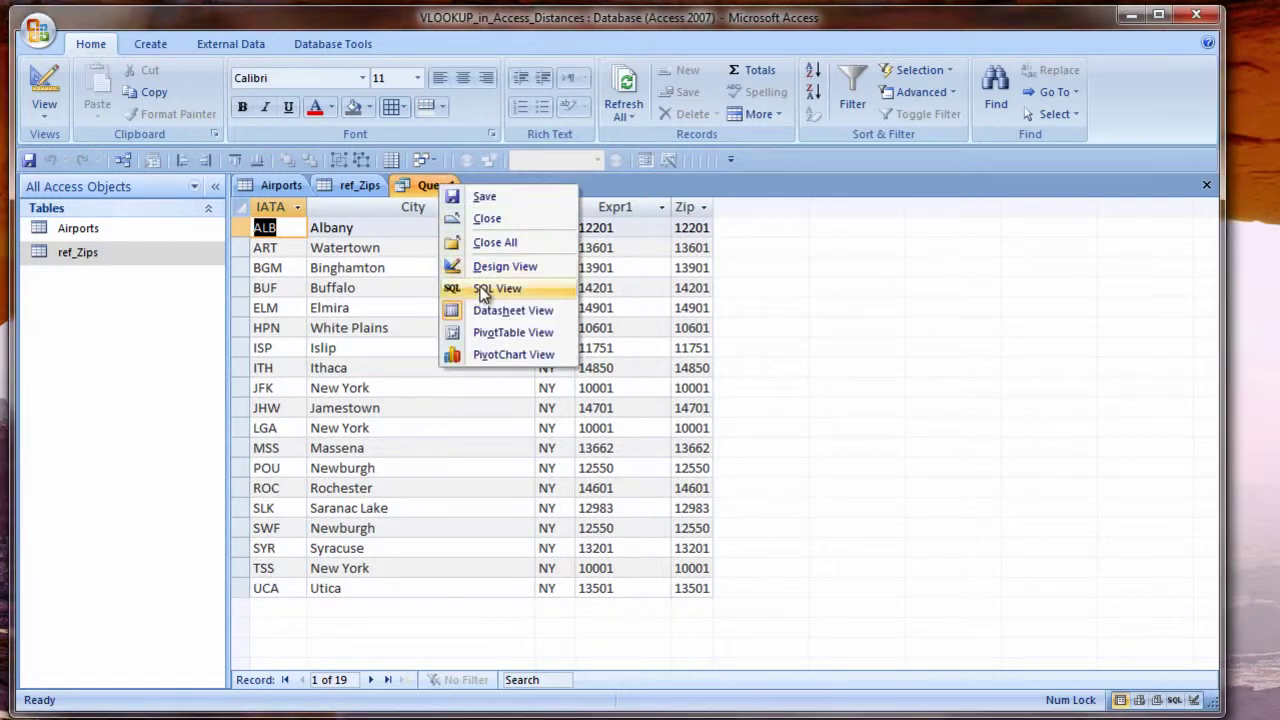
click(486, 267)
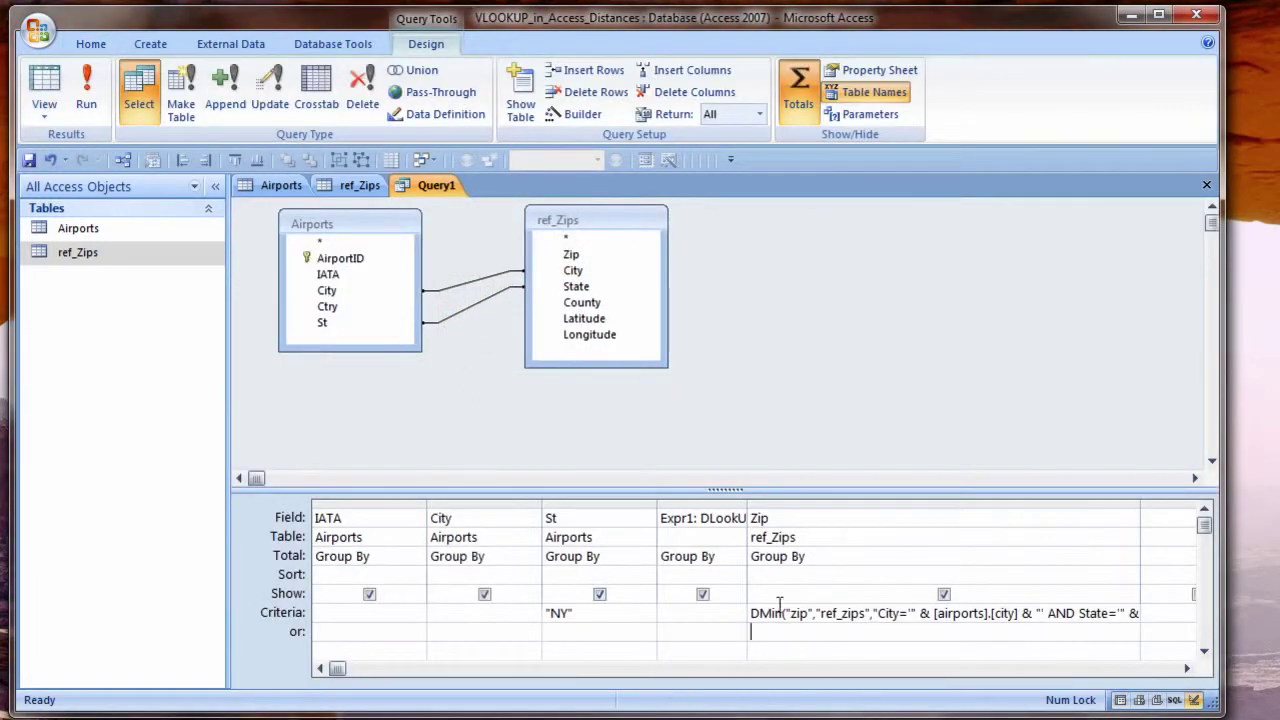
click(710, 499)
key(Delete)
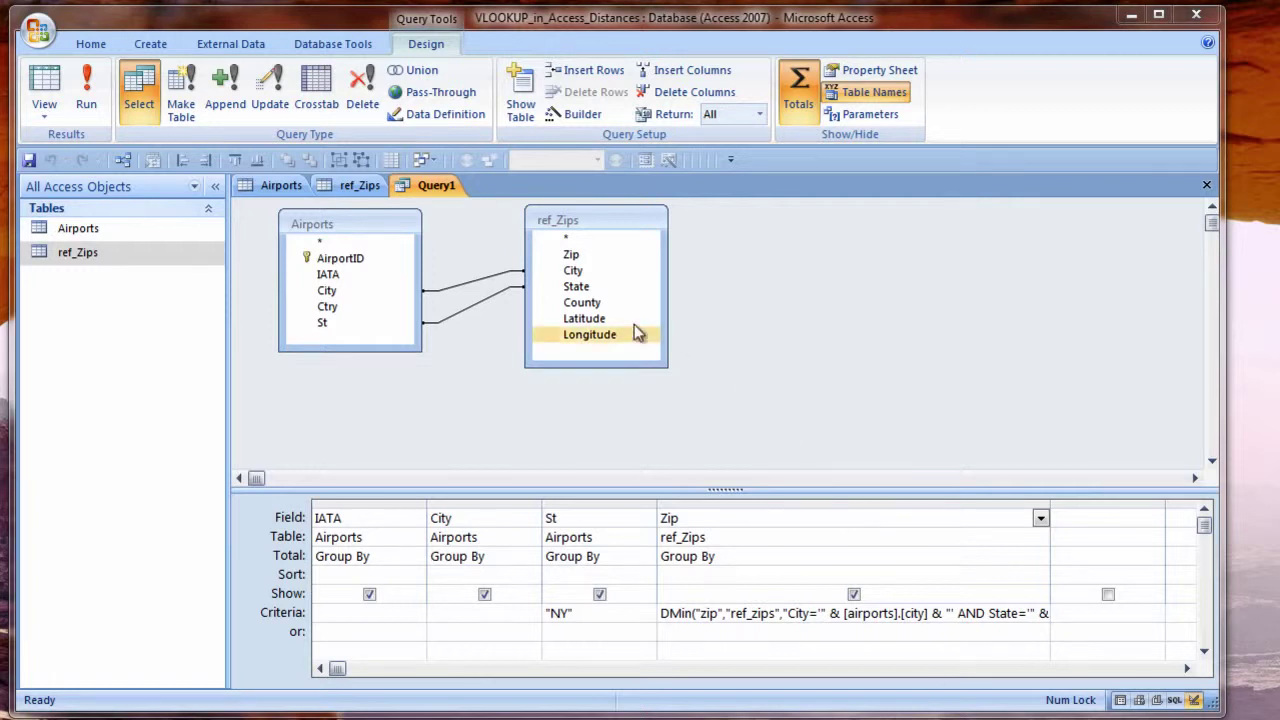
Add the Latitude and Longitude fields from ref_Zips to the query, view the results, and return to the query design
double_click(586, 320)
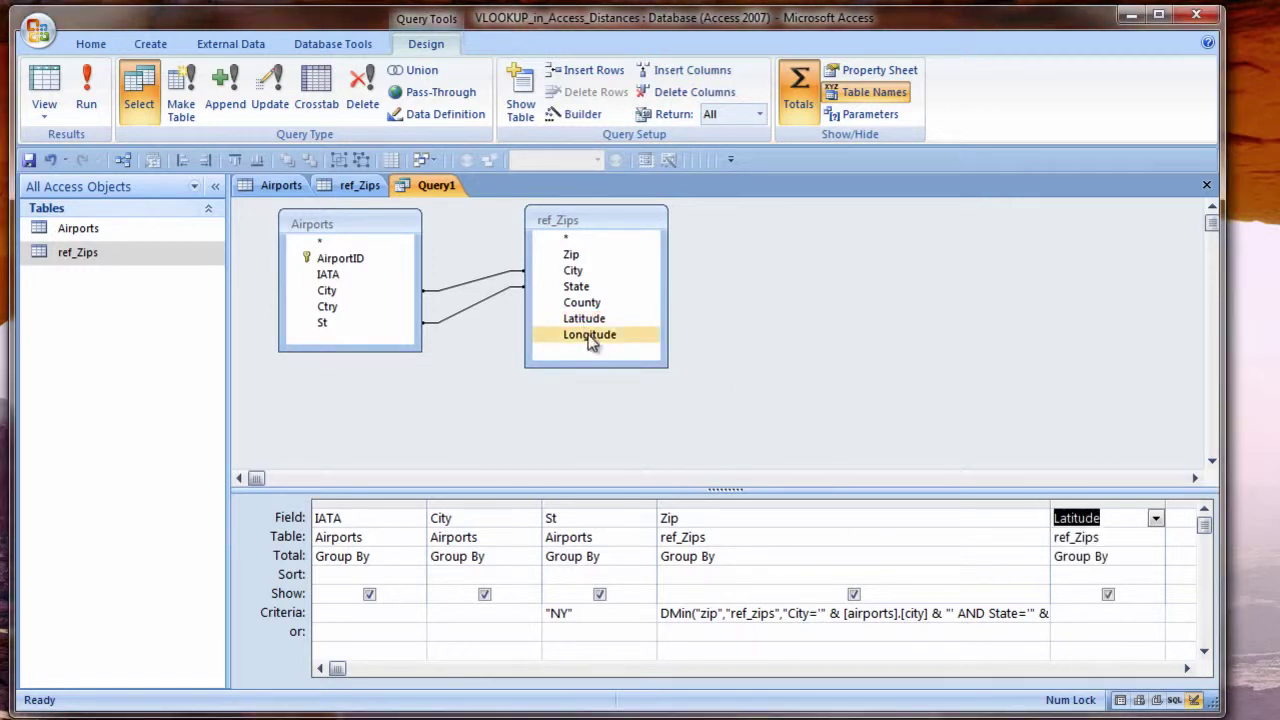
double_click(590, 335)
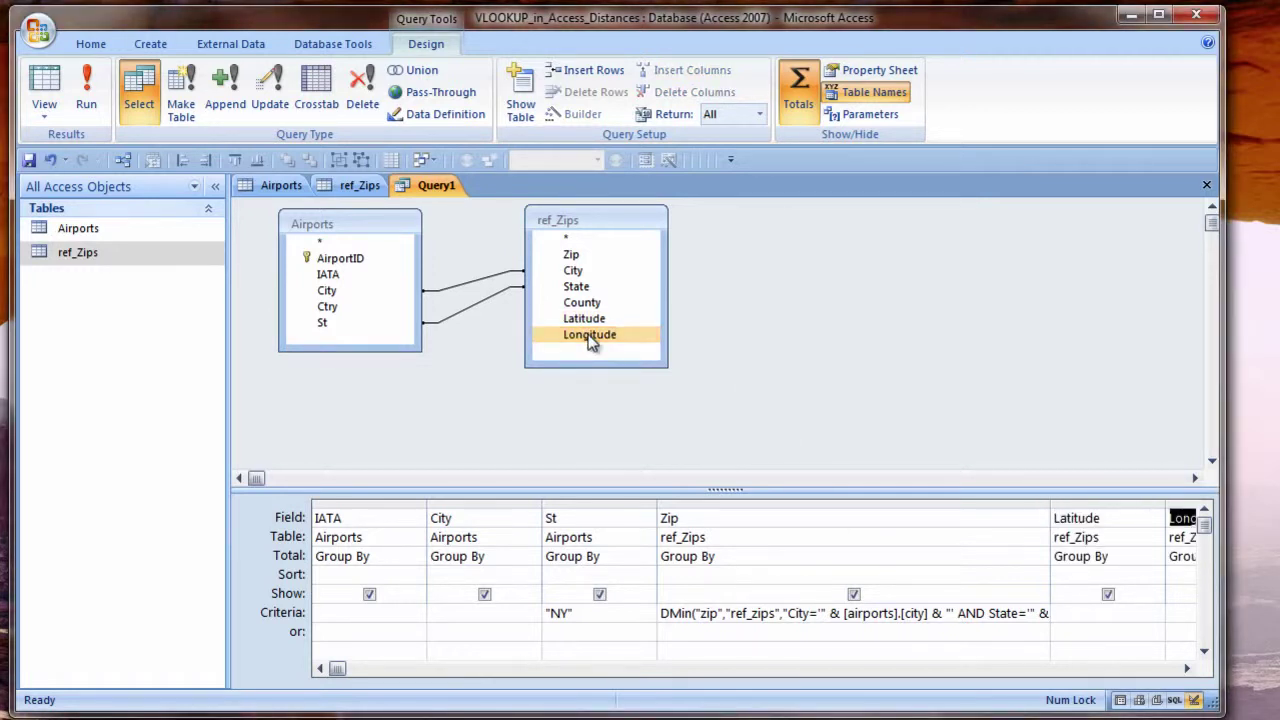
click(44, 82)
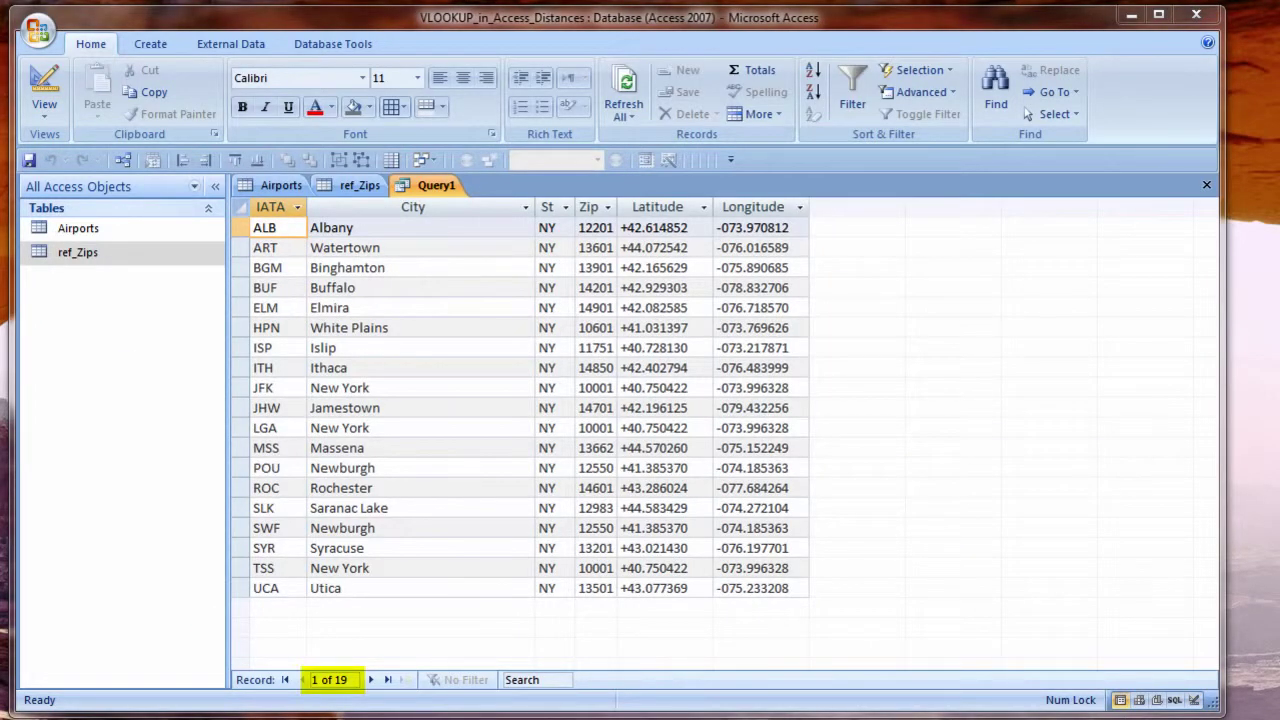
right_click(434, 186)
click(502, 270)
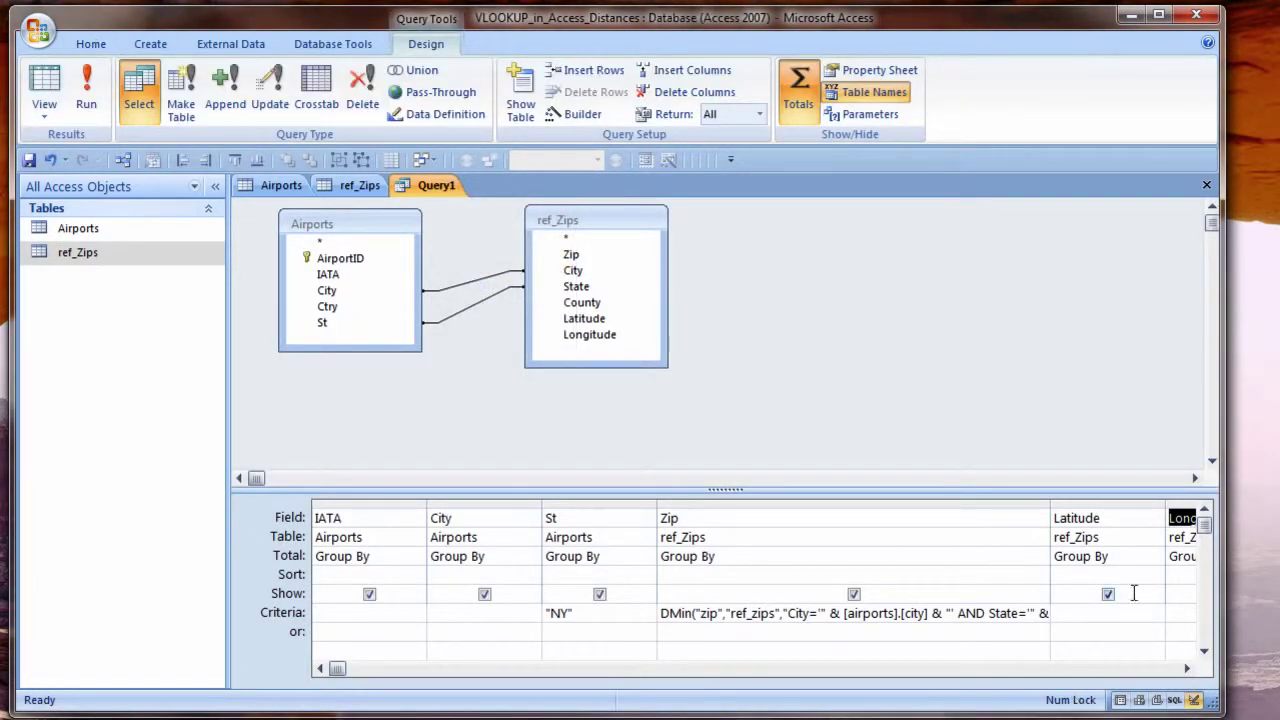
Set the Total option of the Latitude and Longitude columns to First
click(1123, 560)
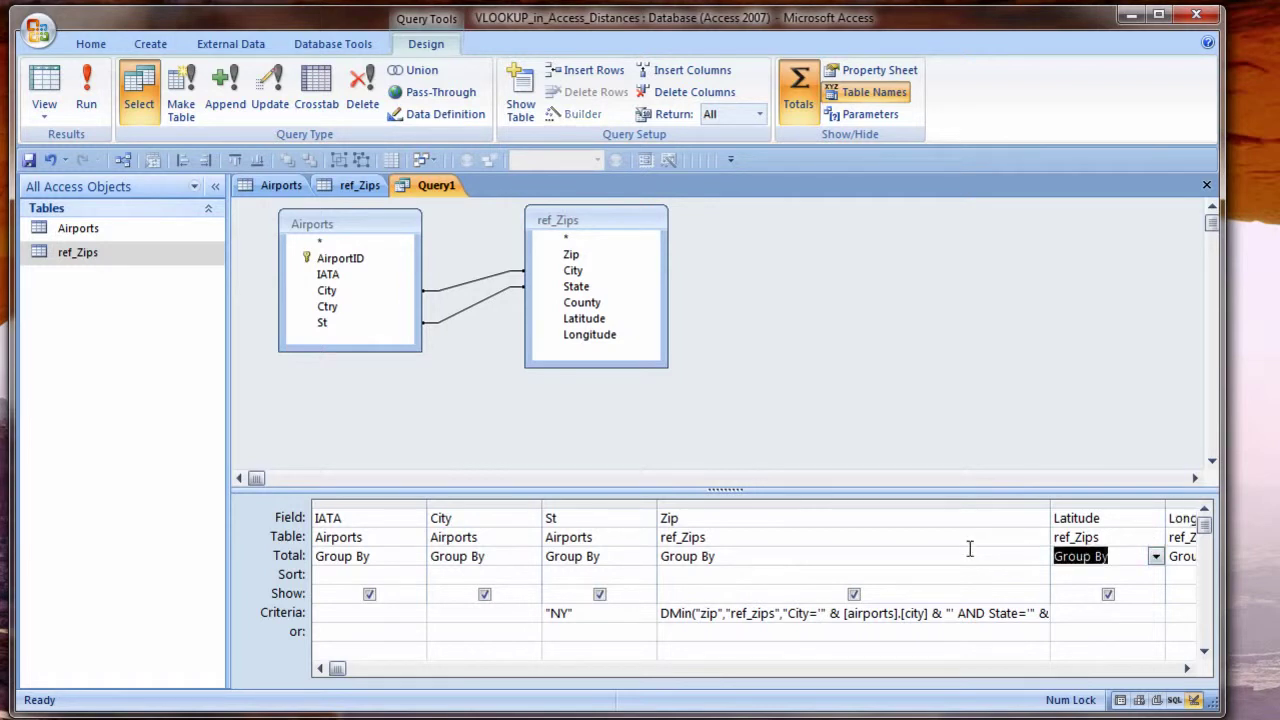
text(f)
key(Tab)
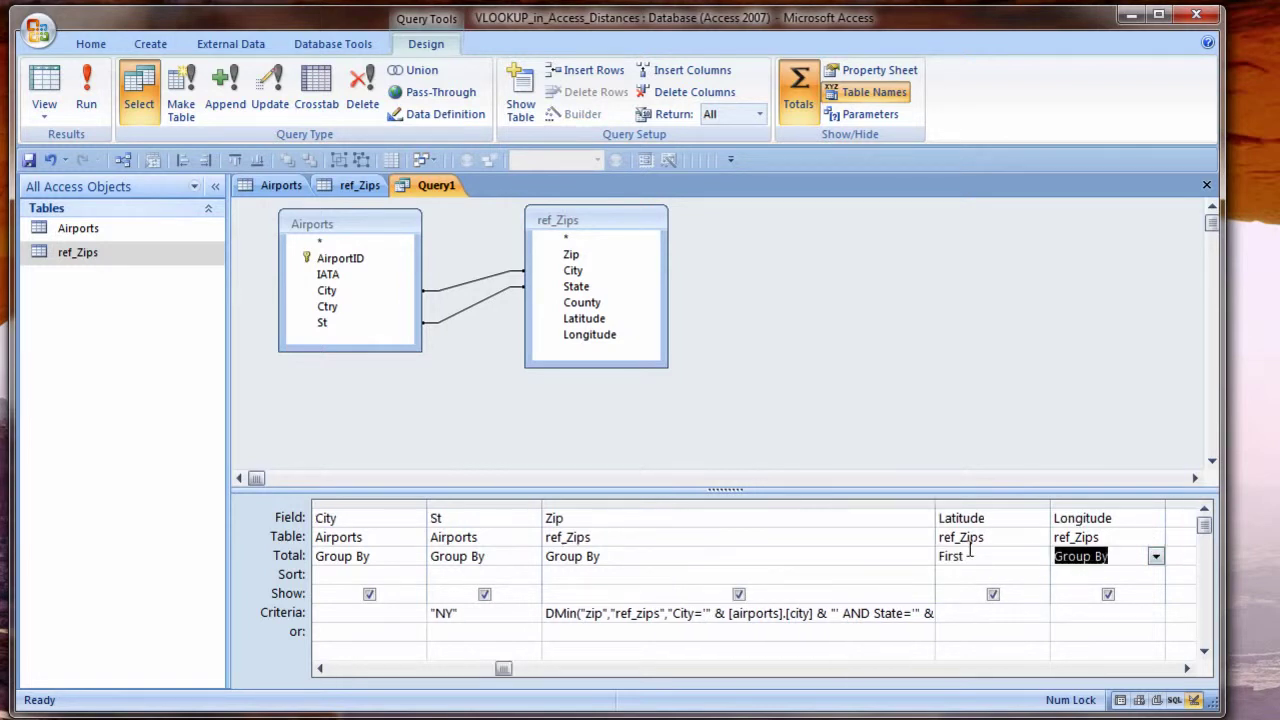
text(f)
key(shift+Tab)
key(shift+Tab)
key(Down)
key(Down)
key(Down)
key(Down)
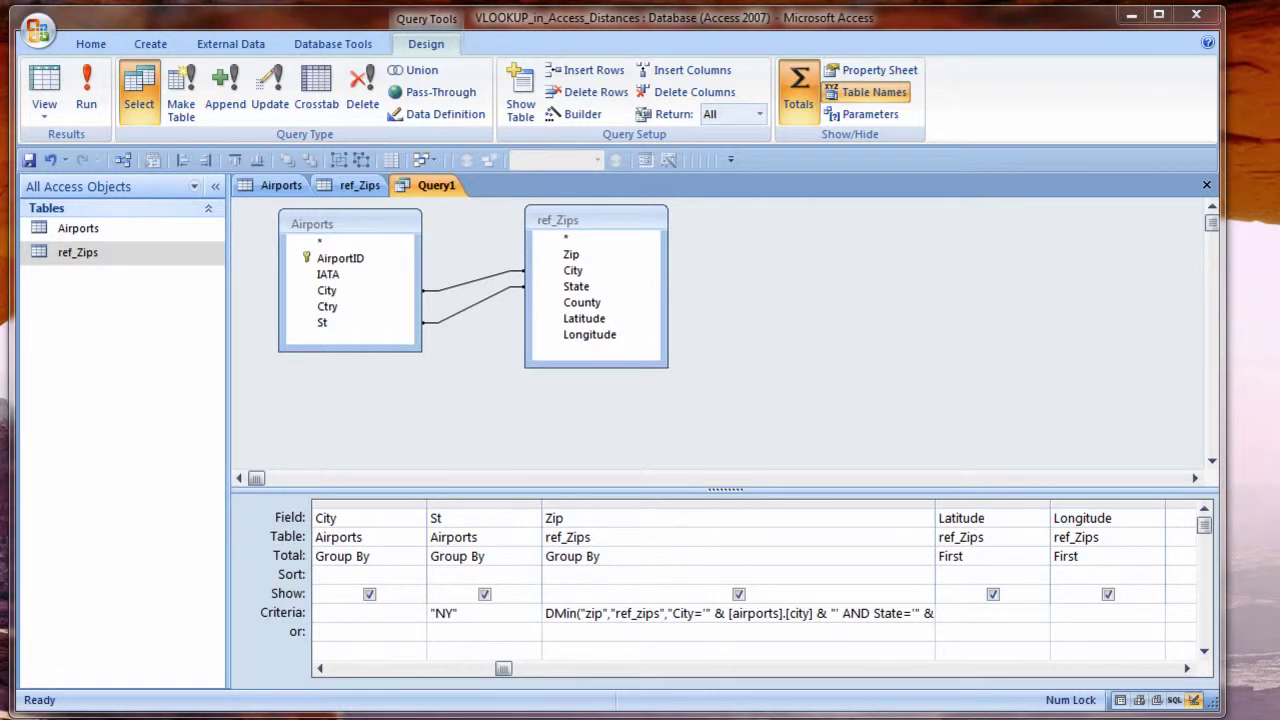
Turn off Totals for the query, check the results in Datasheet View, and return to Design View
click(801, 88)
click(44, 108)
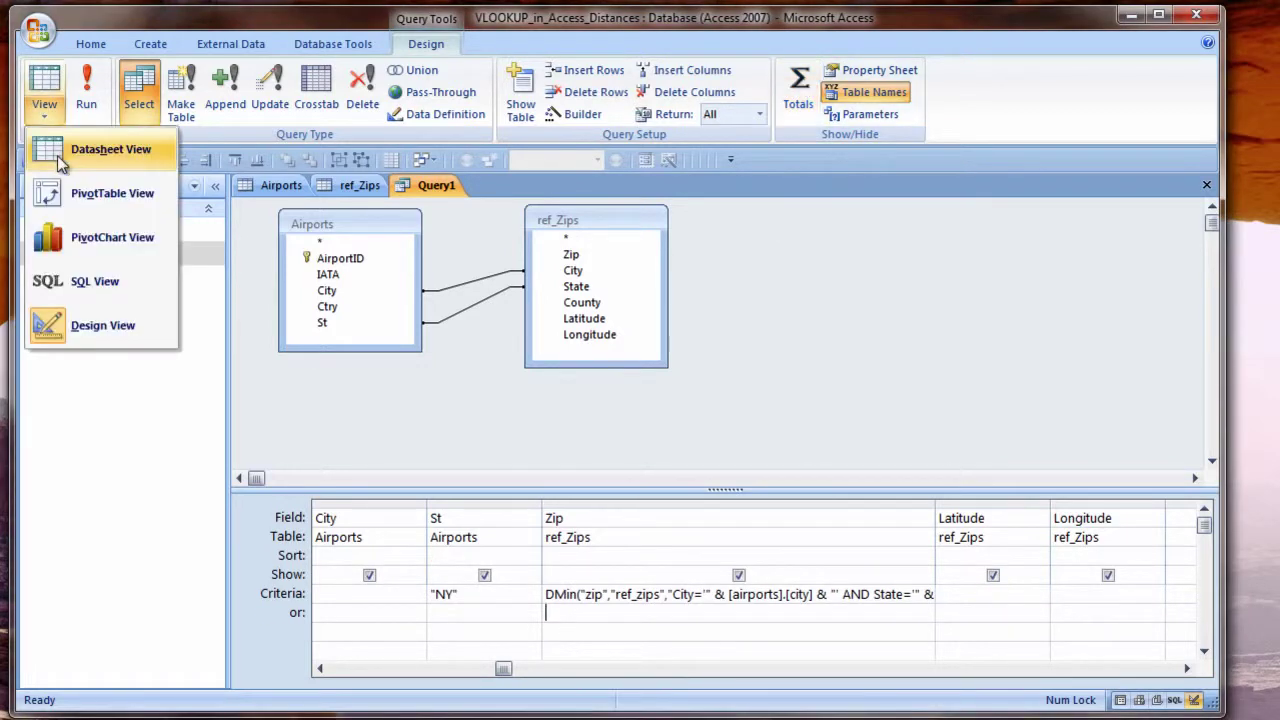
click(66, 160)
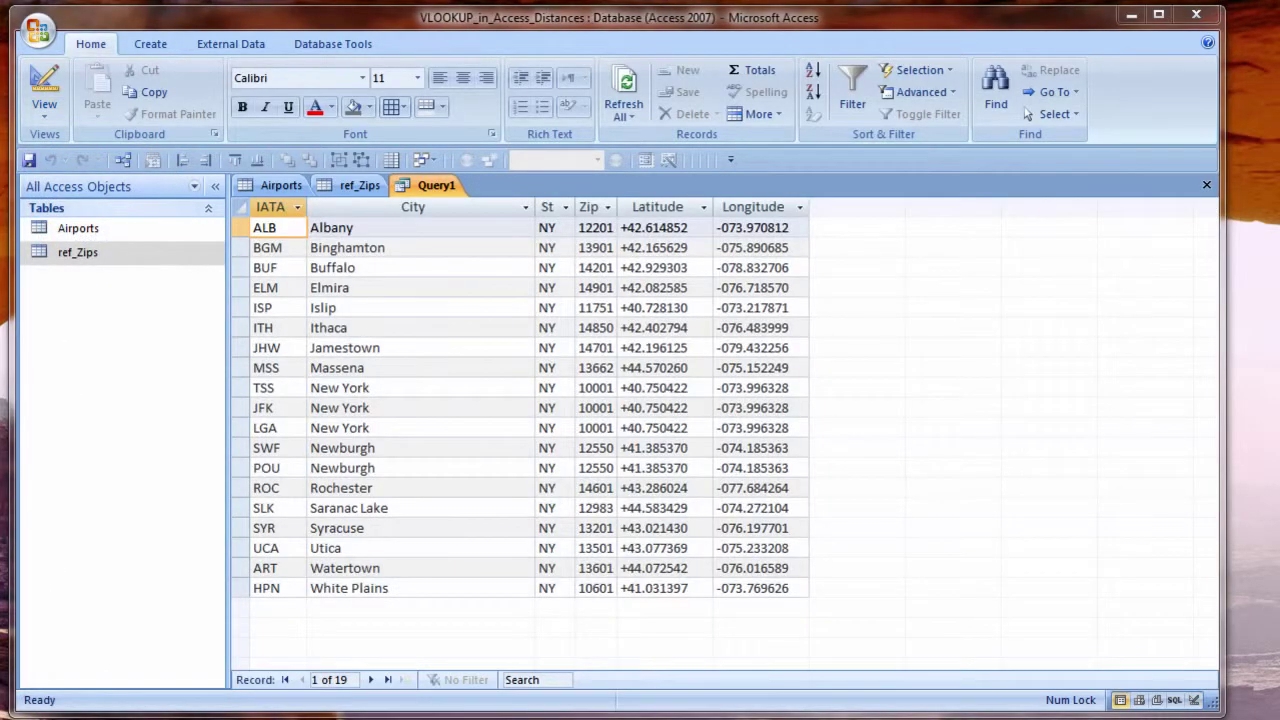
right_click(434, 186)
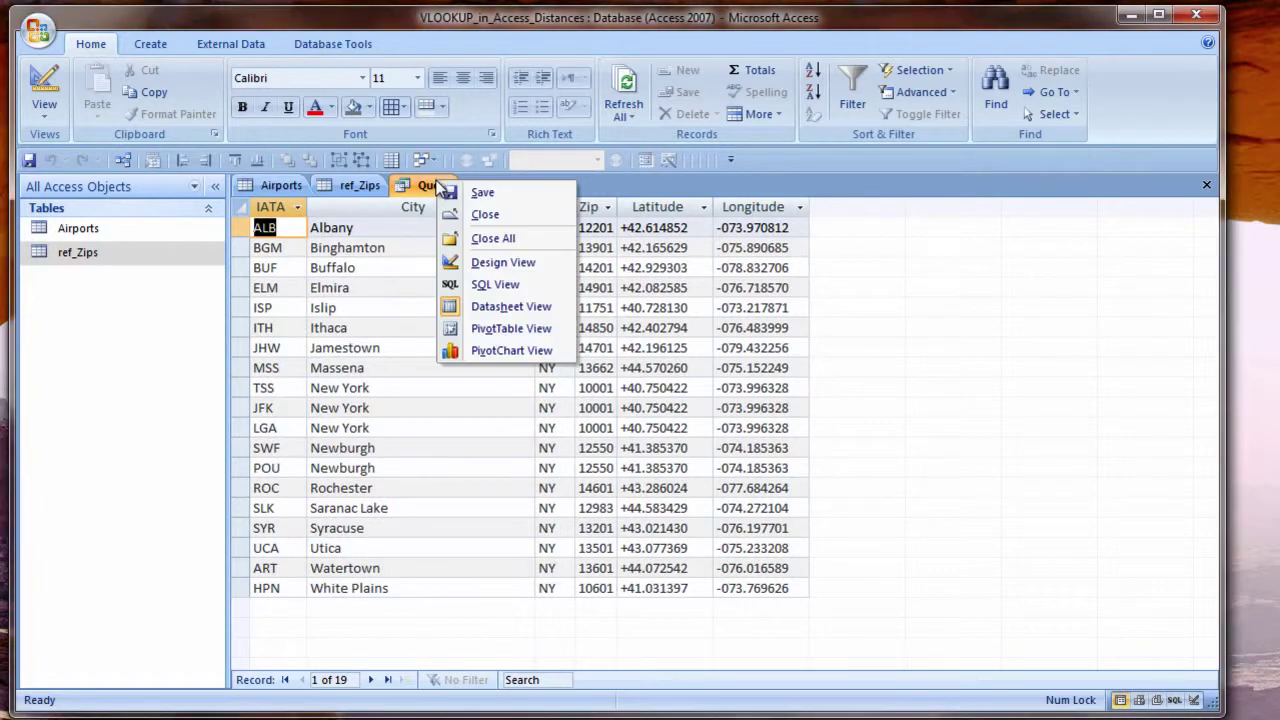
click(492, 263)
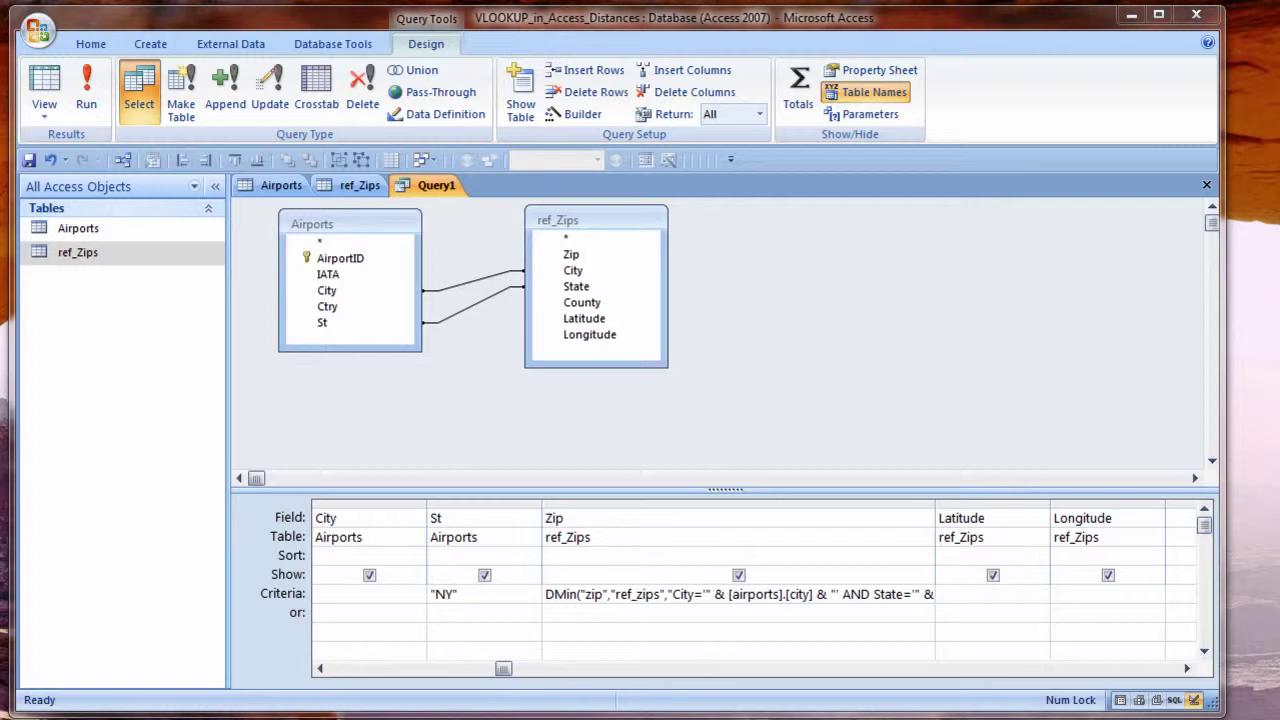
Save the query as qAirportsNY and close it
right_click(441, 192)
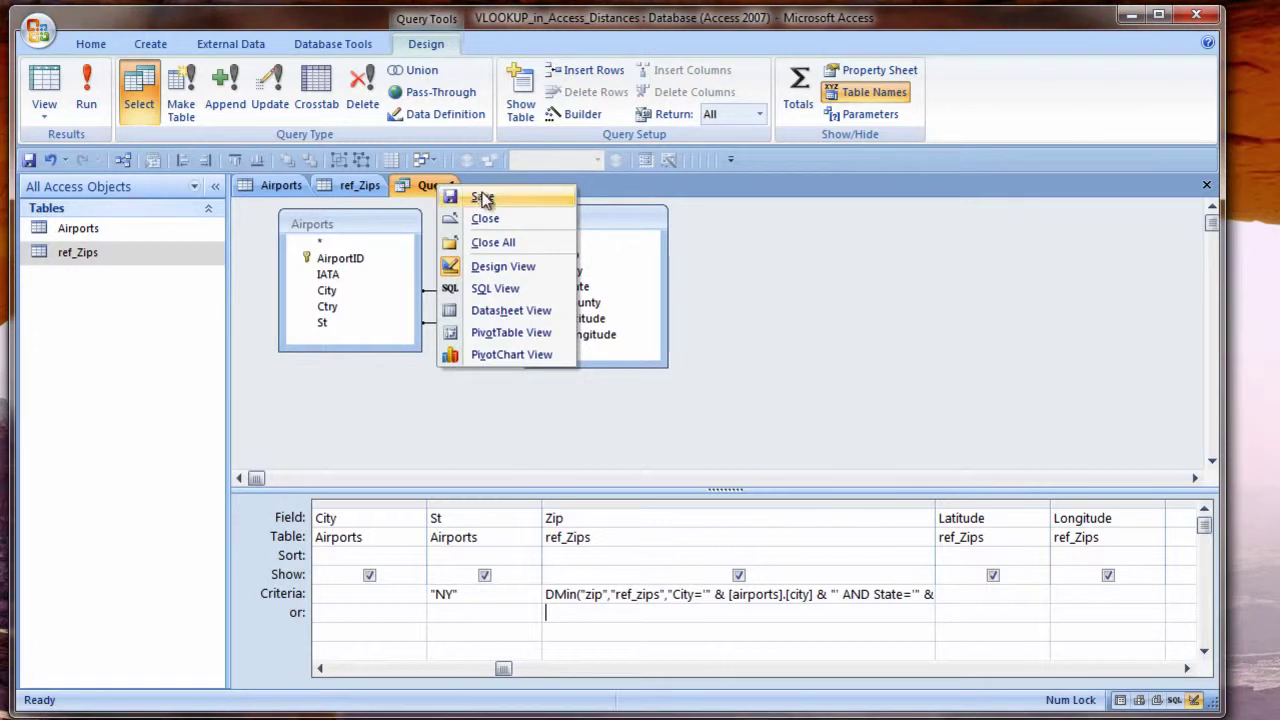
click(484, 198)
text(qAirportsNY)
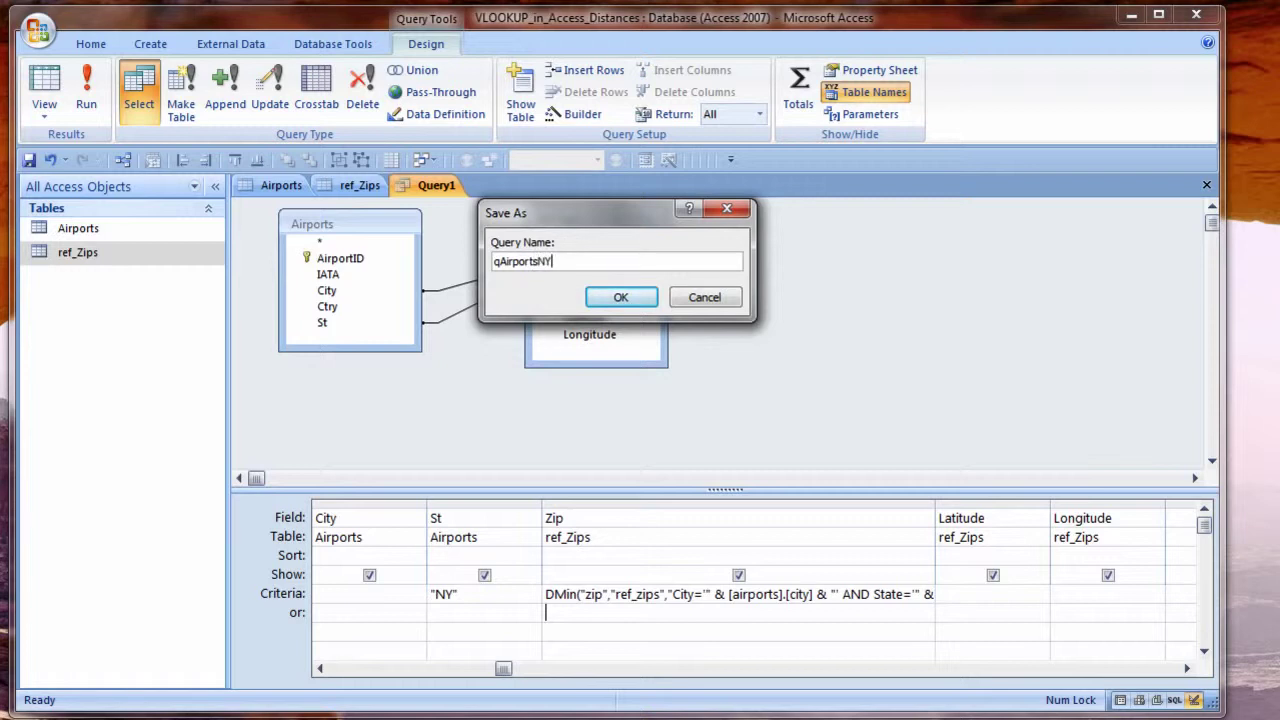
click(620, 297)
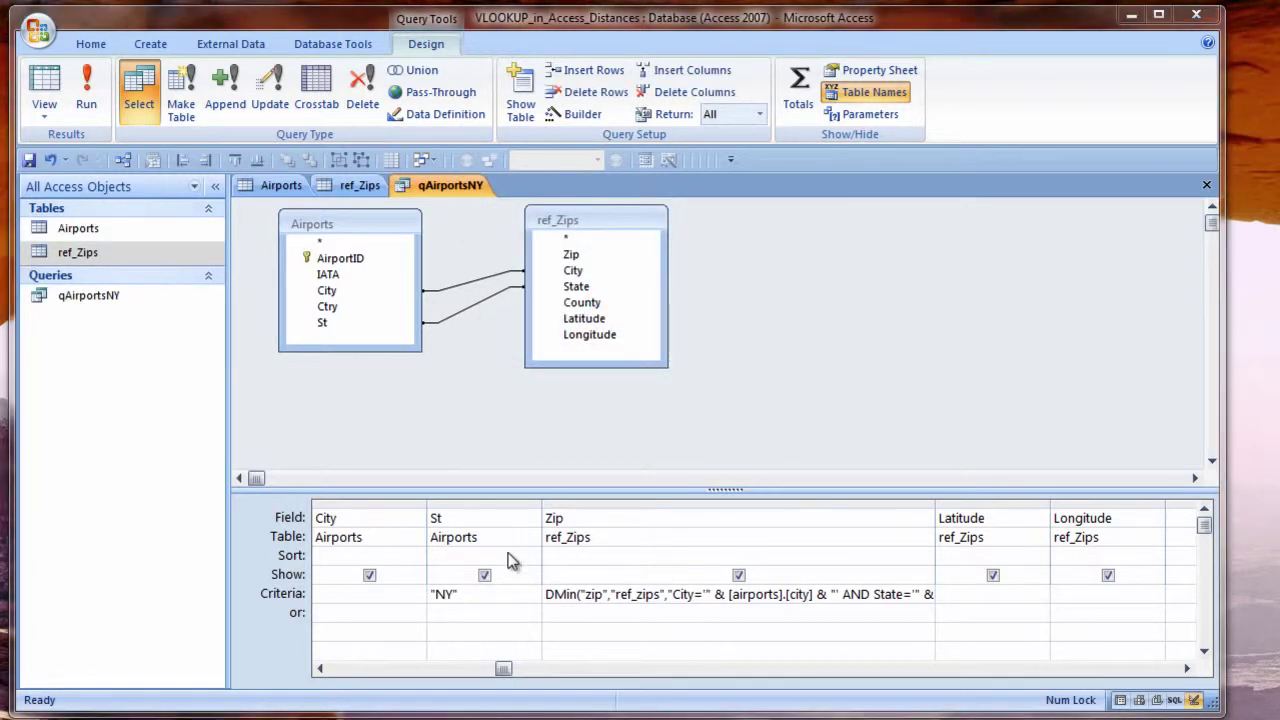
right_click(449, 196)
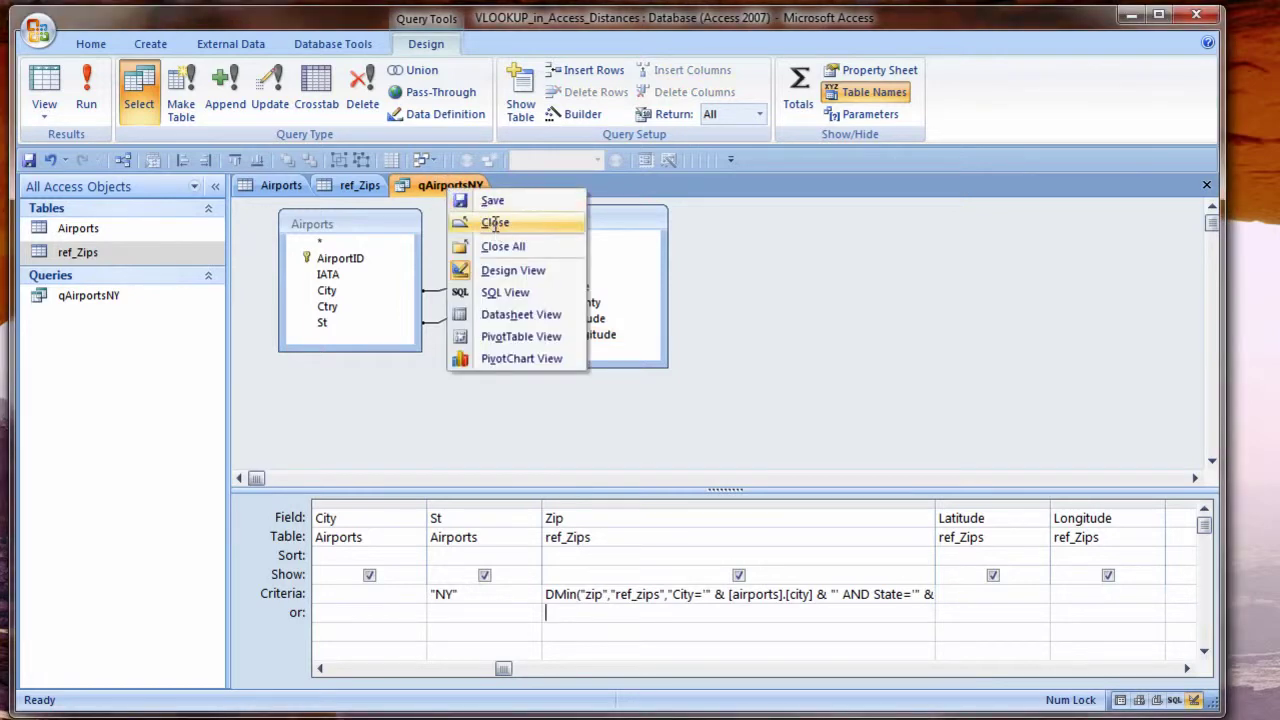
click(490, 222)
Switch to Excel to review the GetDistance formula and matrix on the Distances sheet, and minimize the workbook window
key(alt+Tab)
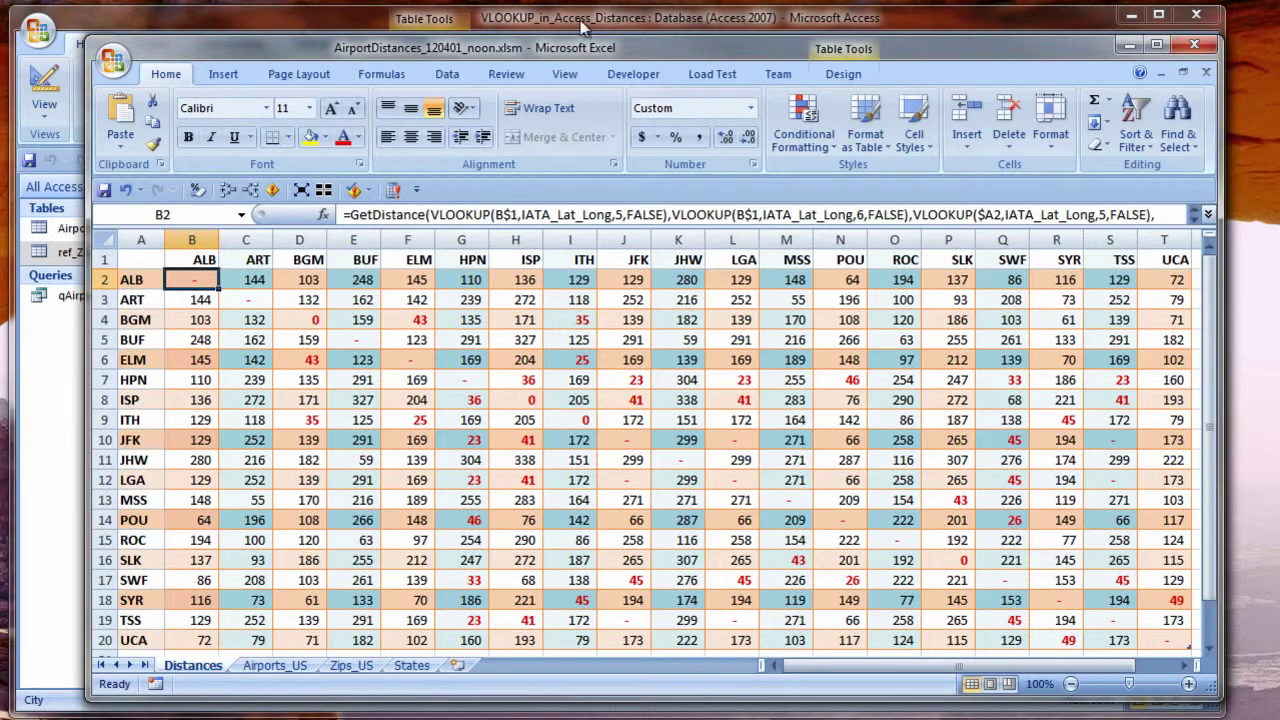
click(1129, 47)
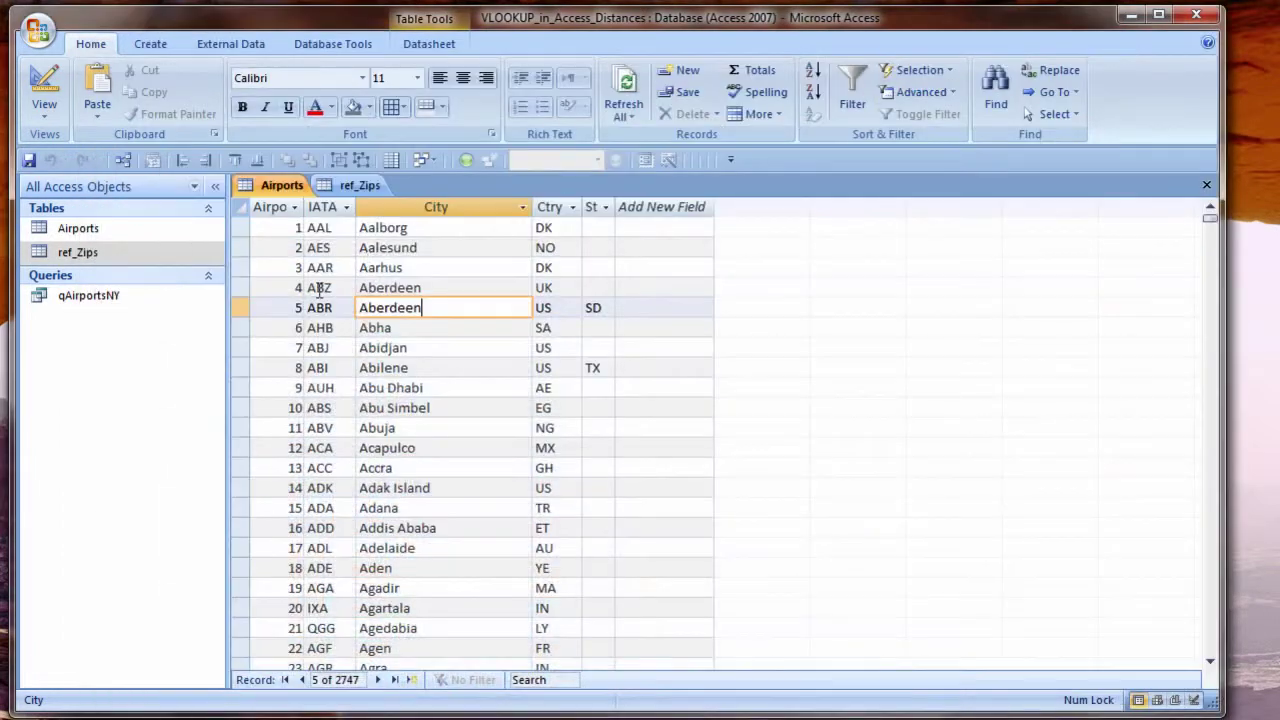
Create a new blank query in design view without adding any tables
click(85, 299)
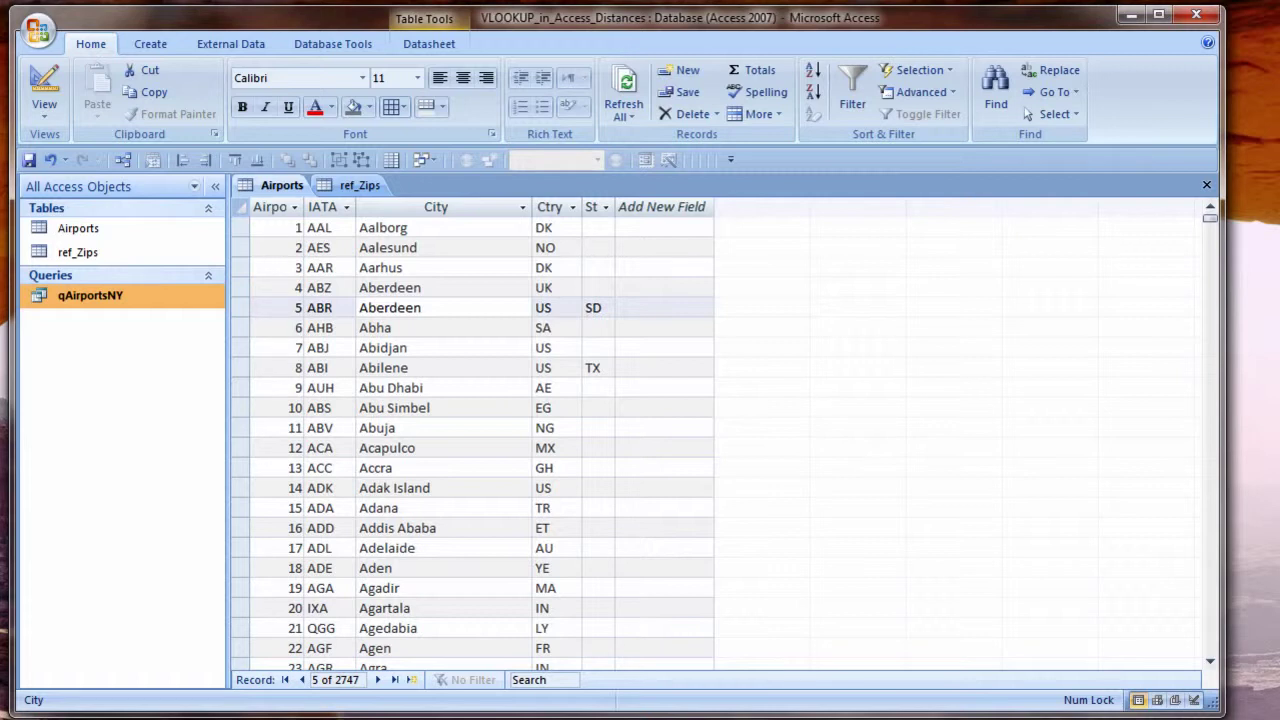
click(150, 44)
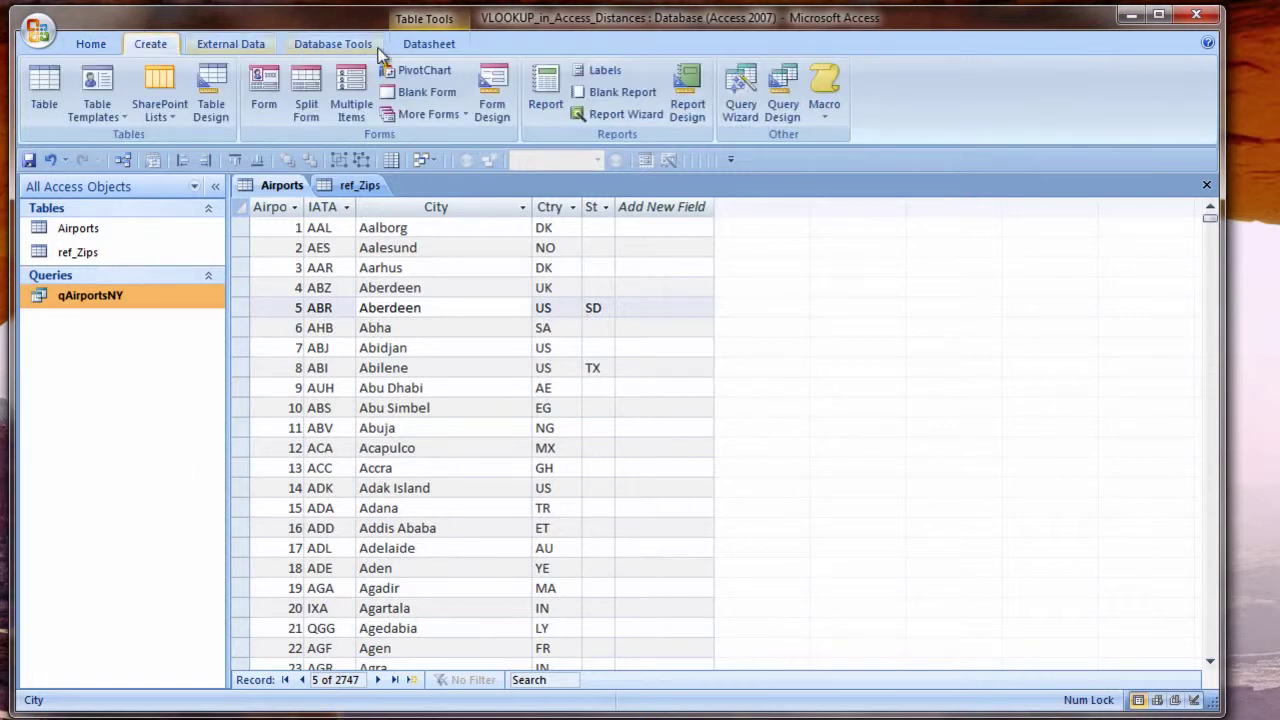
click(784, 110)
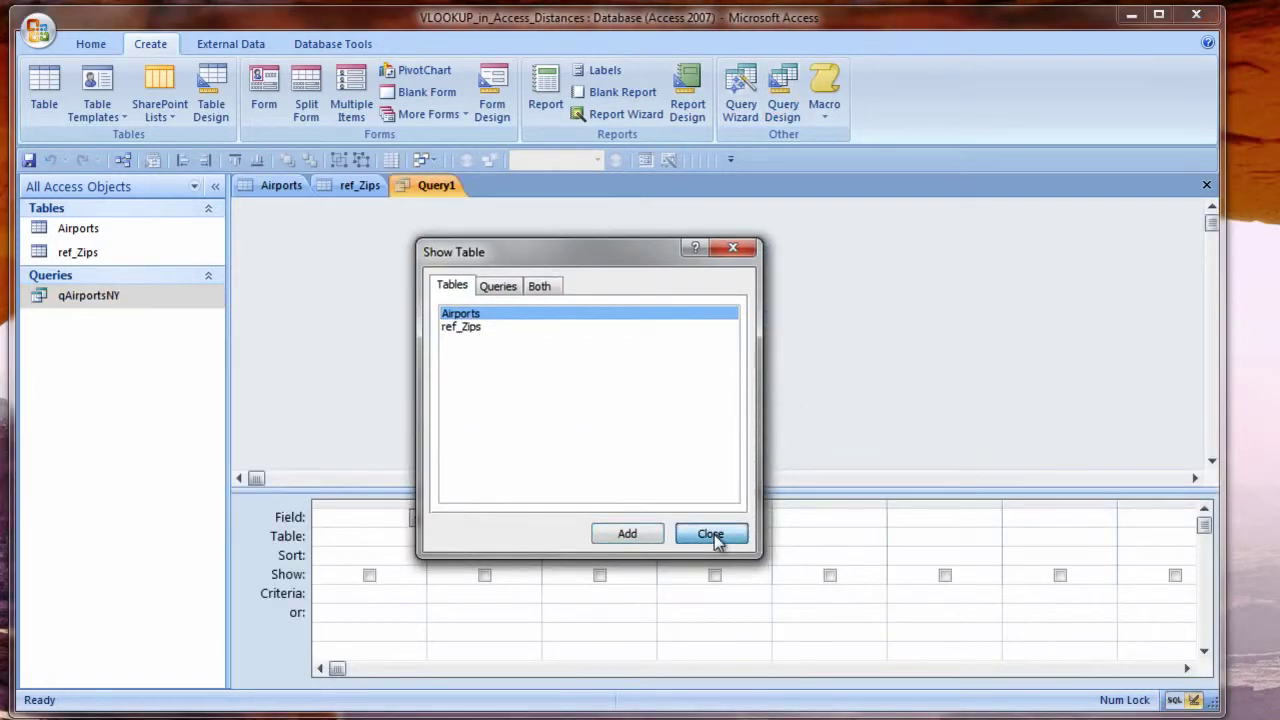
click(711, 534)
Add qAirportsNY to the query design twice, then enlarge and align the two field lists so every field shows
click(80, 297)
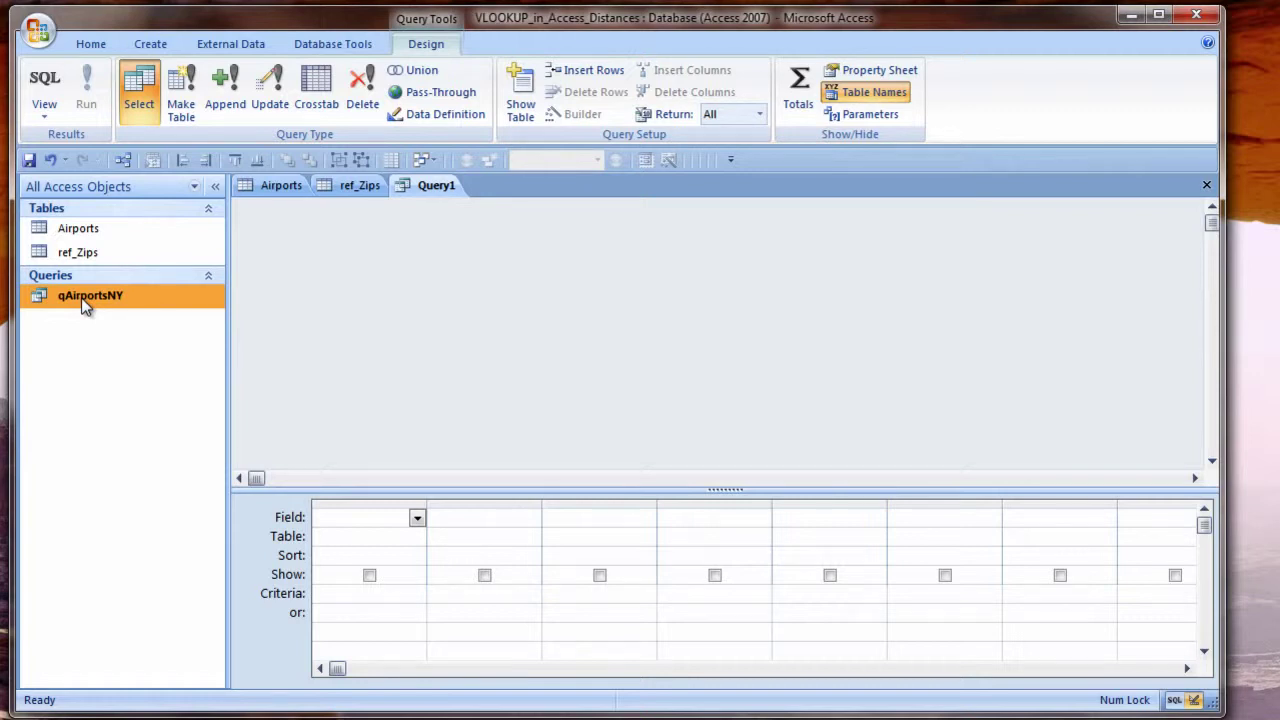
drag(81, 297, 315, 251)
drag(88, 304, 523, 232)
drag(436, 358, 438, 398)
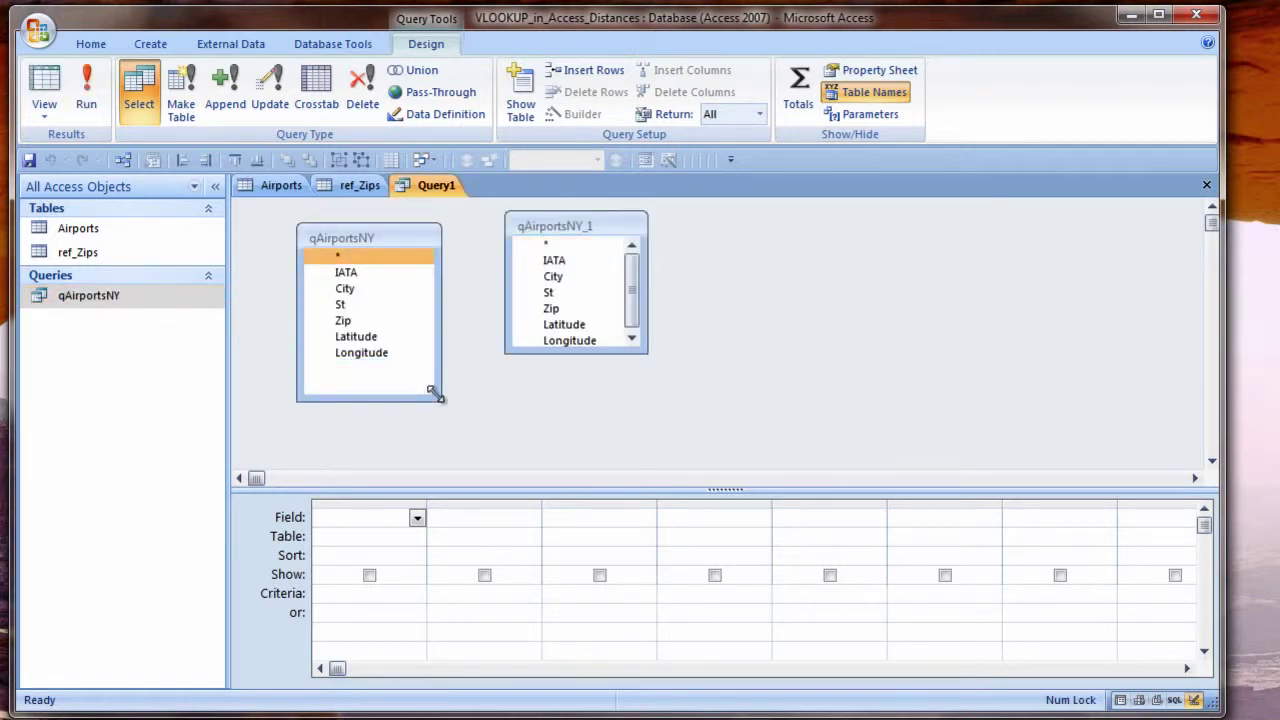
drag(645, 351, 630, 373)
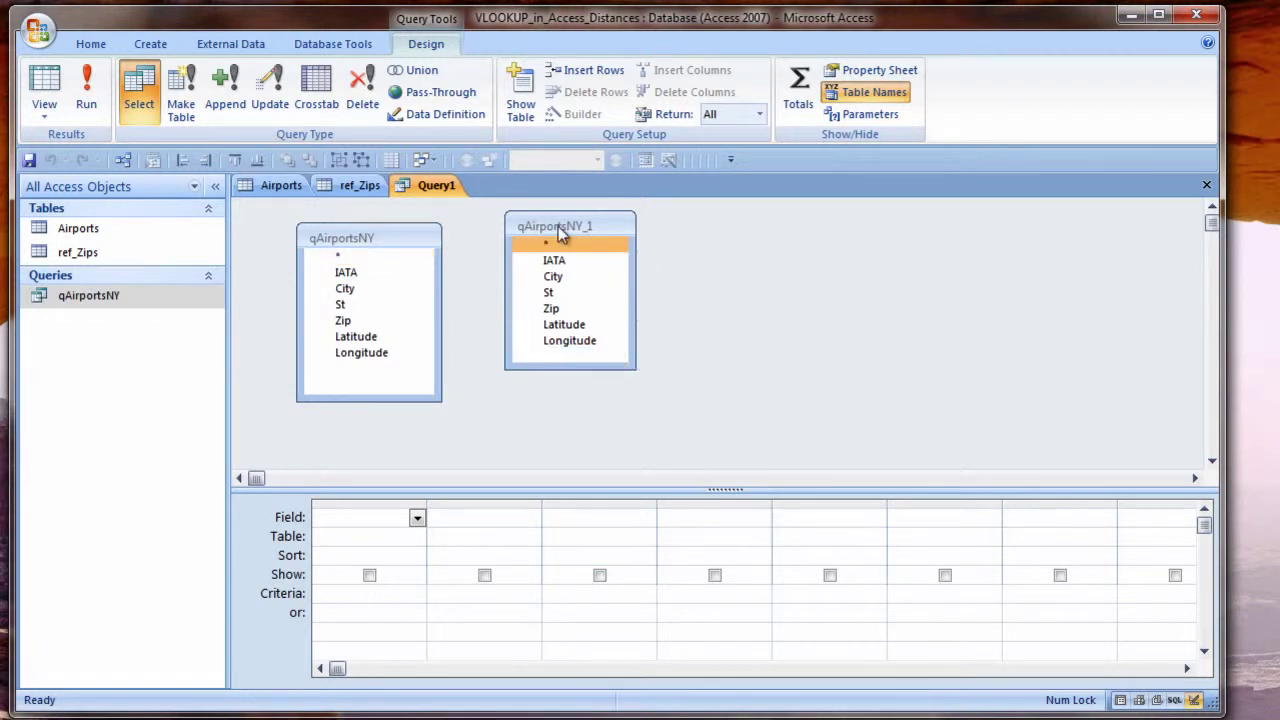
drag(558, 226, 550, 242)
Set the alias of the first qAirportsNY field list to Airport1
right_click(357, 240)
click(405, 276)
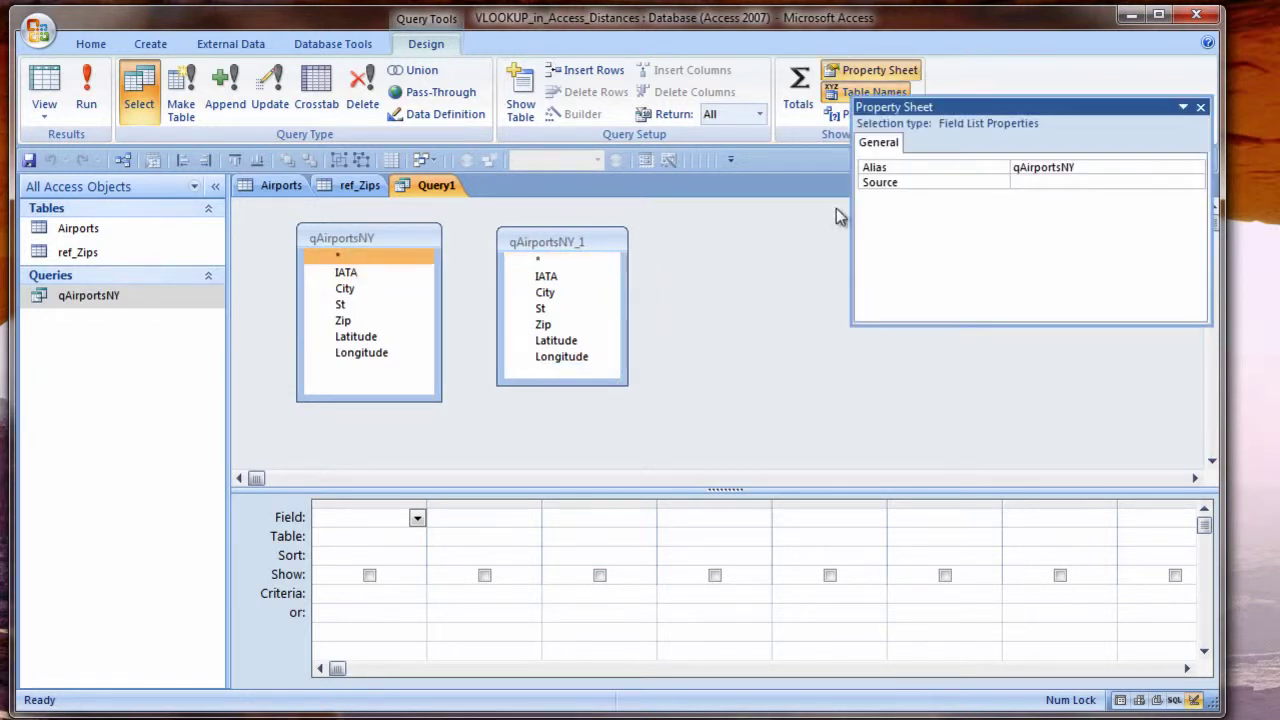
click(870, 168)
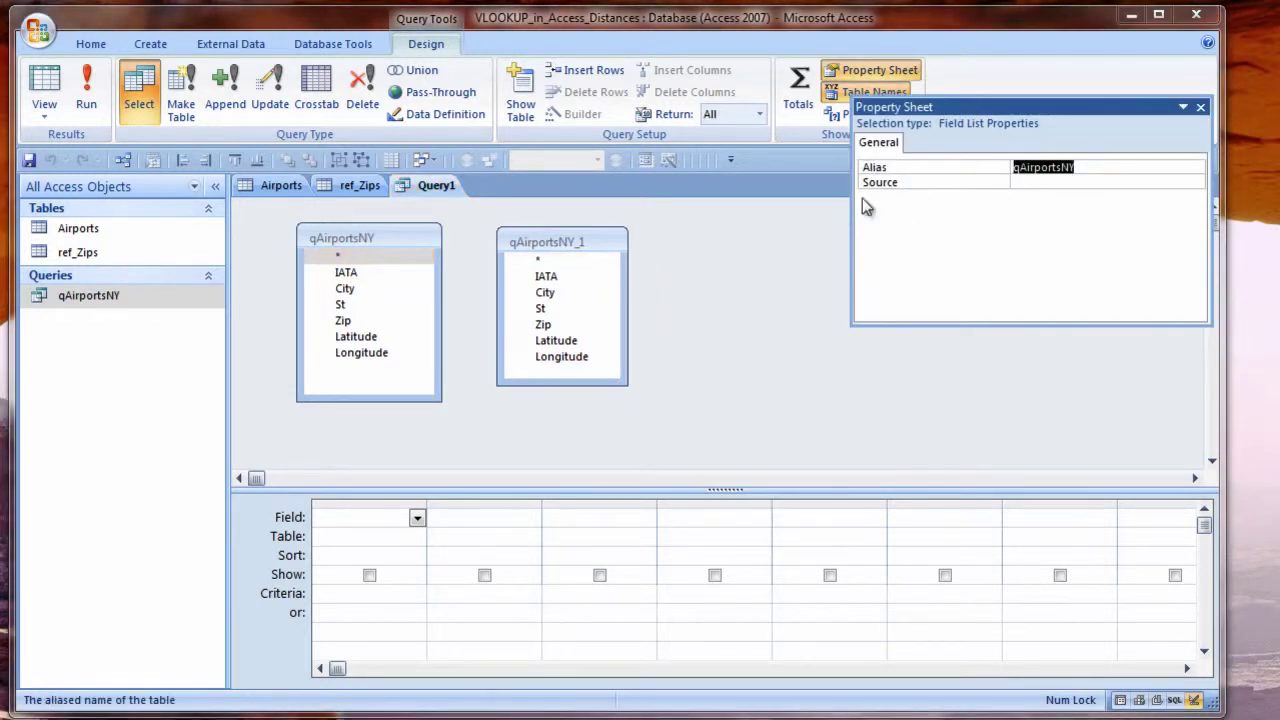
text(Airport)
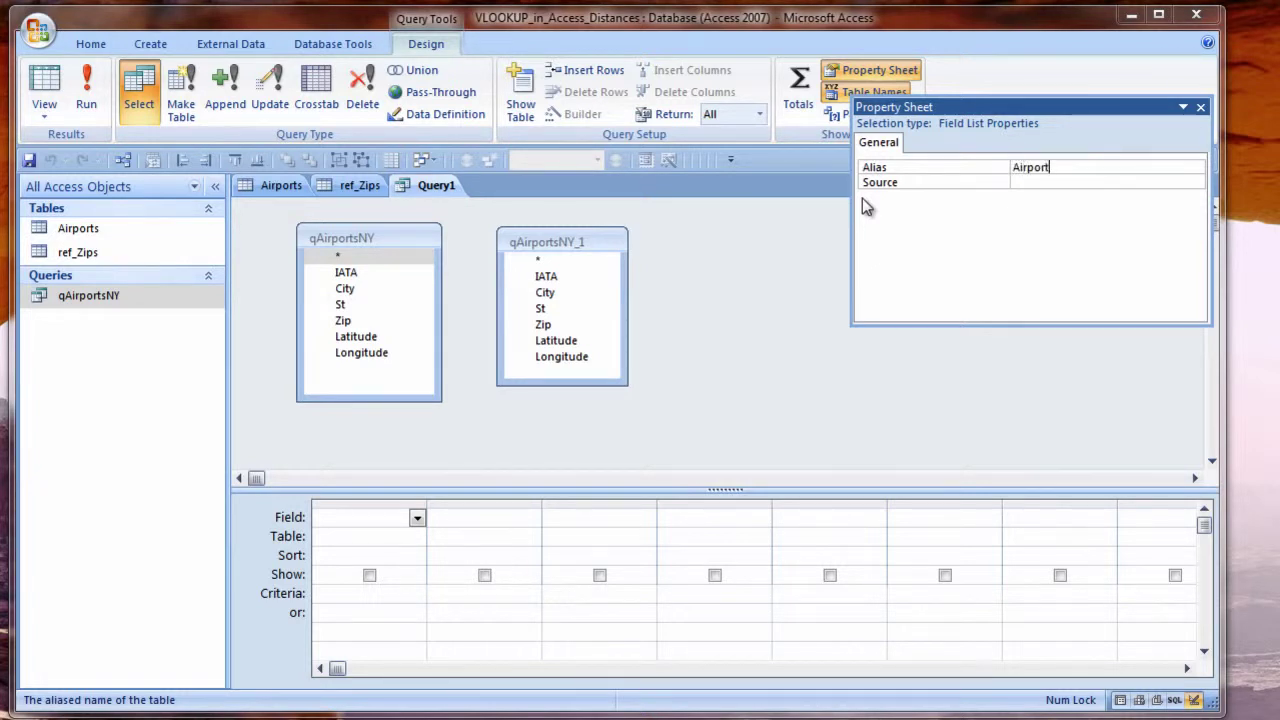
text(1)
key(Return)
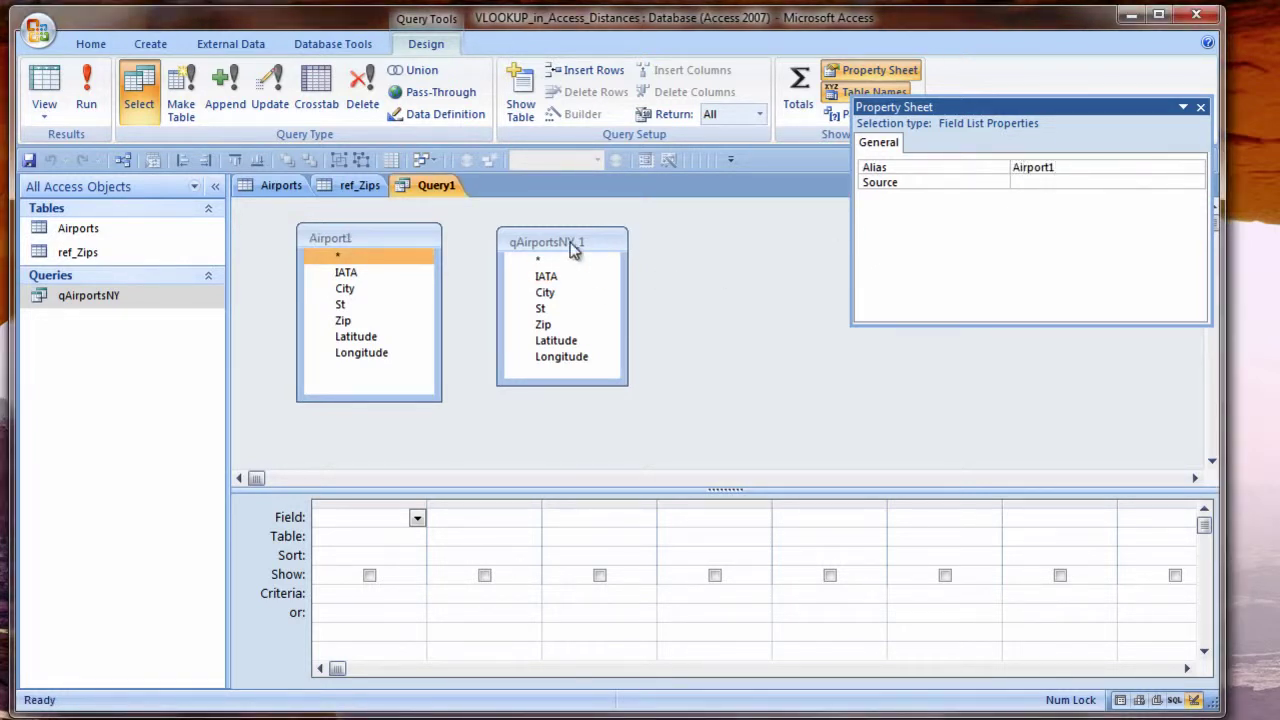
Set the alias of the second qAirportsNY field list to Airport2 and move the property sheet clear of the ribbon
click(571, 248)
click(888, 165)
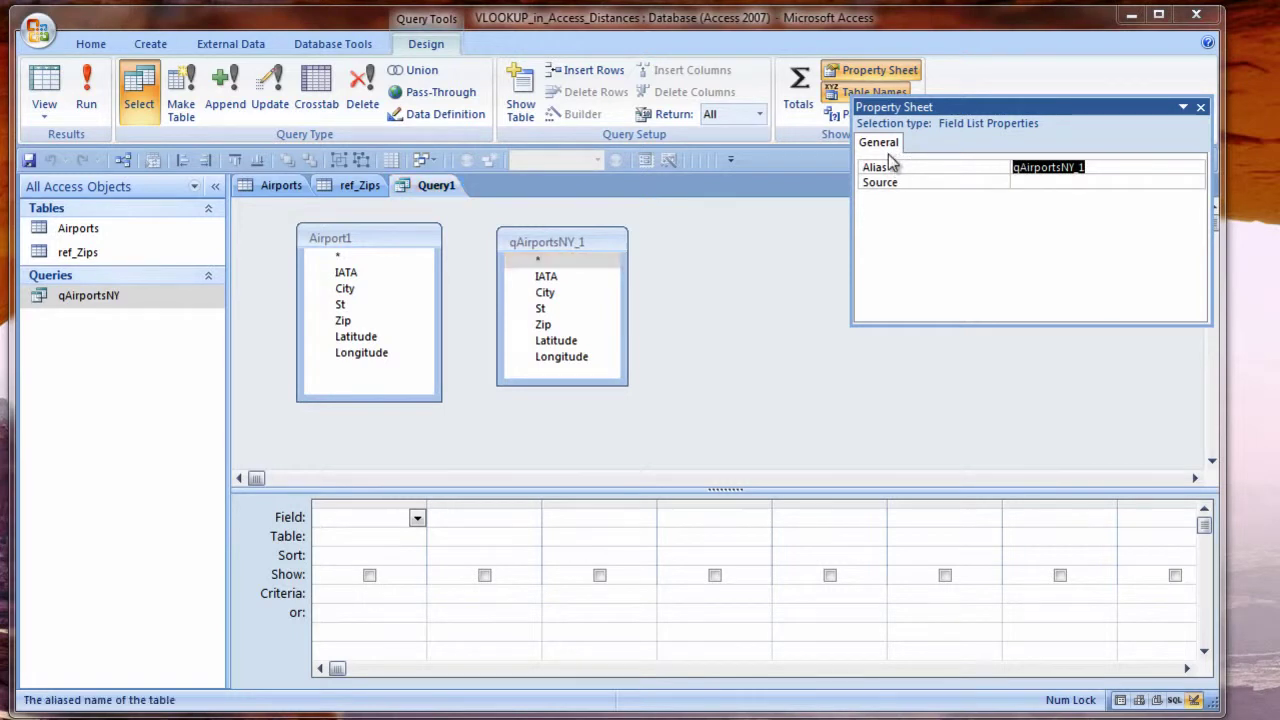
text(Airport)
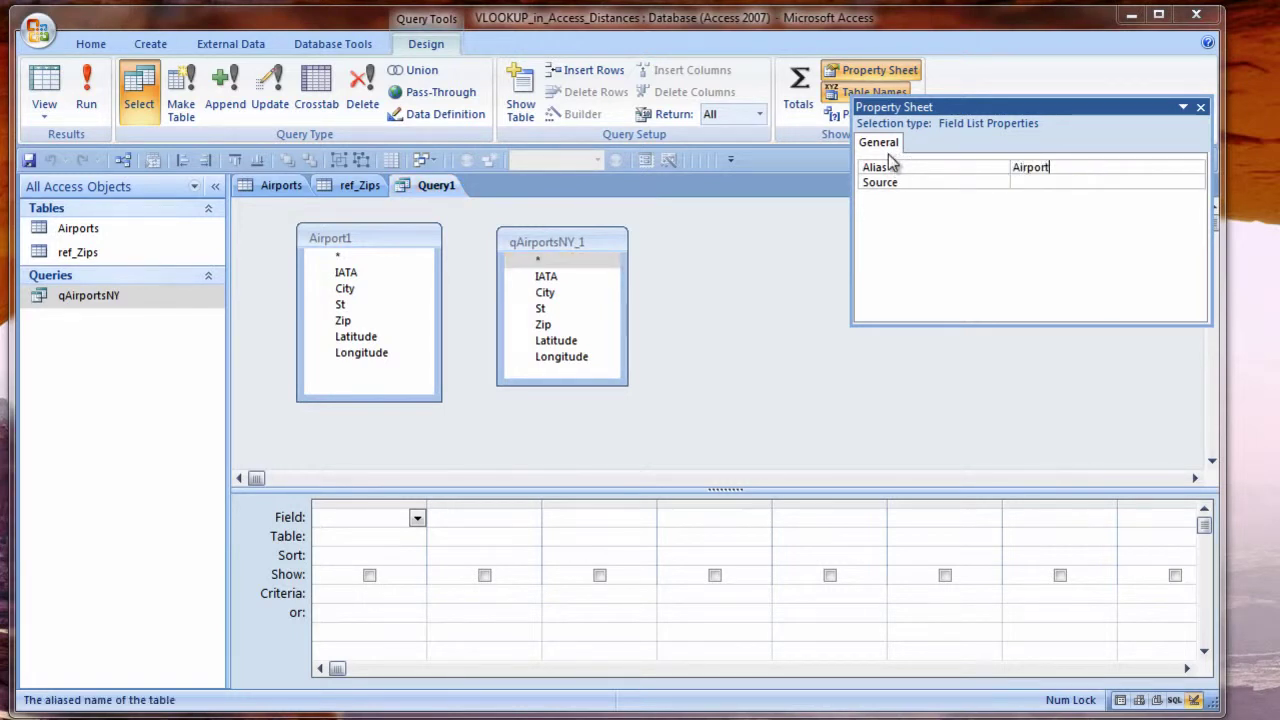
text(2)
key(Return)
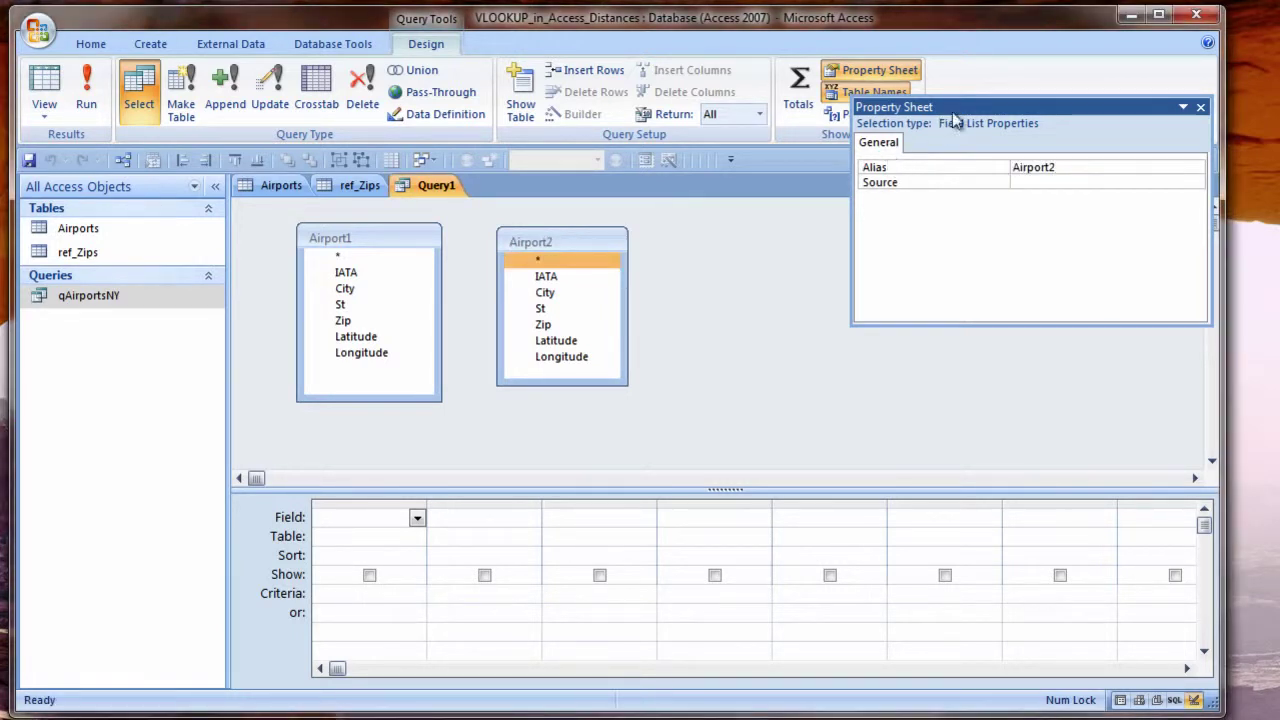
drag(957, 118, 818, 218)
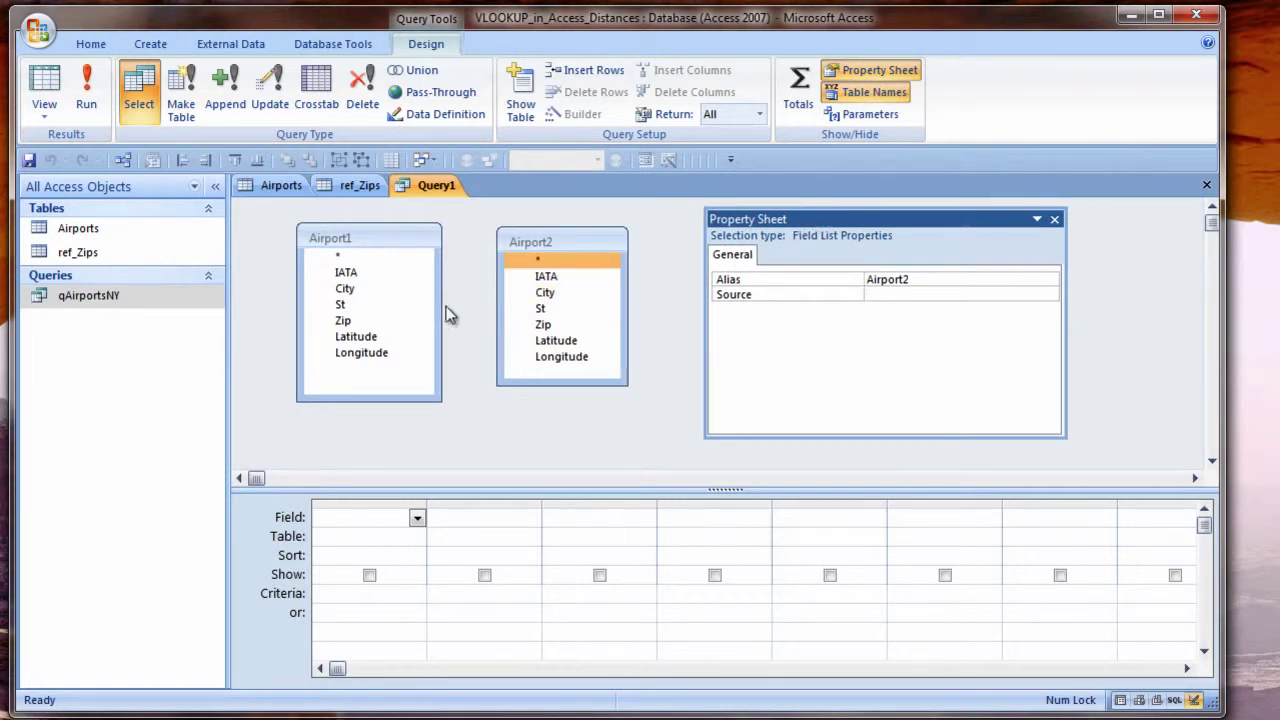
Add the IATA, Latitude and Longitude fields from Airport1 and the same three from Airport2 to the query grid
double_click(352, 276)
click(366, 338)
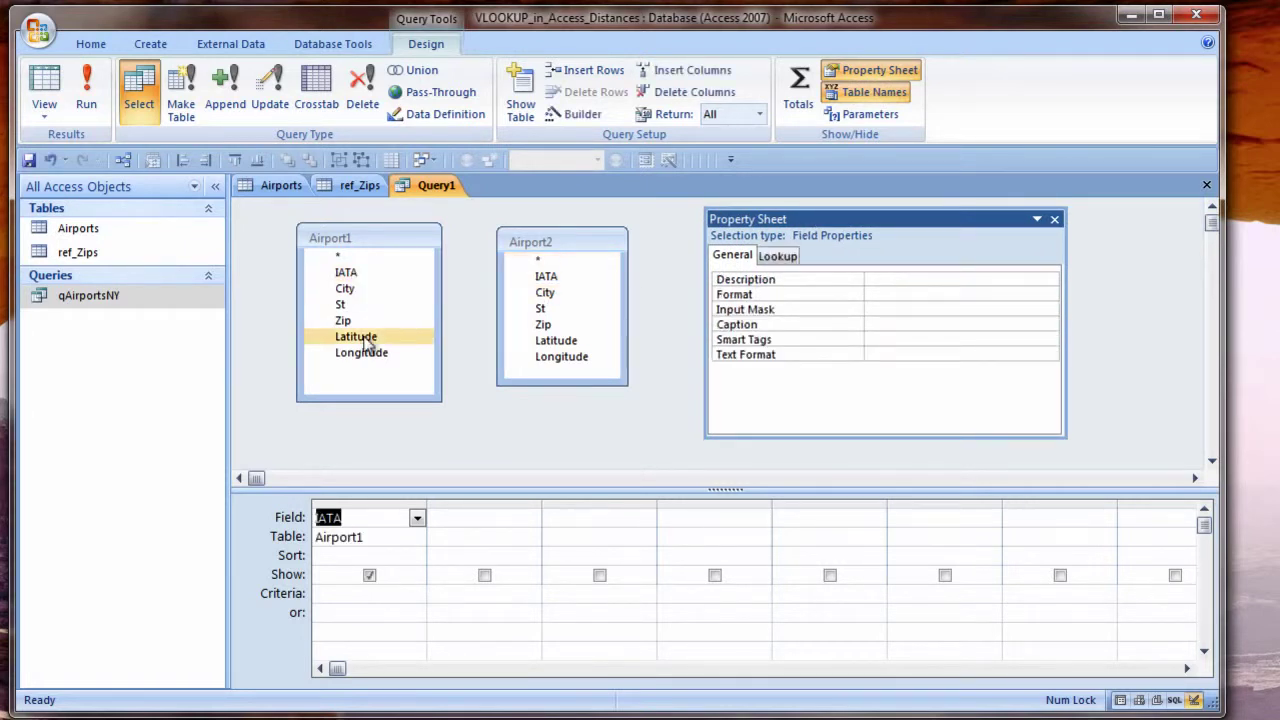
double_click(370, 340)
double_click(368, 352)
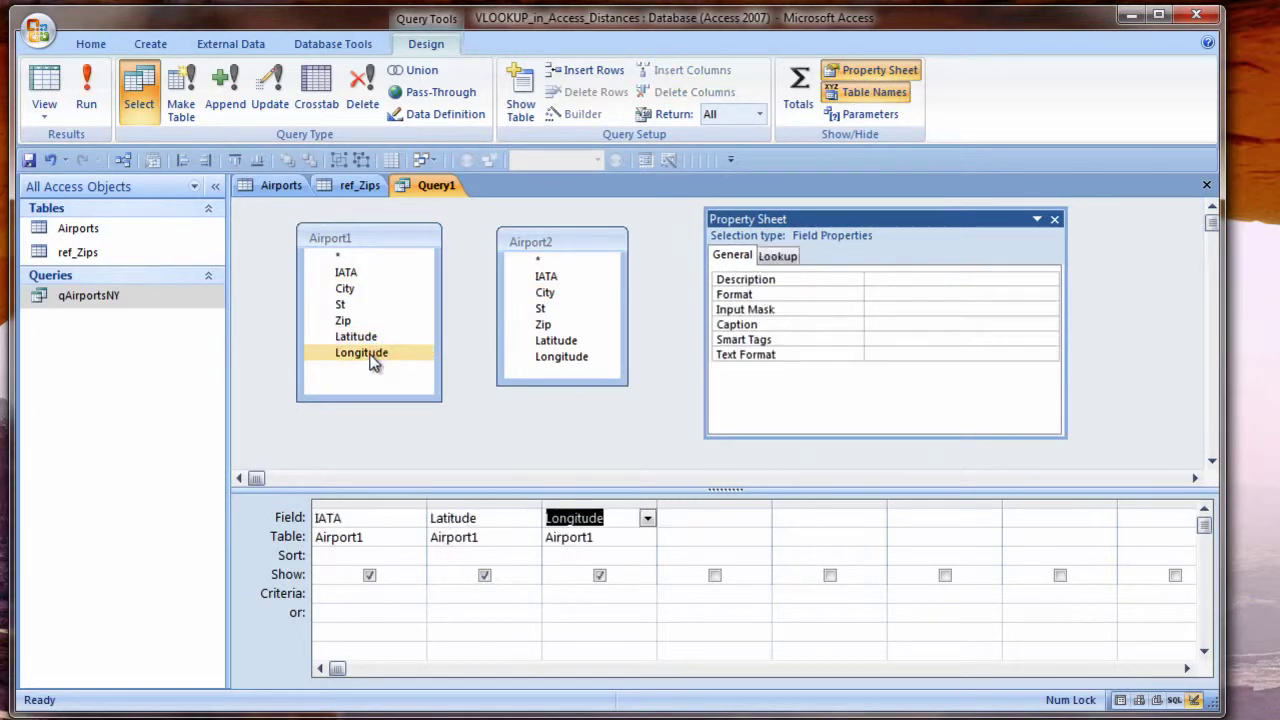
double_click(548, 277)
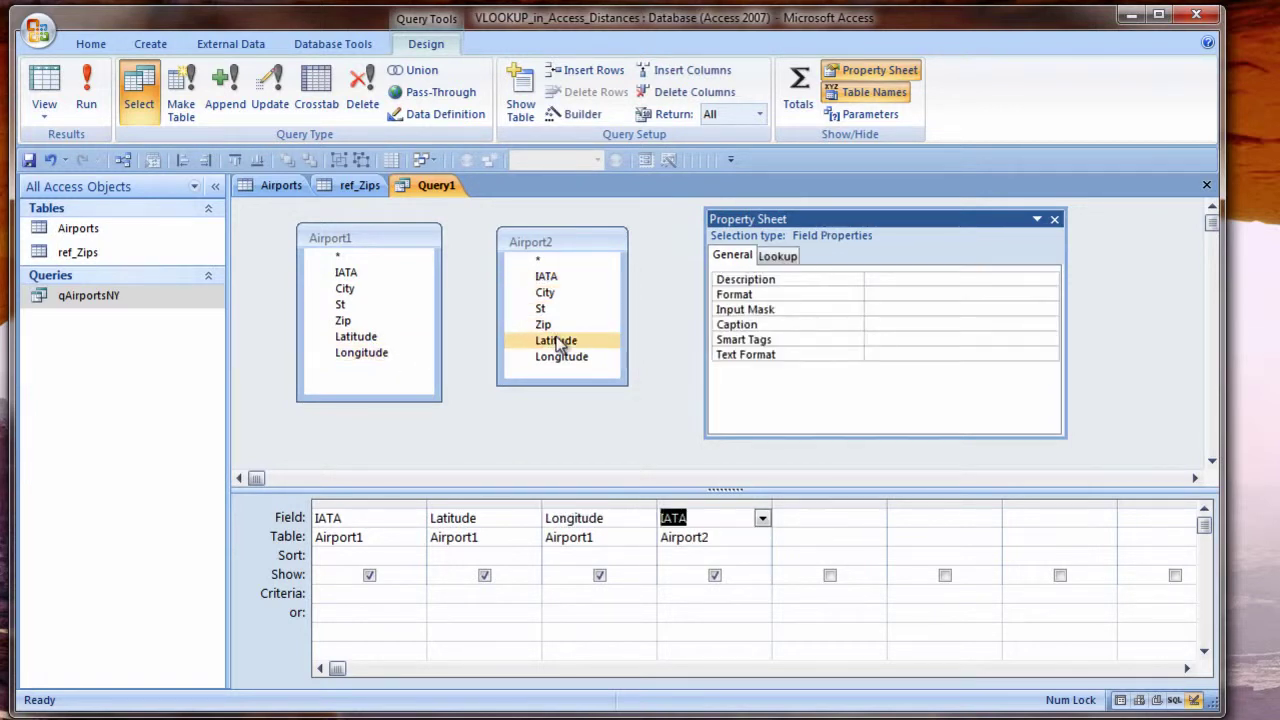
click(560, 340)
double_click(560, 340)
double_click(566, 358)
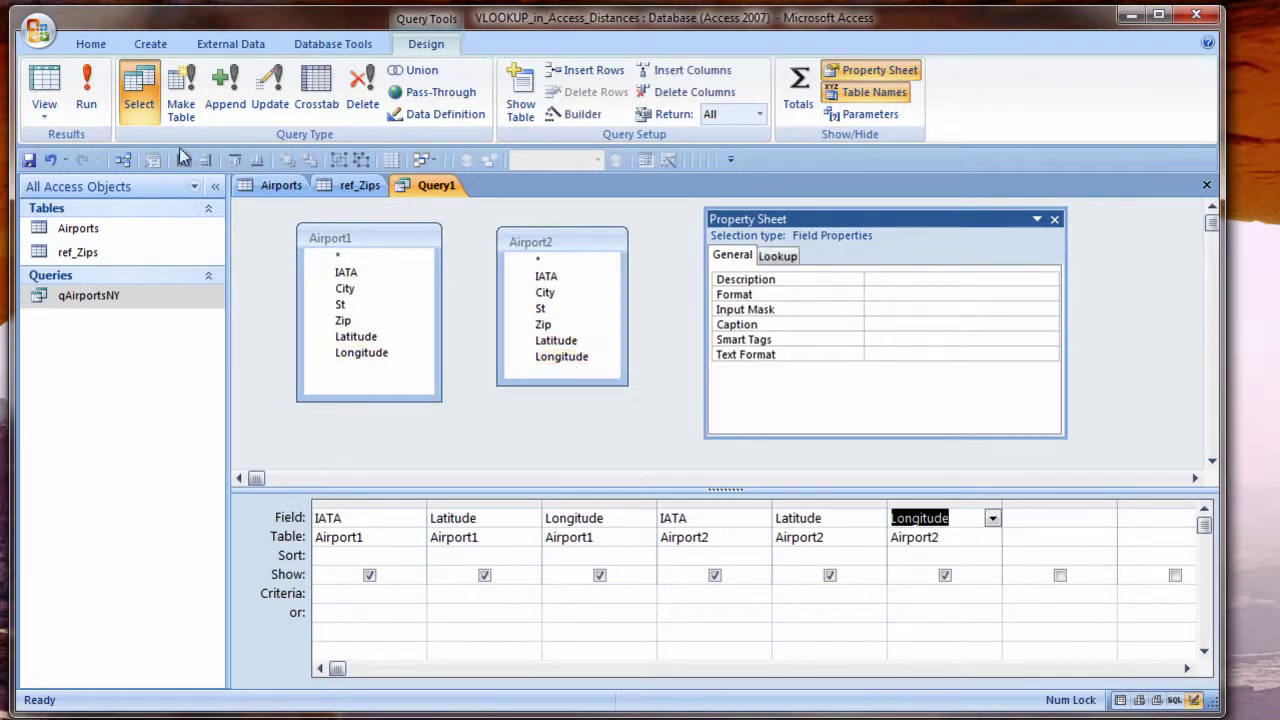
Show the query results as a datasheet and widen all six columns to fit their headings
click(44, 88)
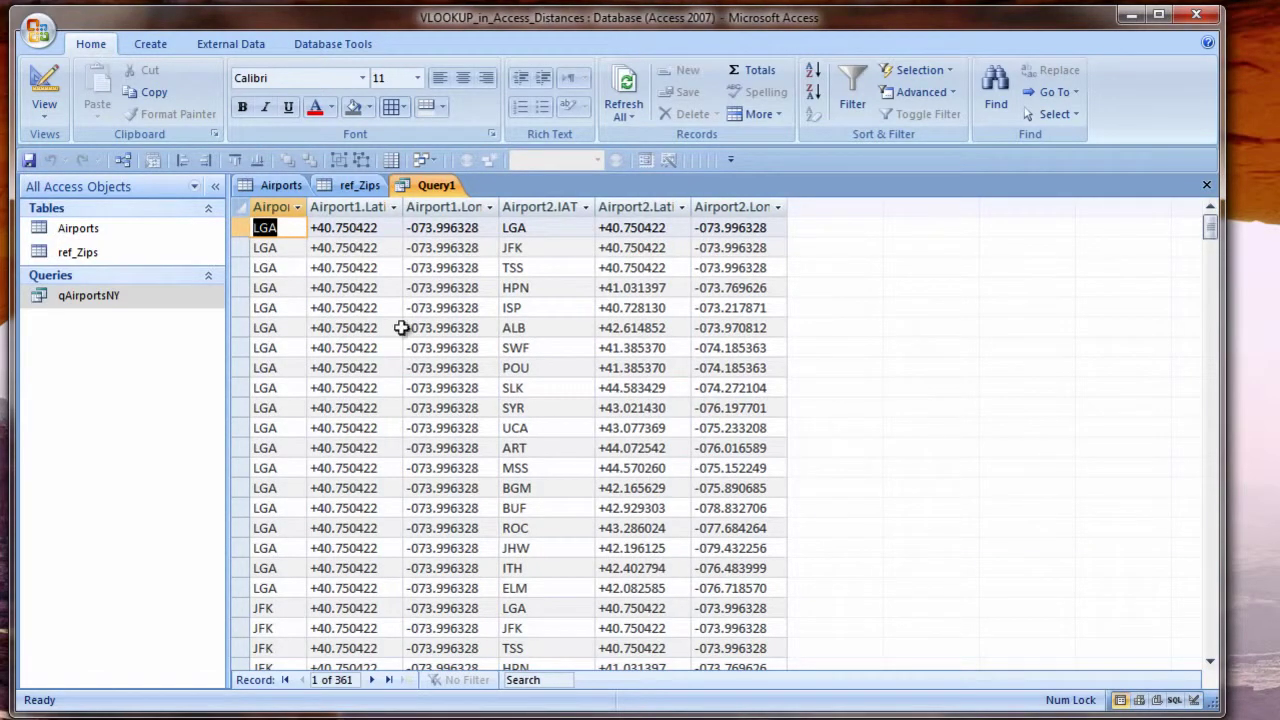
drag(340, 207, 800, 207)
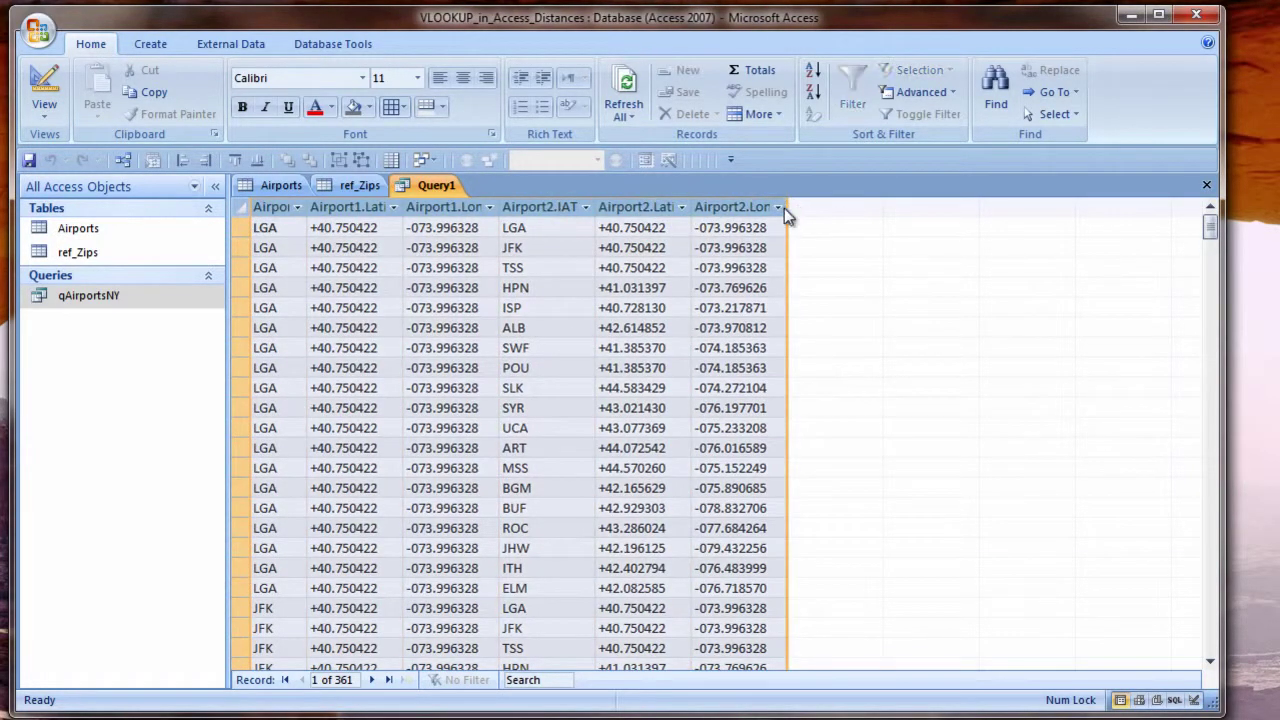
double_click(787, 207)
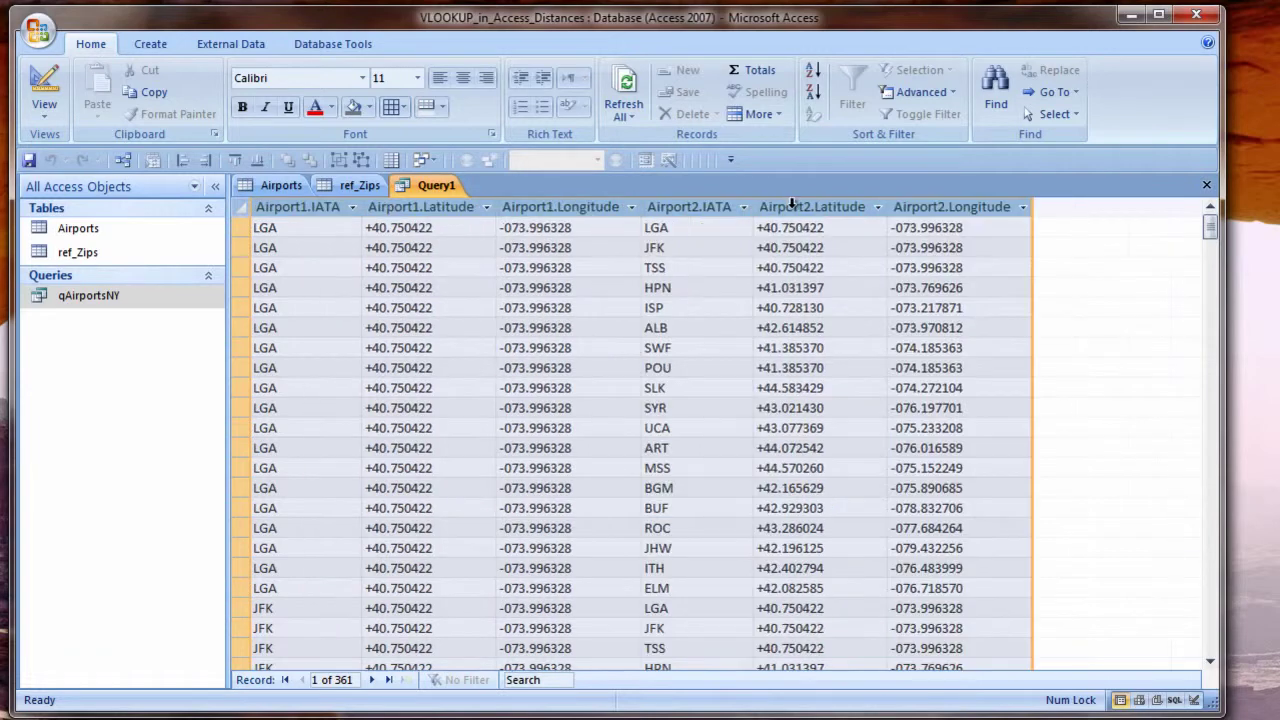
click(455, 227)
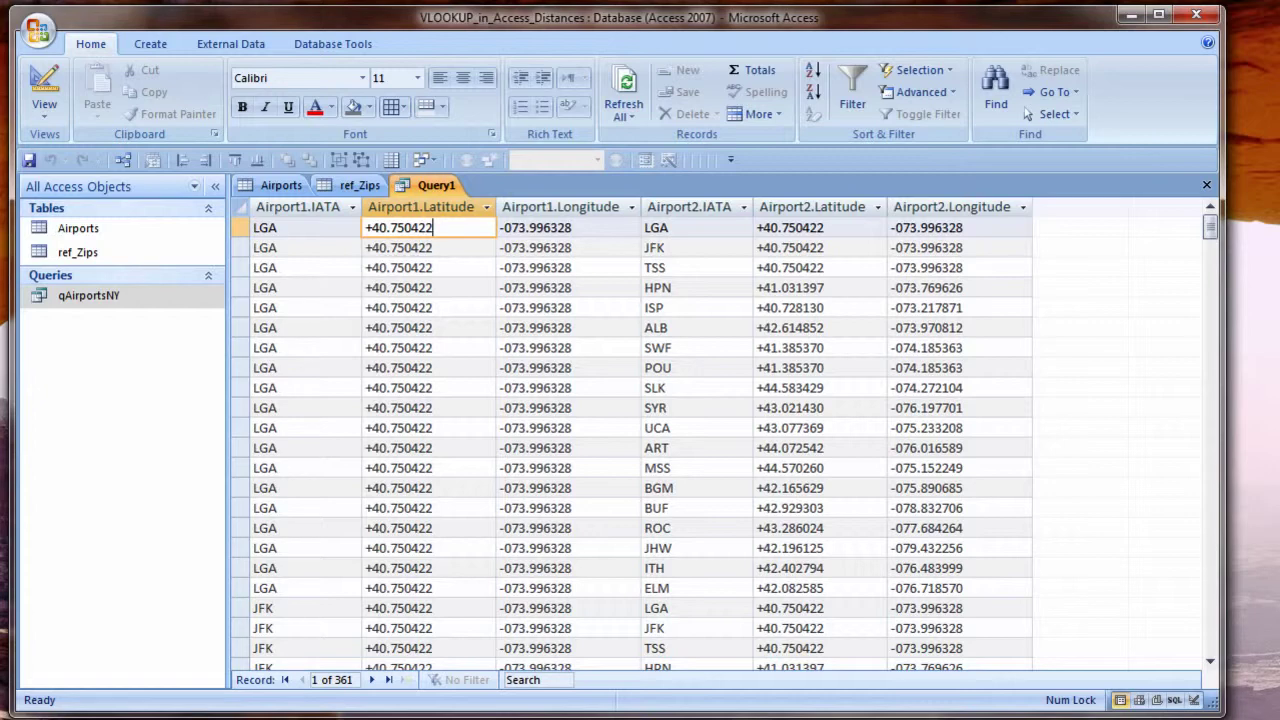
Return to the query design and alias Airport1's Latitude as Lat1 and its Longitude as Lng1
right_click(428, 186)
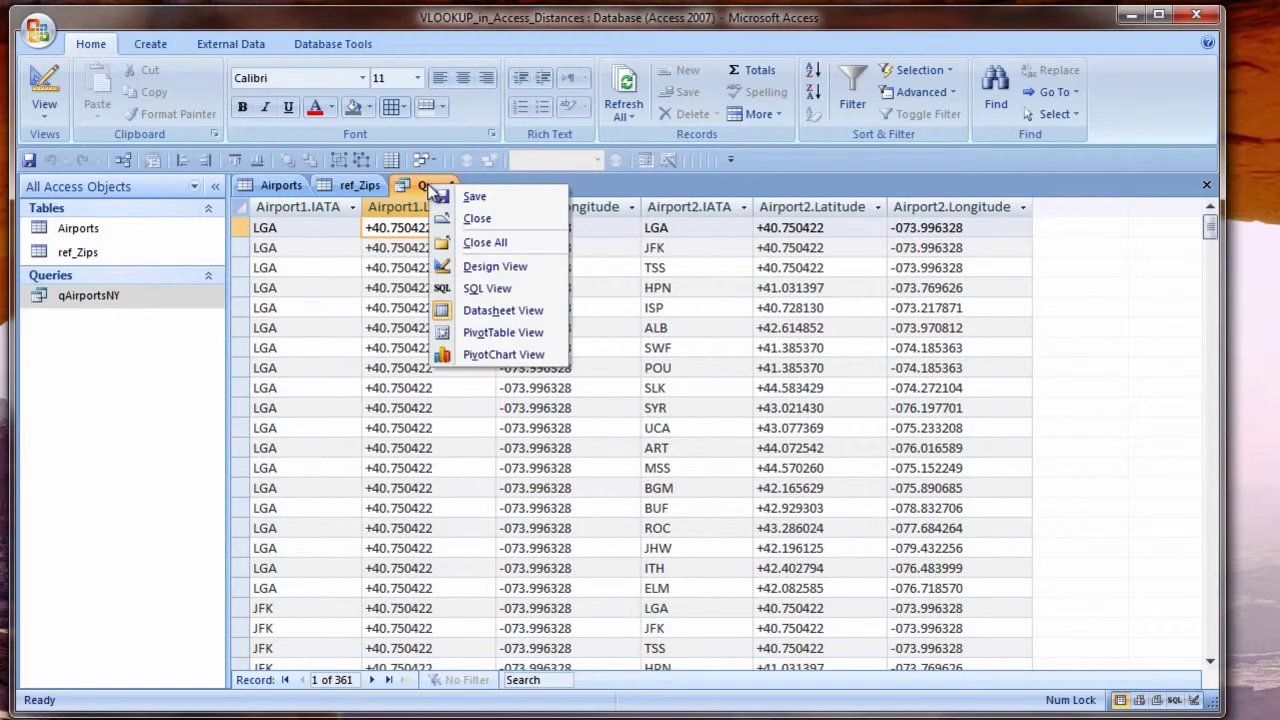
click(494, 268)
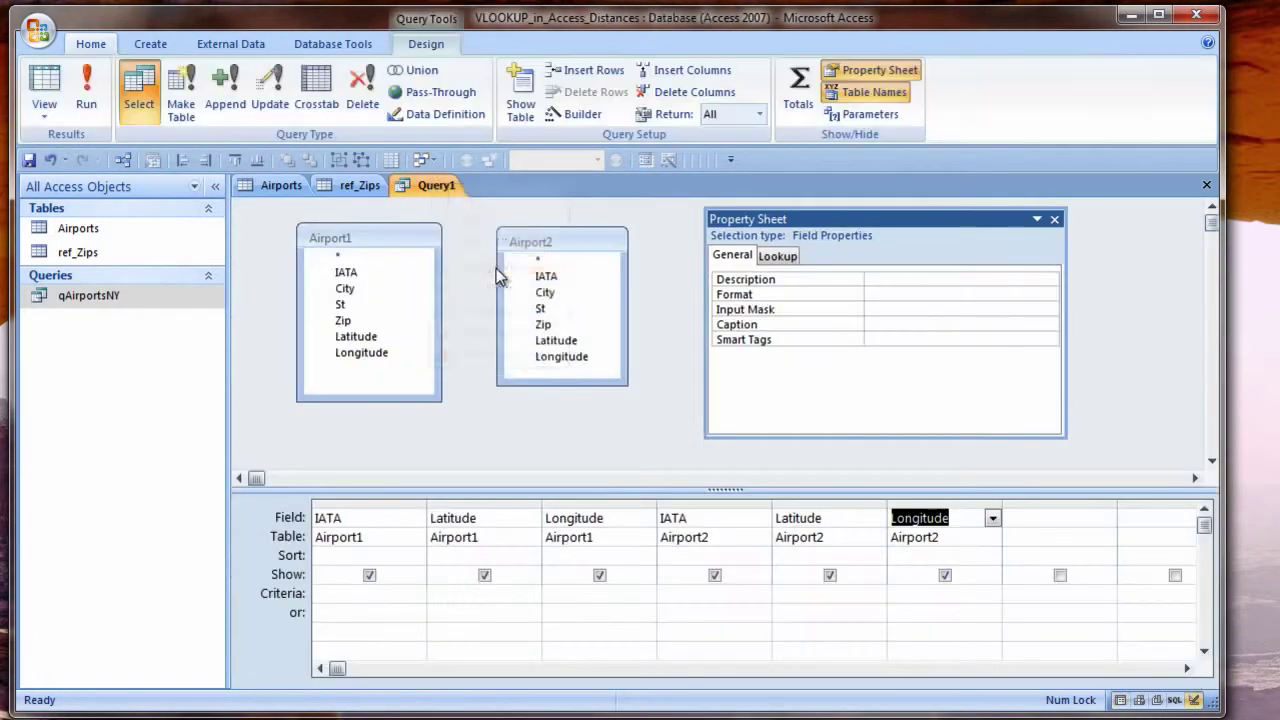
click(493, 514)
key(Home)
text(Lat)
text(1:)
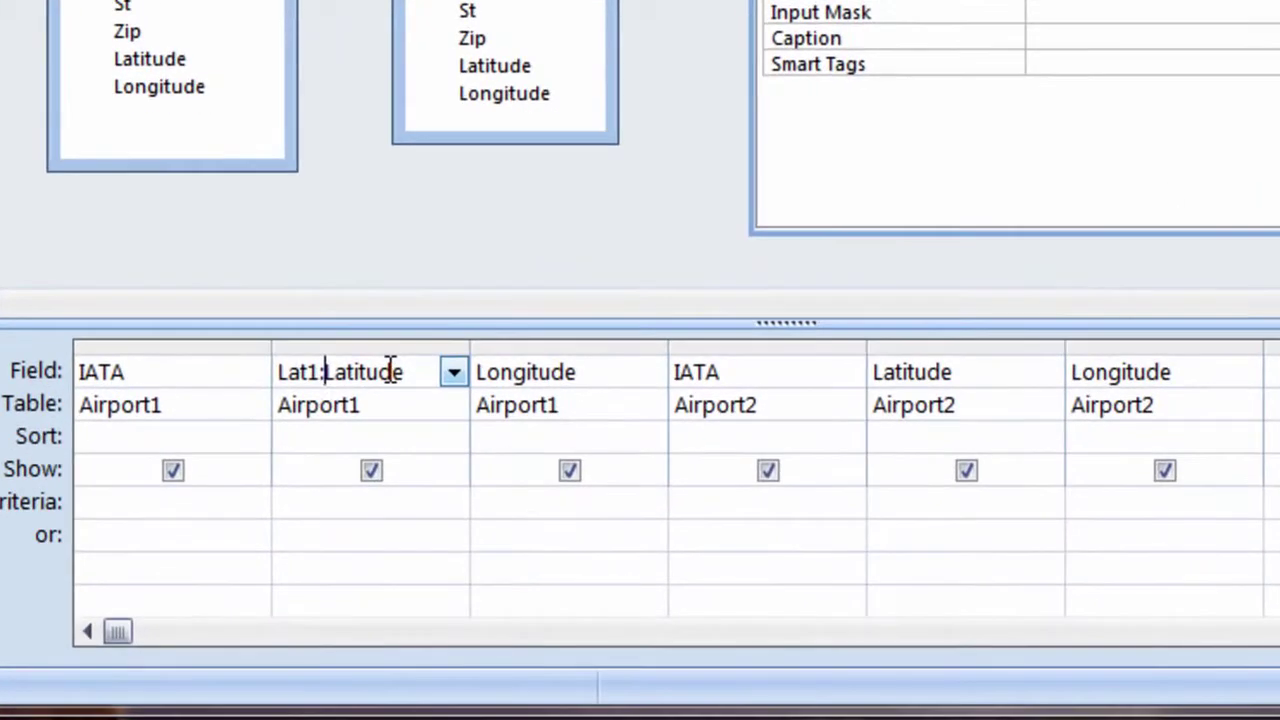
key(Tab)
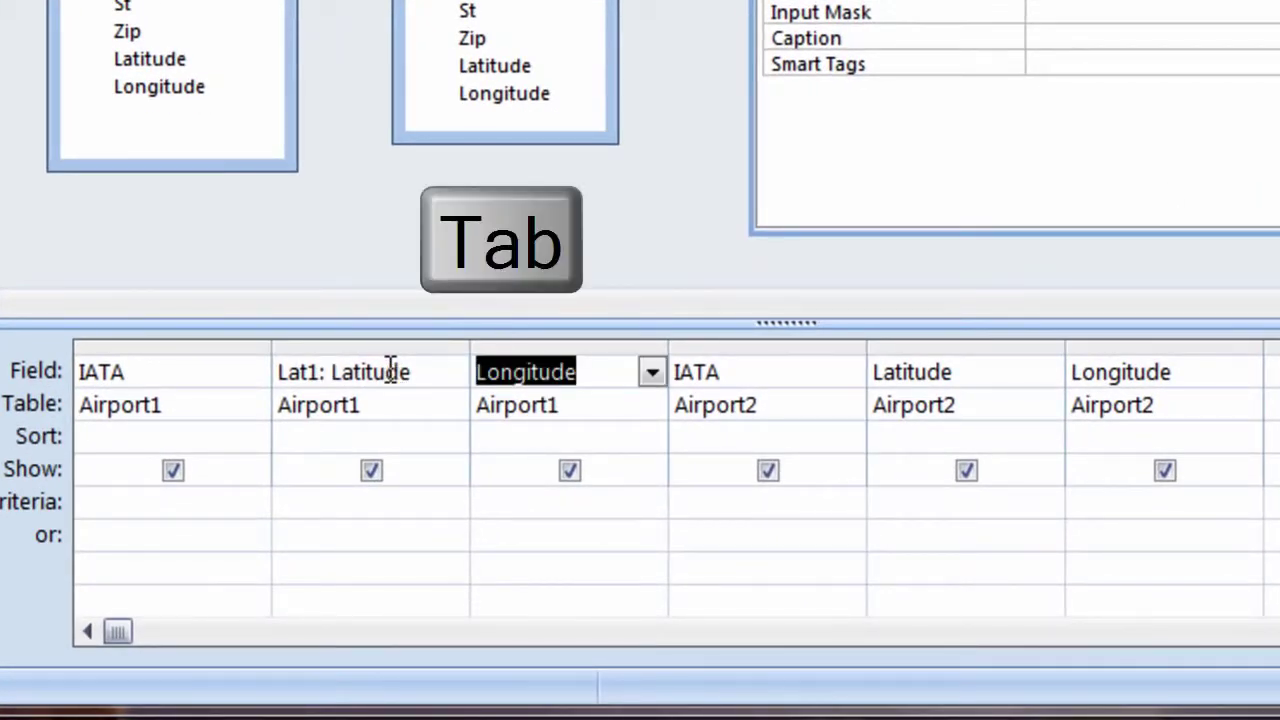
key(F2)
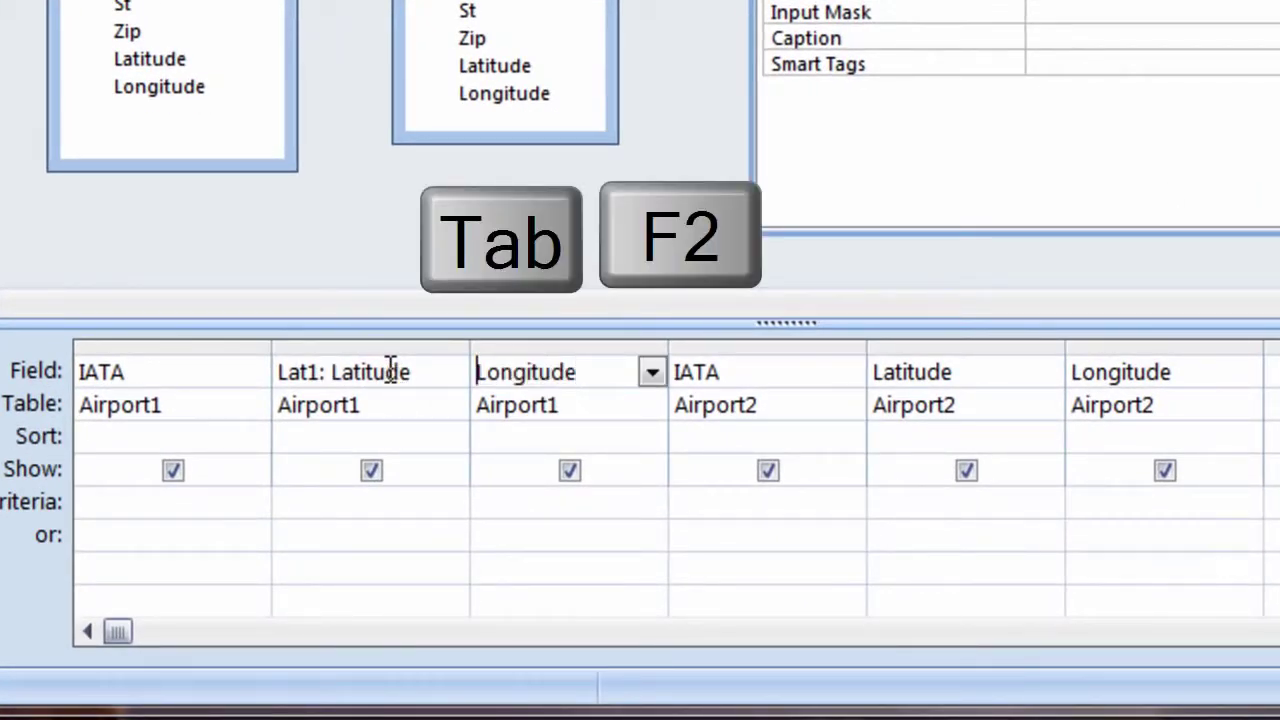
key(Home)
text(Lng1:)
key(Tab)
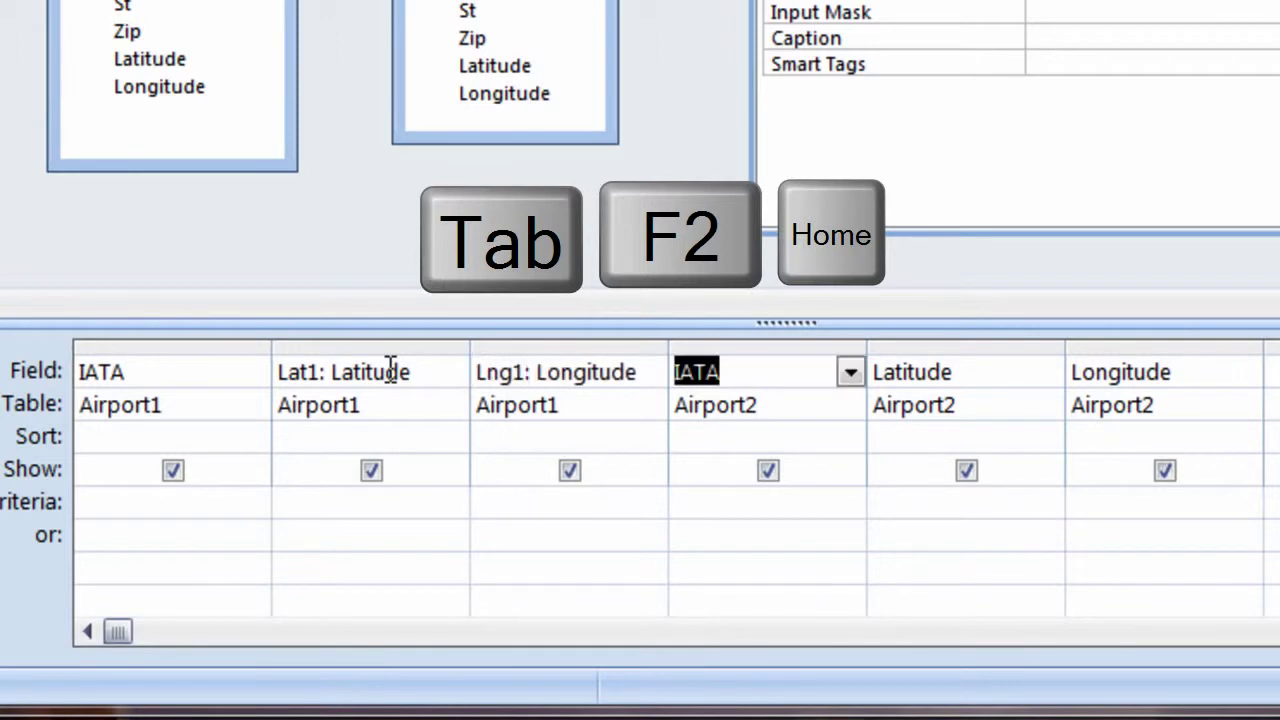
Alias Airport2's IATA, Latitude and Longitude fields as IATA2, Lat2 and Lng2
key(F2)
text(IATA2:IATA)
key(Tab)
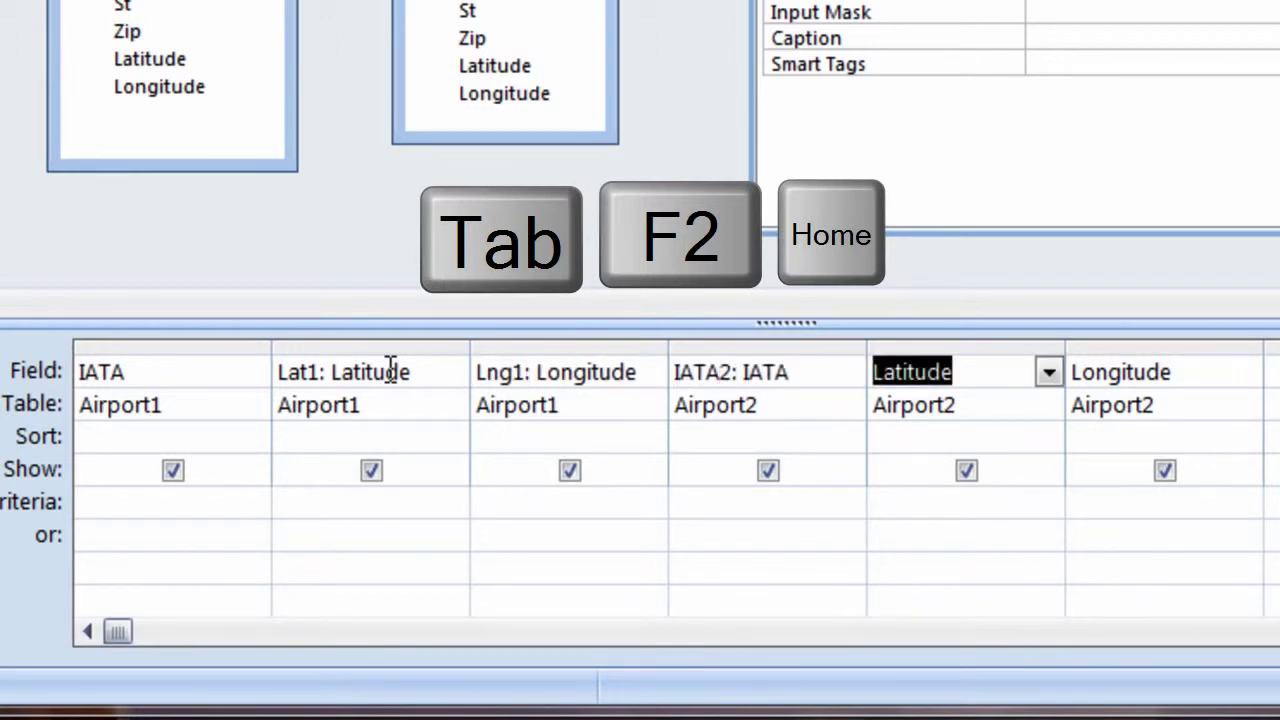
key(F2)
key(Home)
text(Lat2:)
key(Tab)
key(F2)
key(Home)
text(Lng2:)
key(Down)
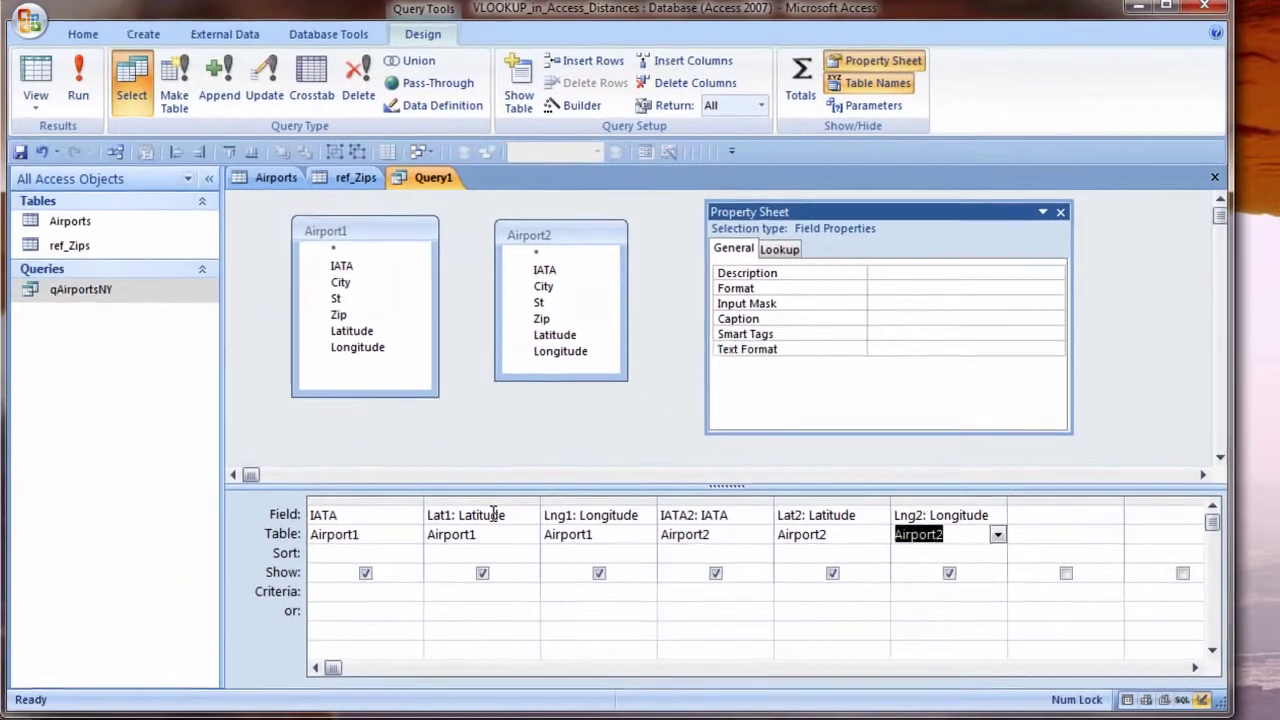
View the query results, save the query as qAirportsNY_cartesian and close it
click(36, 75)
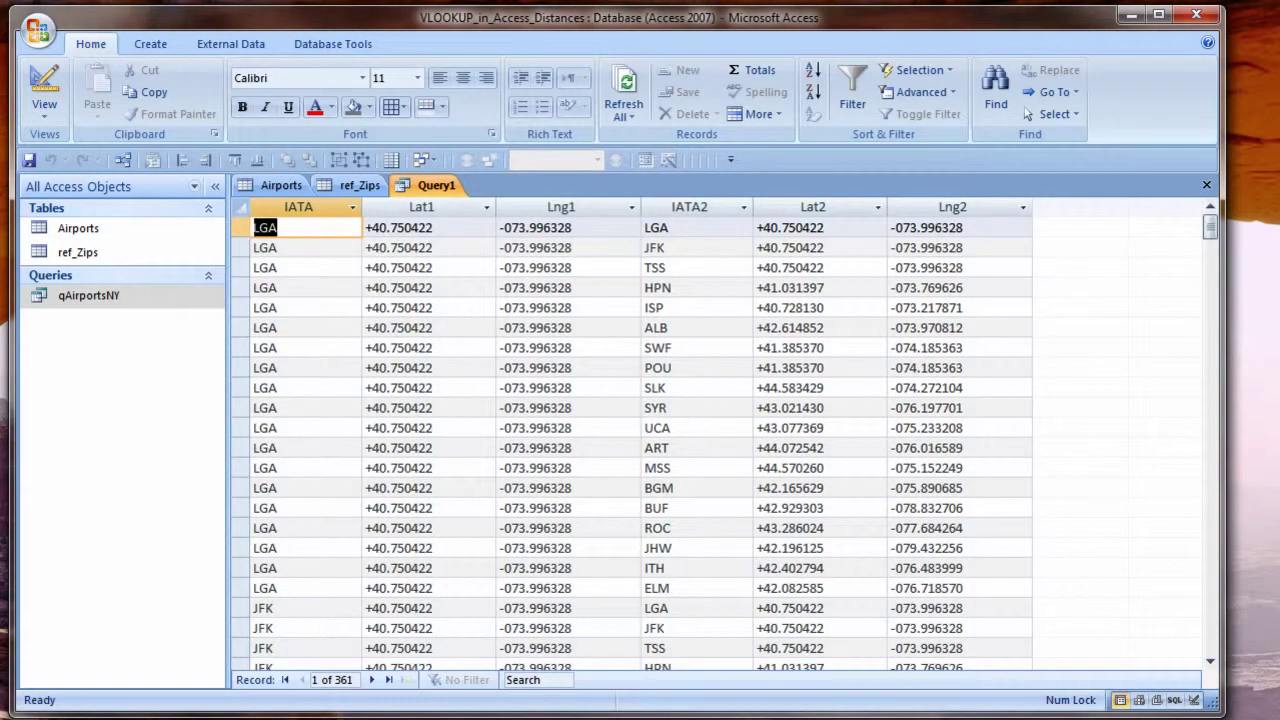
right_click(436, 185)
click(468, 196)
text(qAirport)
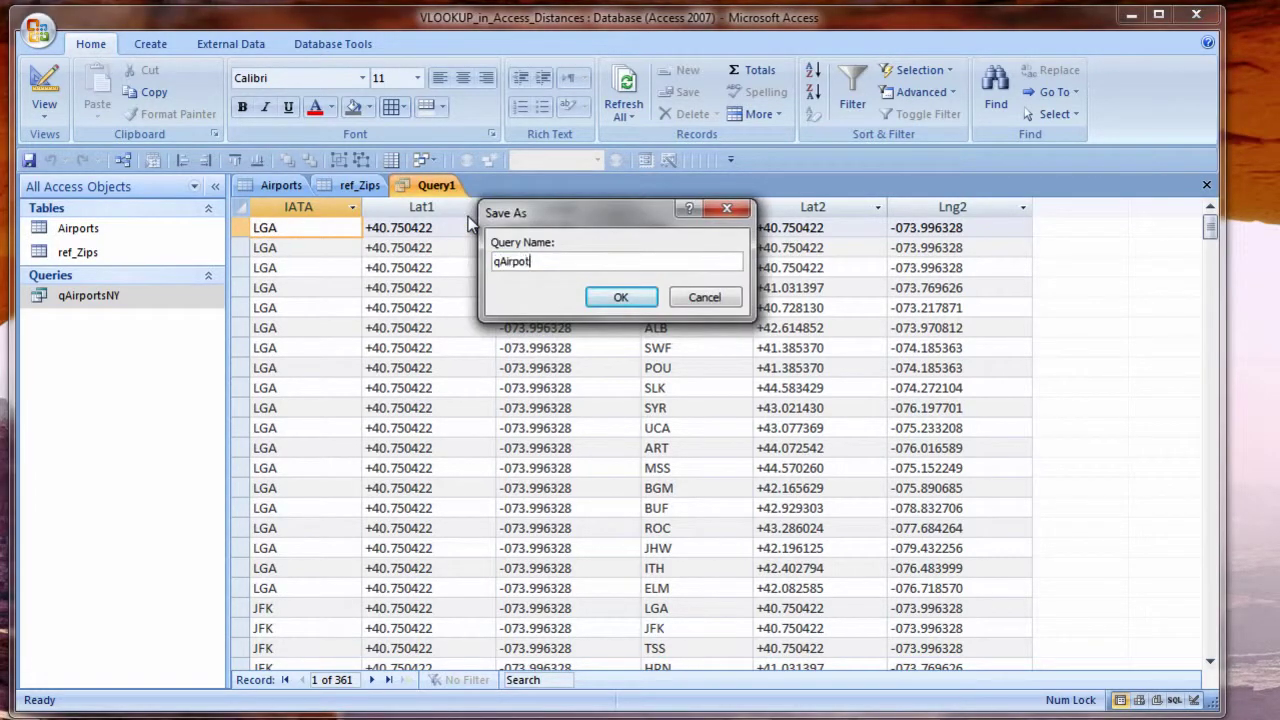
text(sNY_cartesian)
click(599, 297)
right_click(472, 185)
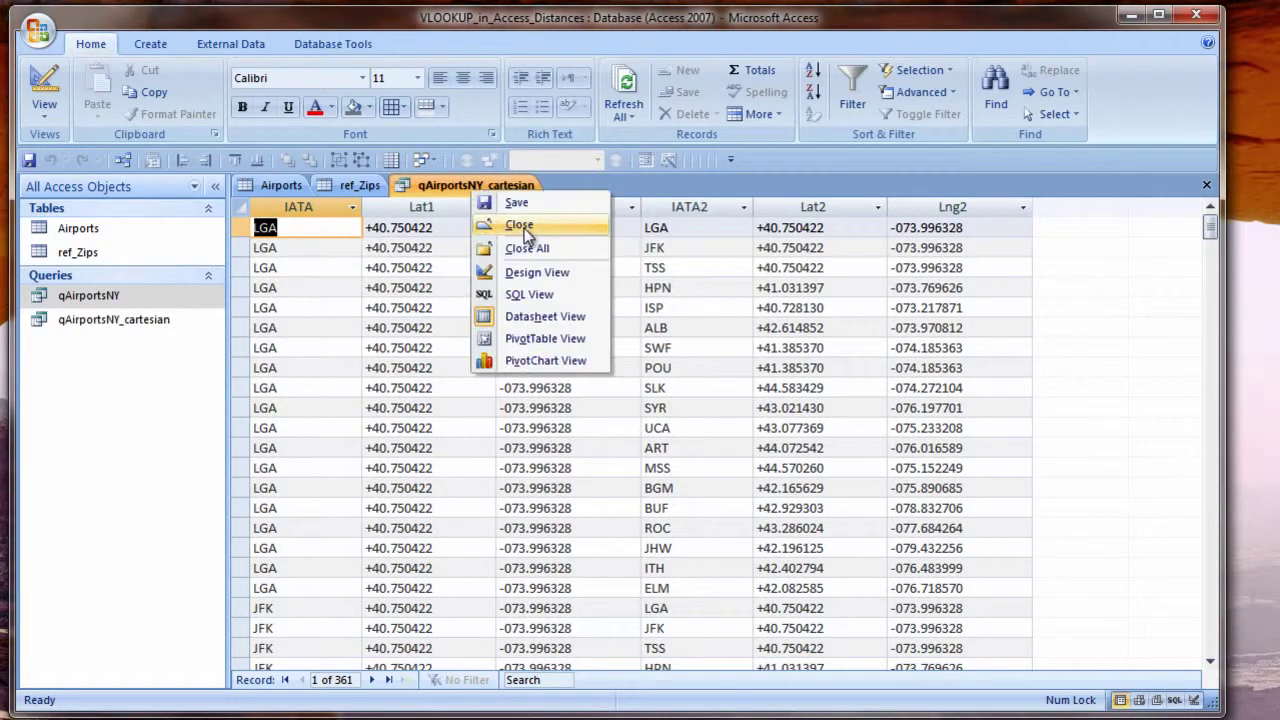
click(510, 221)
Start a new query with the Crosstab Query Wizard, using the qAirportsNY_cartesian query as its source
click(150, 44)
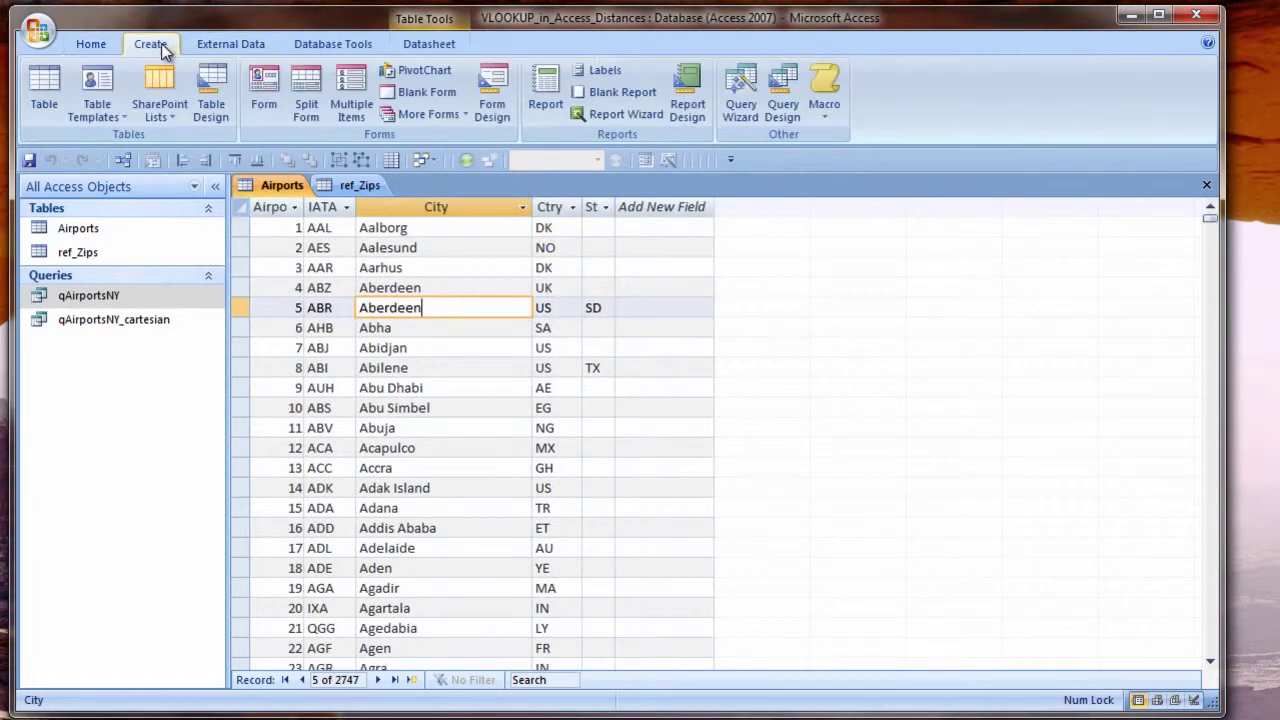
click(745, 100)
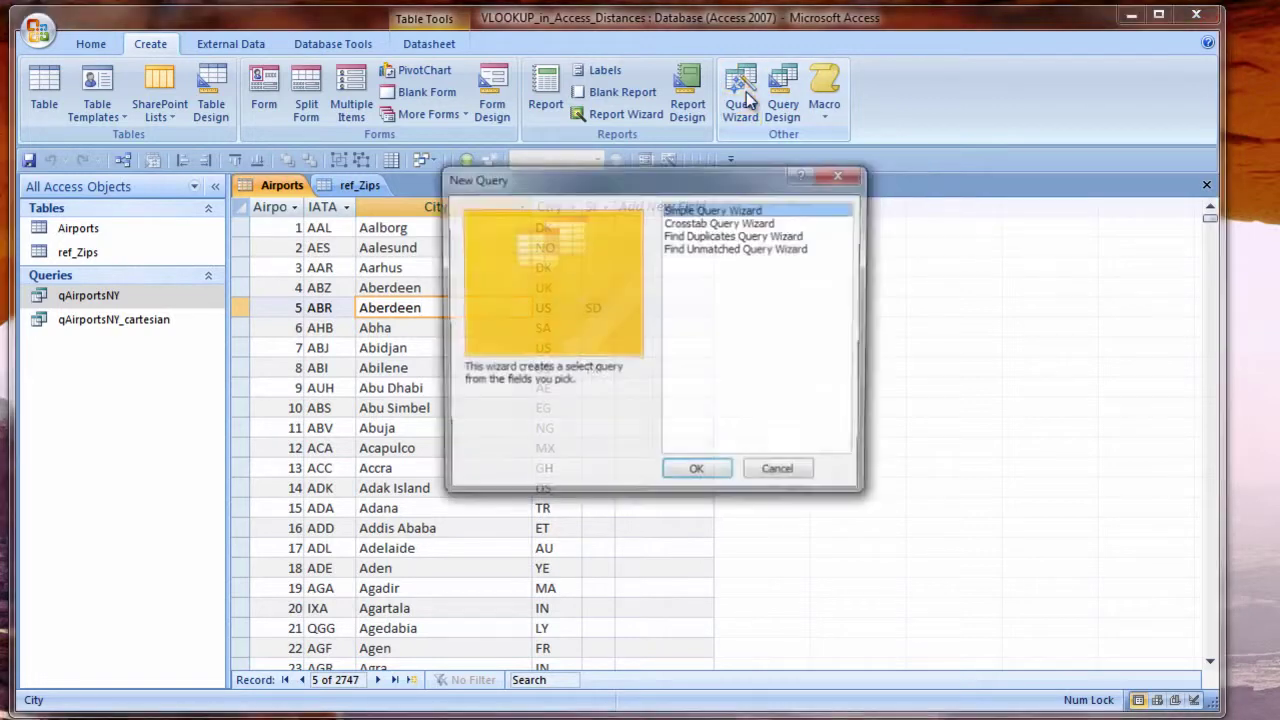
click(688, 470)
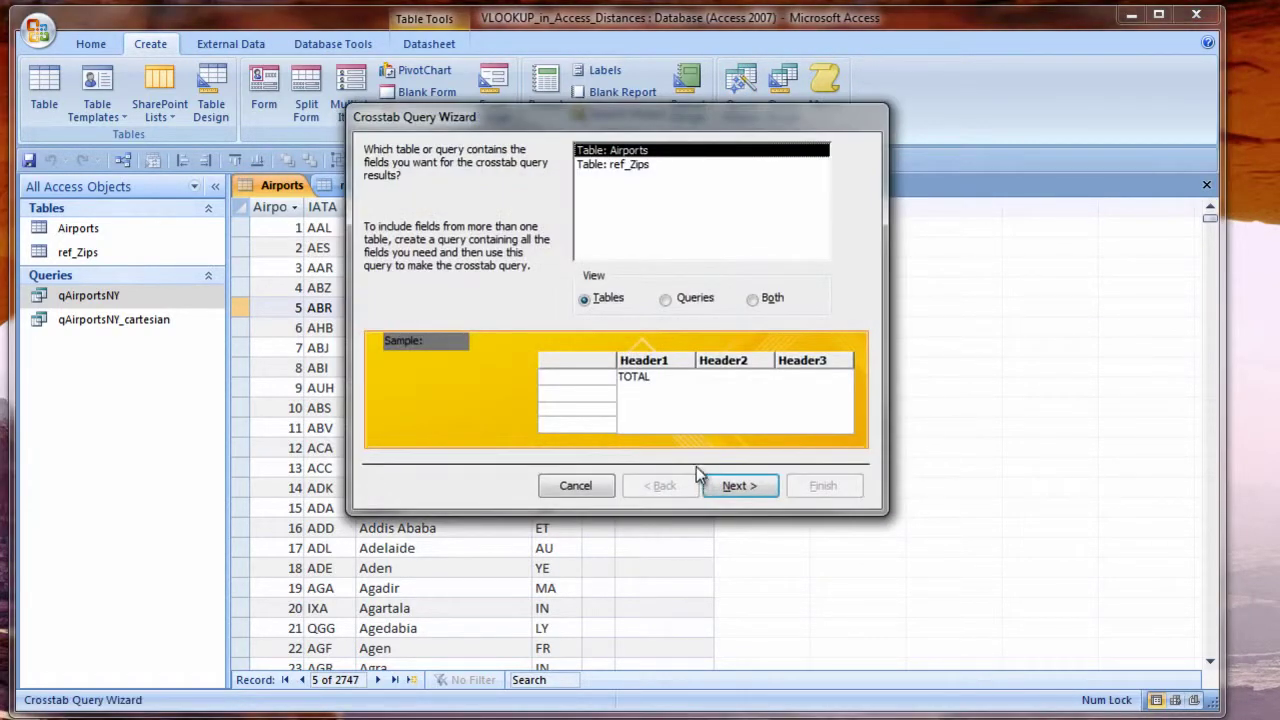
click(666, 299)
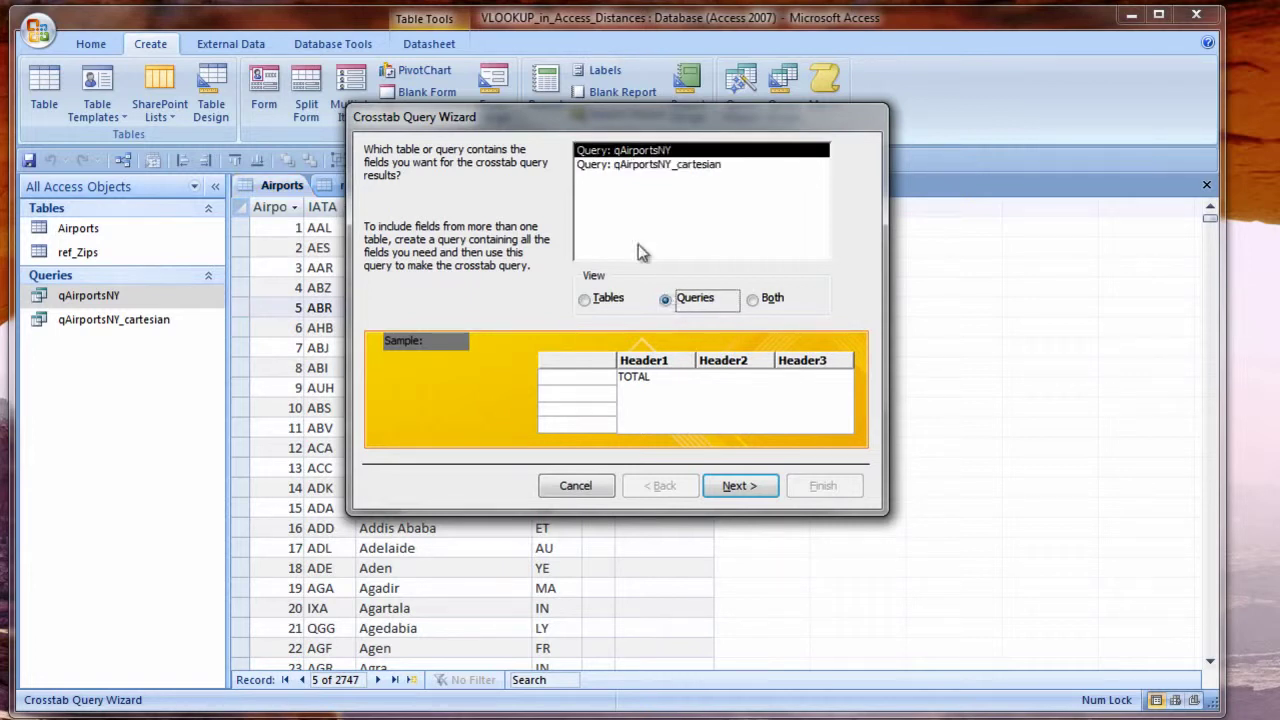
click(620, 165)
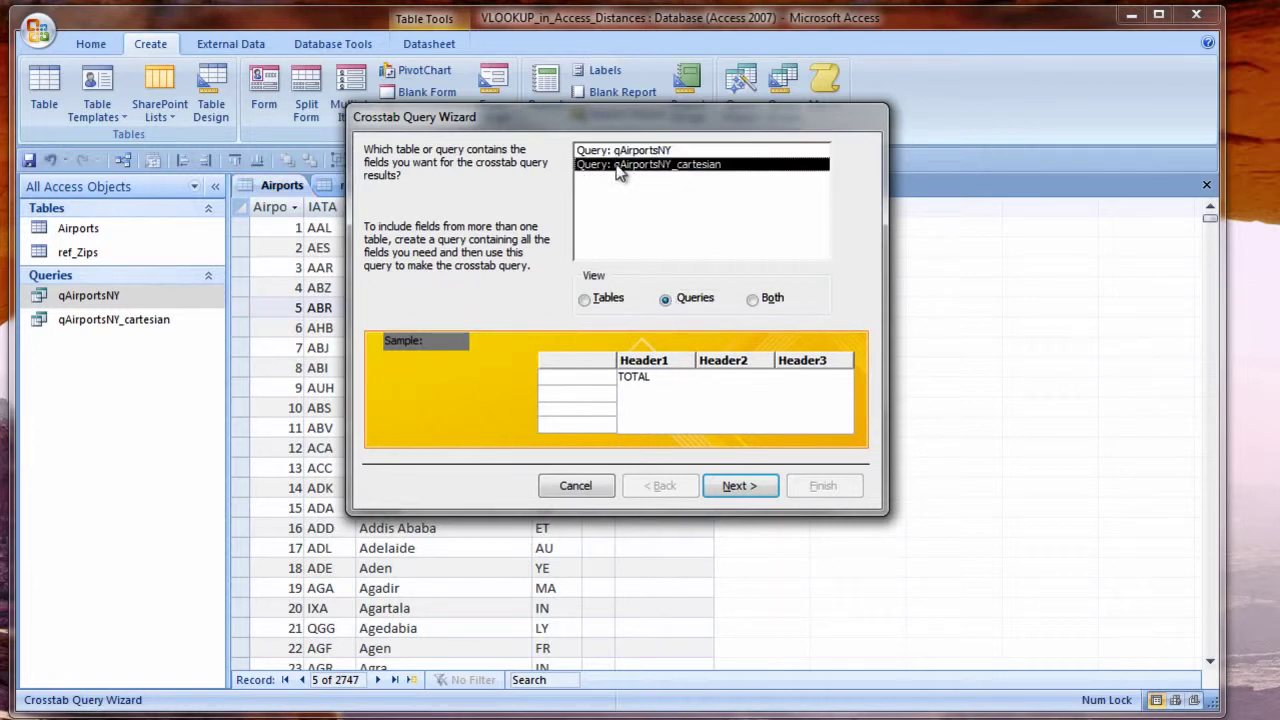
click(740, 486)
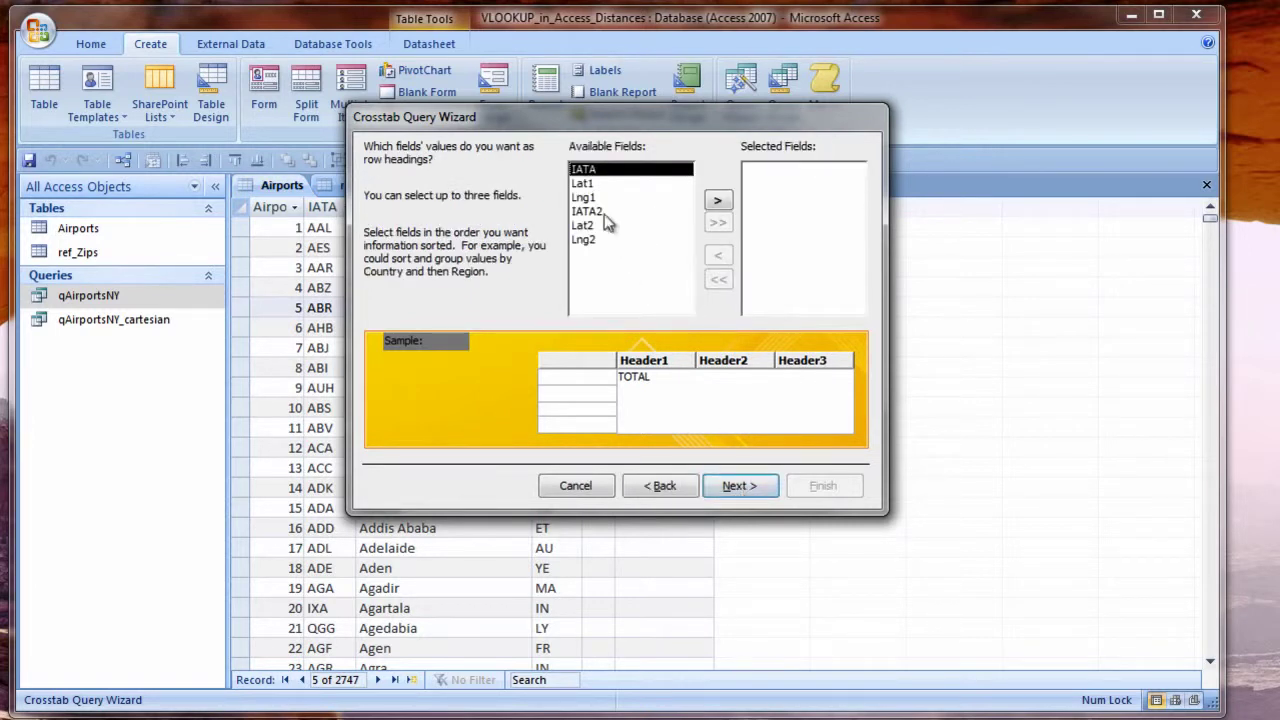
Set IATA as row heading, IATA2 as column heading and Count of Lat1 as the value, without row sums
double_click(586, 172)
click(738, 488)
double_click(590, 178)
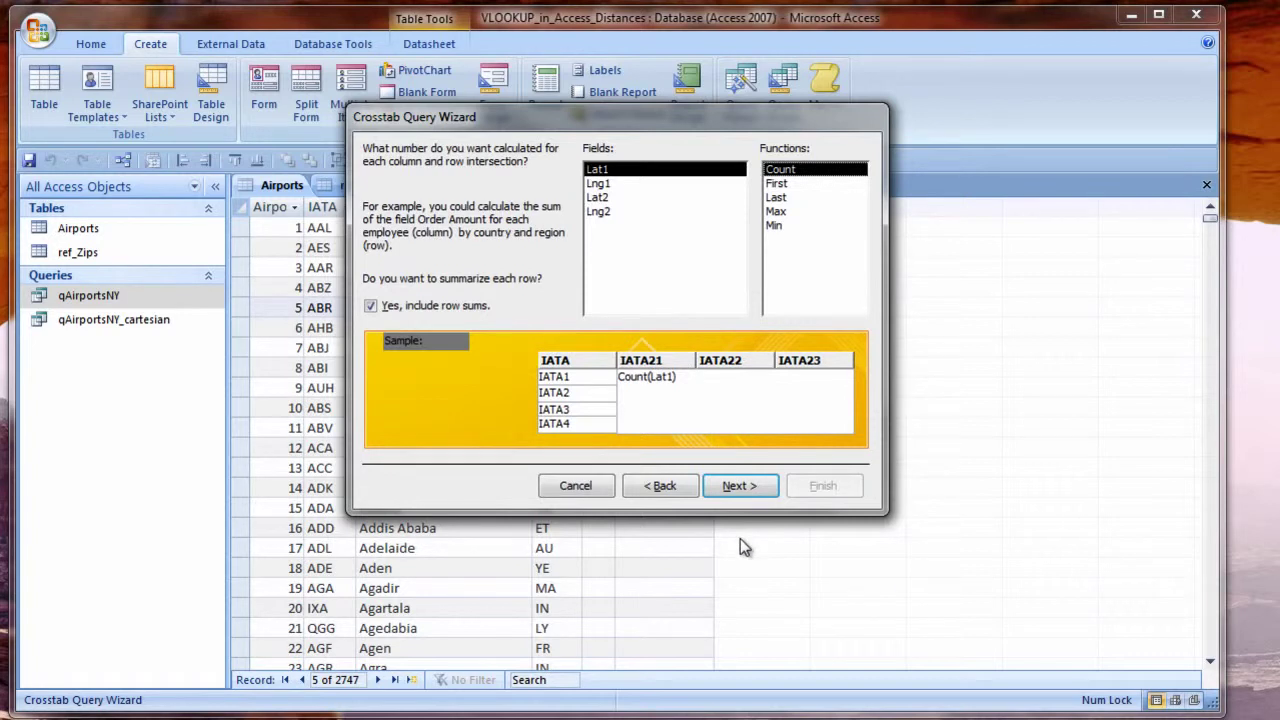
click(370, 306)
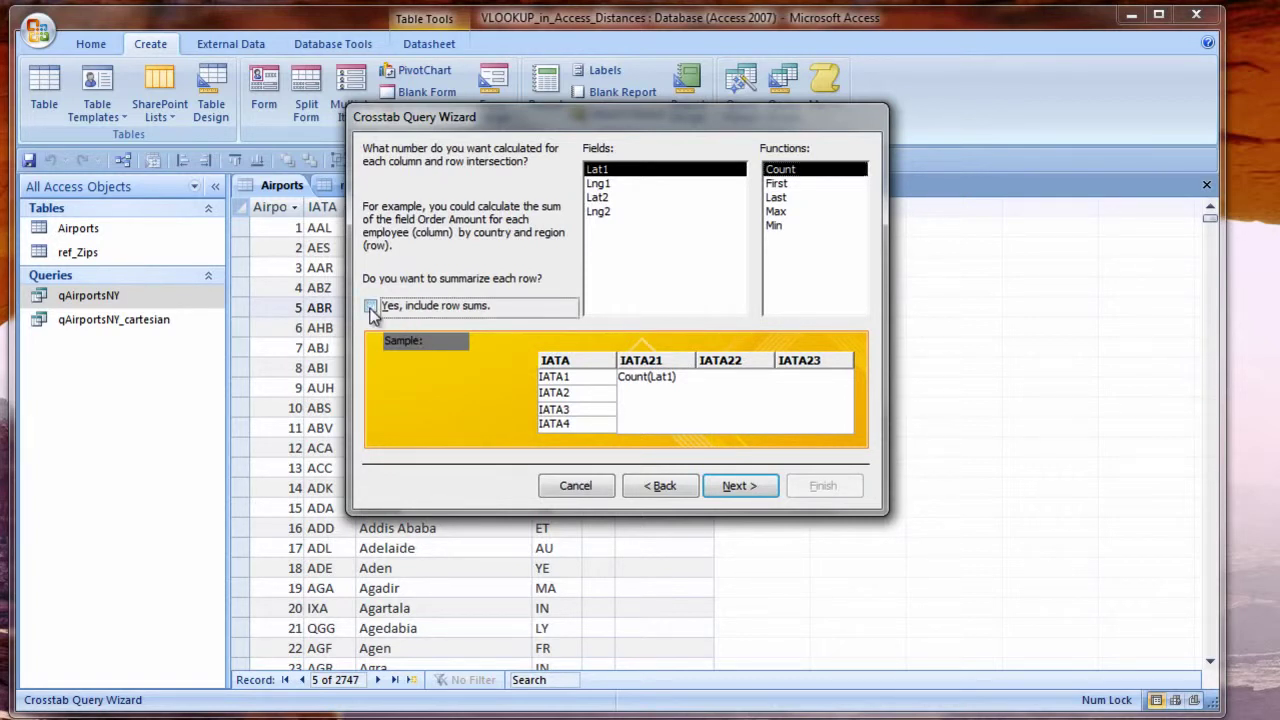
click(742, 487)
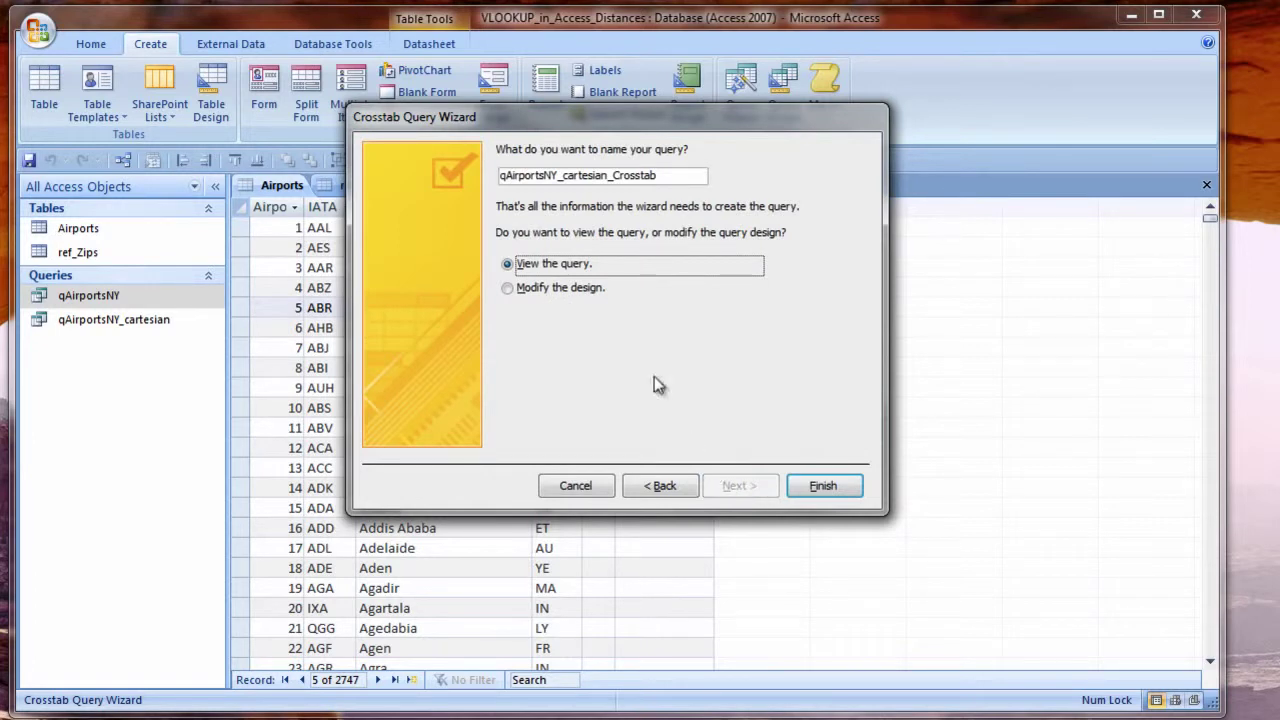
Name the crosstab query qAirportsNY_Crosstab, finish the wizard and show the query in Design view
click(563, 176)
drag(563, 176, 606, 180)
key(BackSpace)
key(BackSpace)
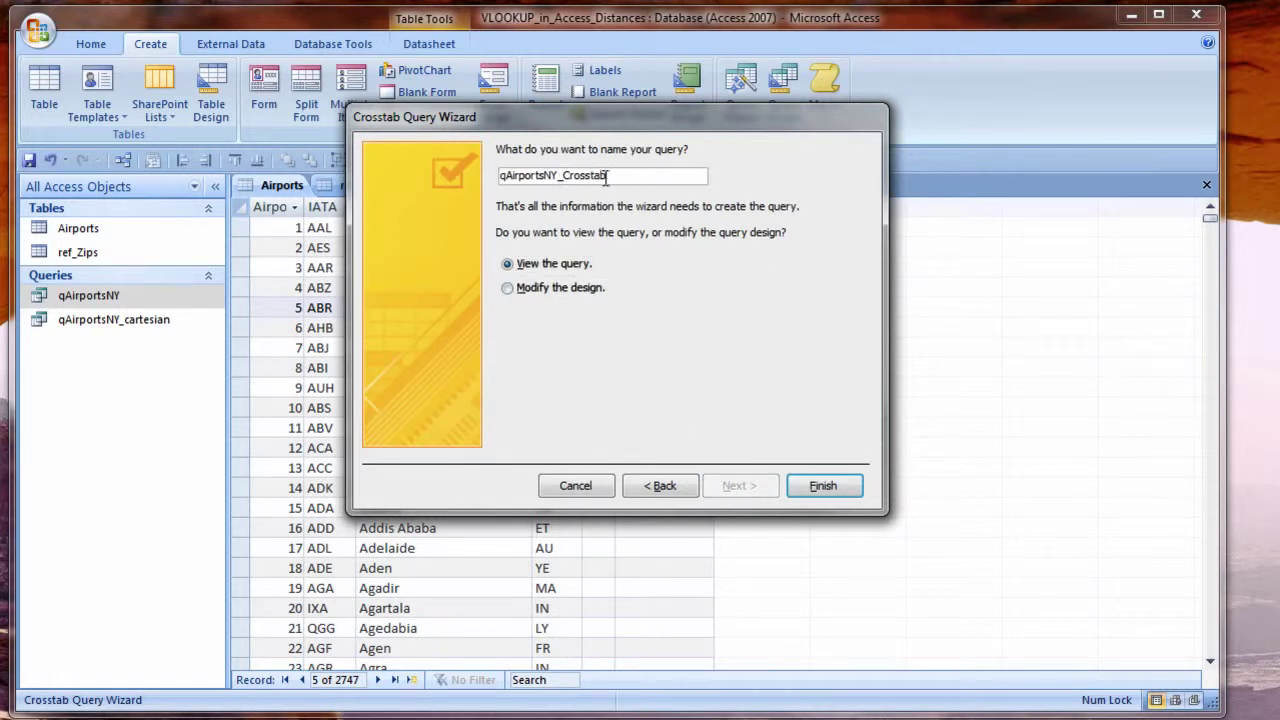
click(820, 487)
key(ctrl+period)
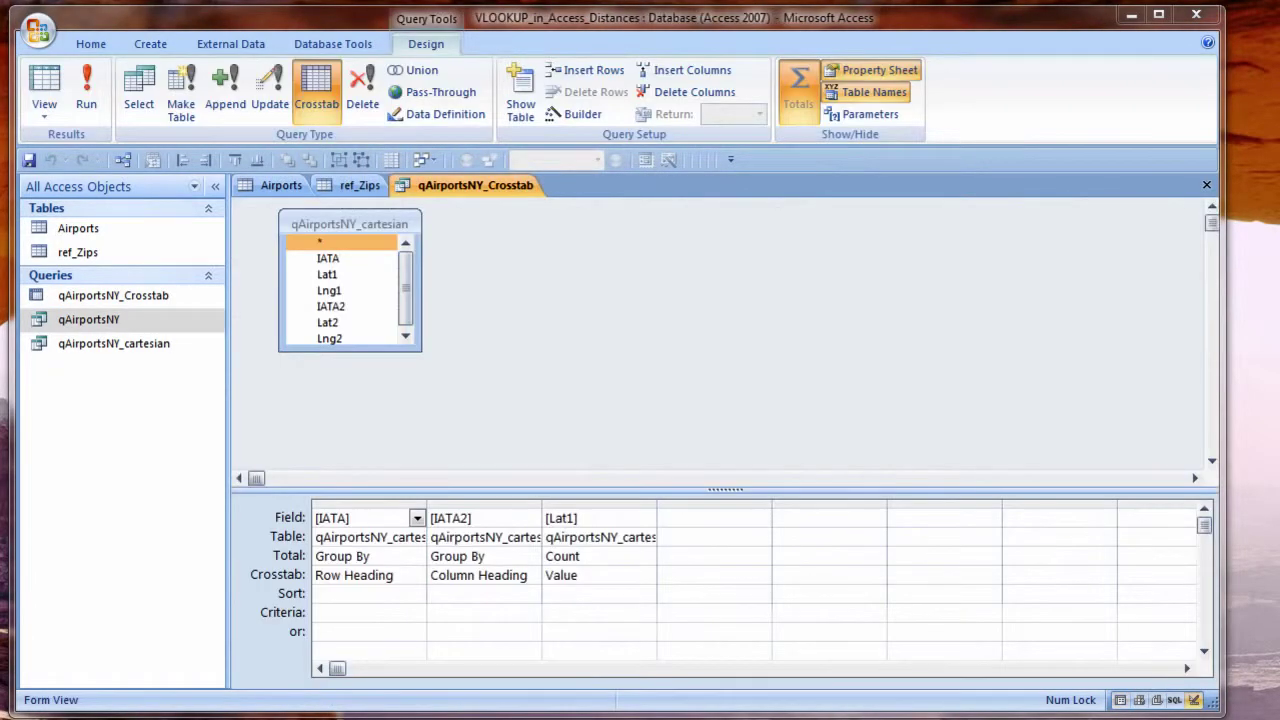
Widen the three crosstab design grid columns to fit their contents and select the [Lat1] field expression
double_click(378, 505)
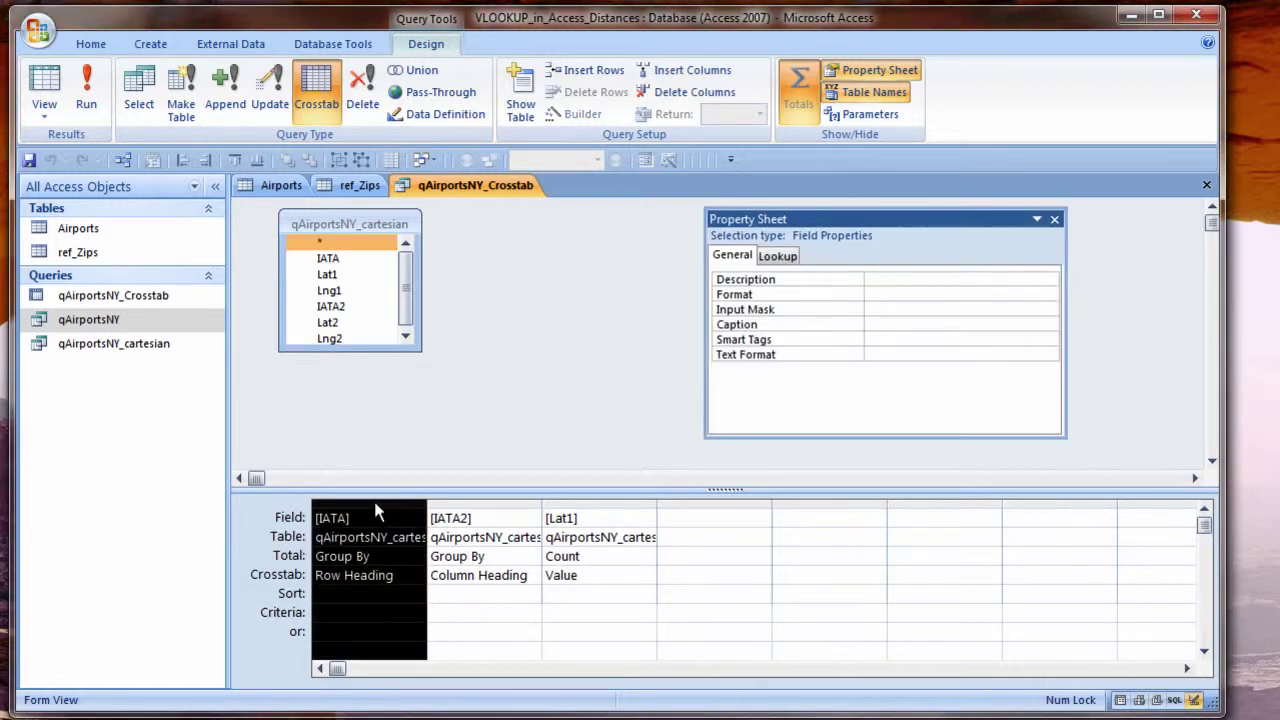
shift+click(574, 505)
double_click(658, 503)
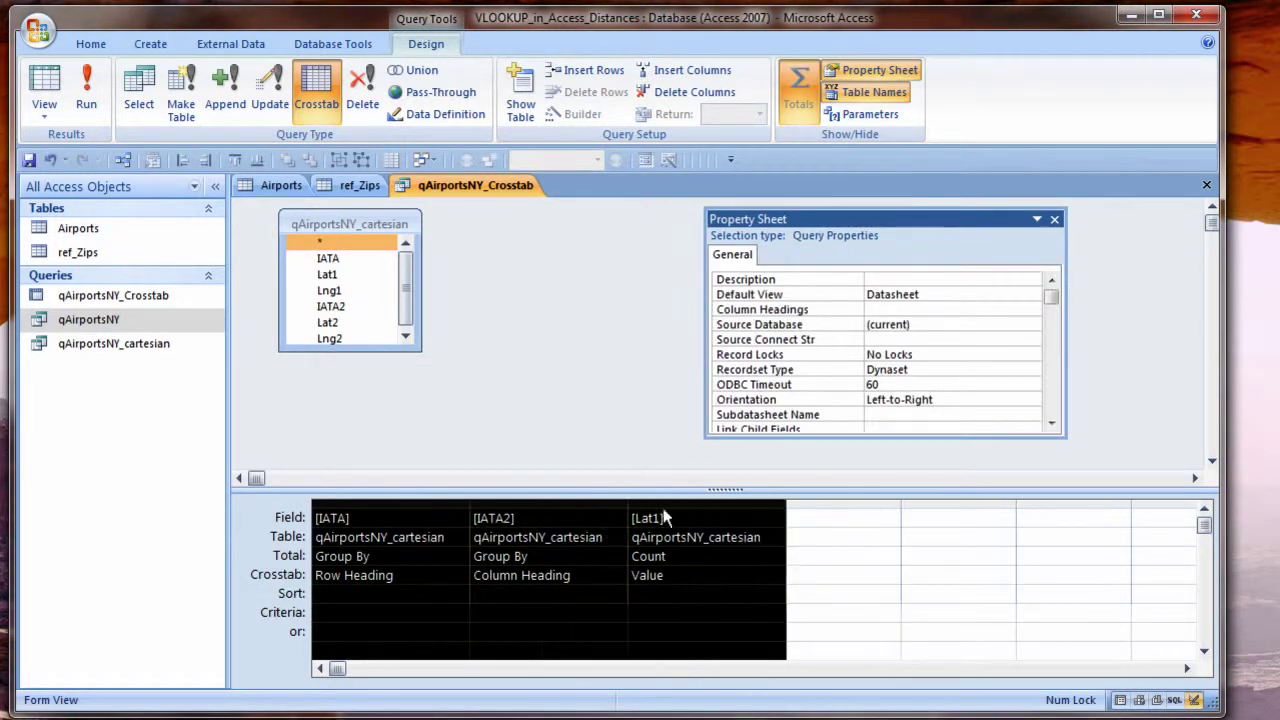
click(694, 628)
drag(683, 515, 583, 514)
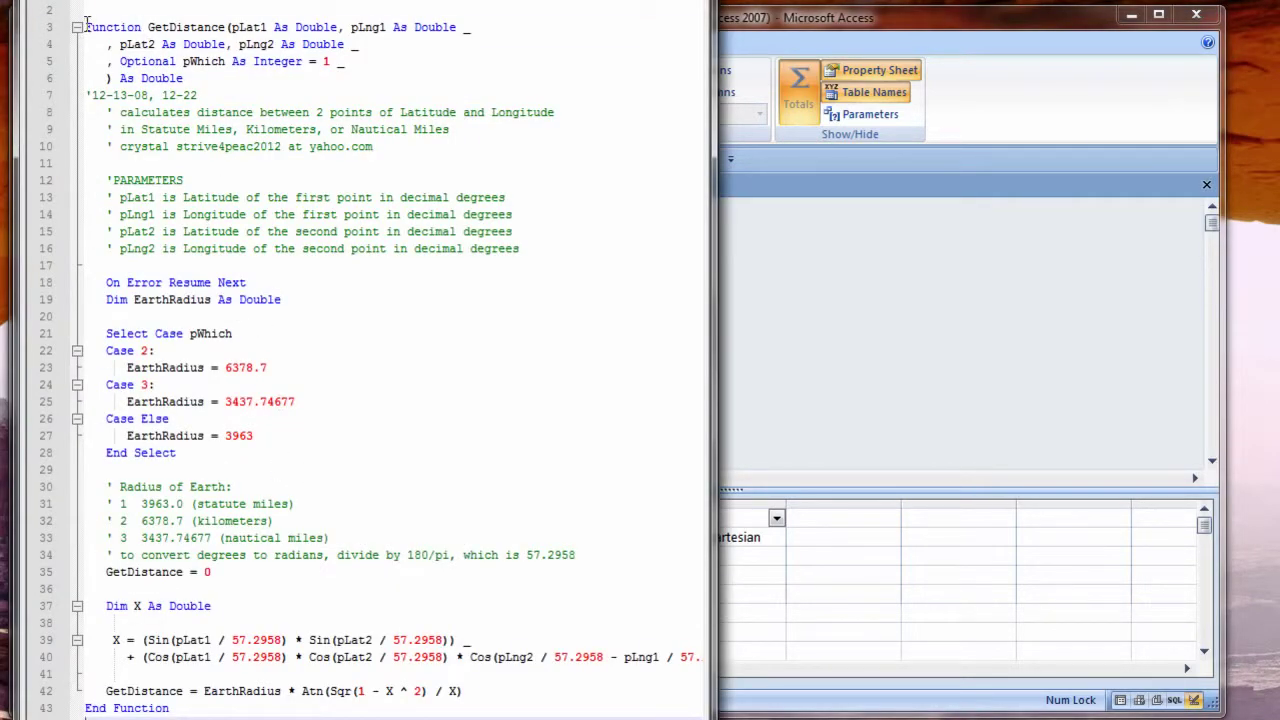
Copy the whole GetDistance function from the text editor and switch to the Visual Basic editor
drag(86, 20, 172, 712)
key(ctrl+c)
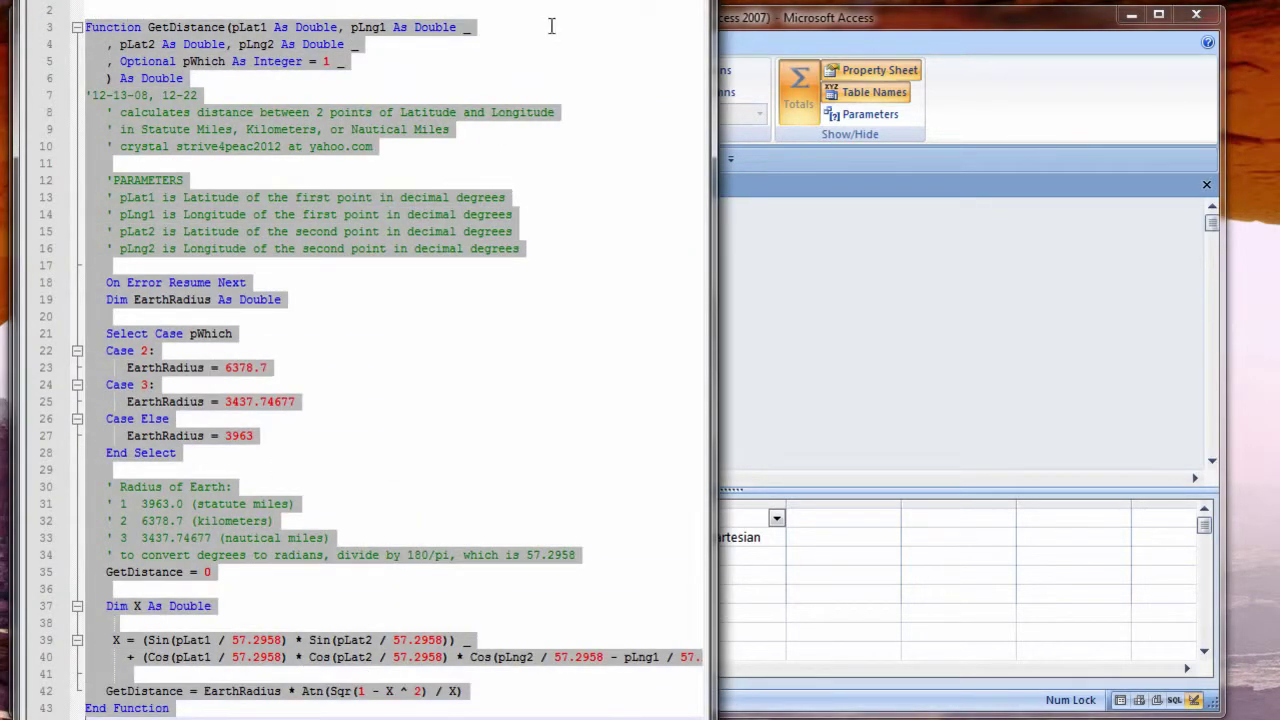
key(alt+F11)
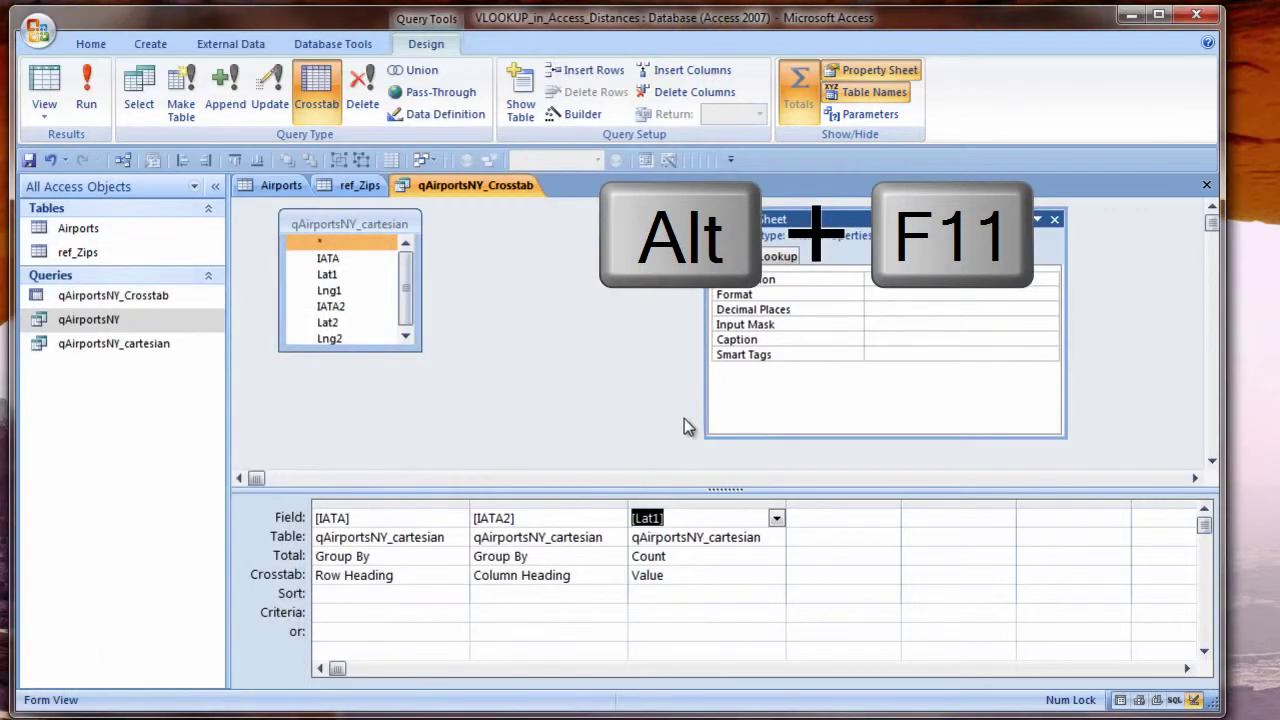
key(alt+F11)
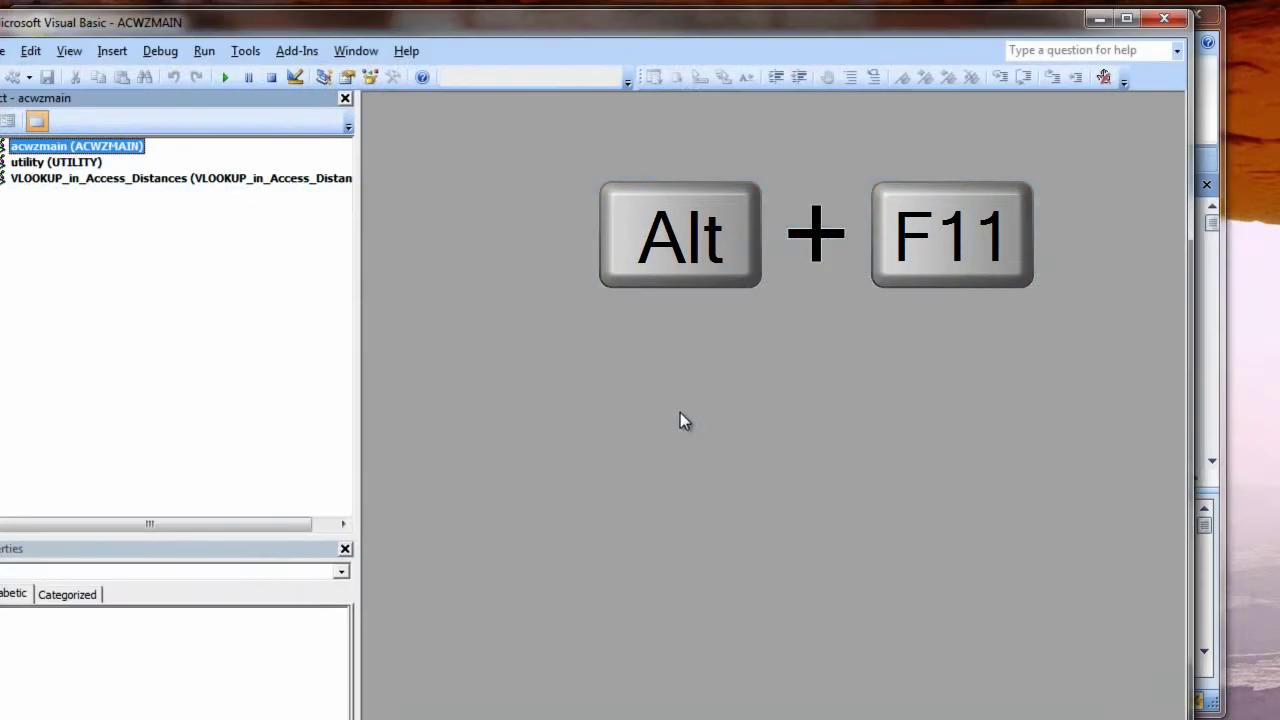
Paste the GetDistance function into a new module in the VLOOKUP_in_Access_Distances project and compile the project
click(52, 178)
click(114, 50)
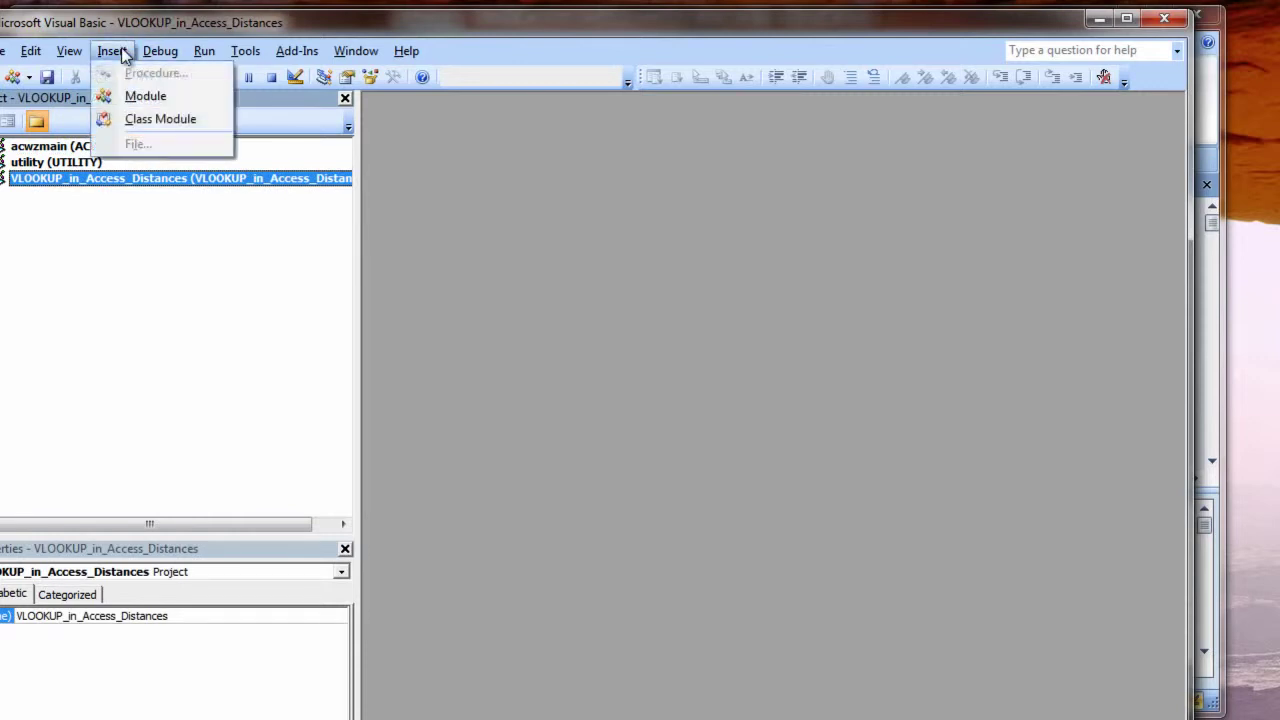
click(146, 96)
key(ctrl+v)
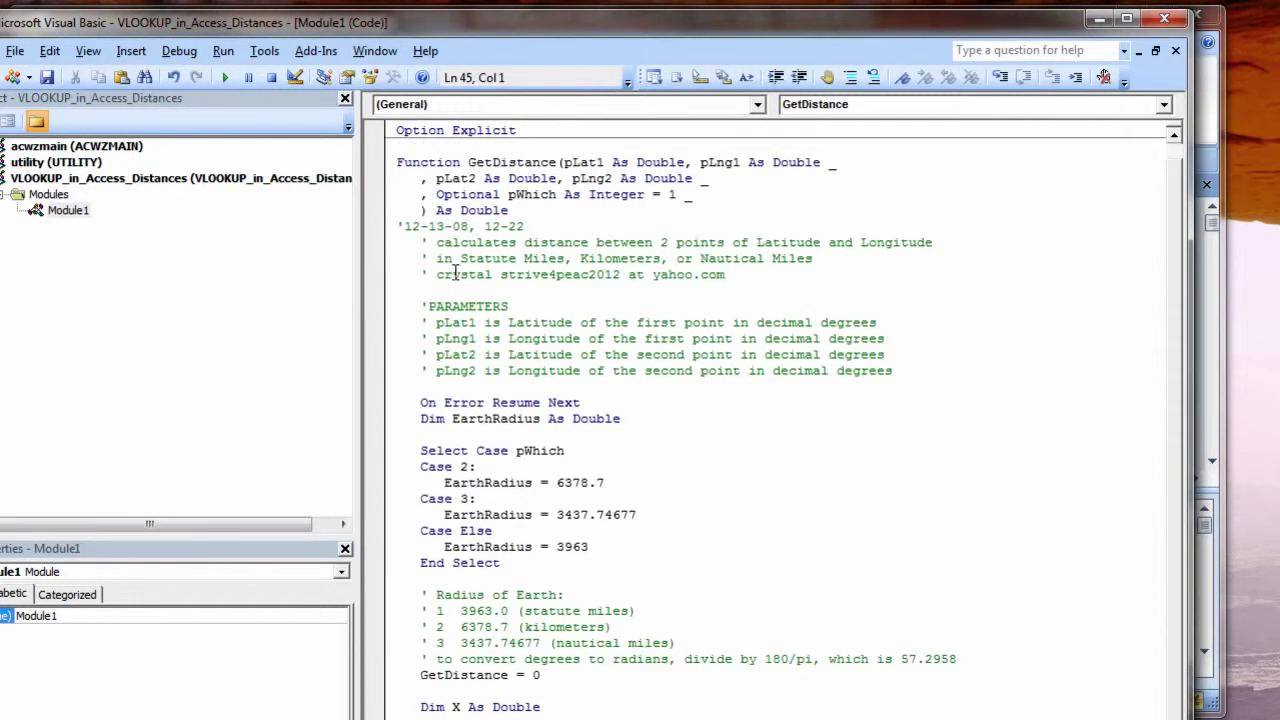
click(190, 55)
click(203, 74)
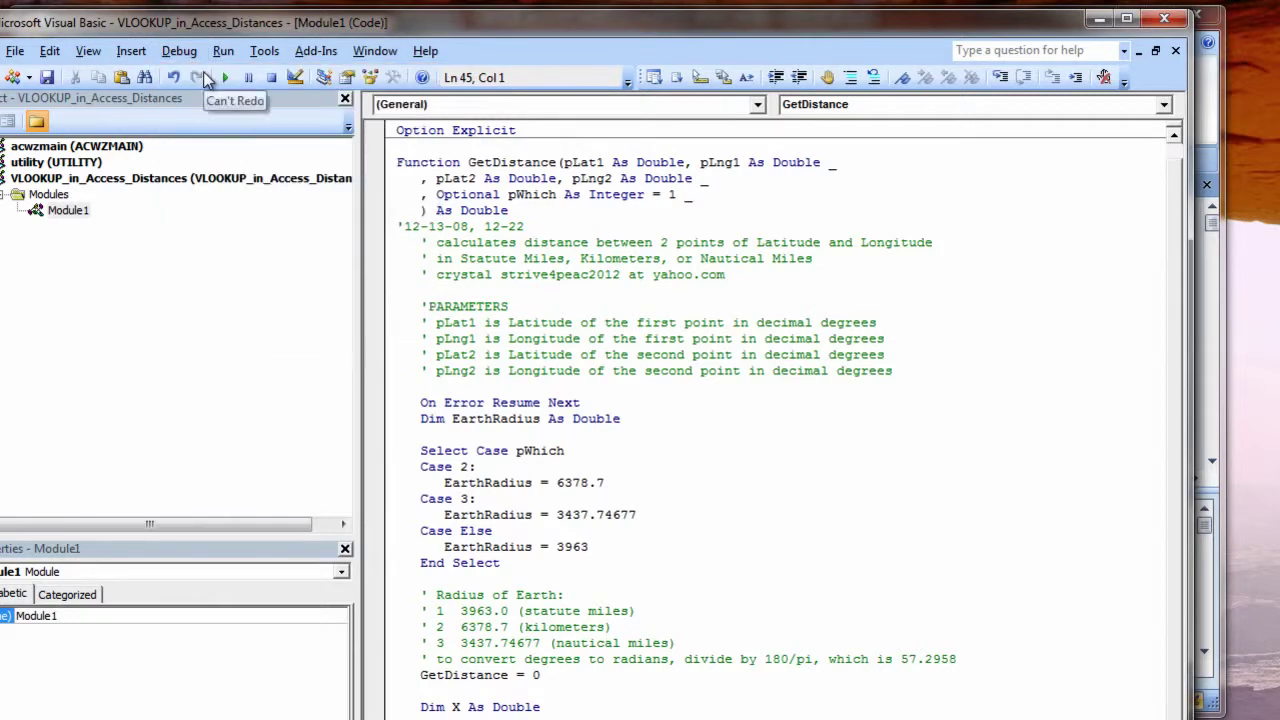
Rename Module1 as mod_GetDistance
click(112, 615)
text(mod)
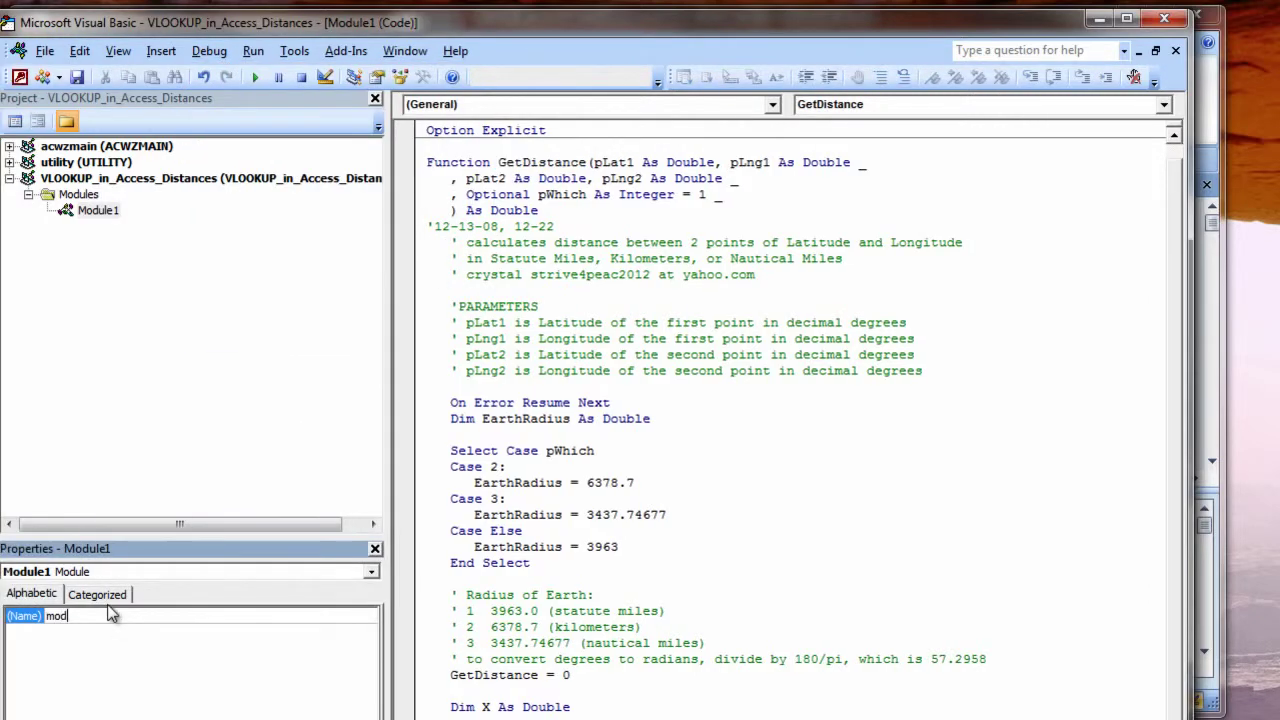
text(_GetDistance)
Examine the pLat1, pLng1, pLat2 and pLng2 parameters in the GetDistance function declaration
click(595, 212)
double_click(616, 163)
double_click(748, 163)
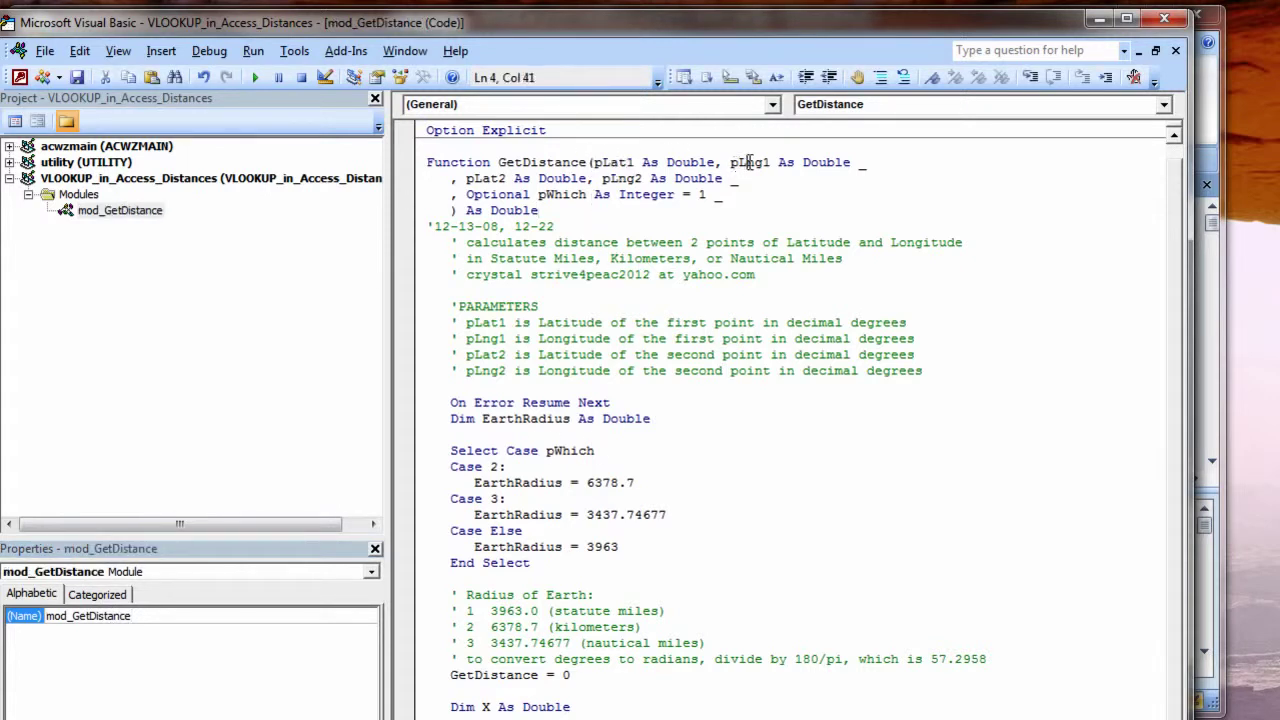
double_click(486, 178)
click(626, 178)
double_click(628, 178)
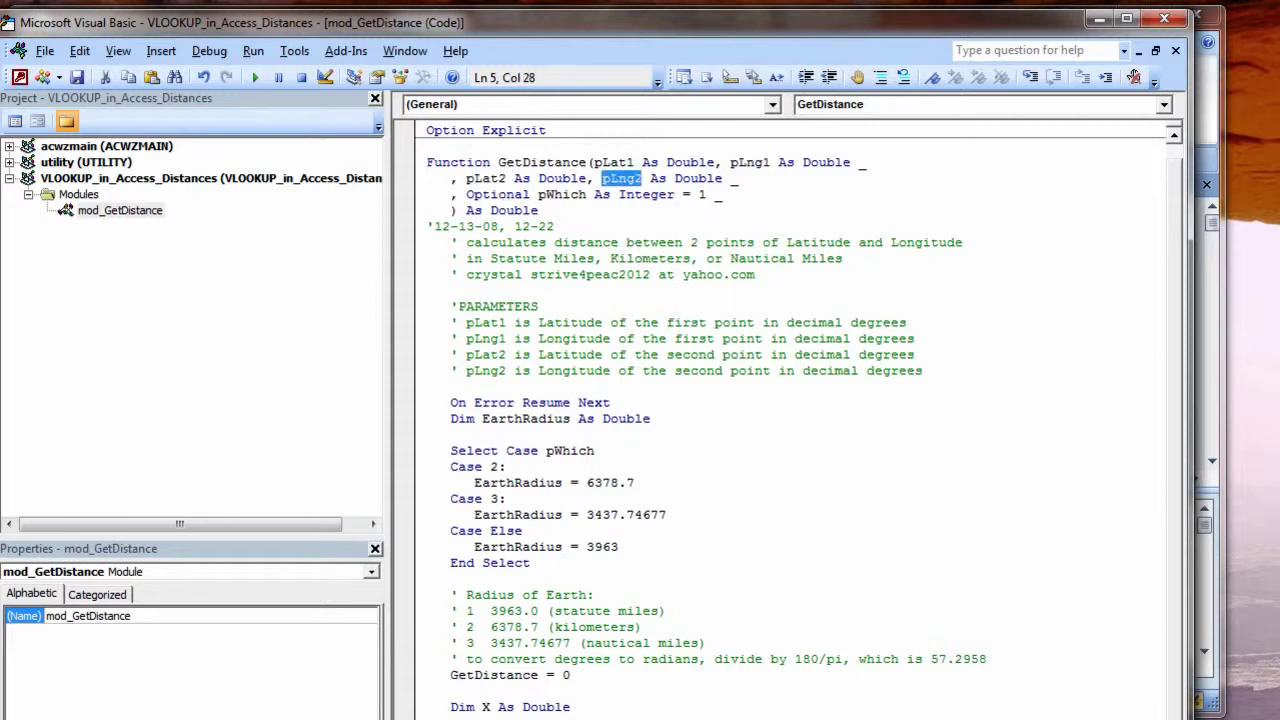
click(1132, 556)
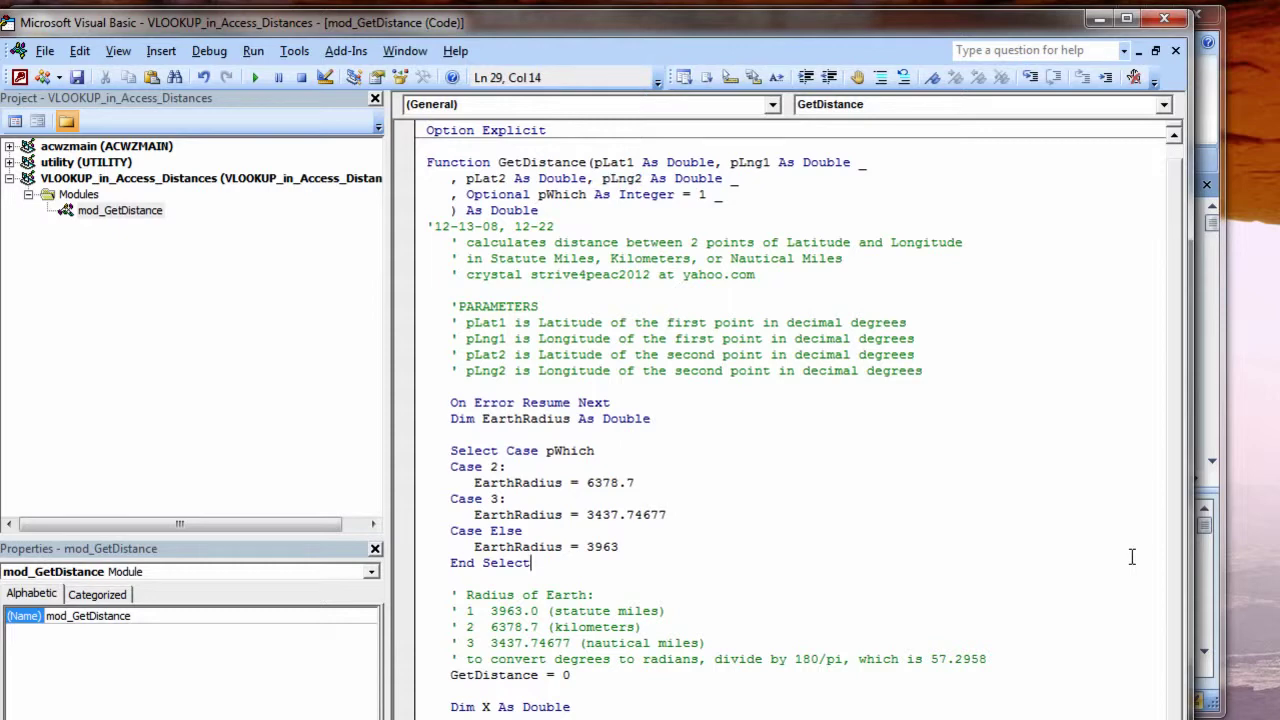
Save the mod_GetDistance module and return to the crosstab query design in Access
click(77, 77)
click(621, 297)
click(1099, 18)
Enter GetDistance(Lat1,Lng1,Lat2,Lng2) as the crosstab's value field in a widened column and save the query
text(GetDistance()
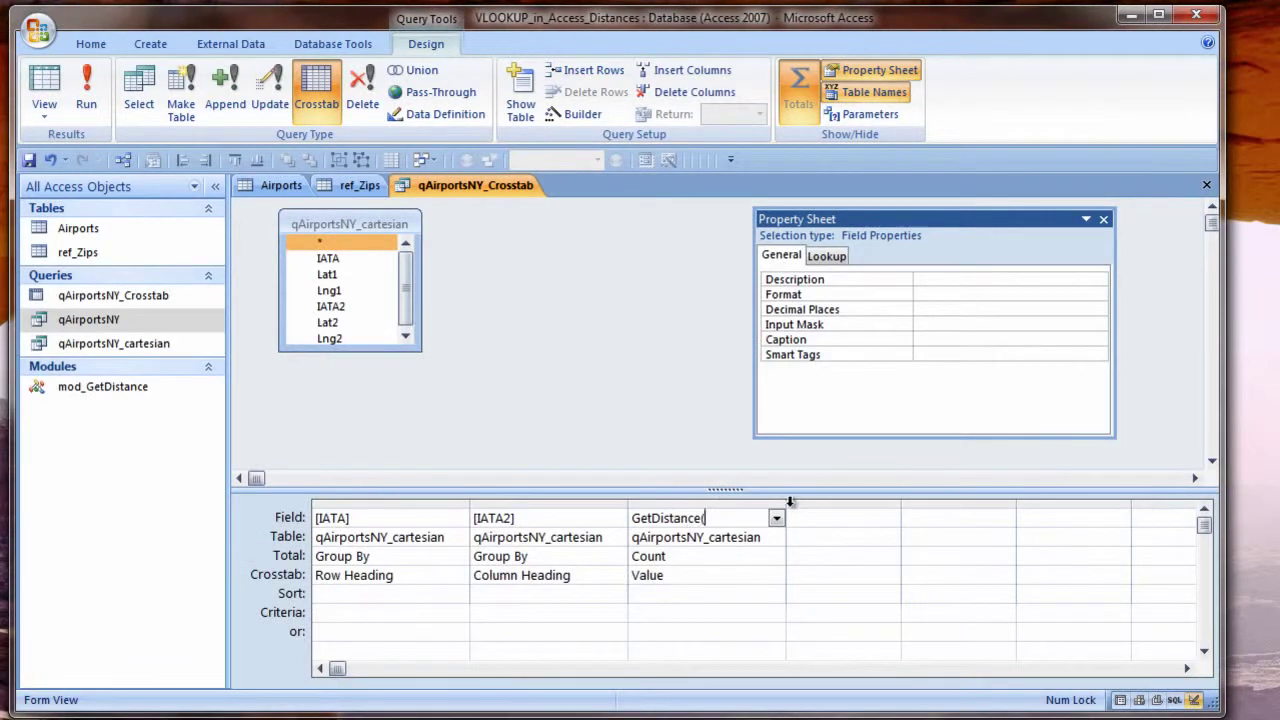
drag(788, 508, 1070, 516)
text(Lat1,Lat)
key(BackSpace)
key(BackSpace)
key(BackSpace)
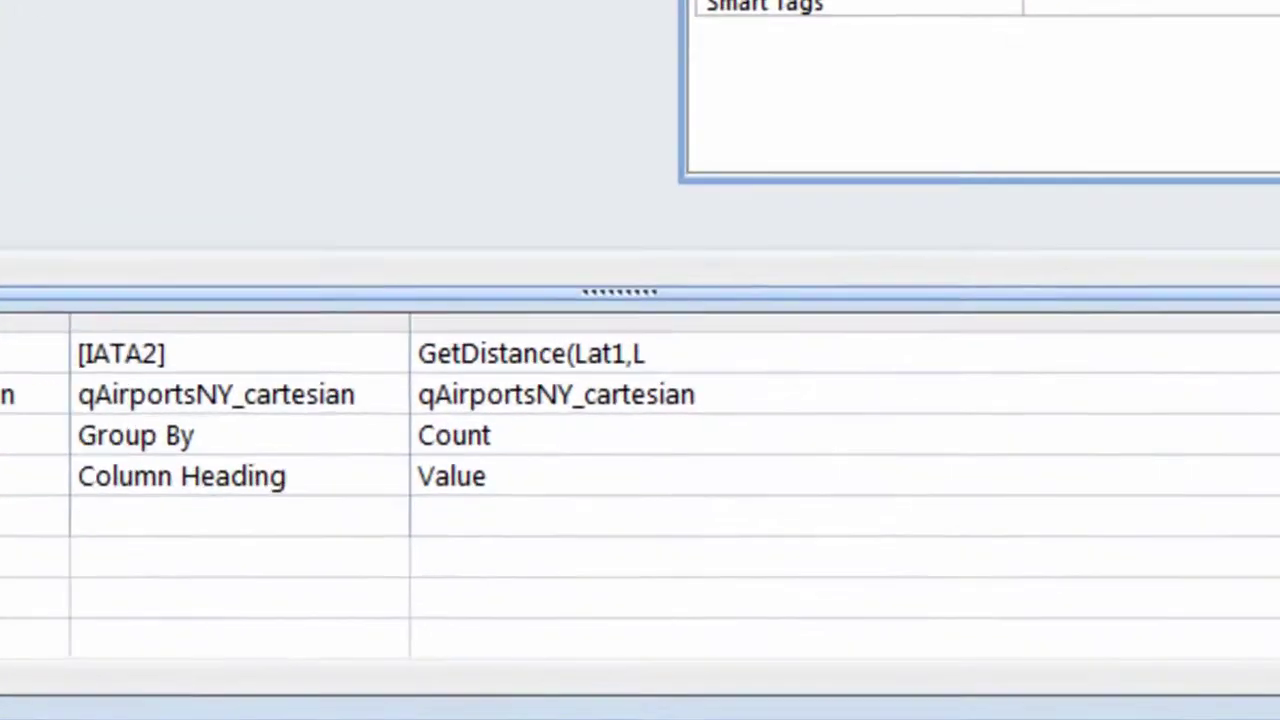
text(ng1,)
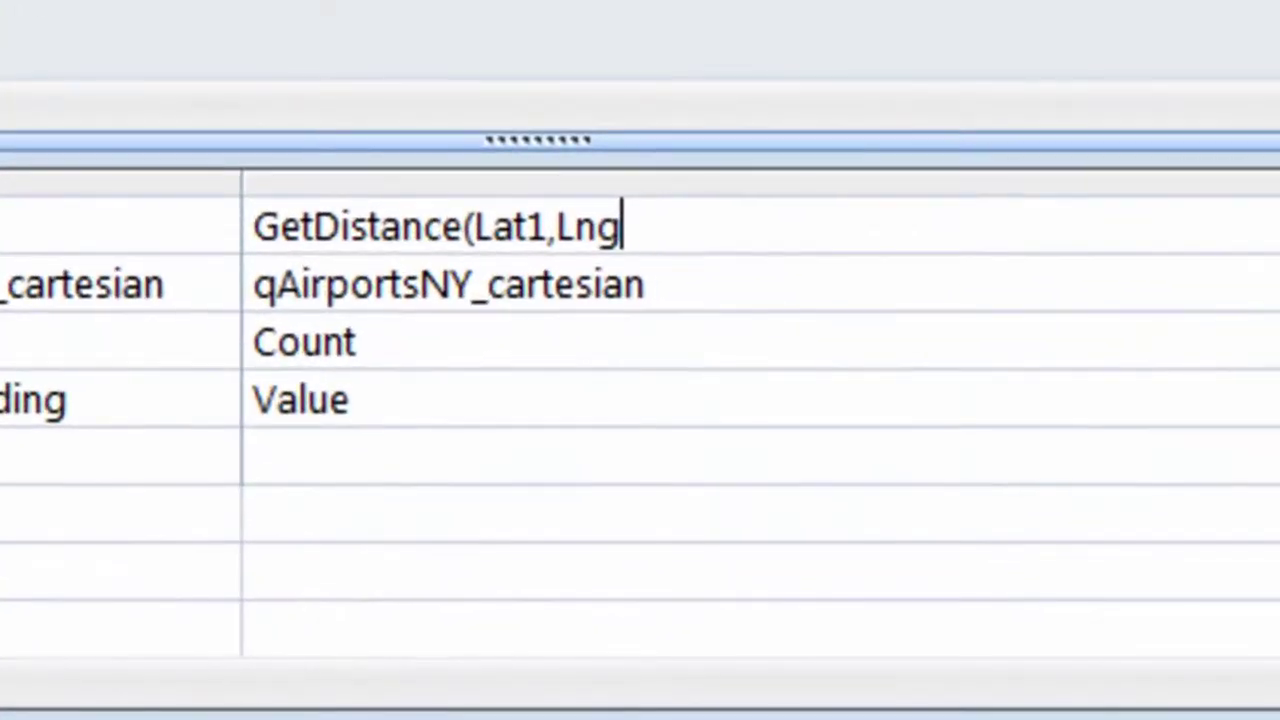
text(Lat2,Lng2)
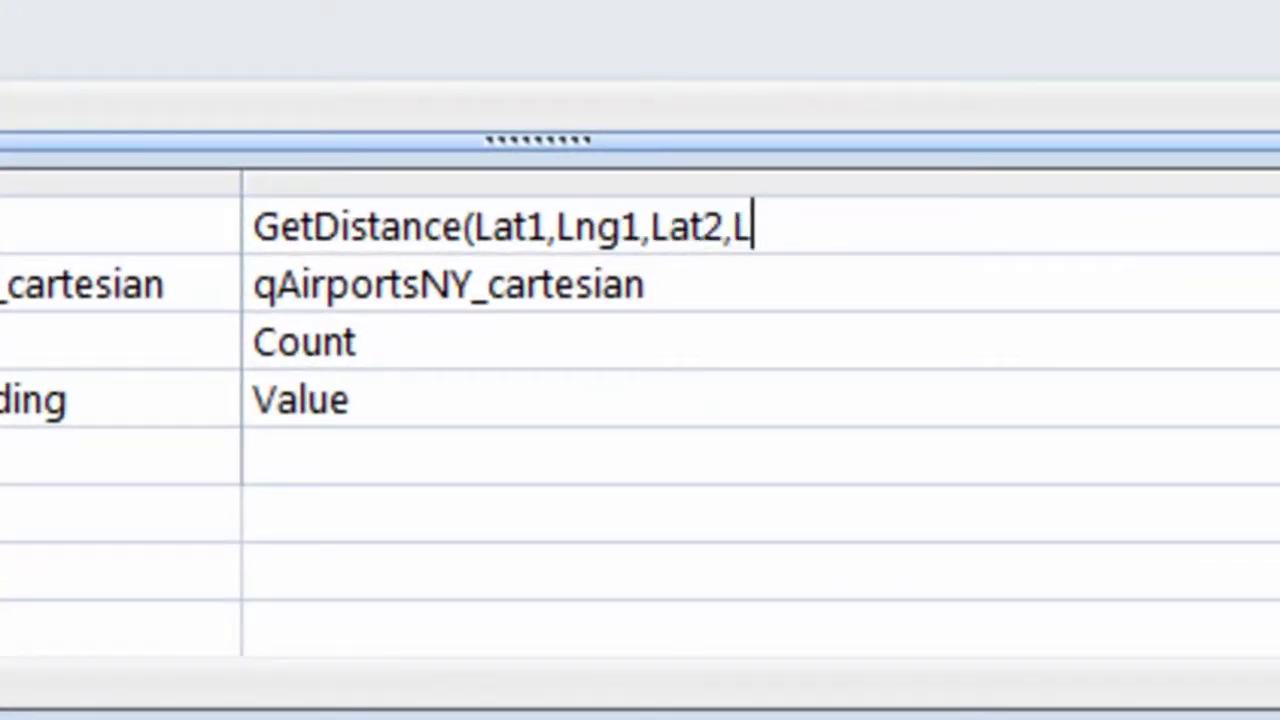
text())
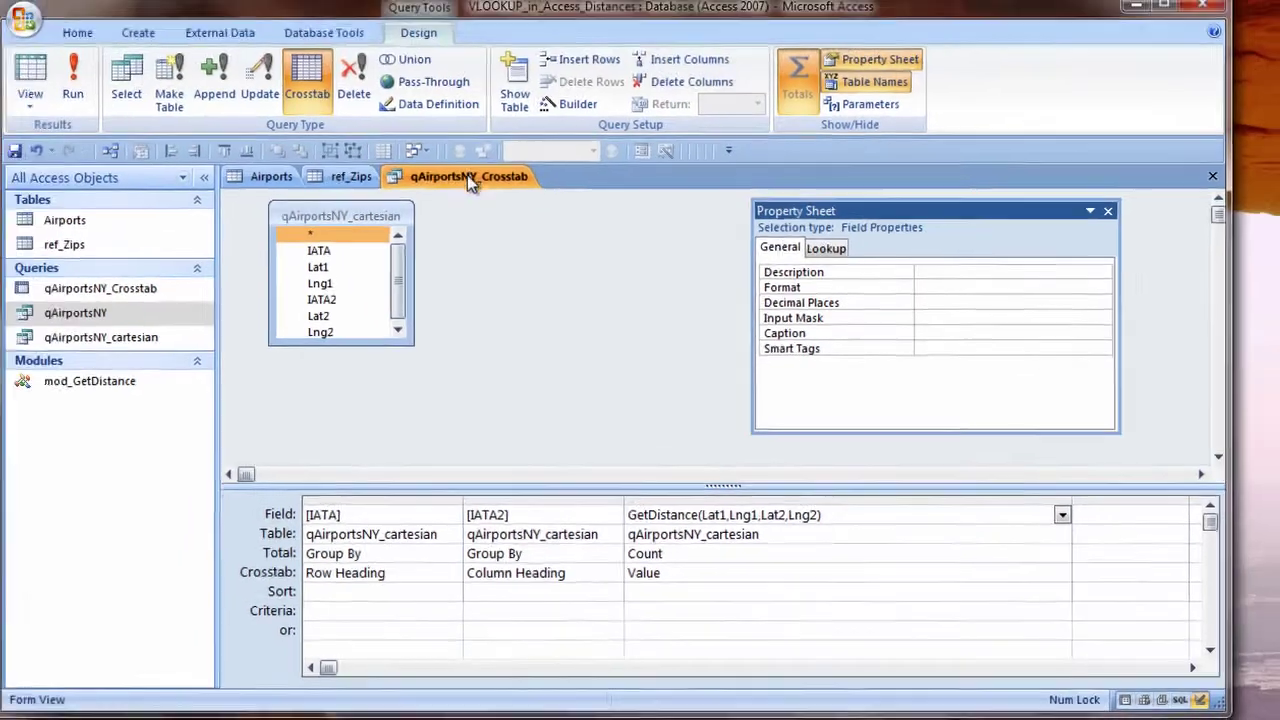
right_click(488, 186)
click(517, 196)
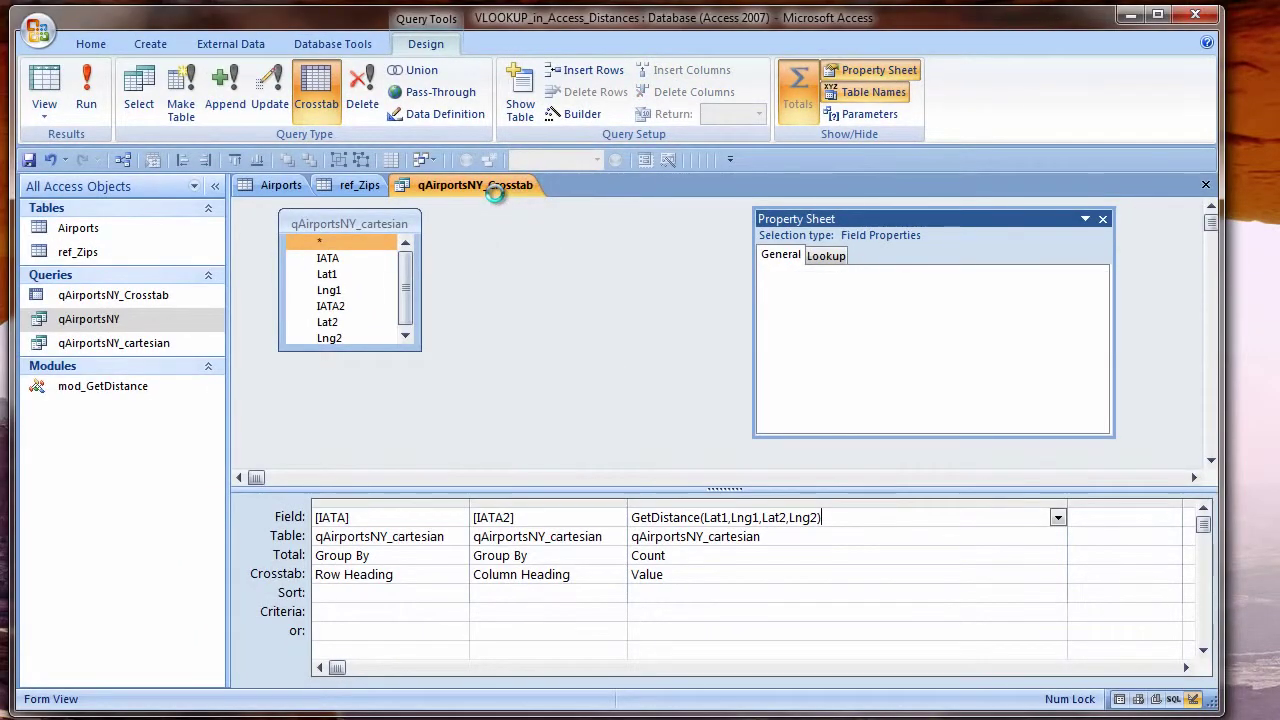
right_click(495, 188)
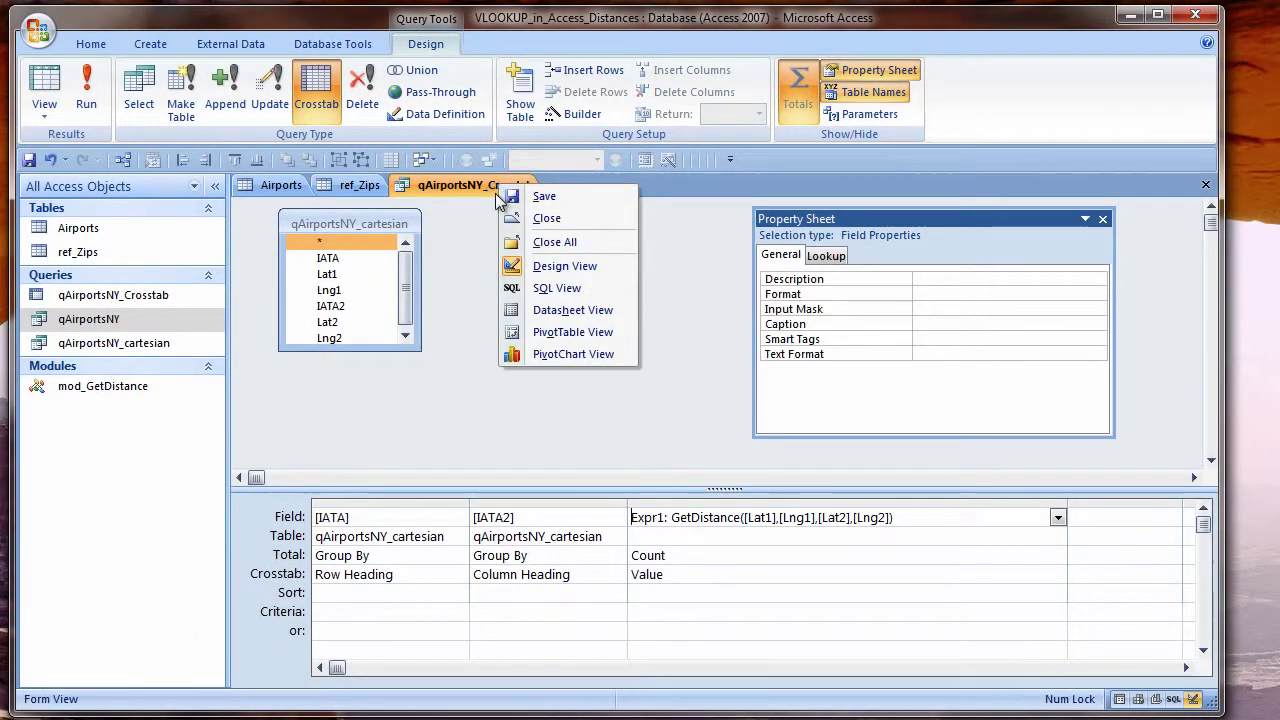
click(497, 183)
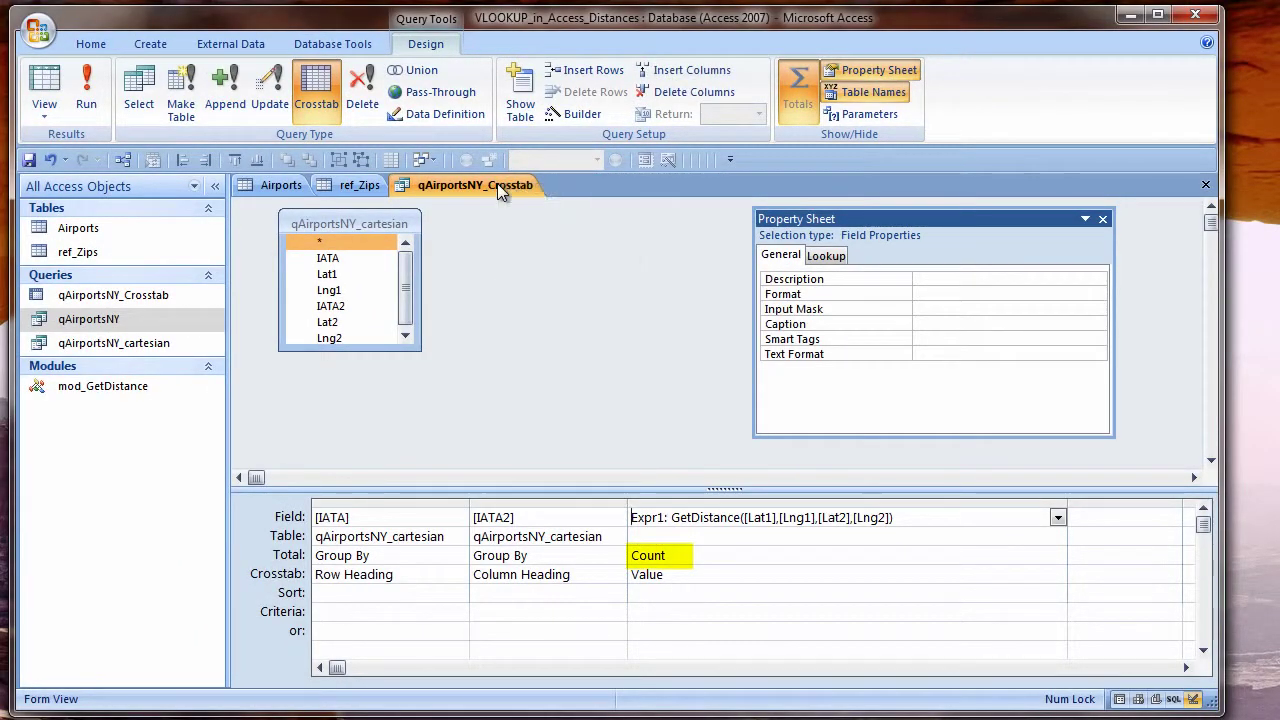
Set the Total setting of the GetDistance value column to First
click(687, 554)
key(Down)
key(Down)
key(Down)
key(Down)
key(Down)
key(Down)
key(Down)
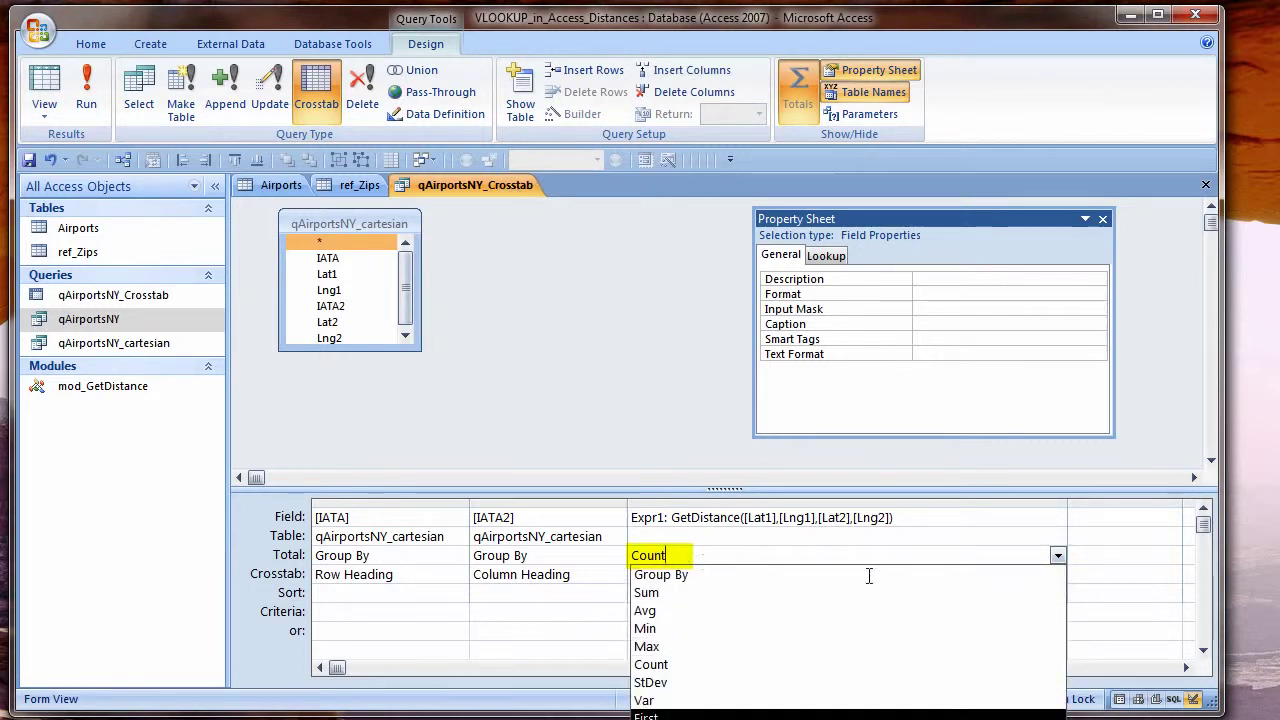
key(Return)
right_click(511, 190)
click(671, 650)
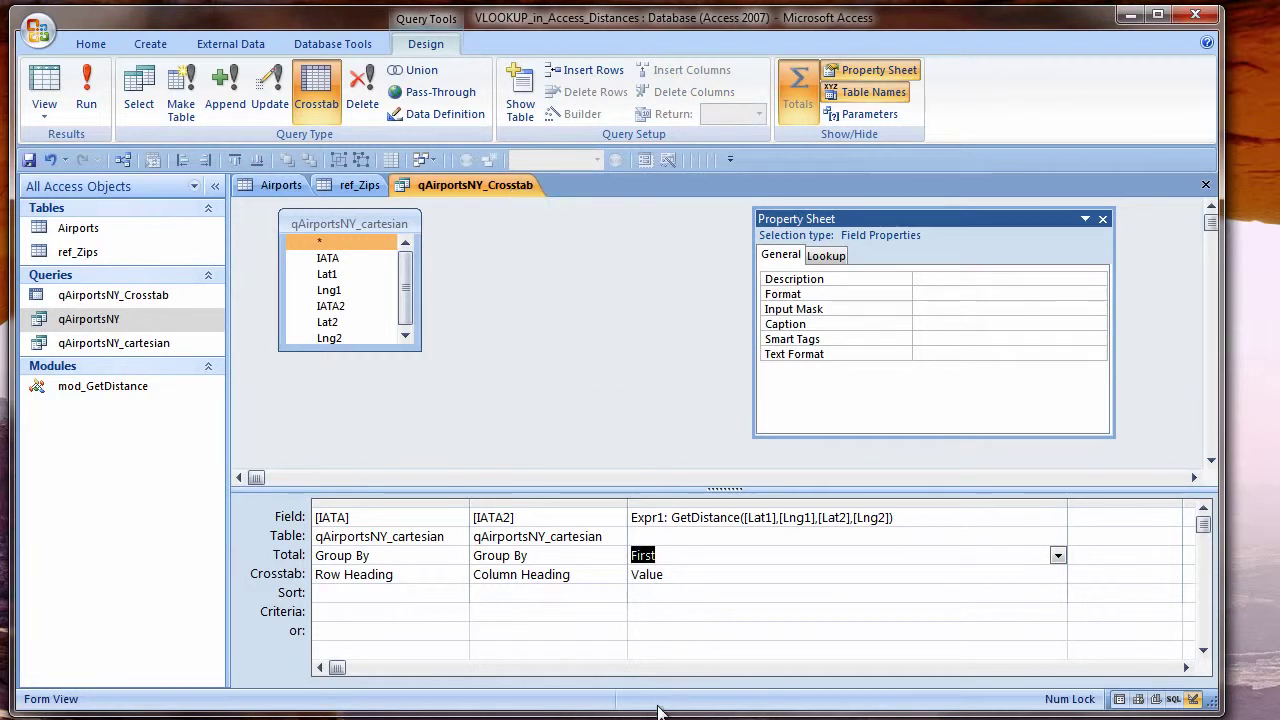
Save the crosstab query and show it in Datasheet view
right_click(492, 190)
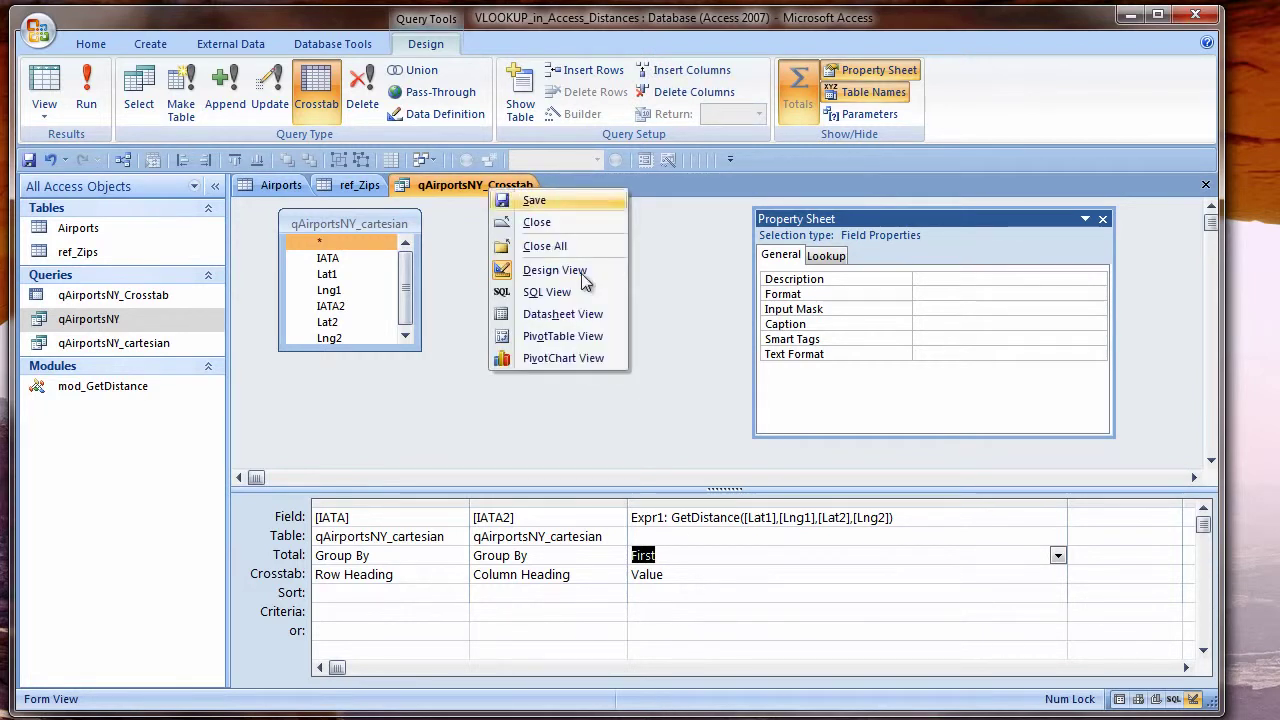
key(Down)
key(Down)
key(Down)
key(Down)
key(Return)
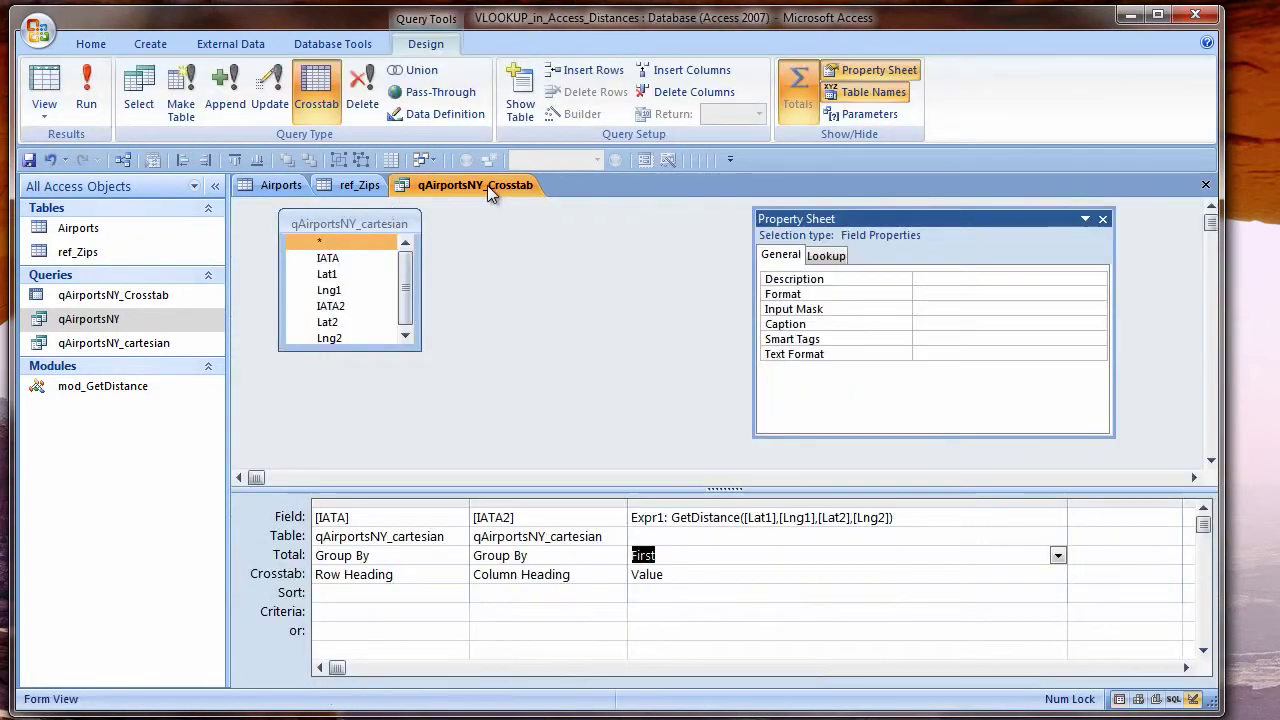
right_click(492, 193)
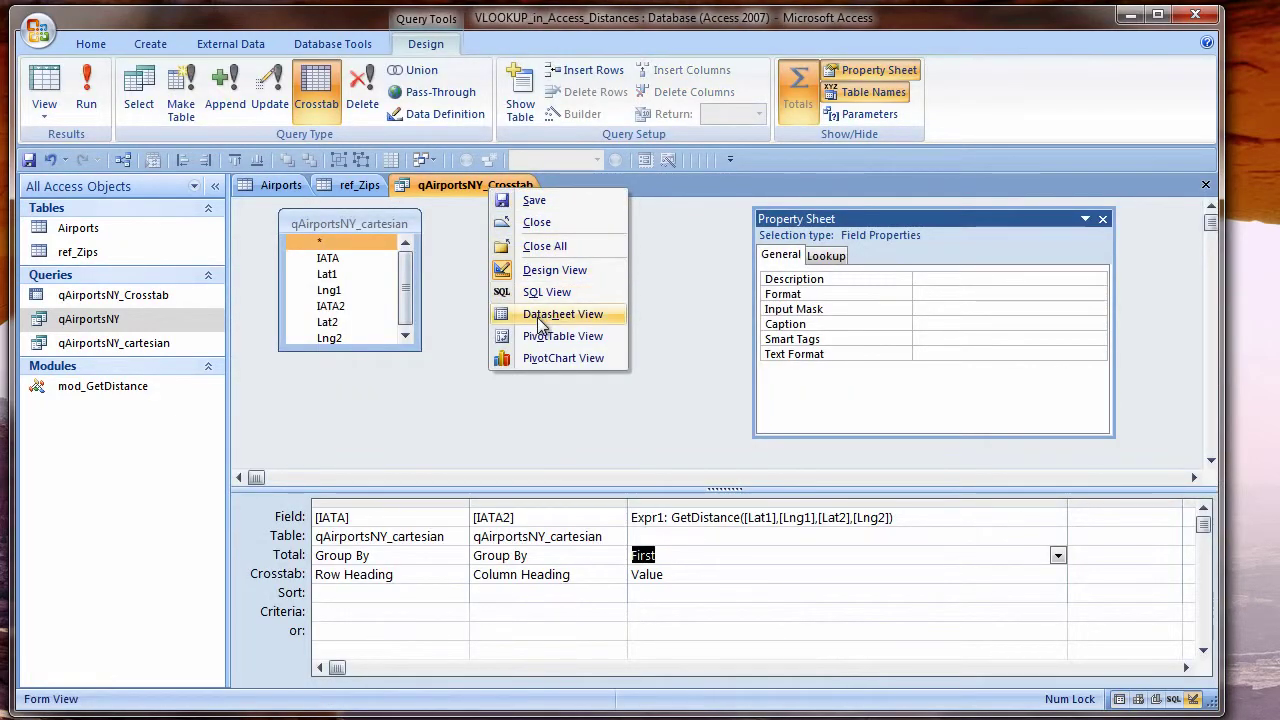
click(535, 316)
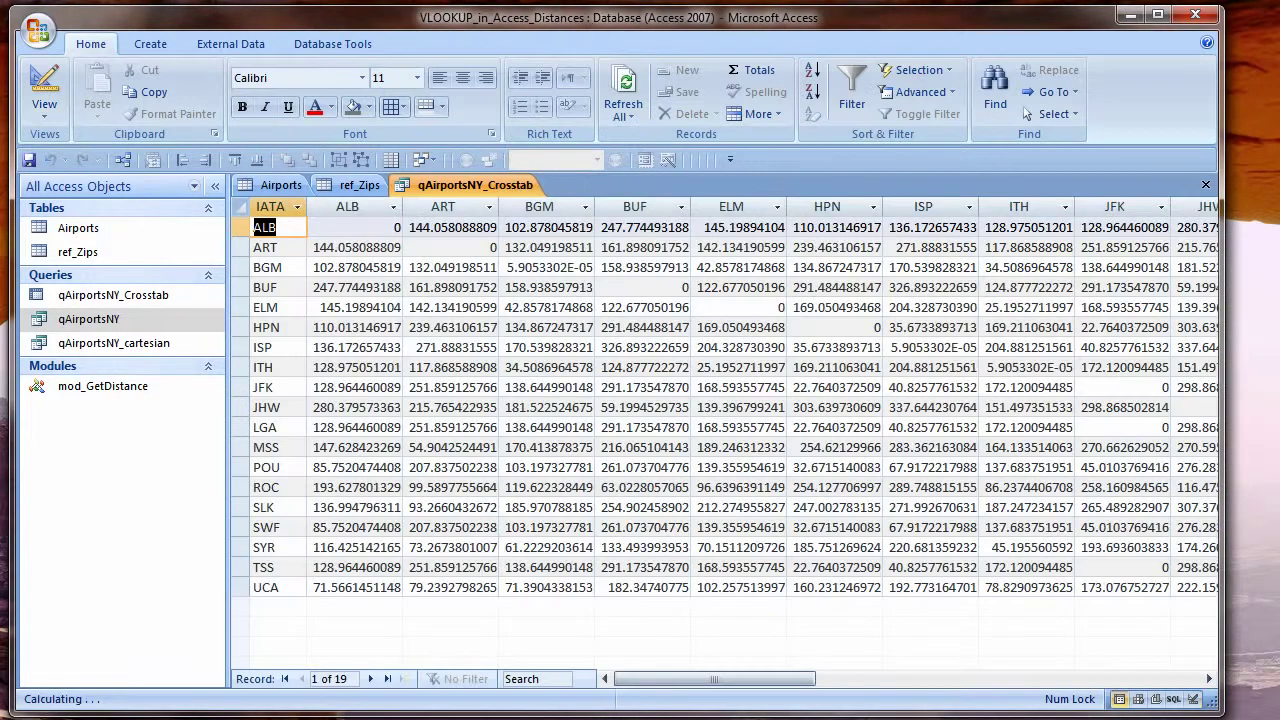
Switch to the Excel Distances worksheet and move its window aside to compare the distances with the Access crosstab
key(alt+Tab)
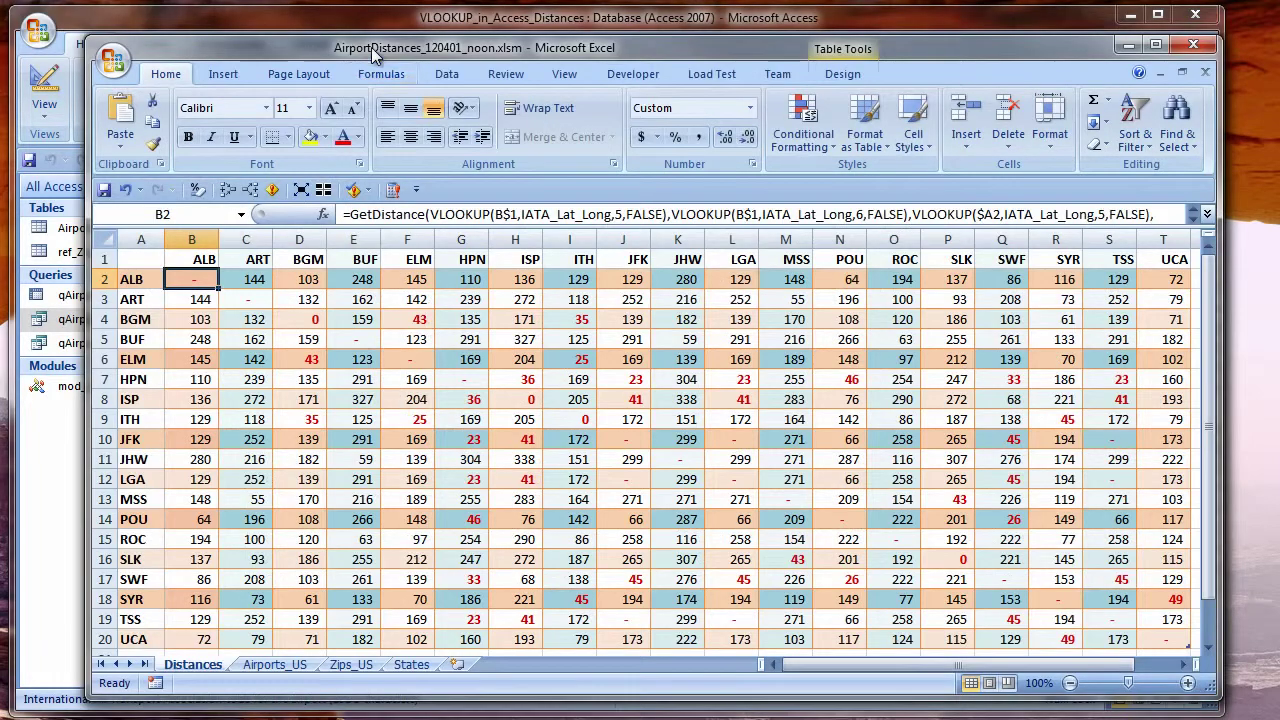
drag(371, 45, 767, 195)
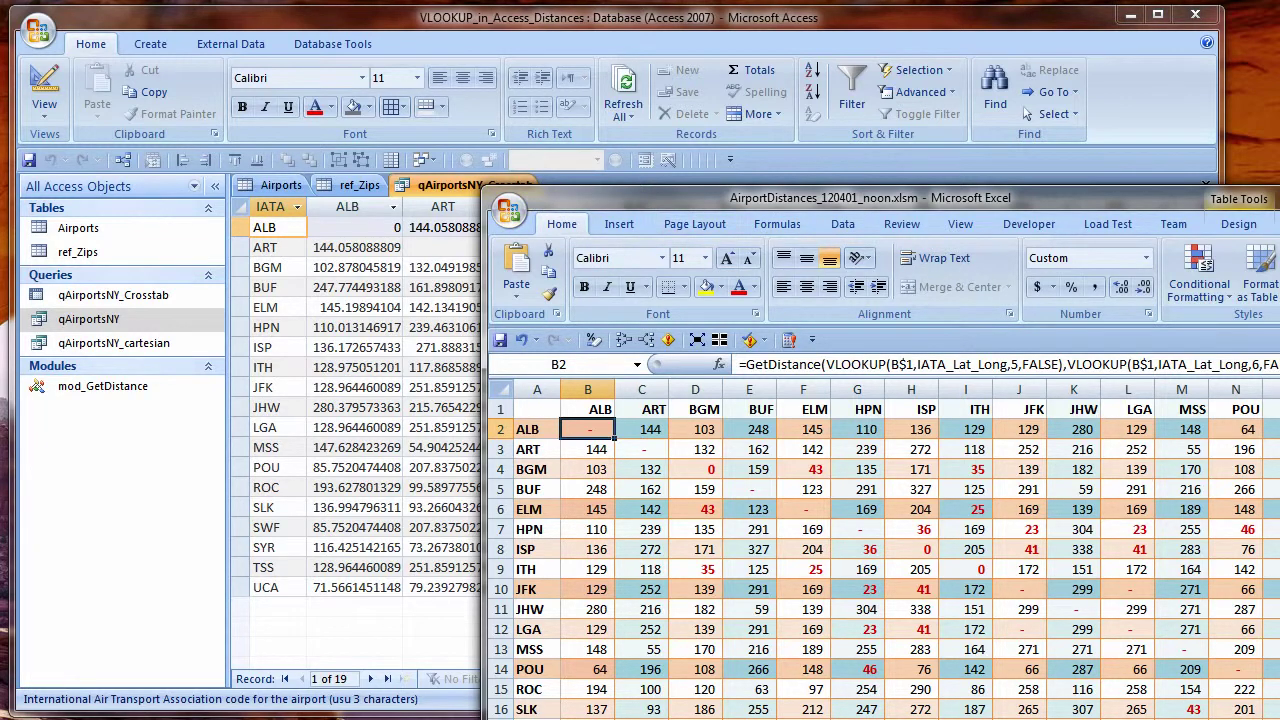
key(super+Down)
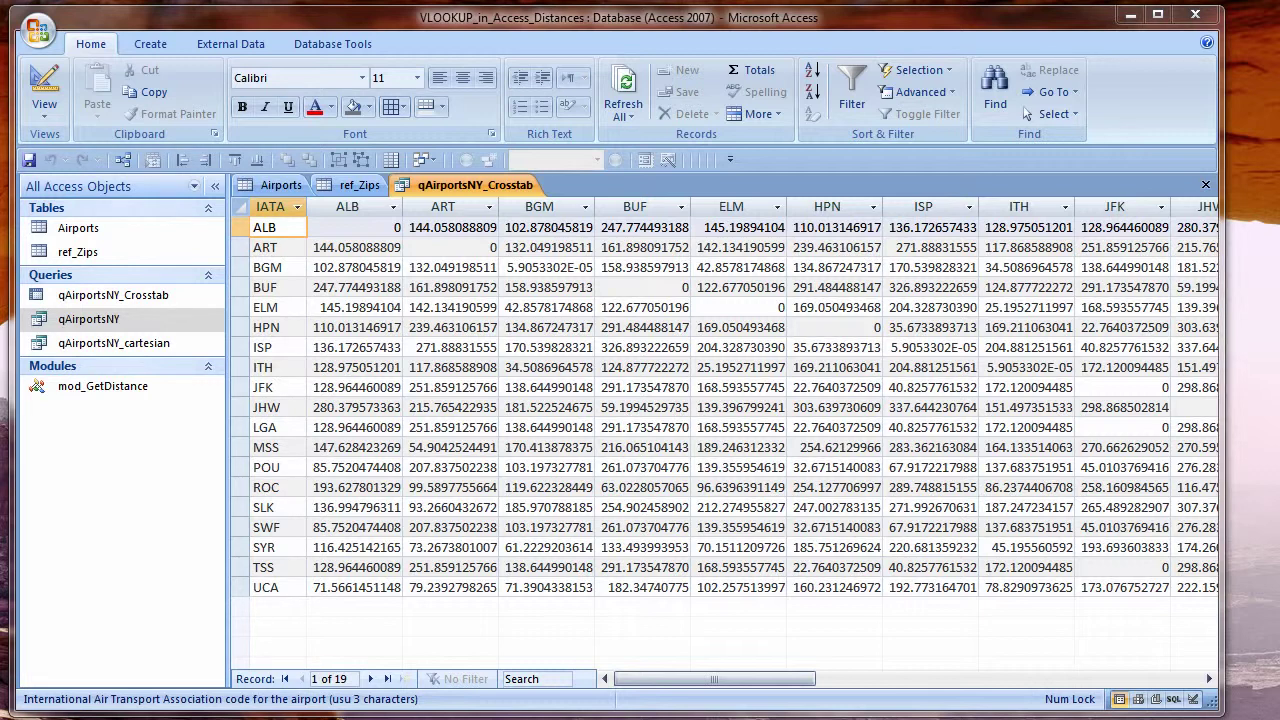
Close the crosstab query and the Airports and ref_Zips tables, and create a report from qAirportsNY_Crosstab
right_click(503, 183)
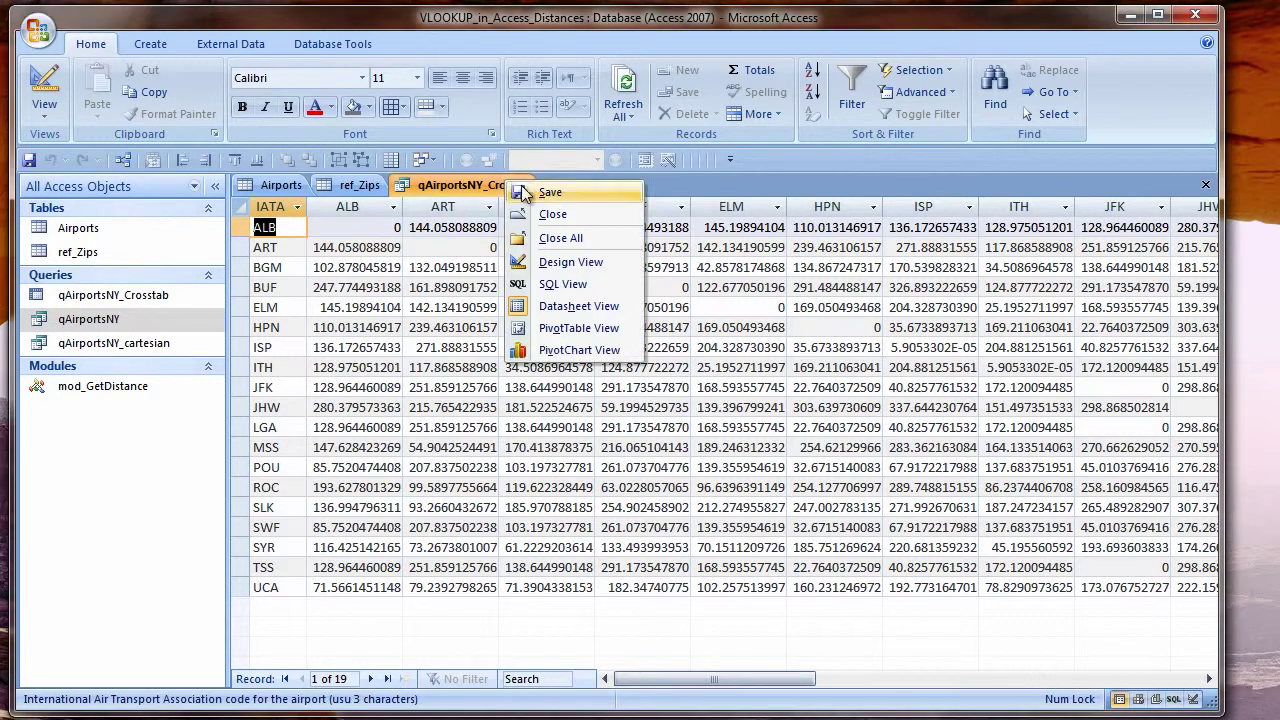
click(548, 212)
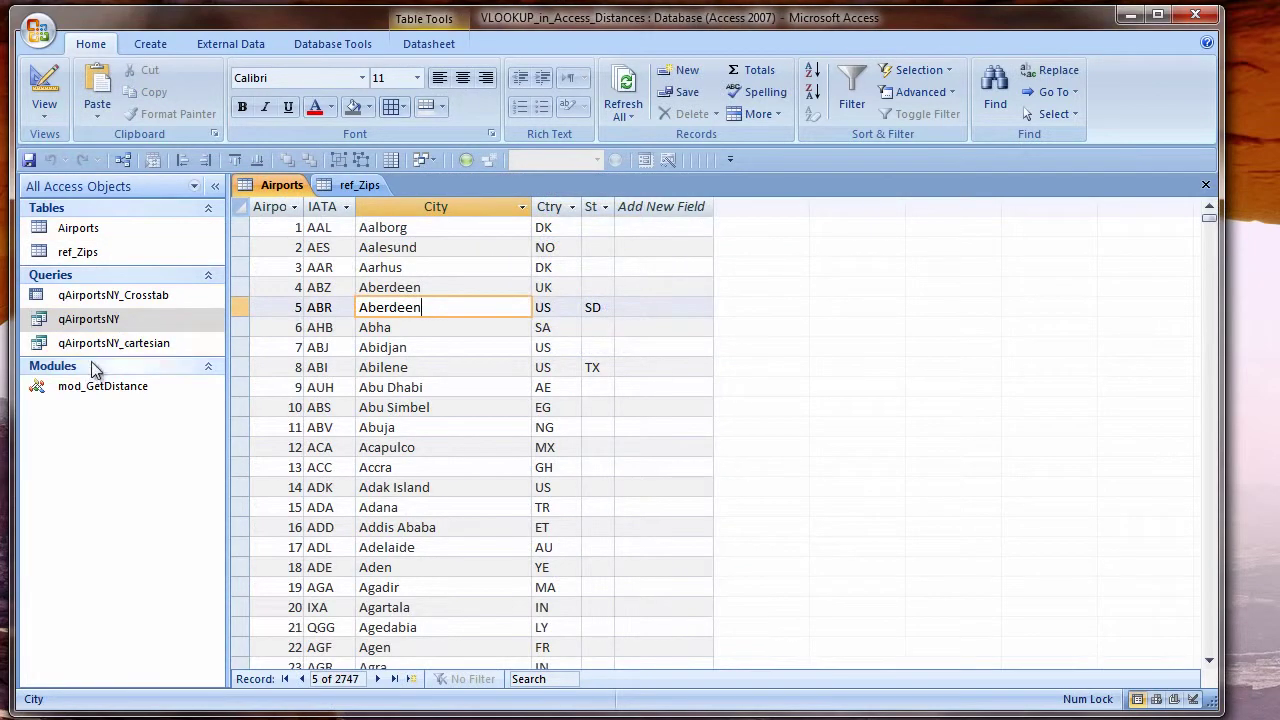
click(93, 297)
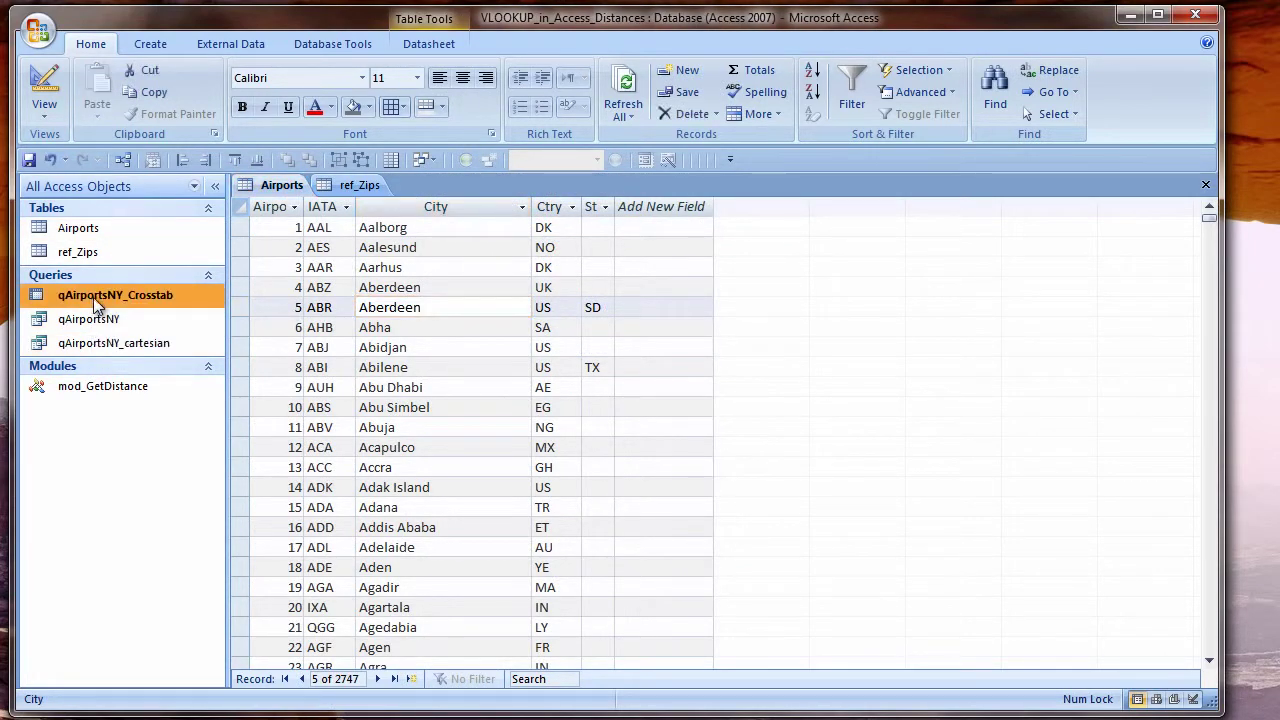
right_click(280, 185)
click(305, 216)
right_click(297, 193)
click(317, 217)
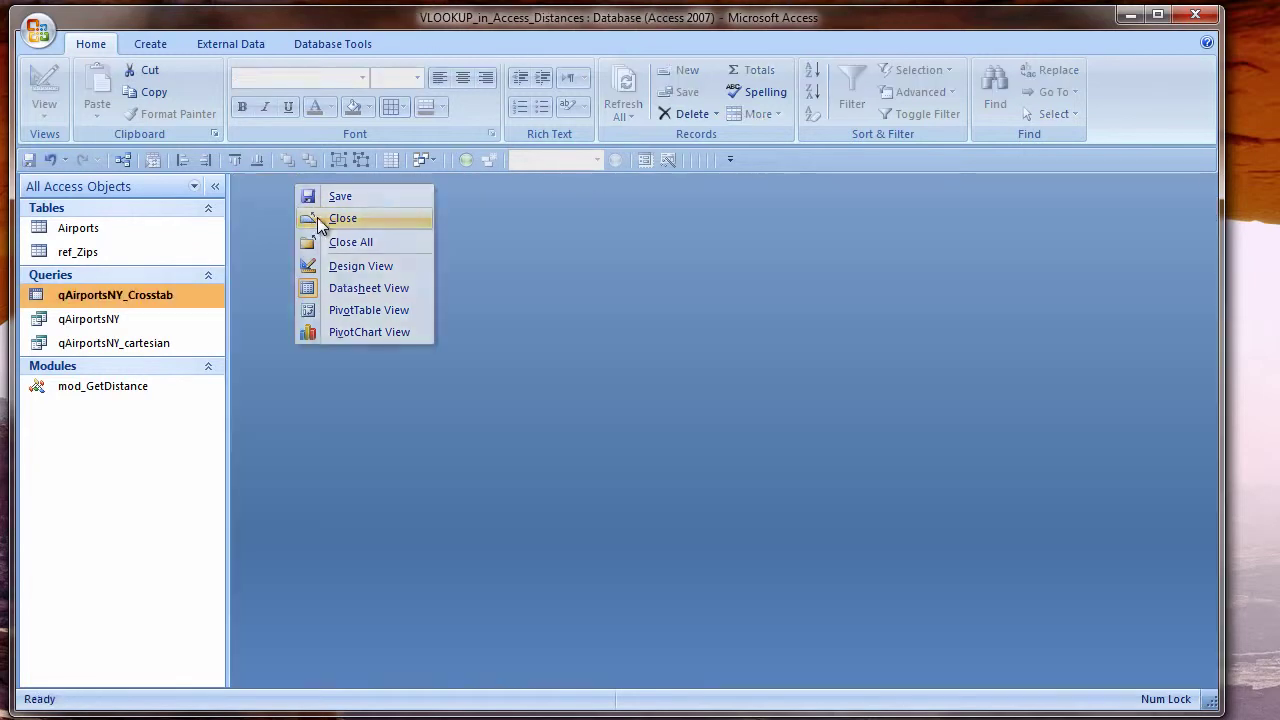
click(150, 44)
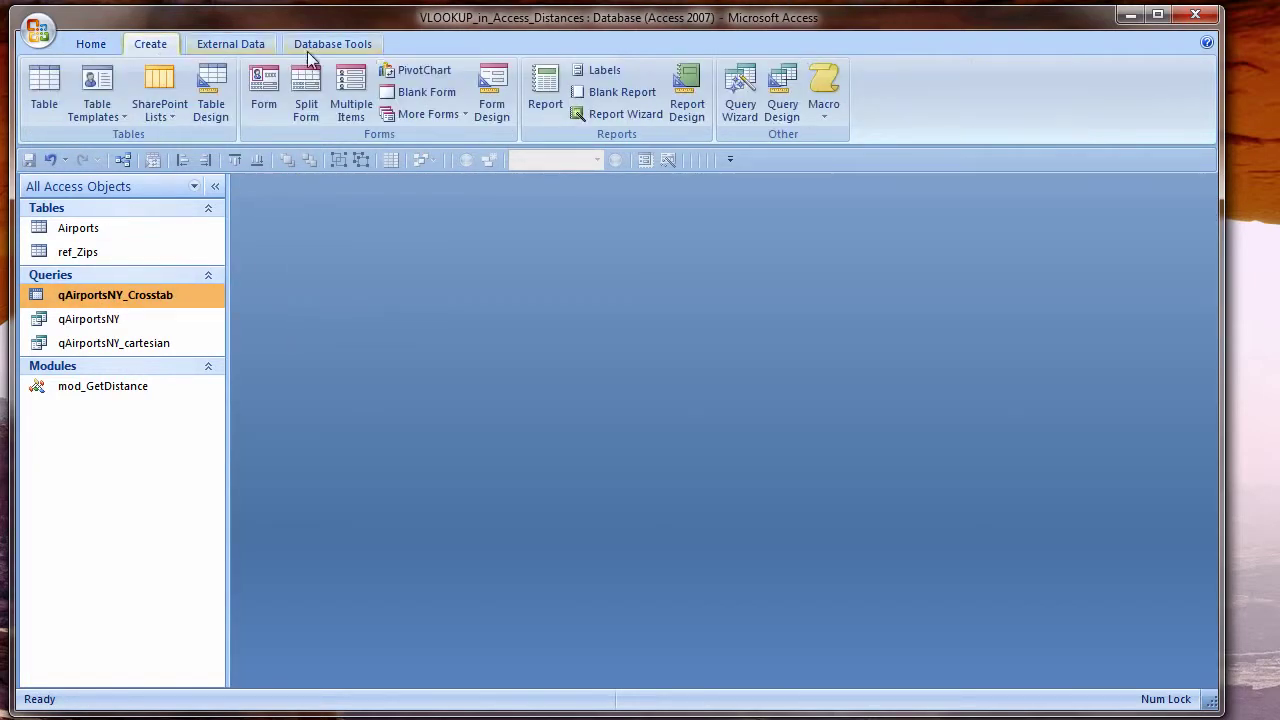
click(545, 95)
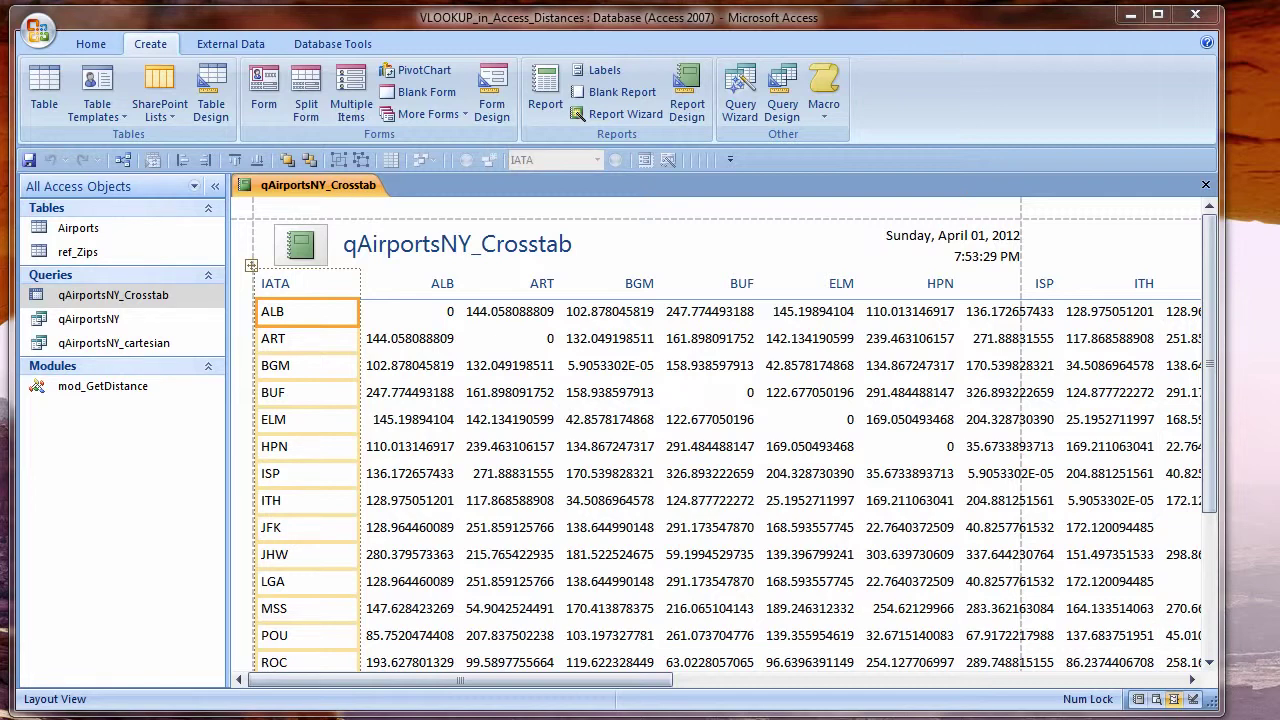
Switch to the Excel Distances worksheet and examine its row shading, picking out rows 2, 10 and 14
key(alt+Tab)
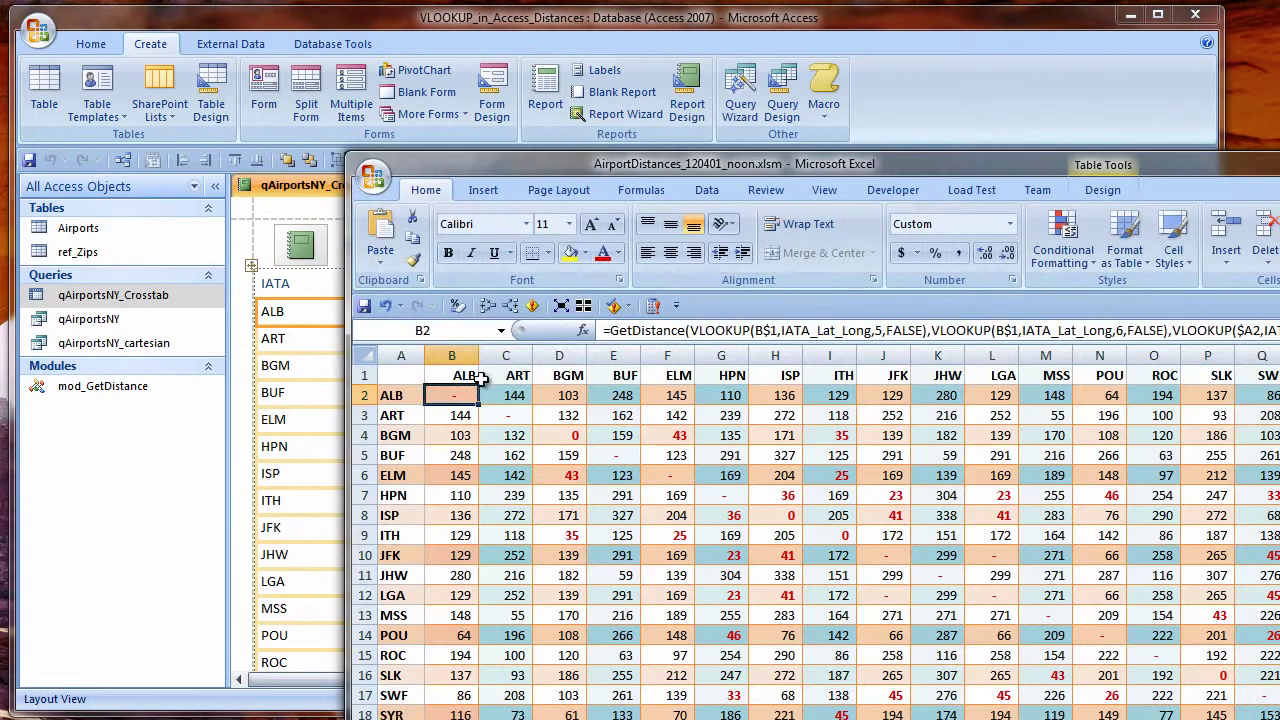
click(364, 396)
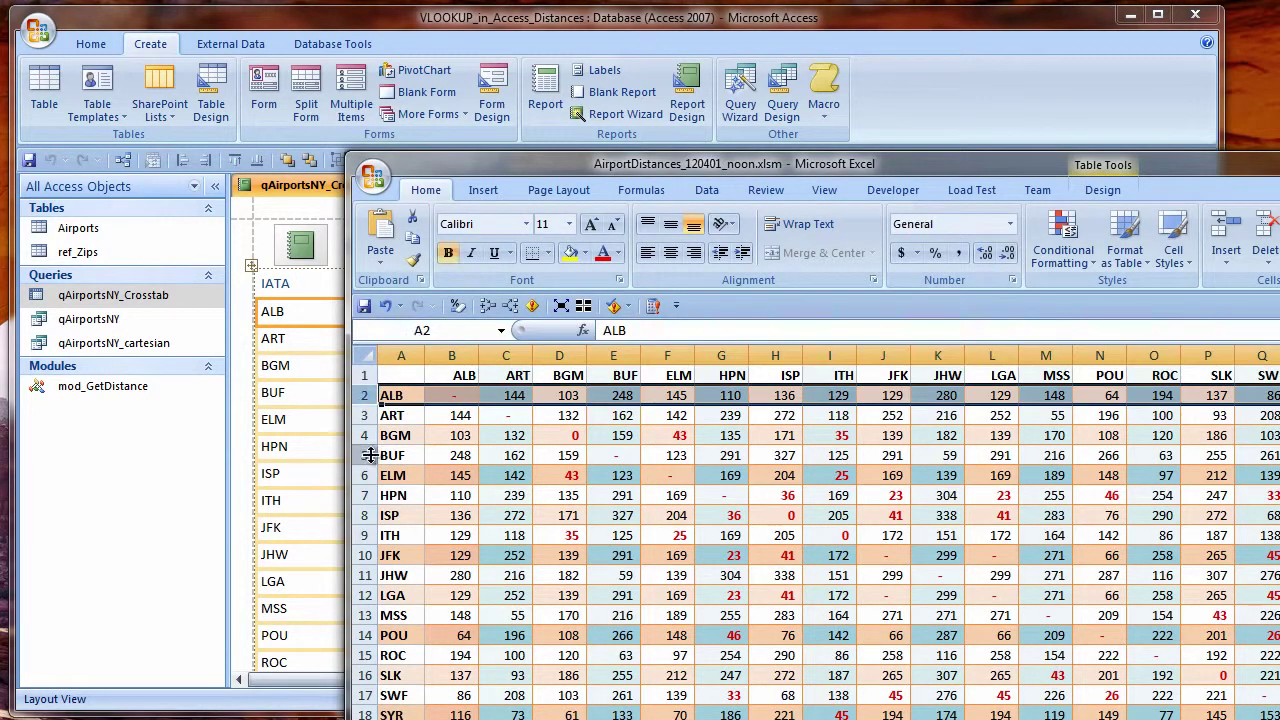
click(364, 556)
click(364, 635)
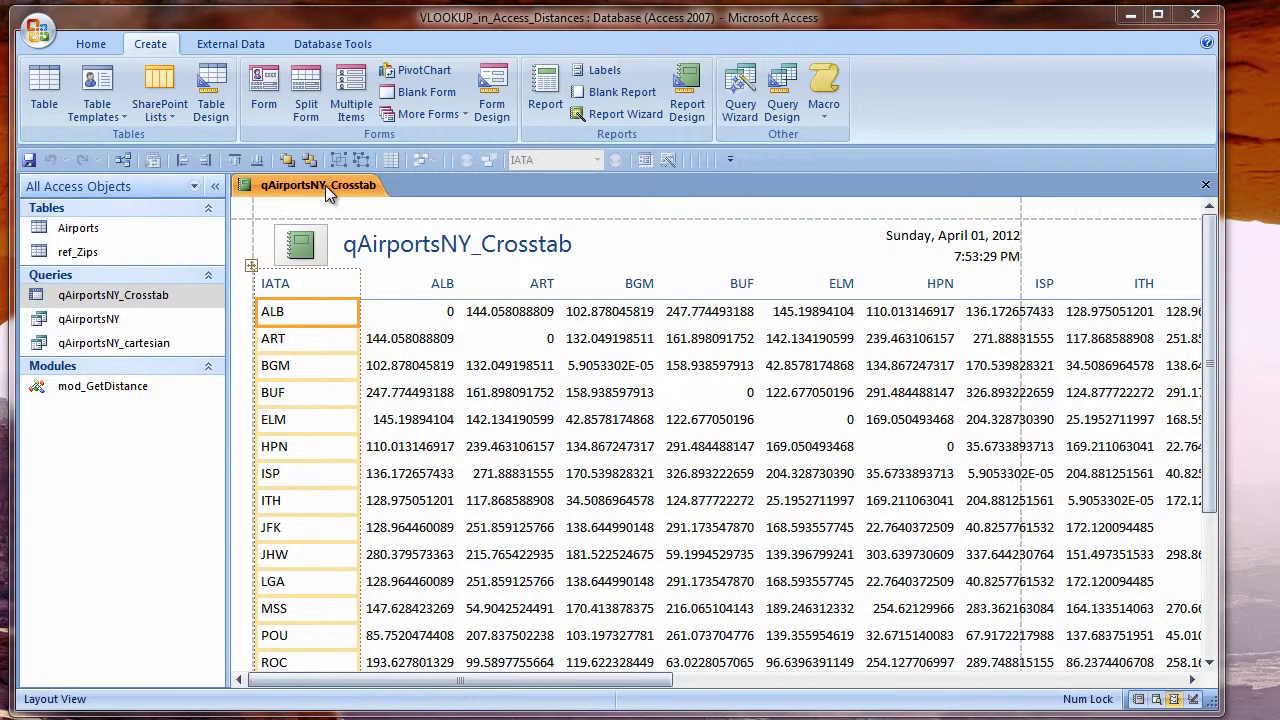
Open the crosstab report in Design view and make room by hiding the Navigation Pane and moving the Property Sheet below the sections
right_click(325, 186)
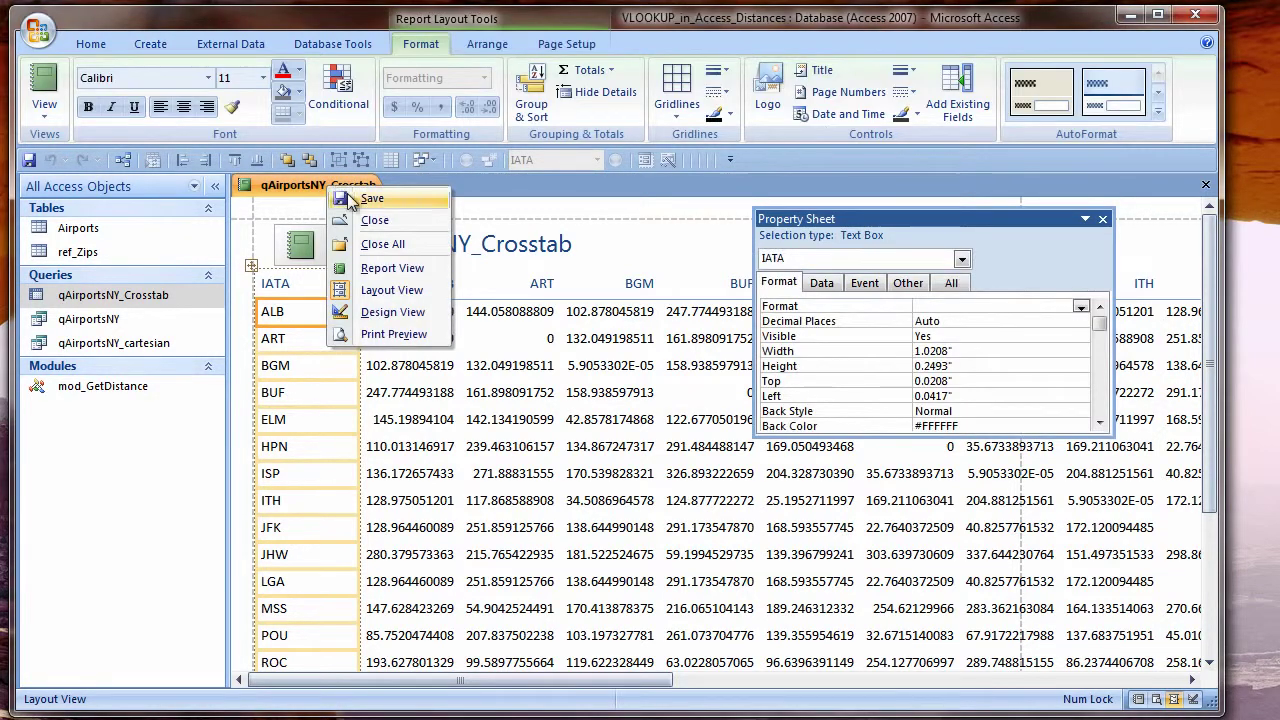
click(394, 313)
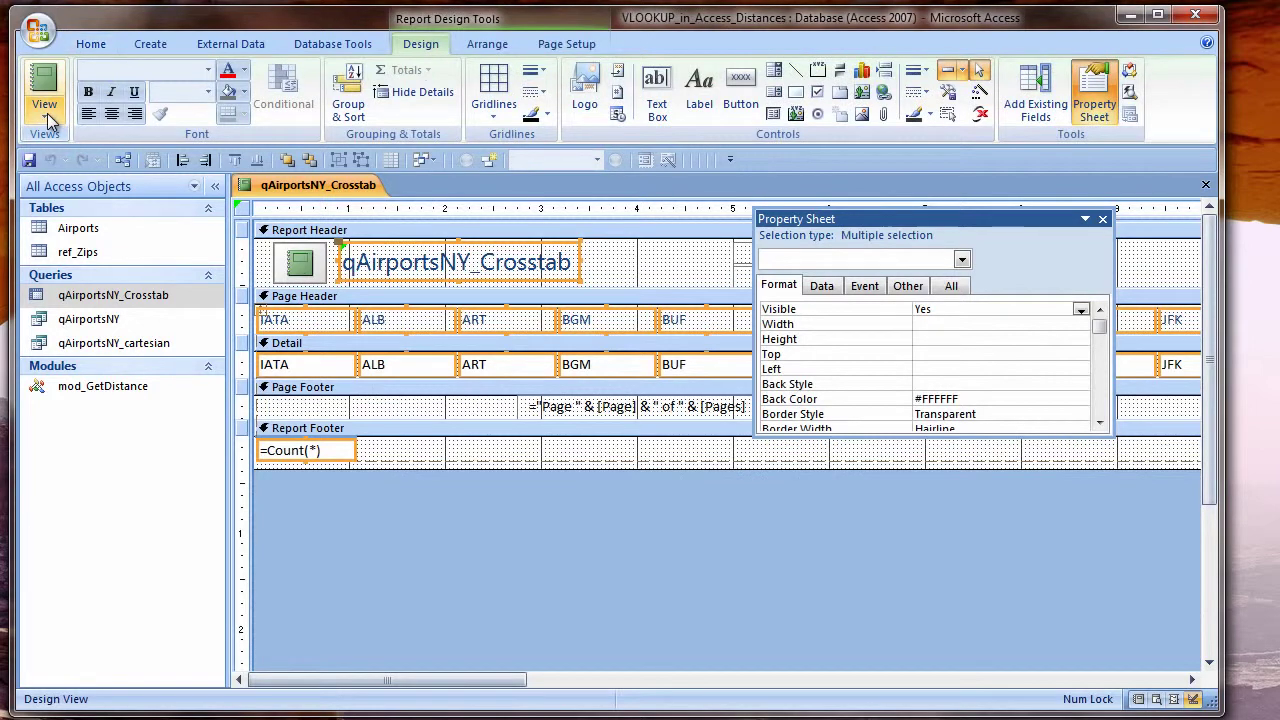
click(45, 115)
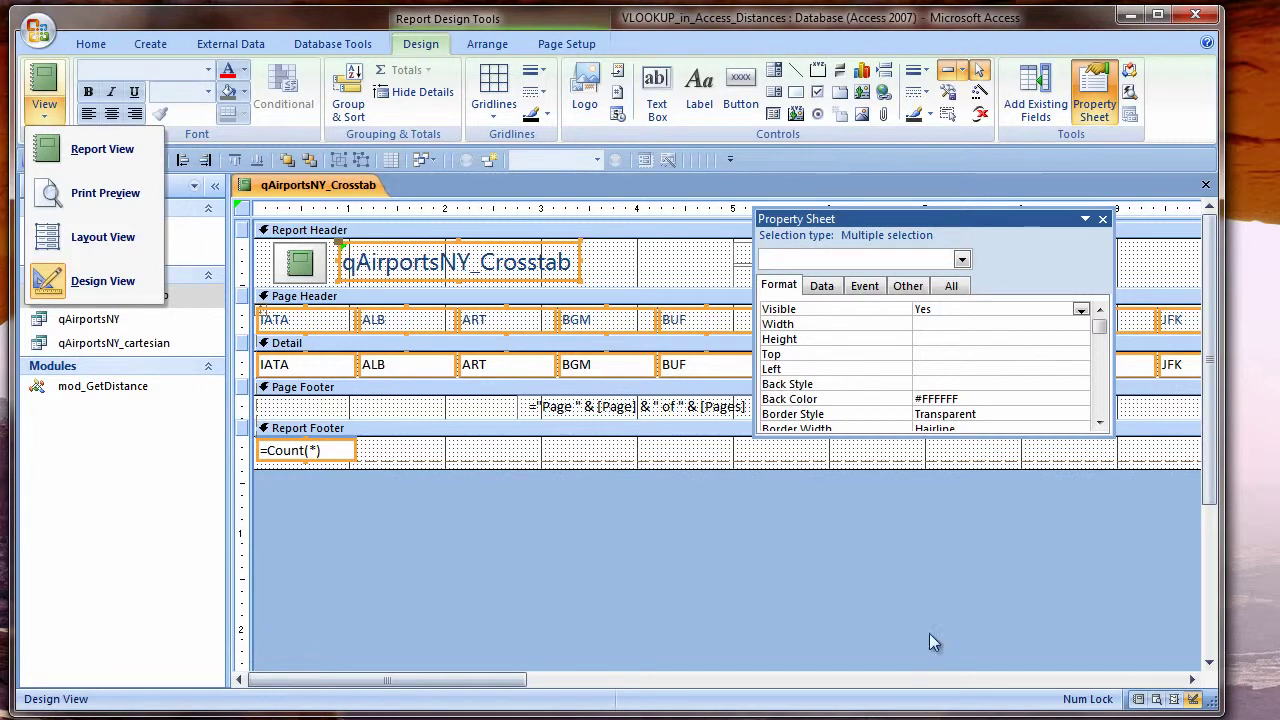
click(982, 220)
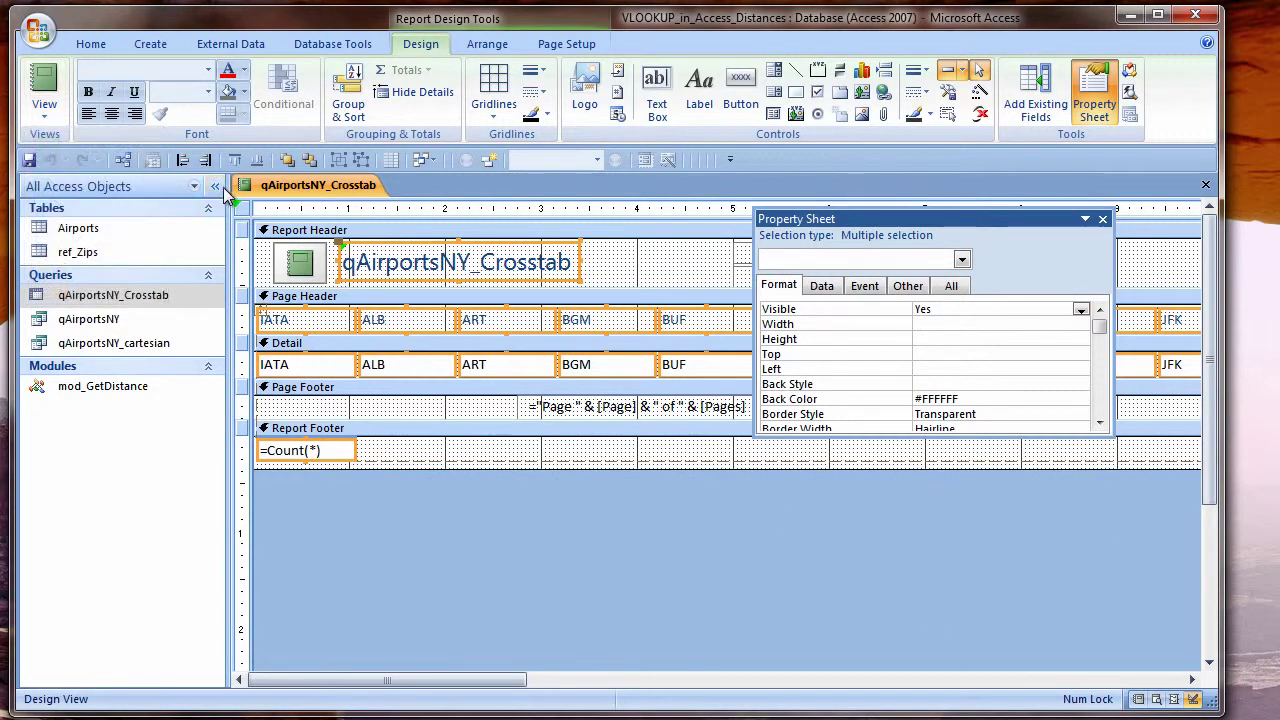
key(F11)
drag(893, 220, 971, 234)
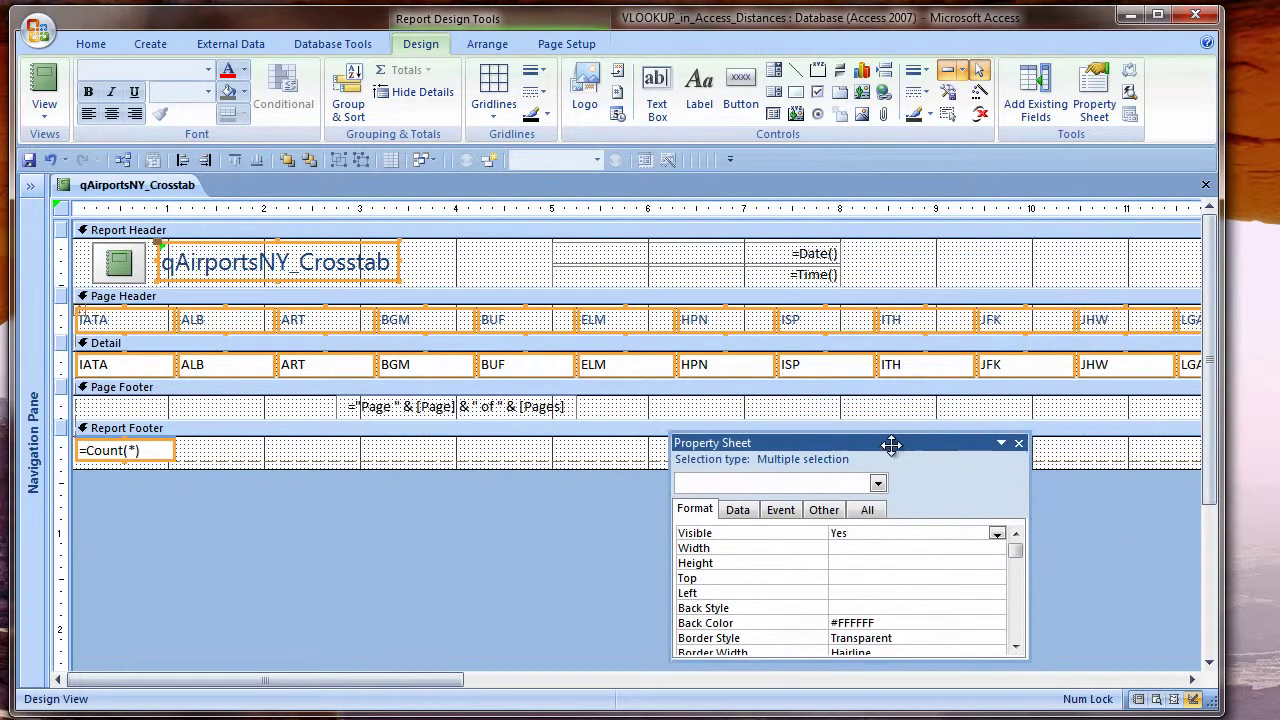
Set the width of all Page Header labels and Detail text boxes to 0.65"
drag(891, 452, 883, 478)
click(60, 319)
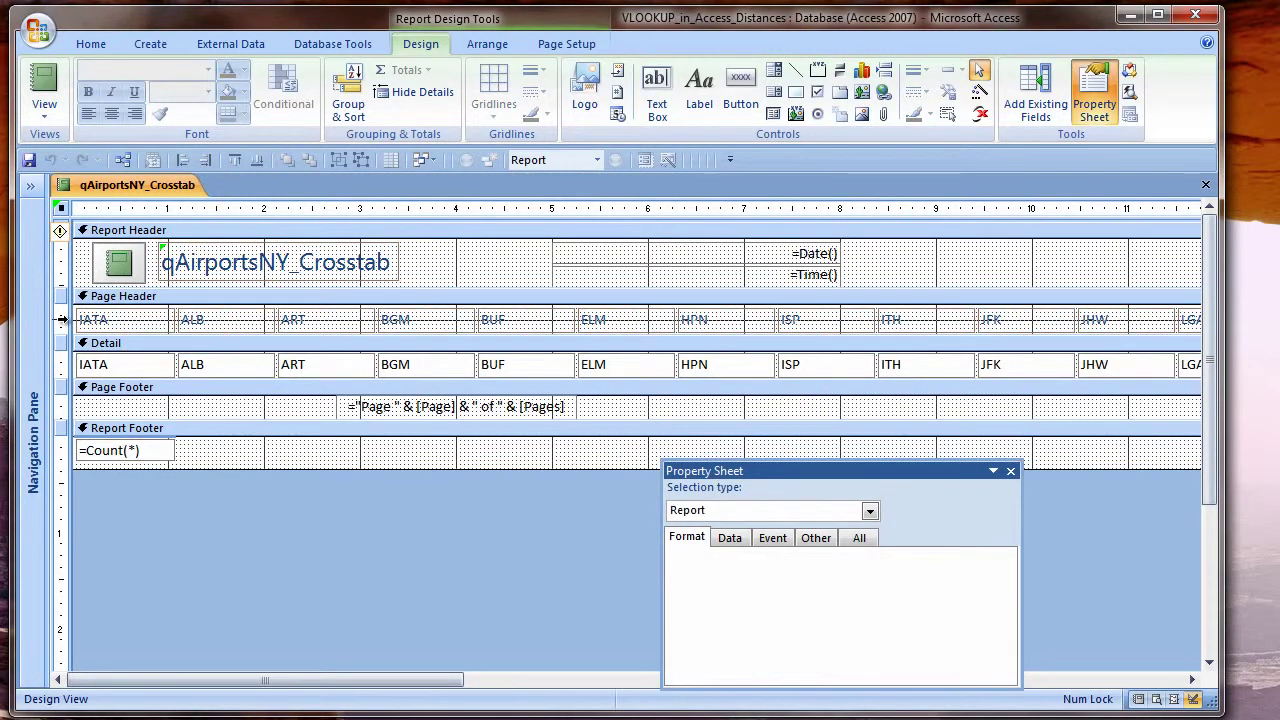
drag(60, 319, 55, 364)
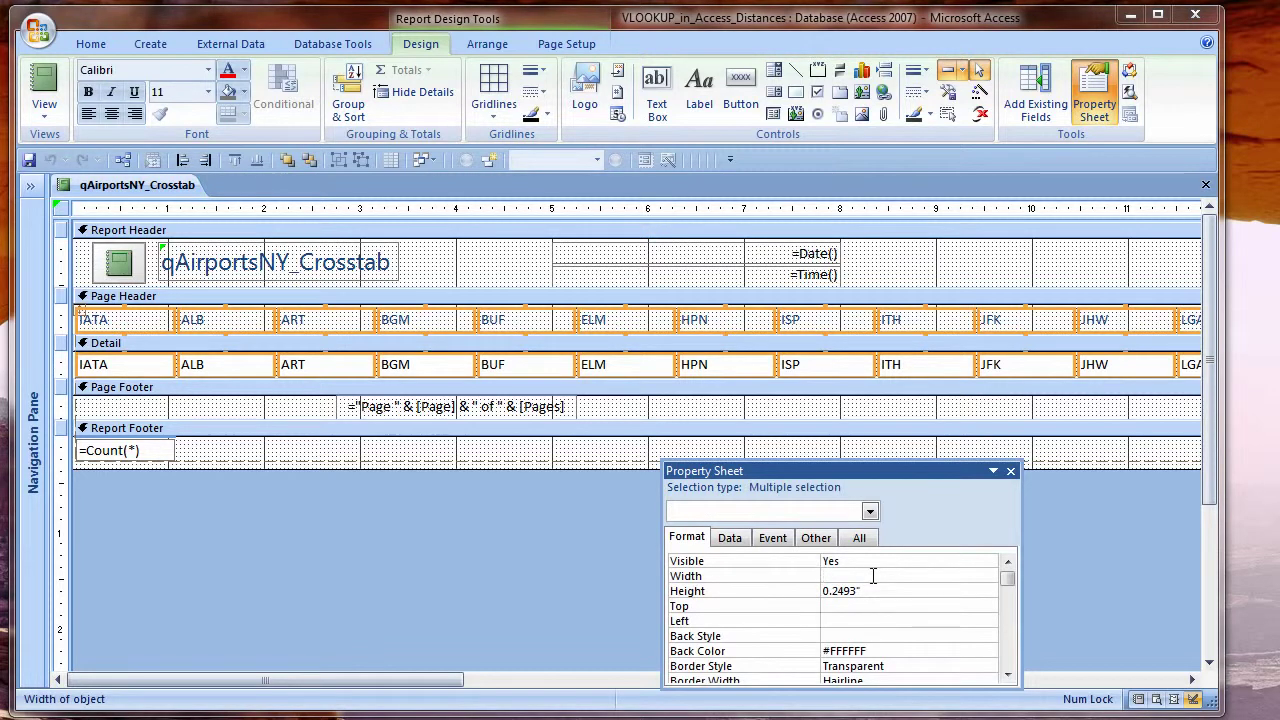
key(Return)
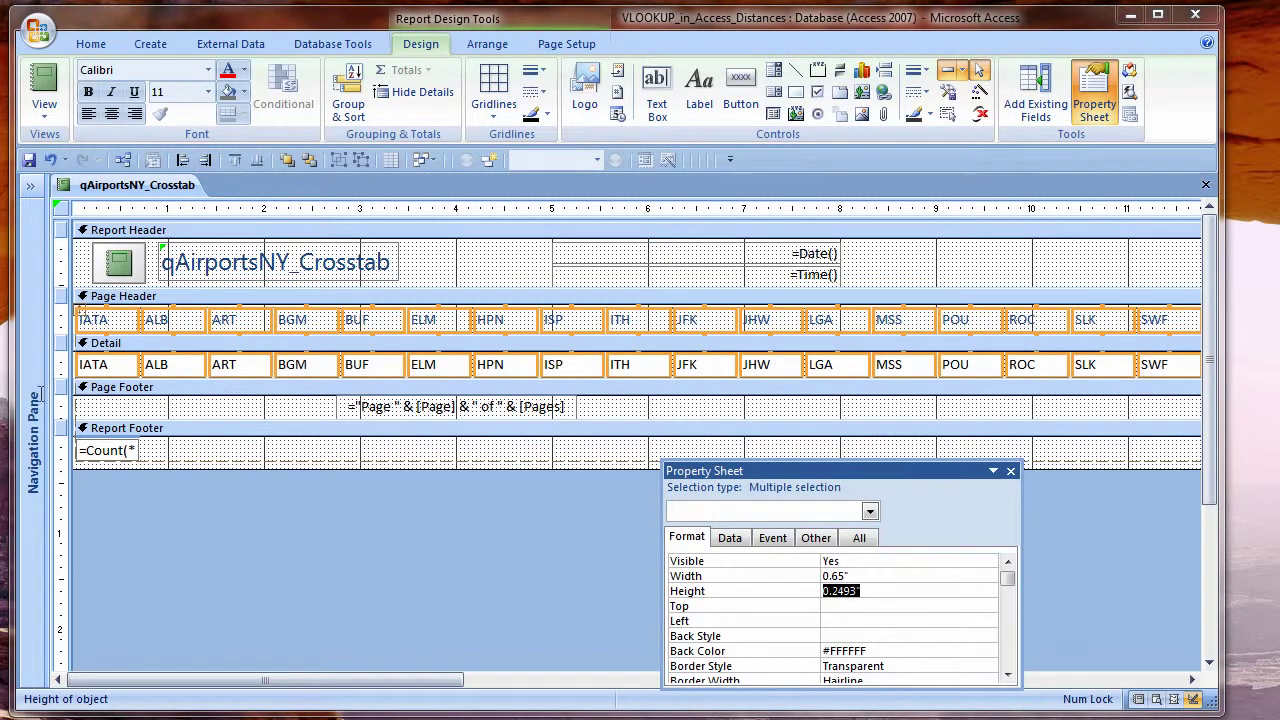
Format all Detail text boxes except IATA as Standard with 0 decimal places
click(108, 326)
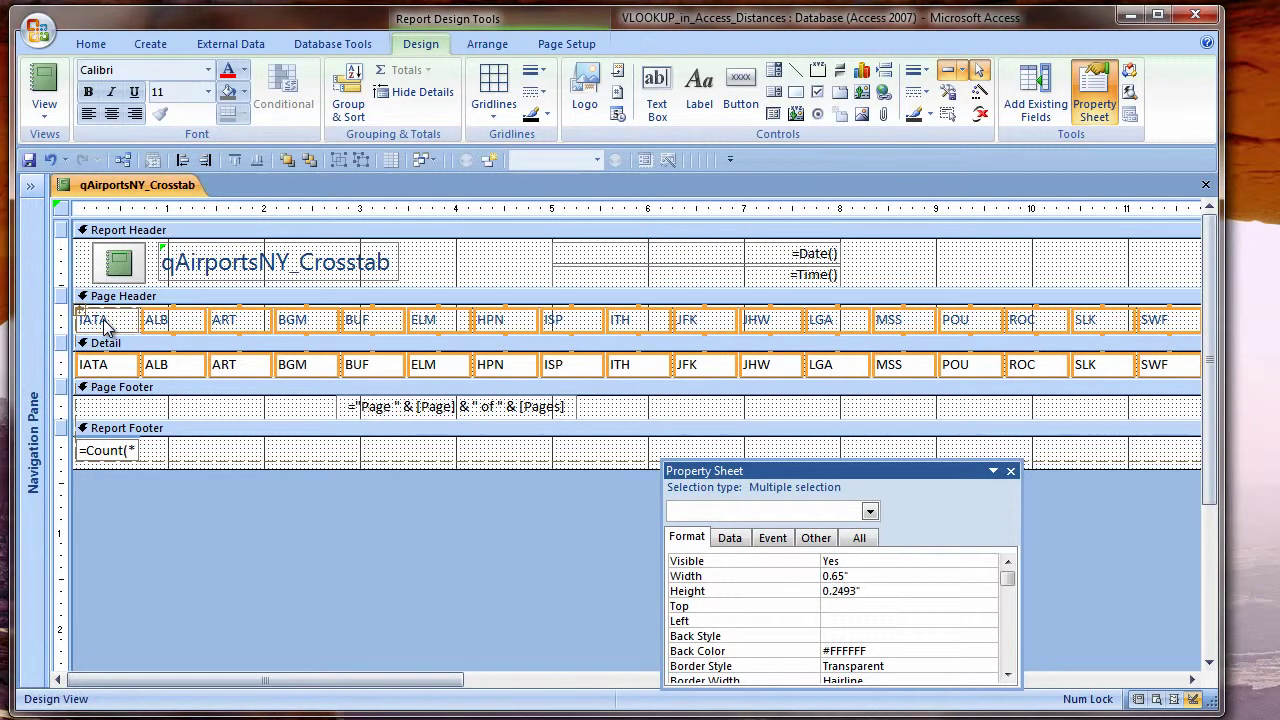
shift+click(95, 365)
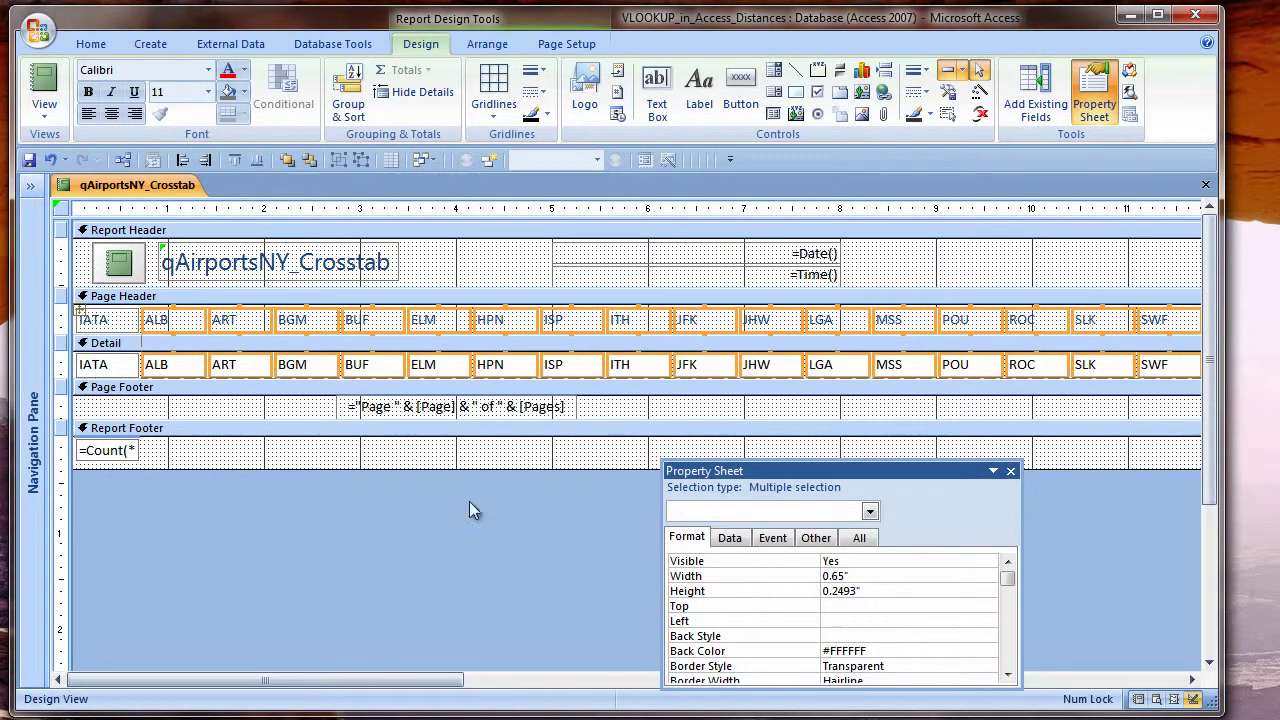
click(62, 364)
shift+click(95, 365)
click(877, 561)
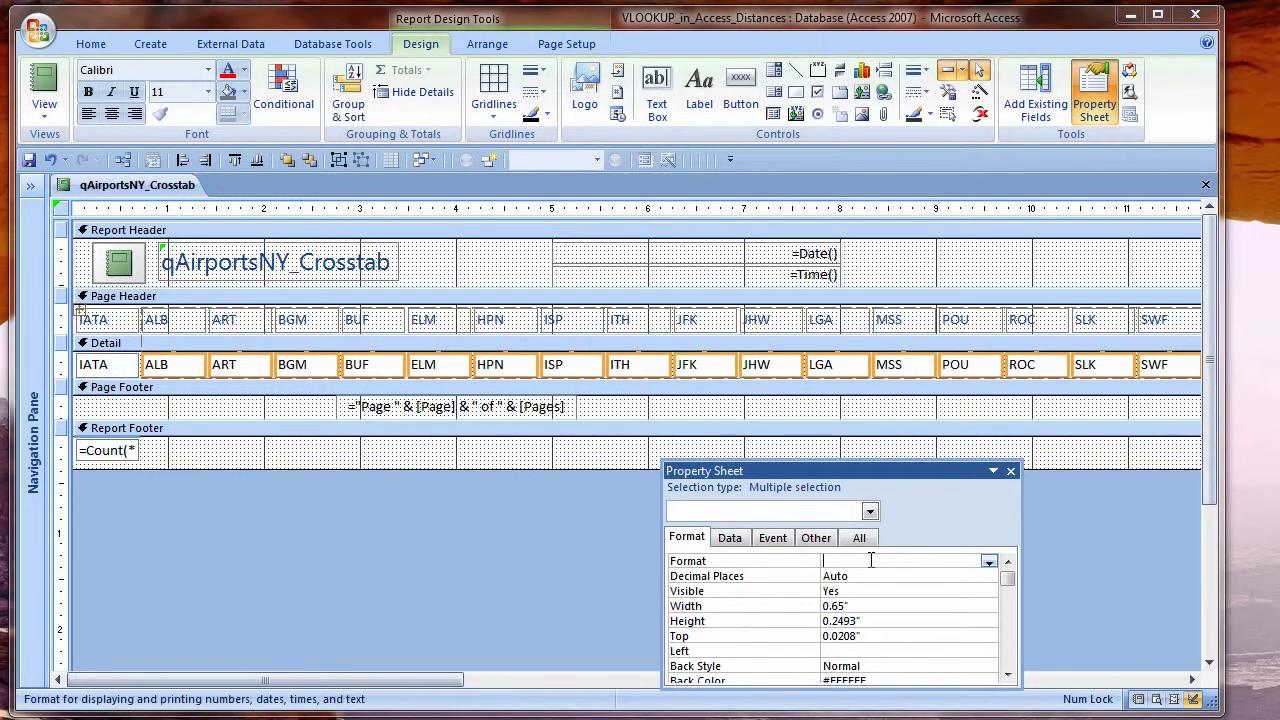
text(standard)
key(Tab)
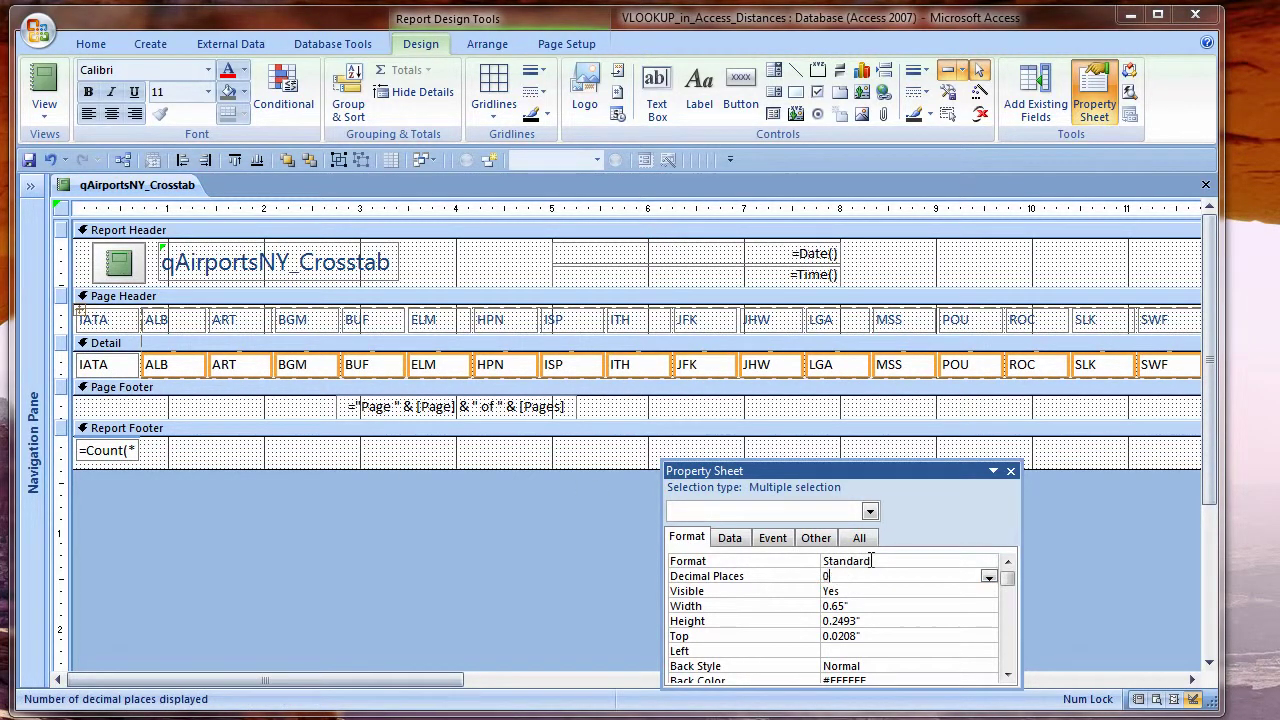
key(Tab)
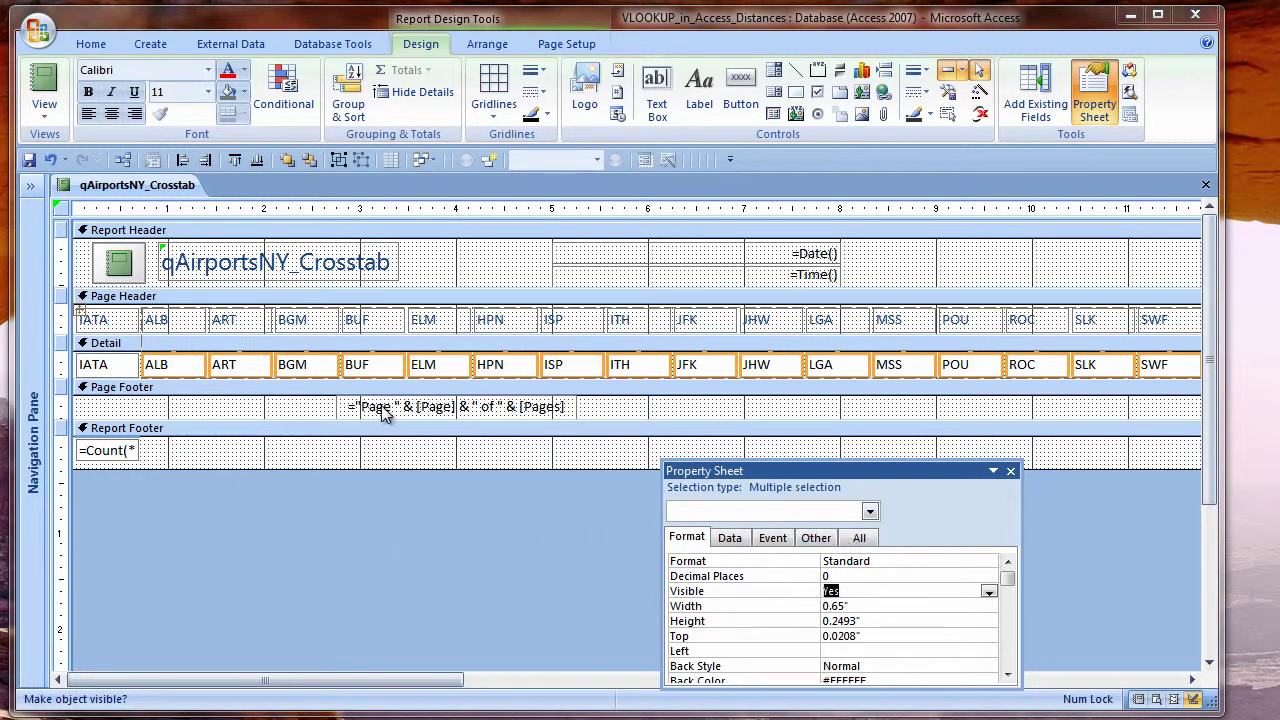
Move the page number text box into the Report Header beside the date and time, and collapse the Page Footer
drag(386, 409, 945, 278)
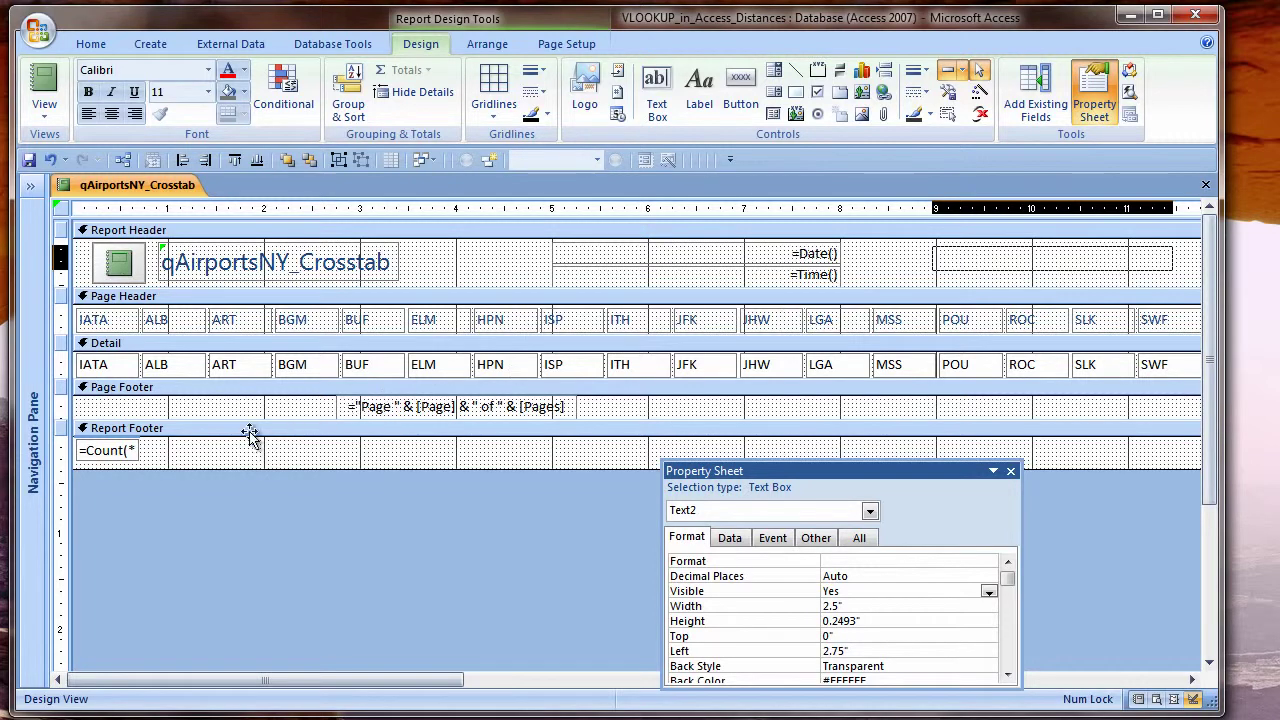
click(64, 414)
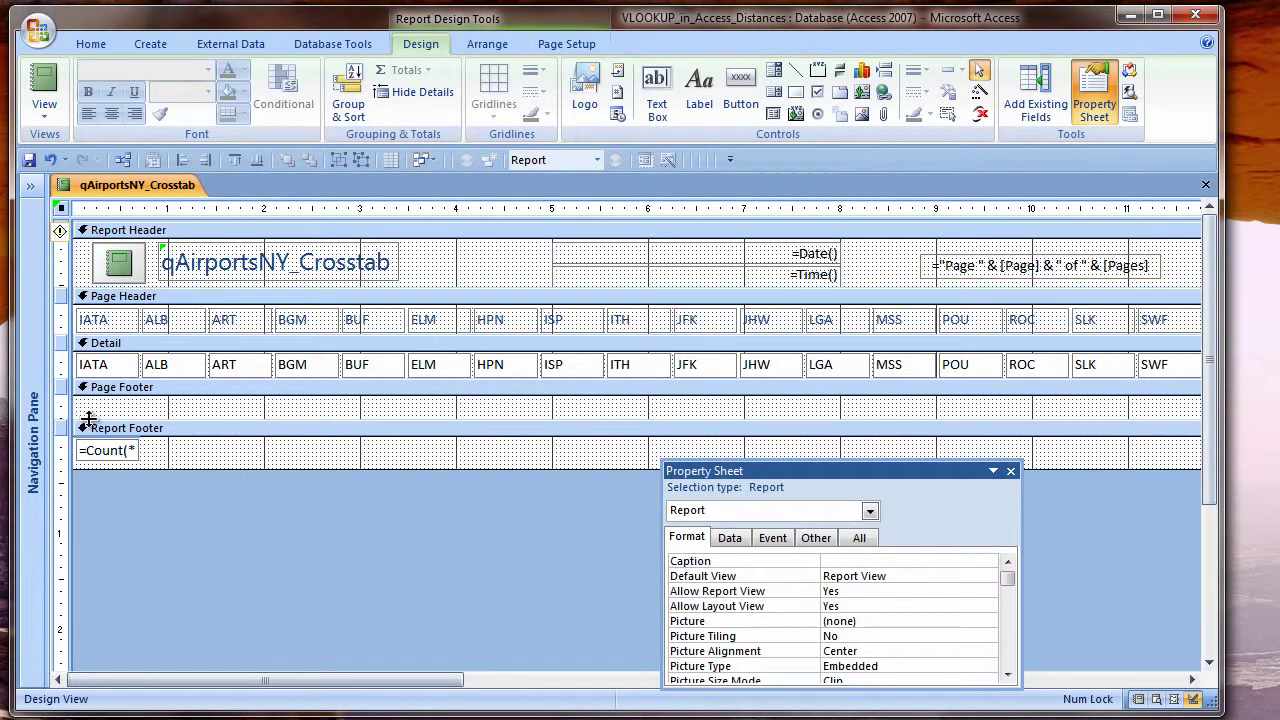
drag(92, 420, 95, 393)
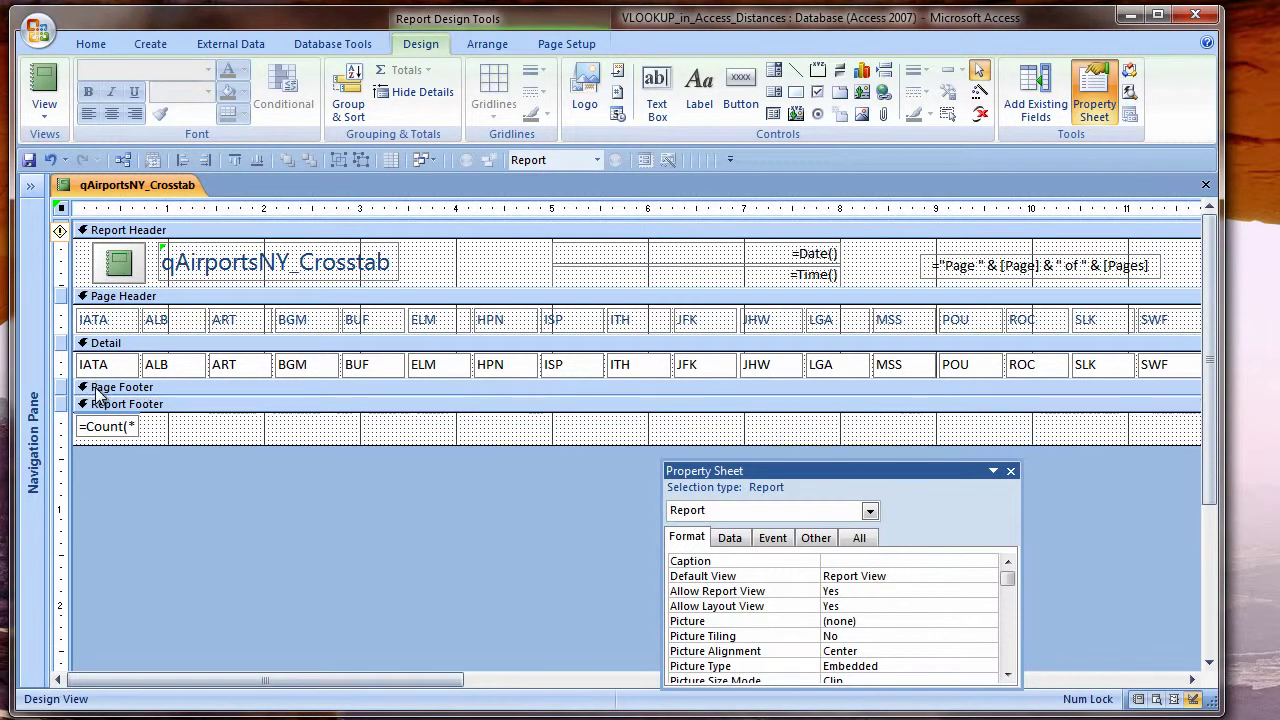
Delete the record count from the Report Footer and collapse that section
click(62, 430)
key(Delete)
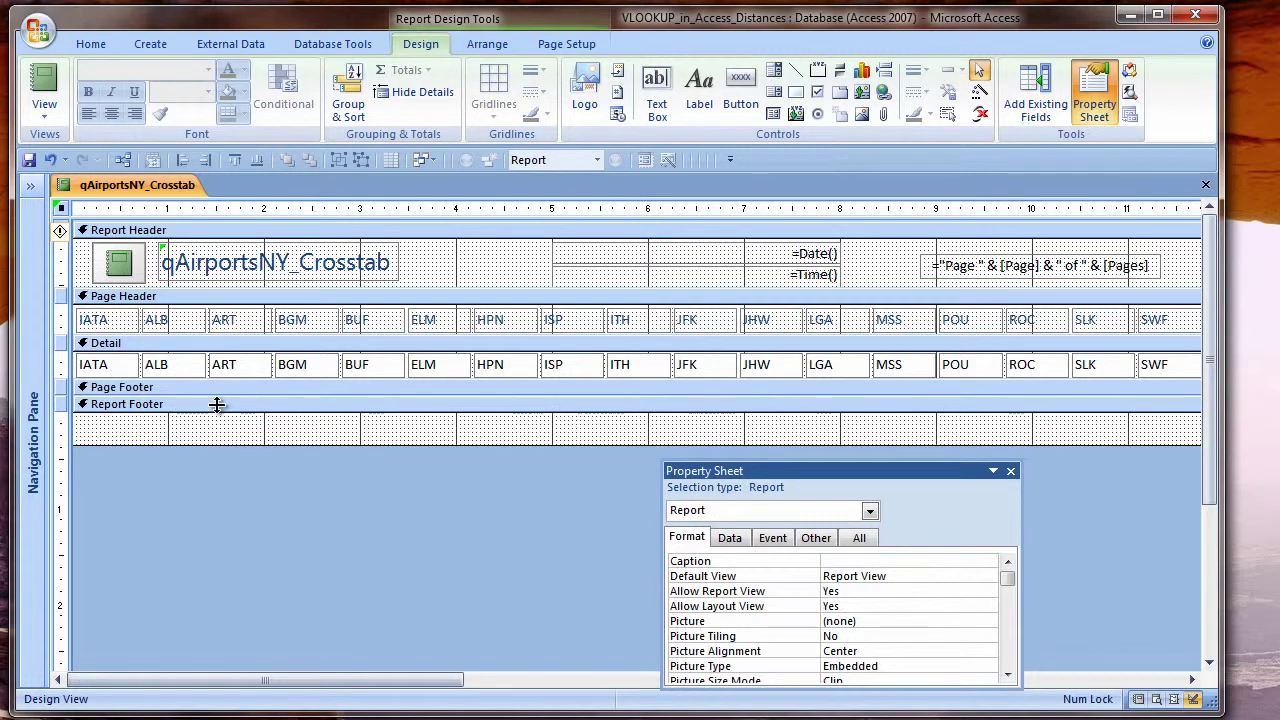
drag(217, 404, 369, 467)
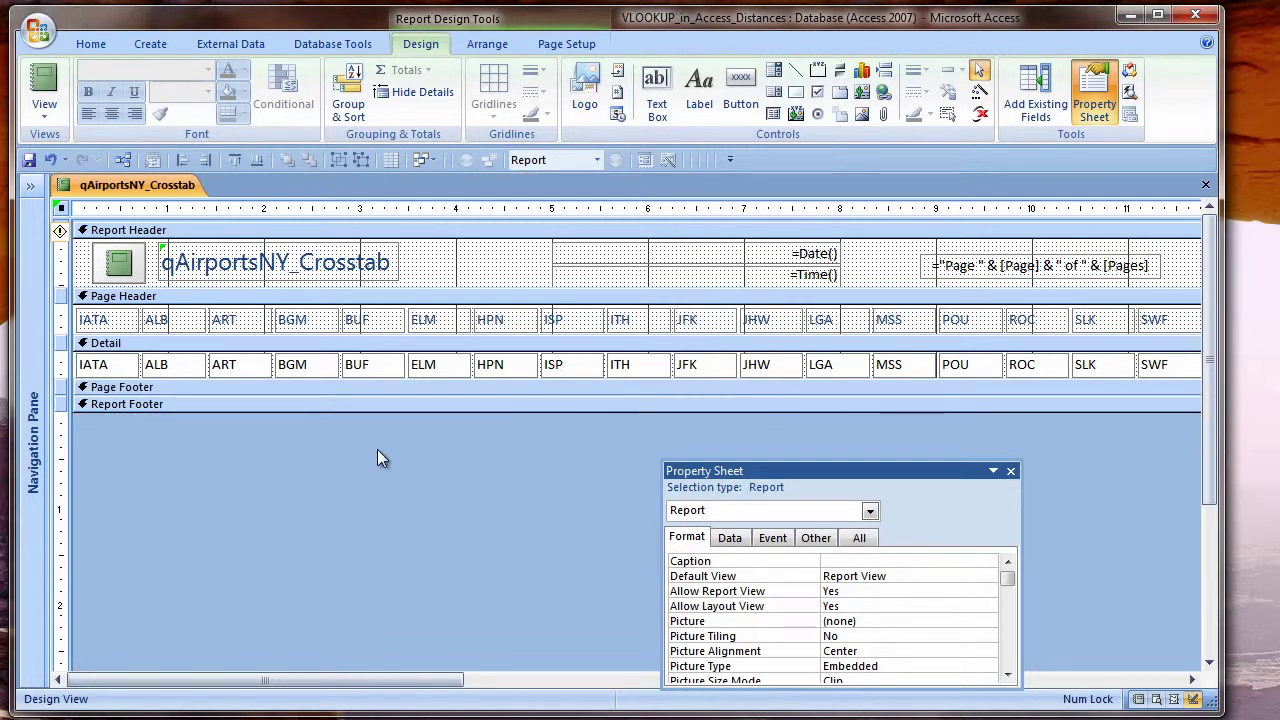
Delete the logo from the Report Header and move the title label to the section's left edge
click(115, 268)
key(Delete)
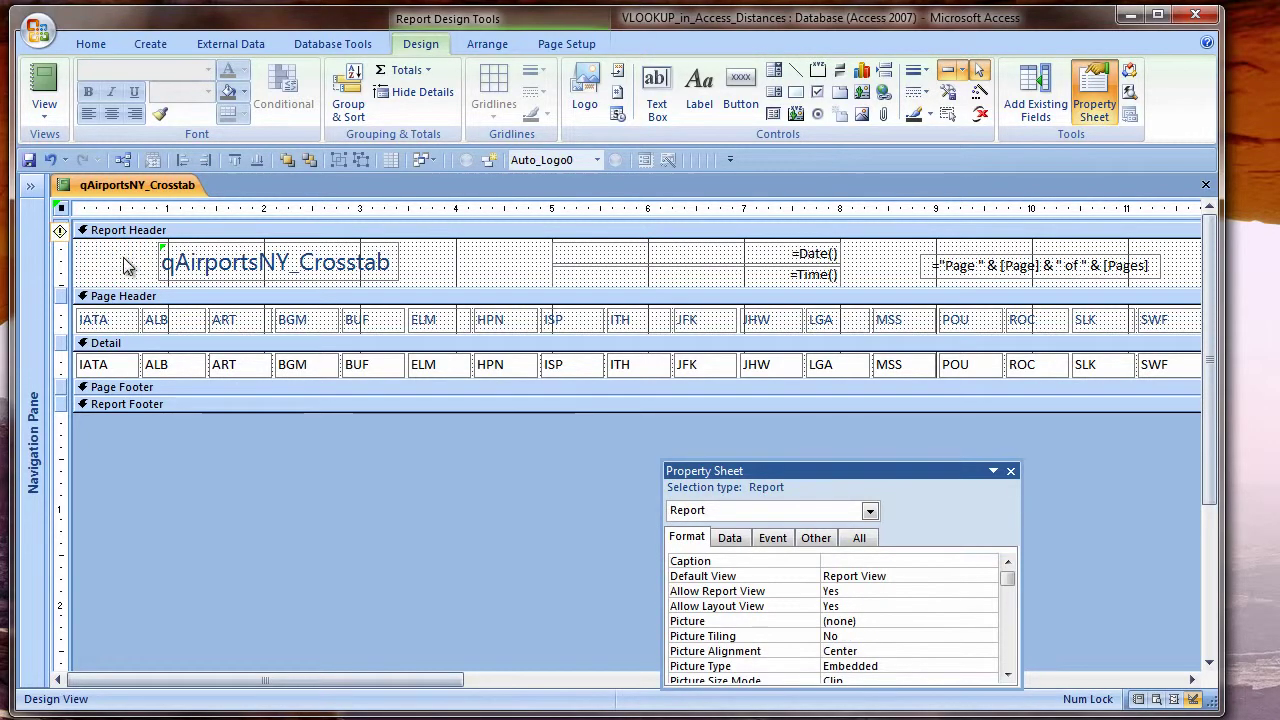
click(215, 262)
drag(160, 262, 77, 265)
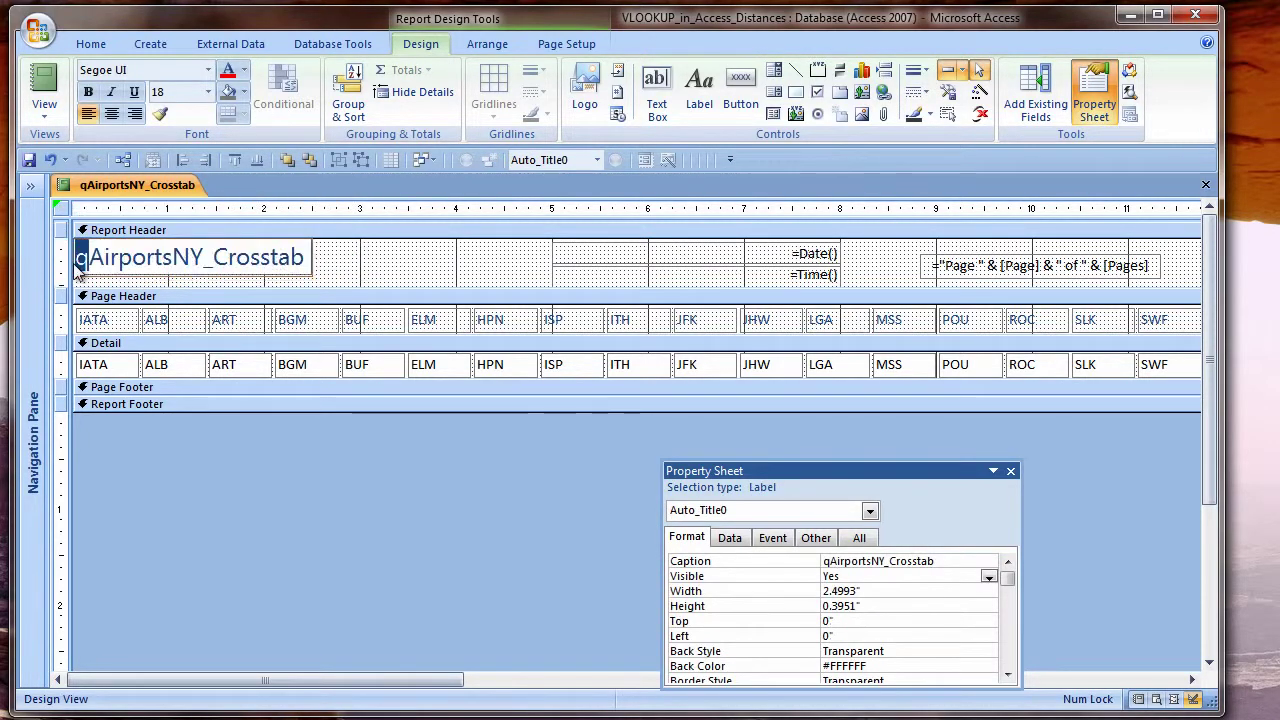
Change the report title to "Distance Table: NY Airports"
click(77, 262)
key(Delete)
text(Distance Table; NY)
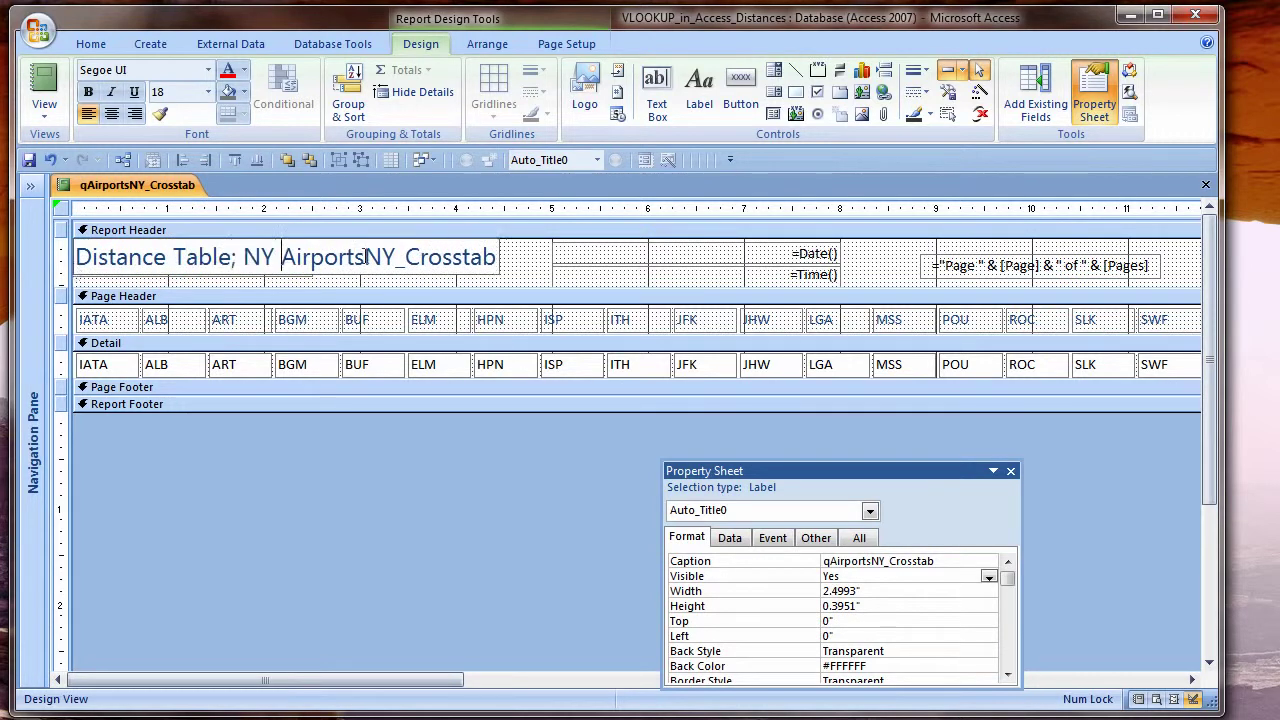
drag(365, 257, 487, 260)
key(Delete)
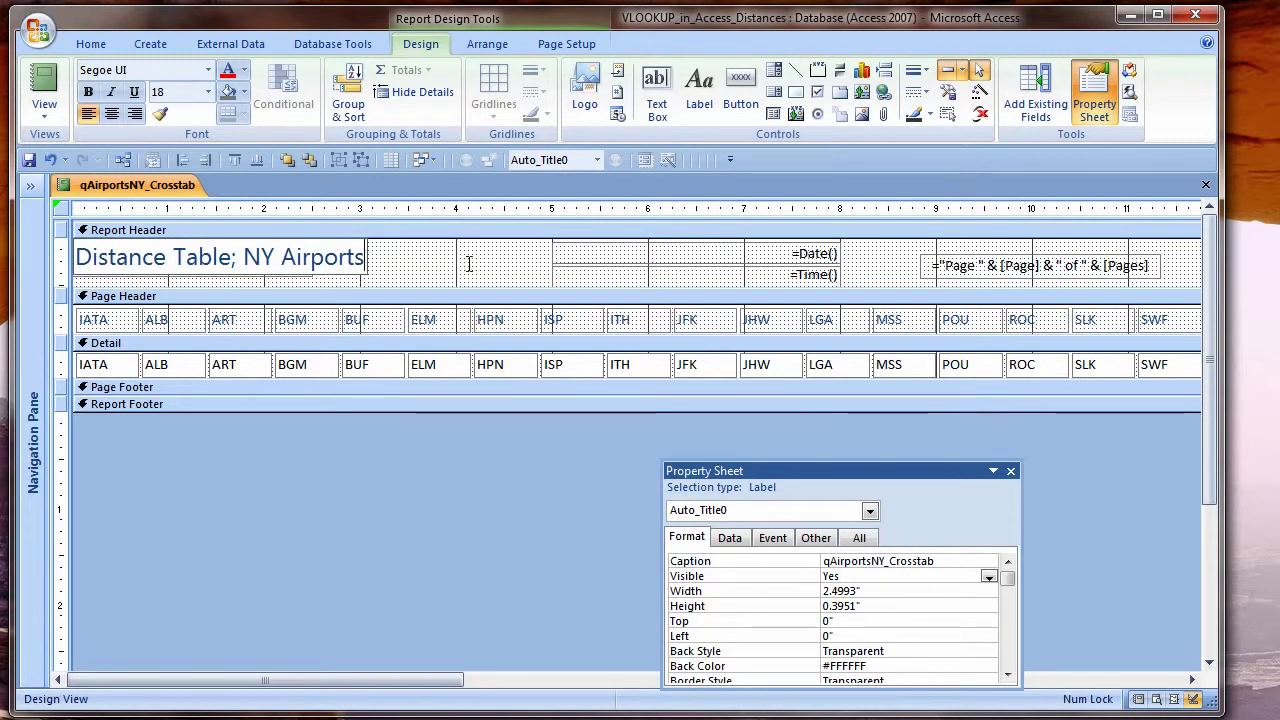
click(468, 263)
Format the report title as 14-point bold and fit its label to the text
click(245, 265)
click(209, 92)
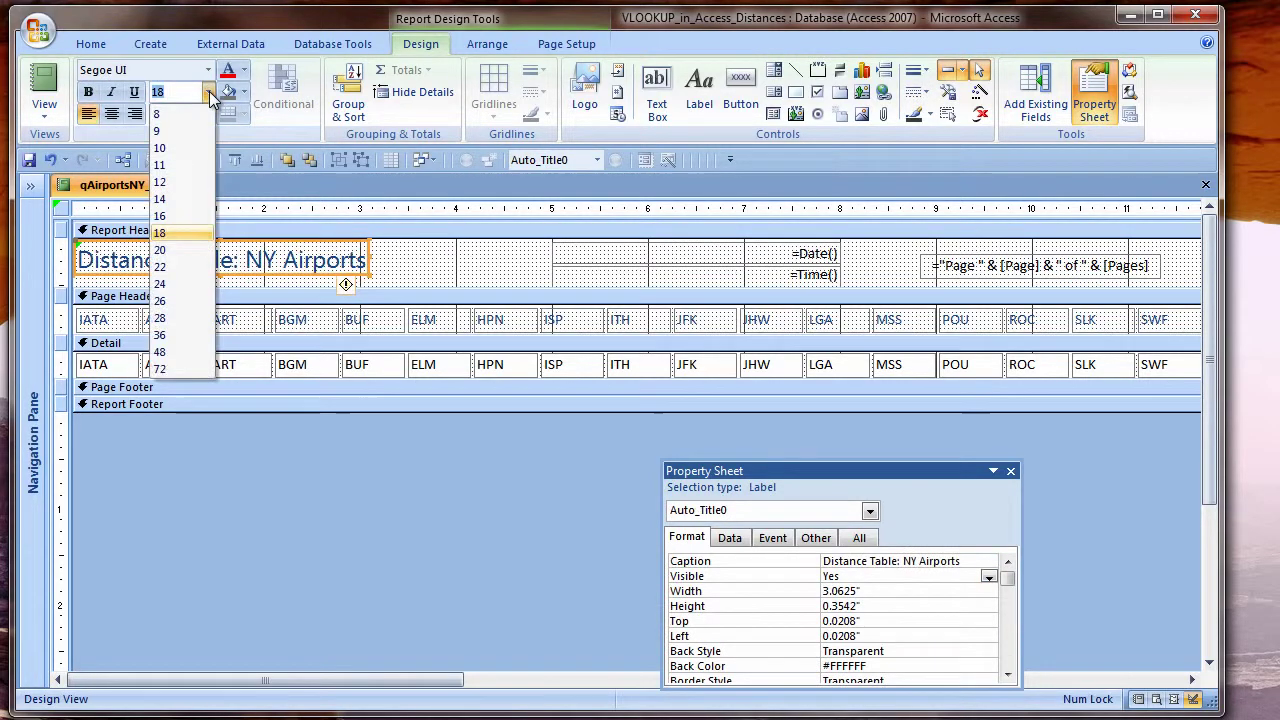
click(167, 191)
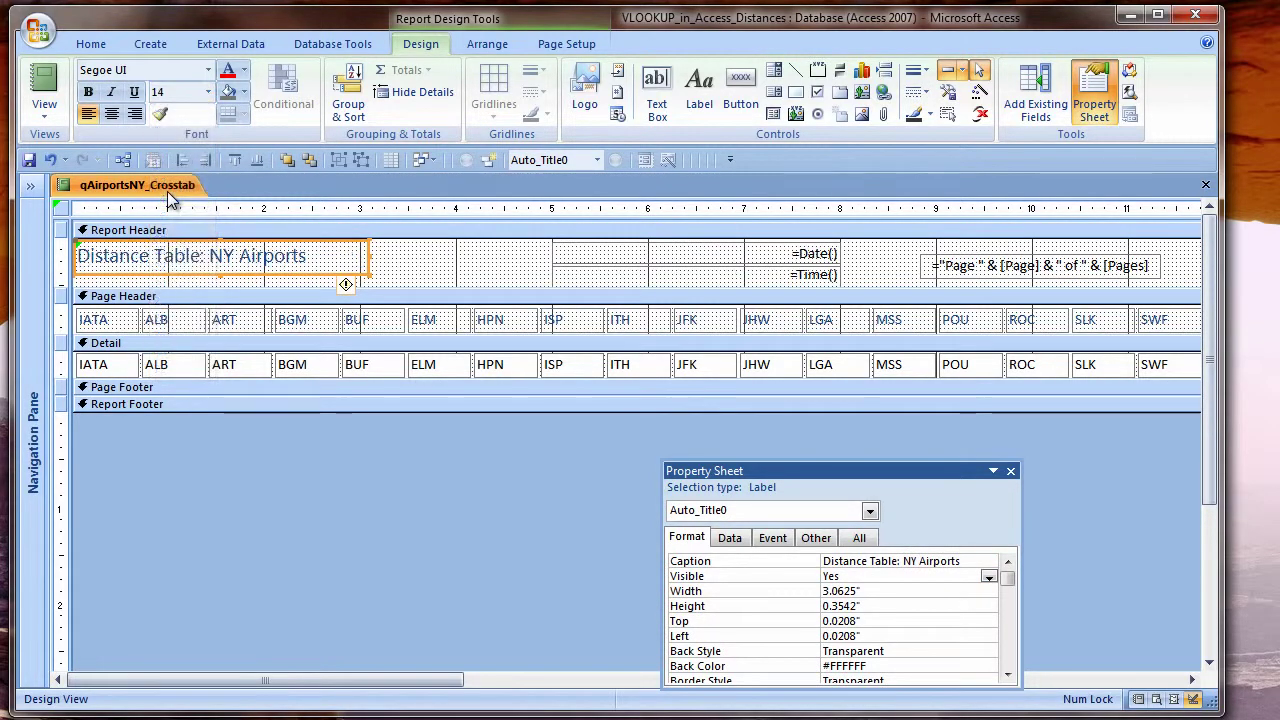
click(88, 91)
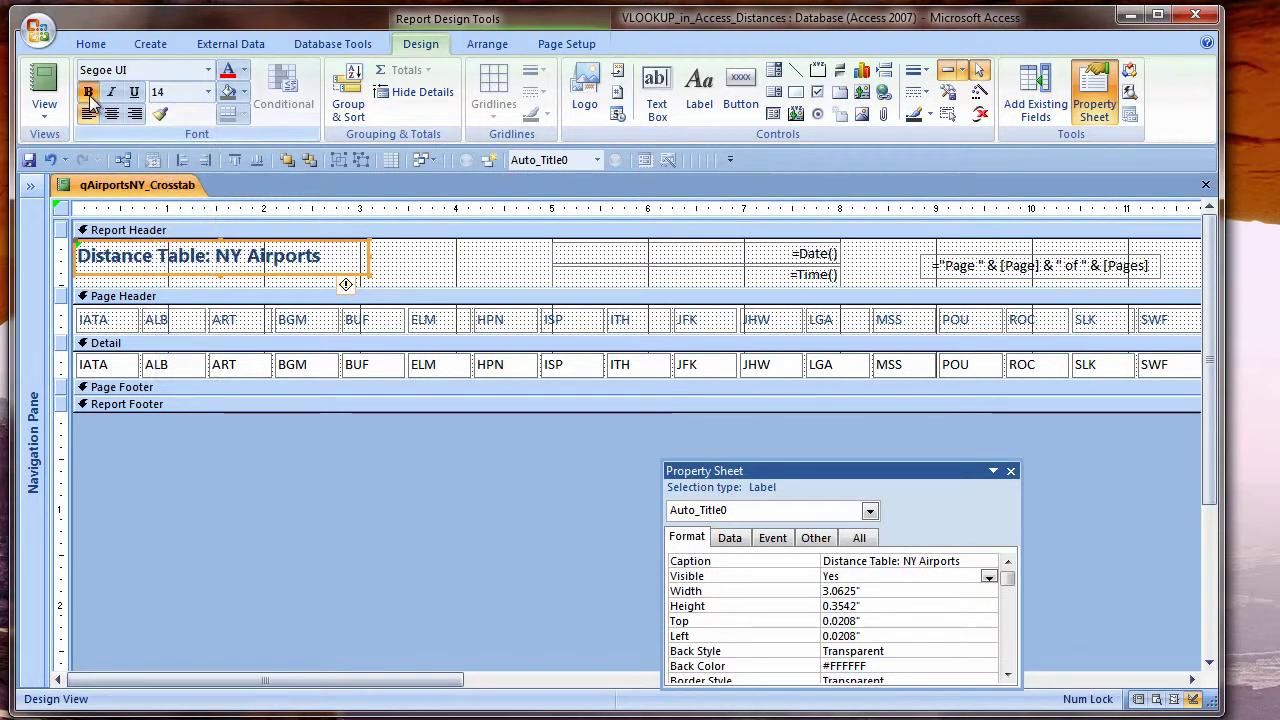
double_click(366, 273)
drag(331, 256, 338, 256)
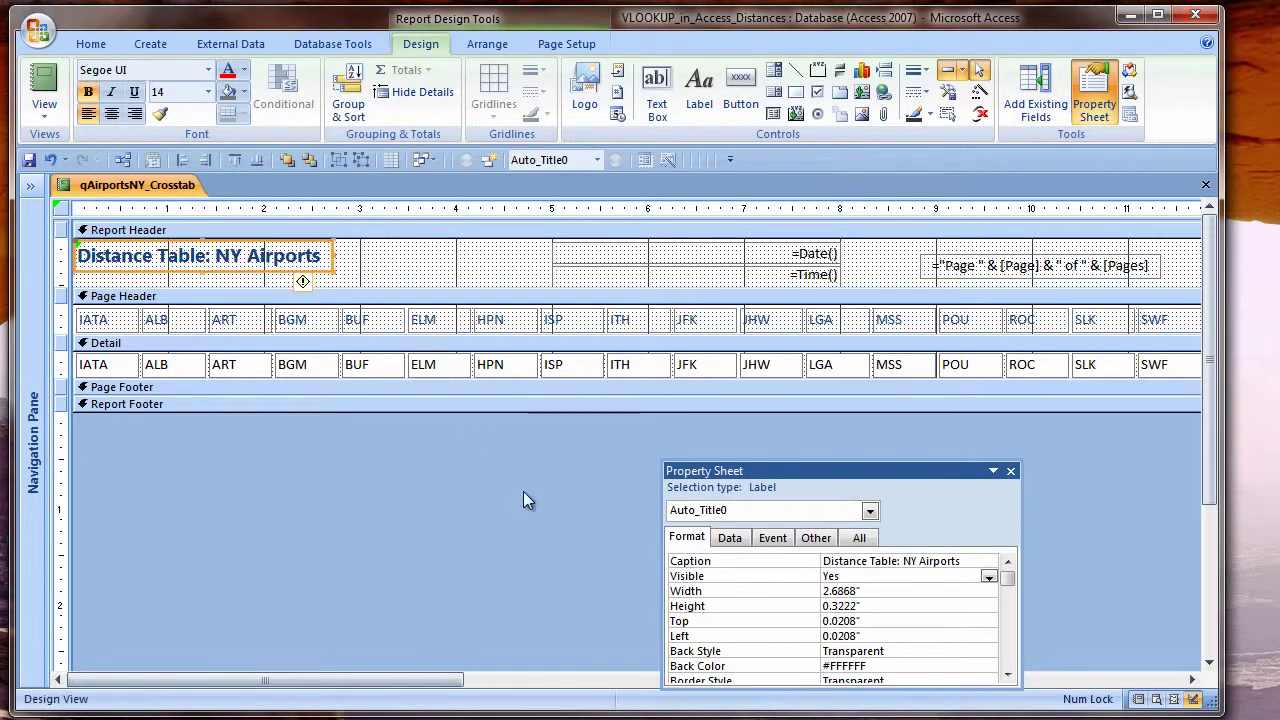
Select the airport columns and narrow the report to the right edge of the UCA column
click(491, 573)
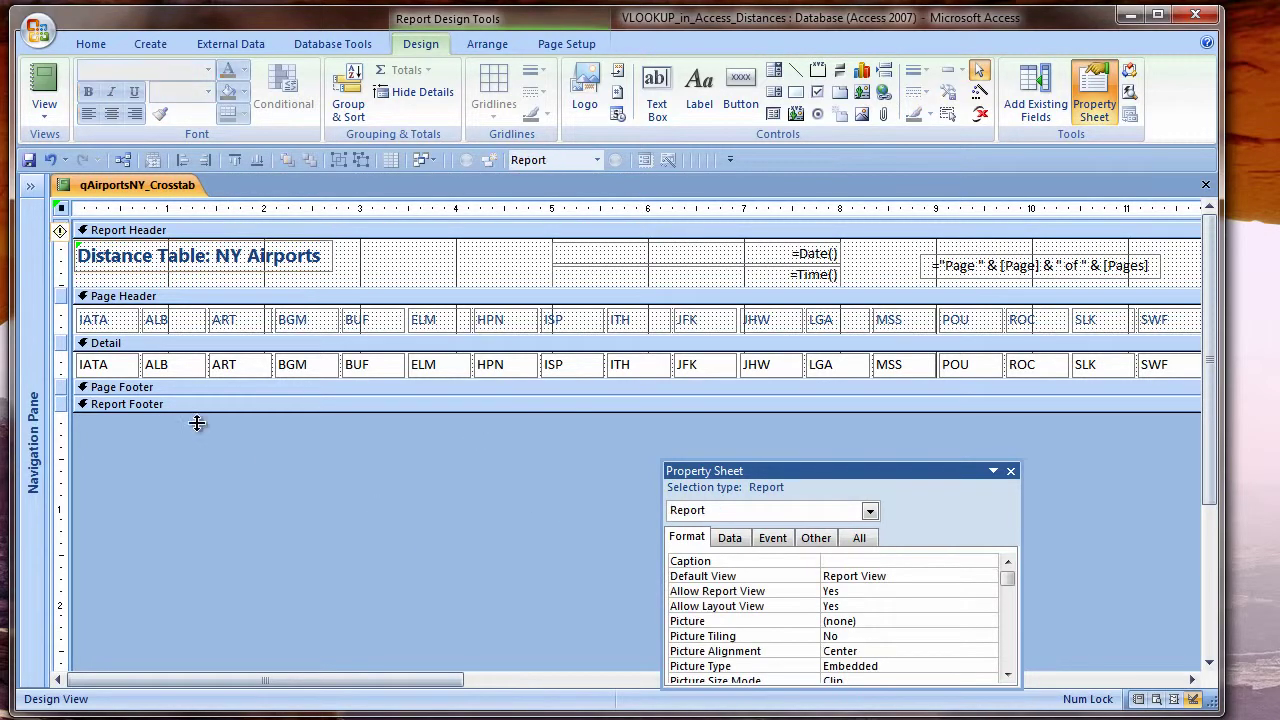
click(83, 318)
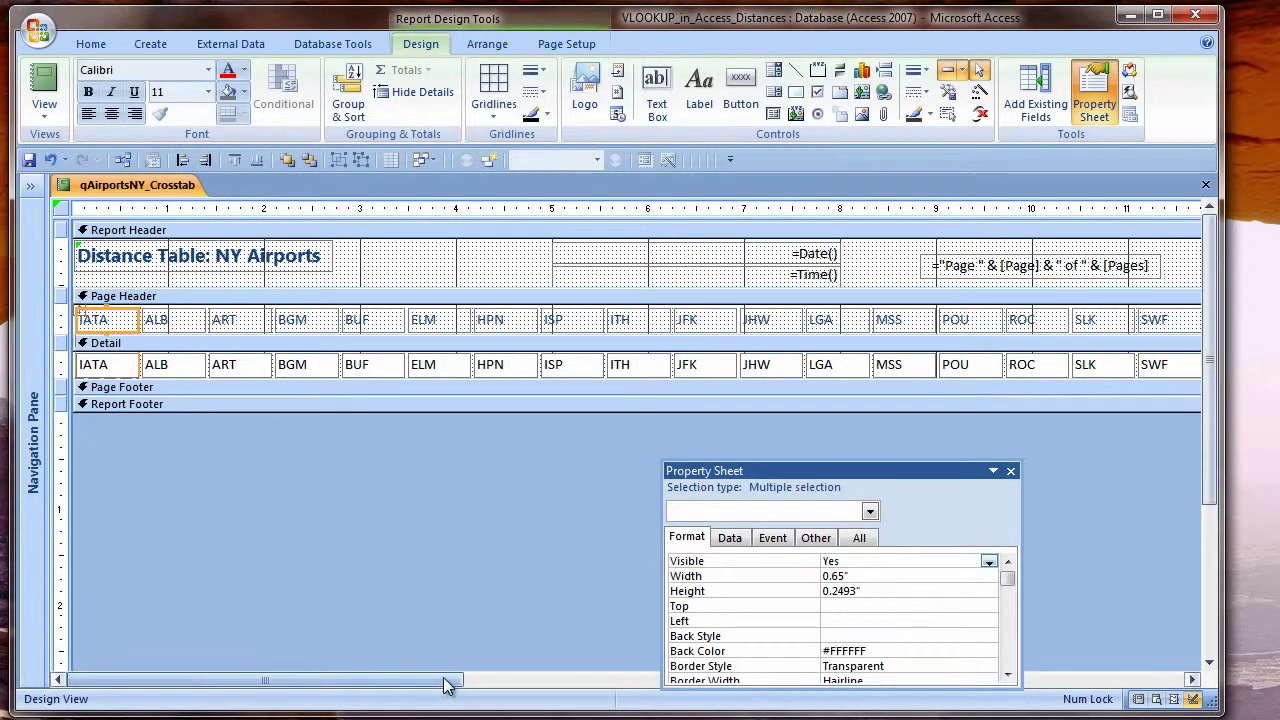
click(1088, 682)
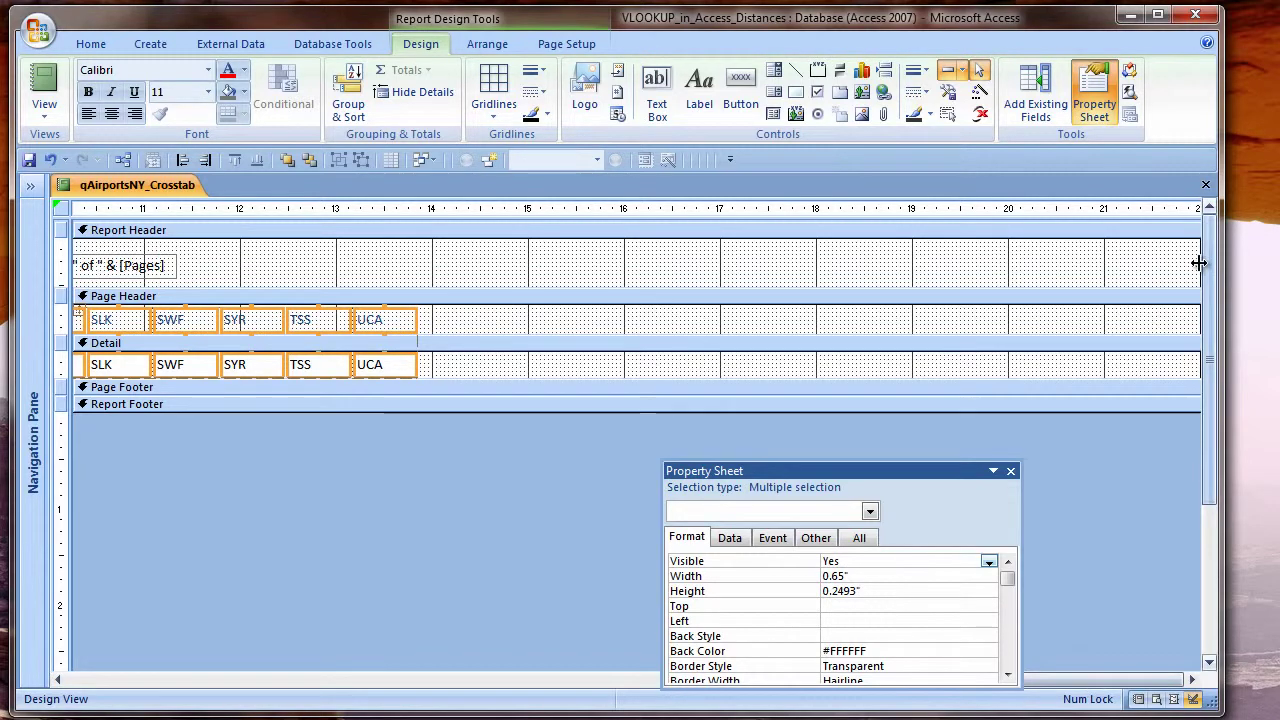
drag(1198, 263, 965, 275)
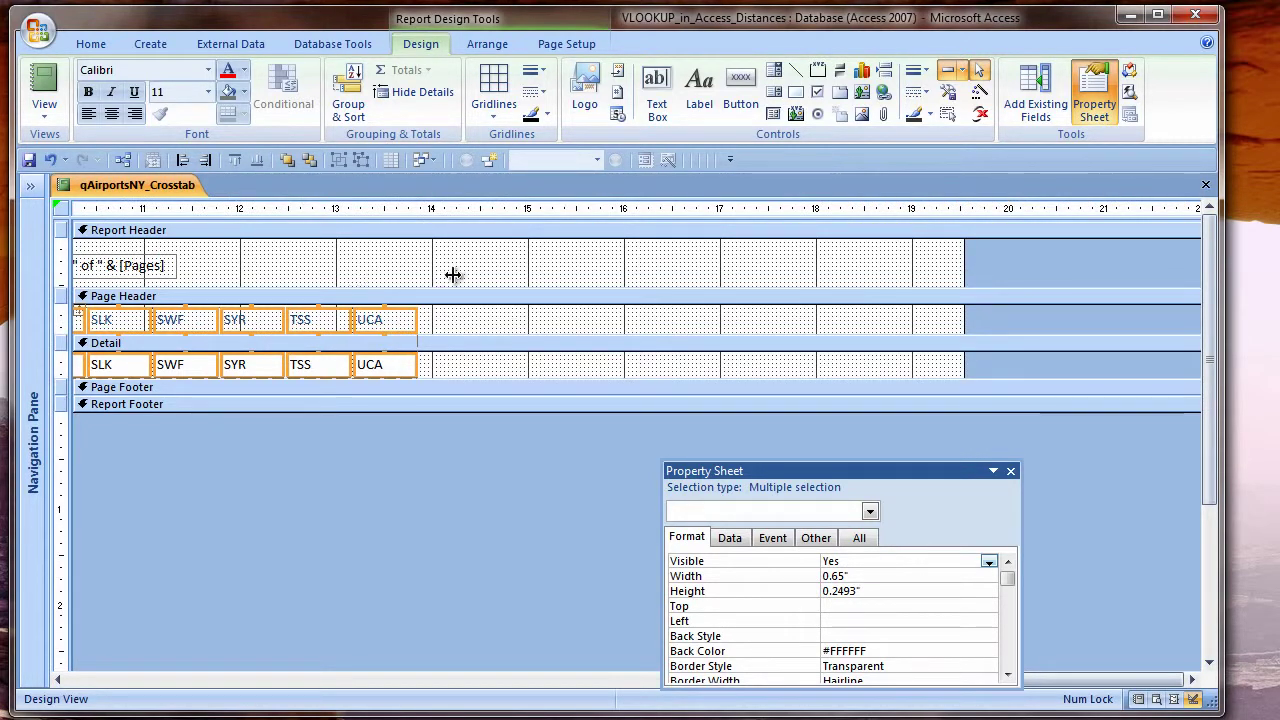
Set the report's page orientation to Landscape and the paper size to Legal
click(566, 43)
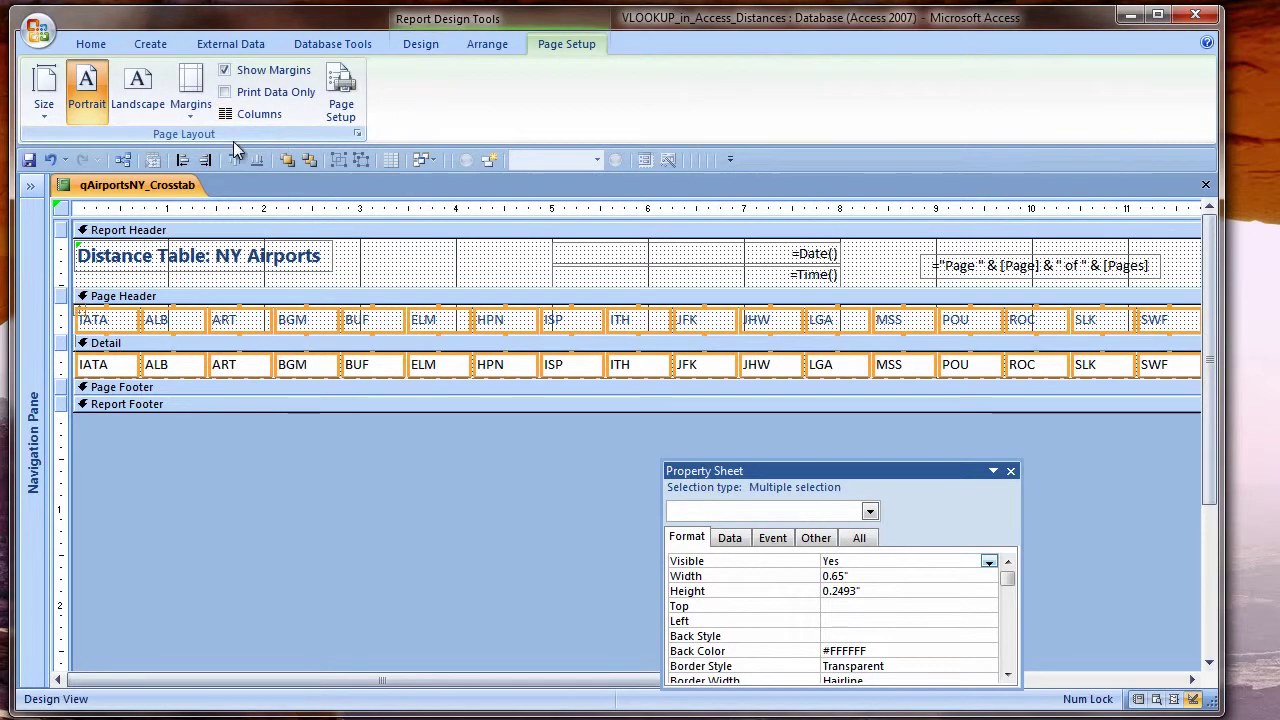
click(357, 134)
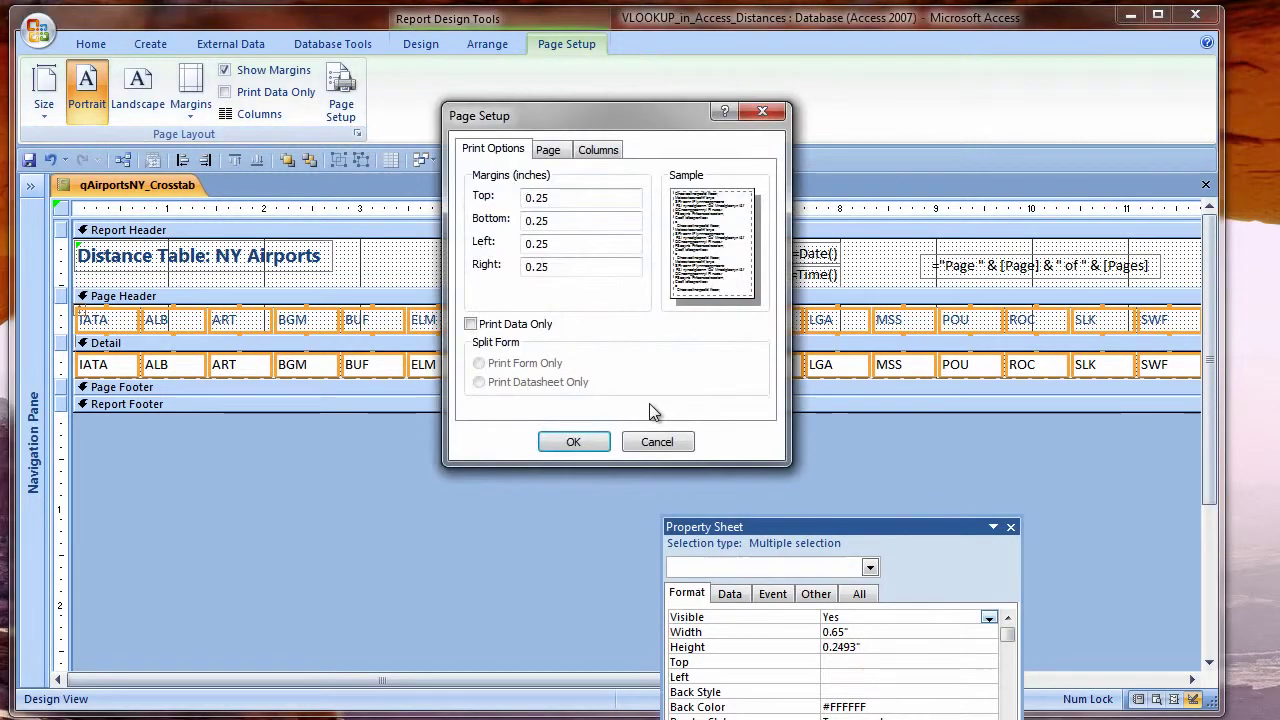
click(550, 148)
click(693, 197)
click(732, 262)
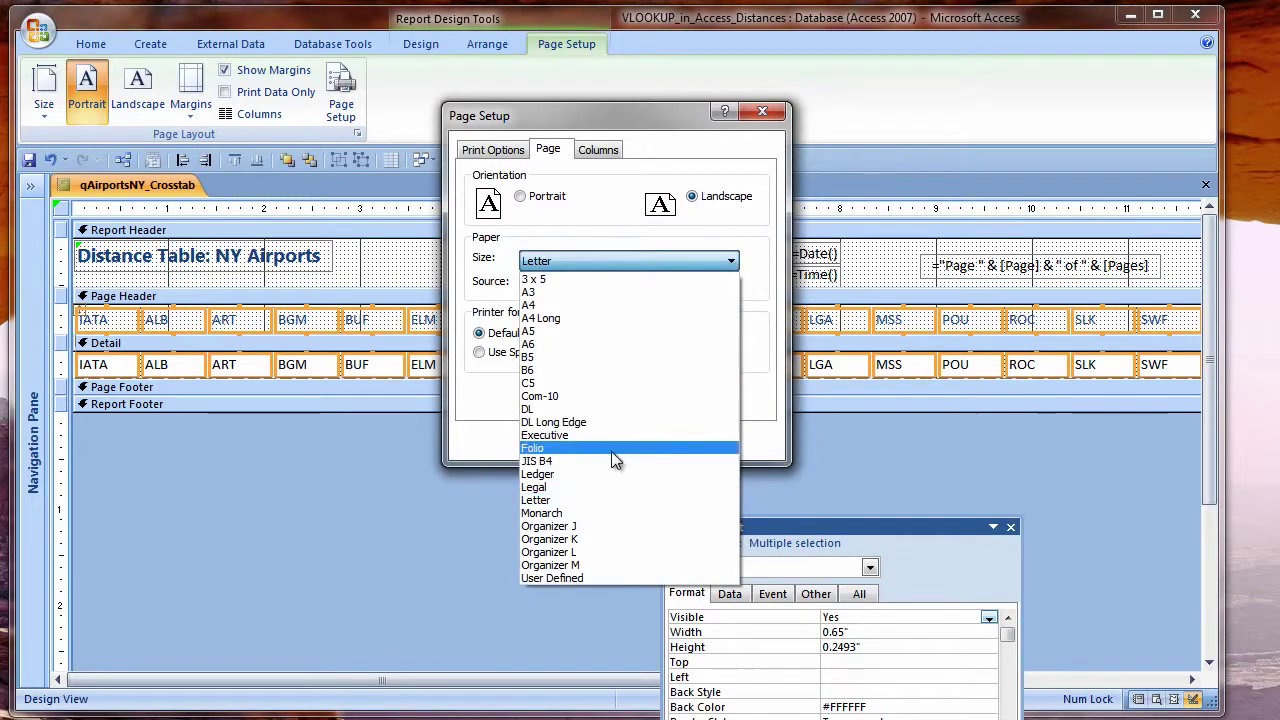
click(581, 489)
click(573, 442)
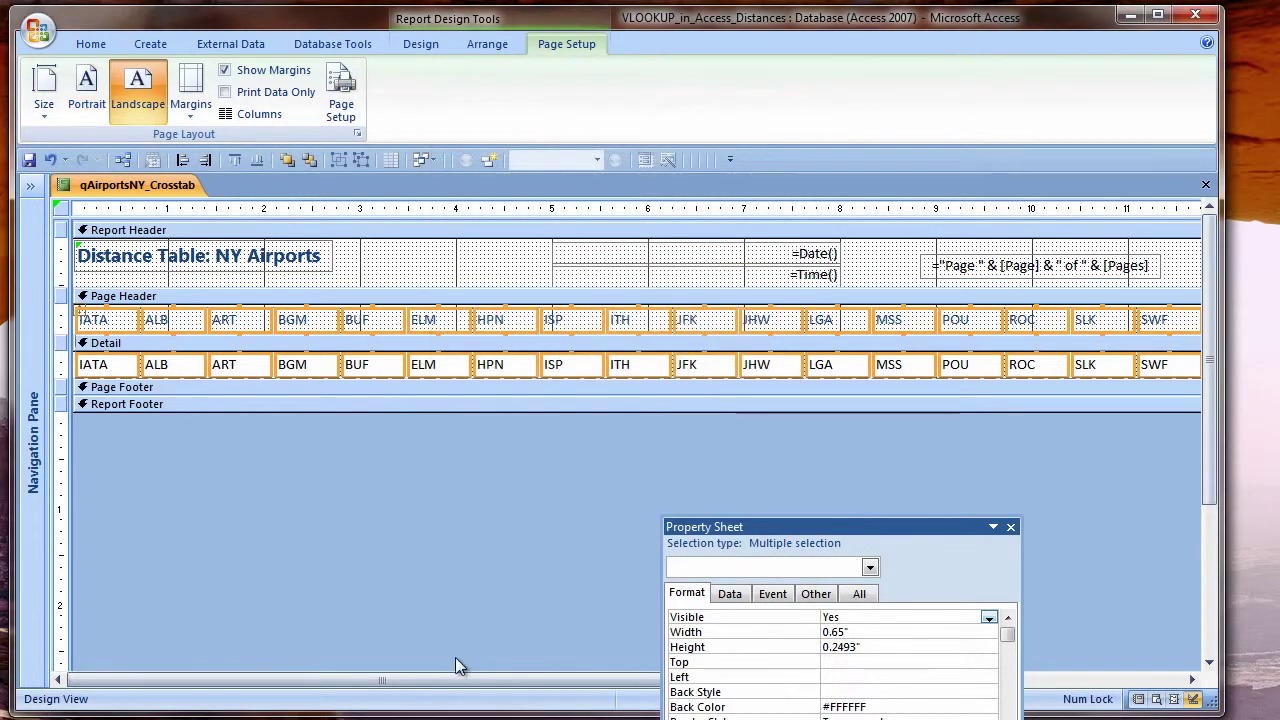
Remove the control layout from the Page Header and Detail columns and align them left to close the gaps between them
click(1066, 684)
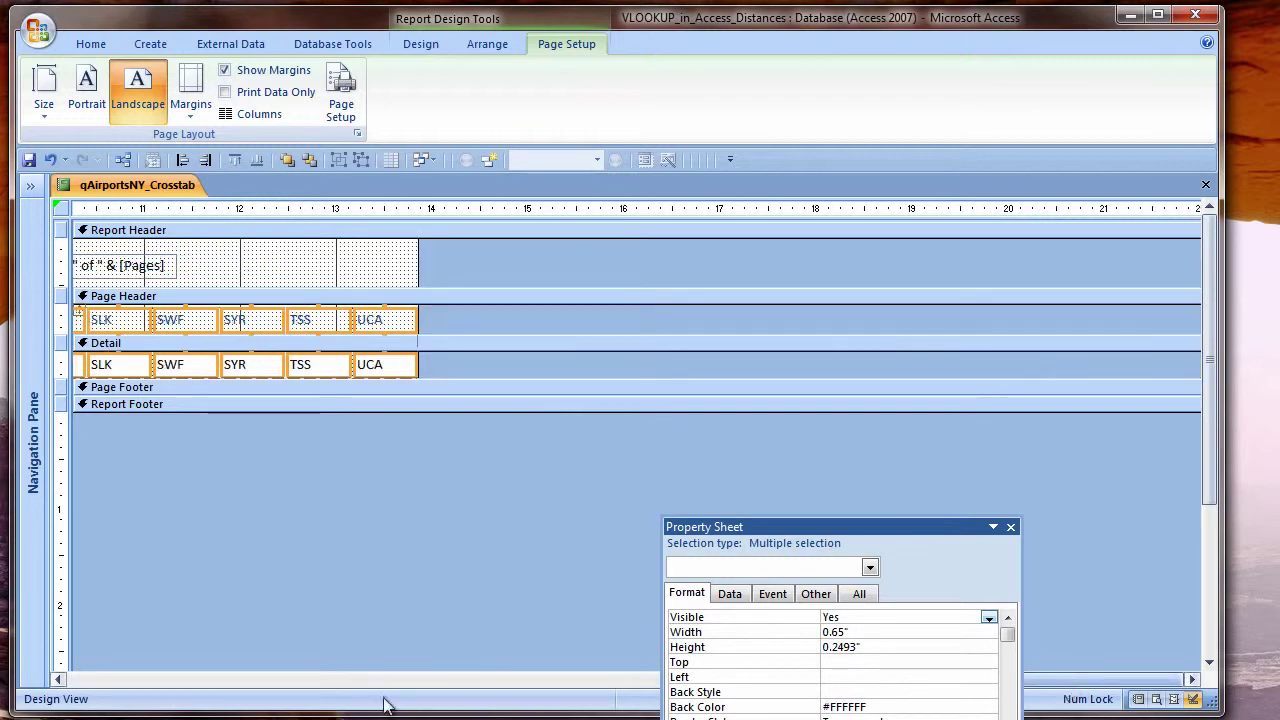
click(100, 681)
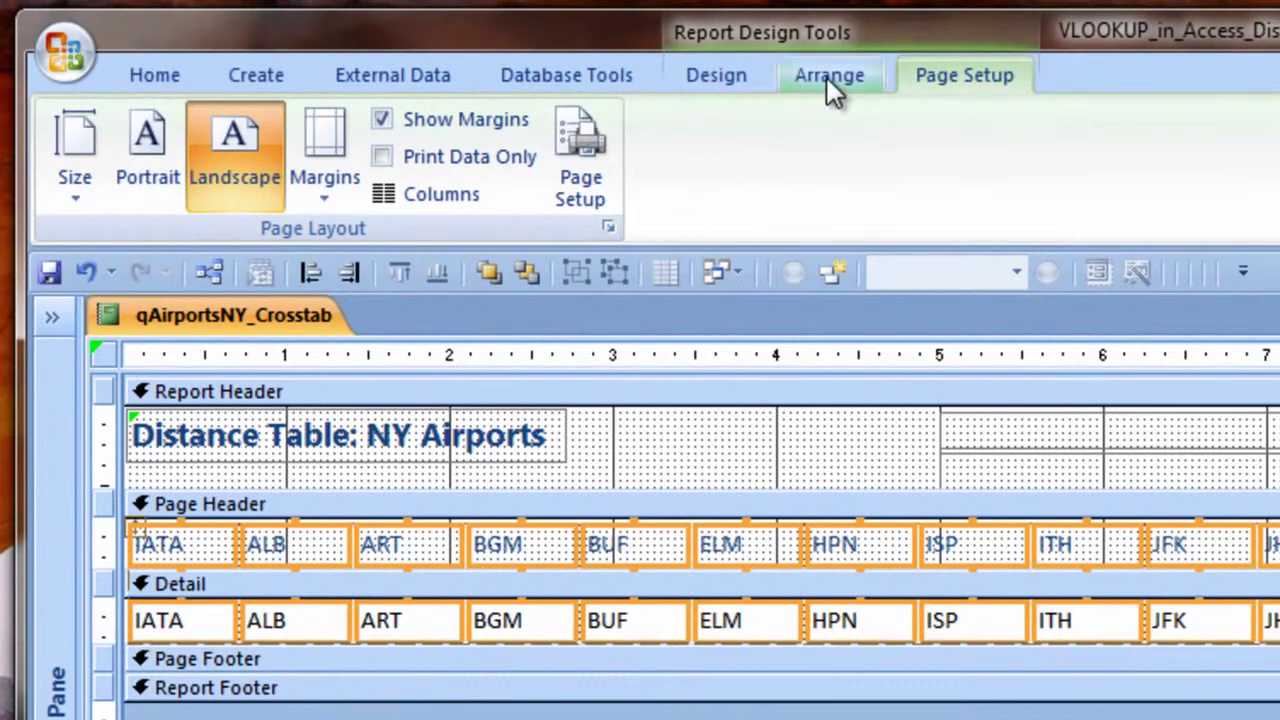
click(829, 76)
click(381, 139)
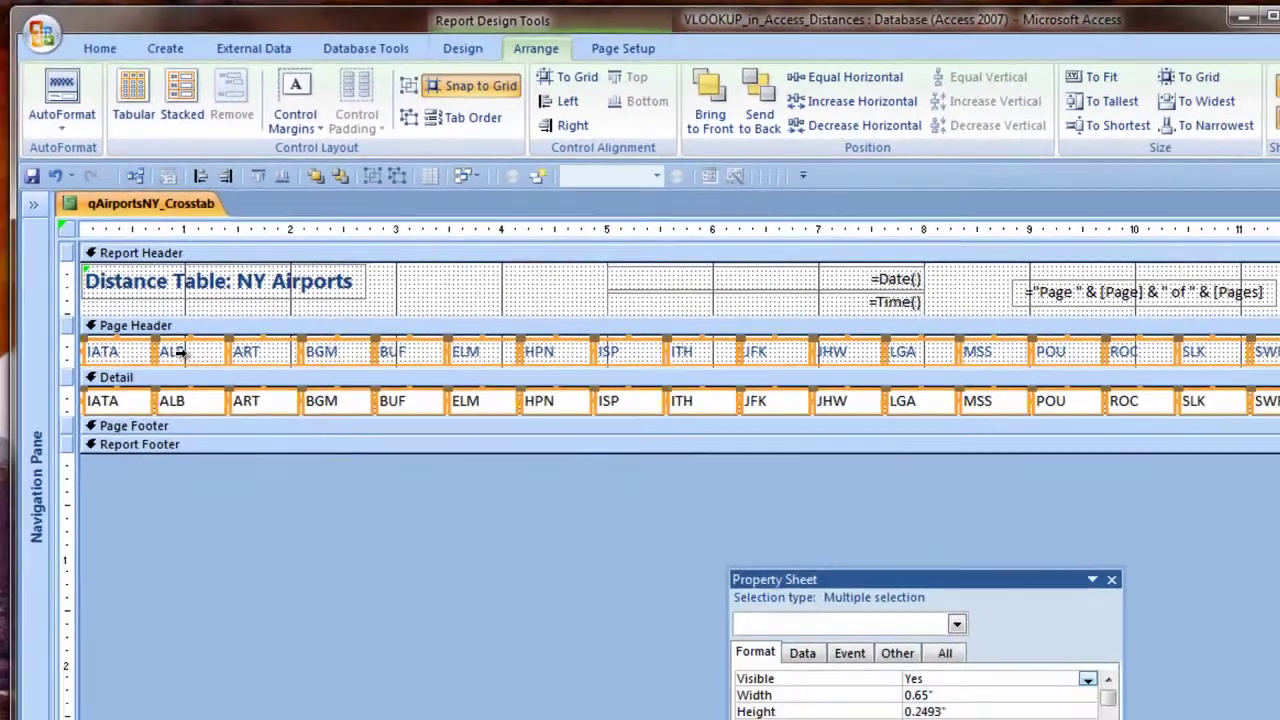
right_click(277, 547)
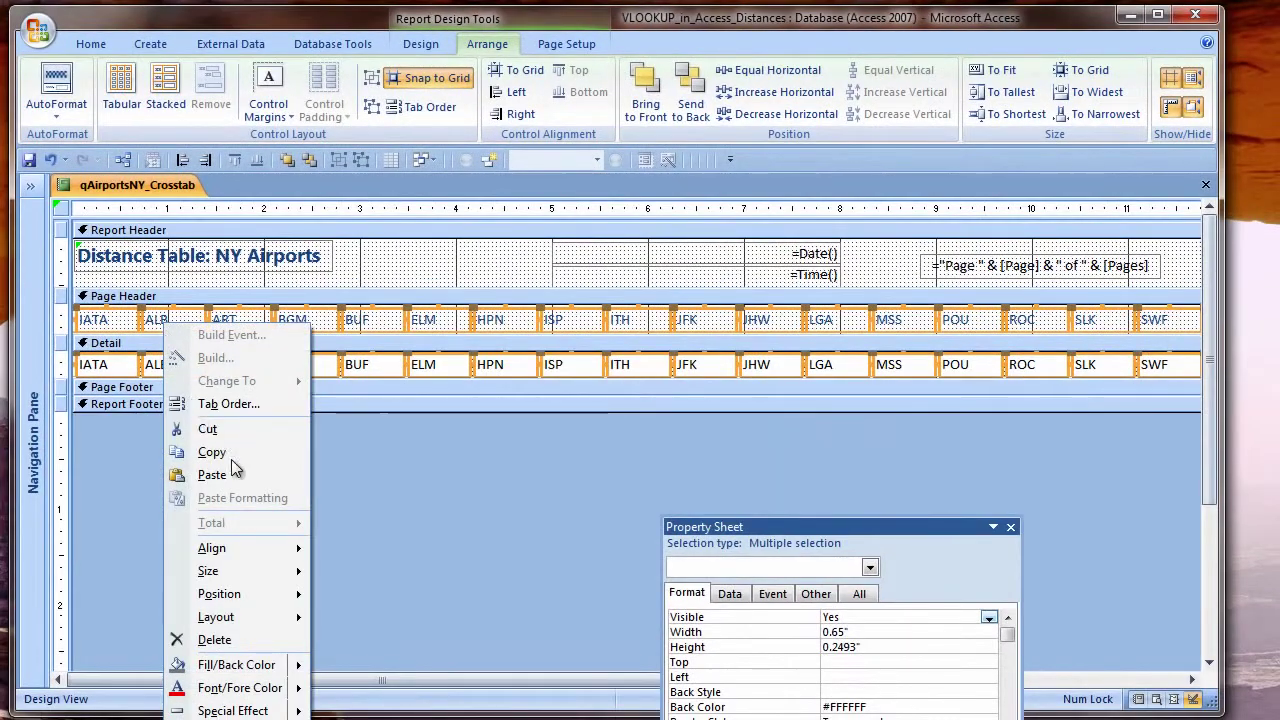
mouse_move(274, 556)
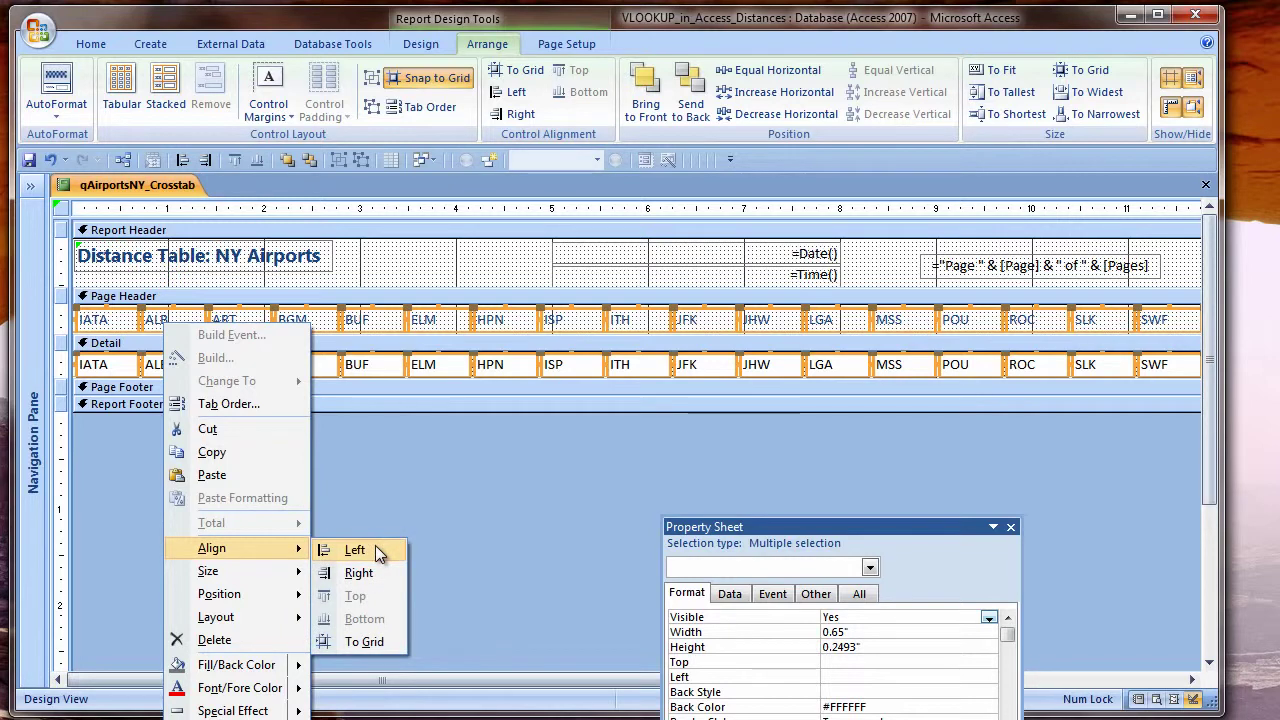
click(375, 545)
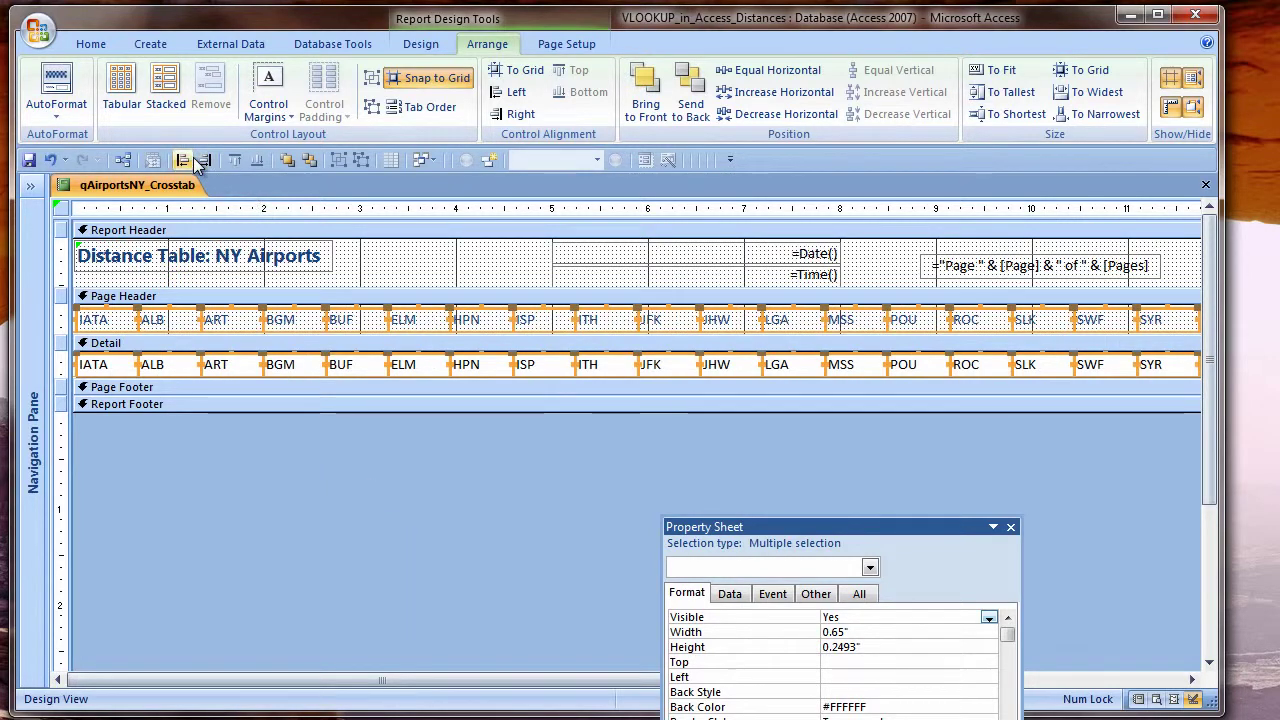
Move the airport columns flush with the report's left edge and set the report width to 13 inches
click(106, 326)
drag(106, 326, 69, 323)
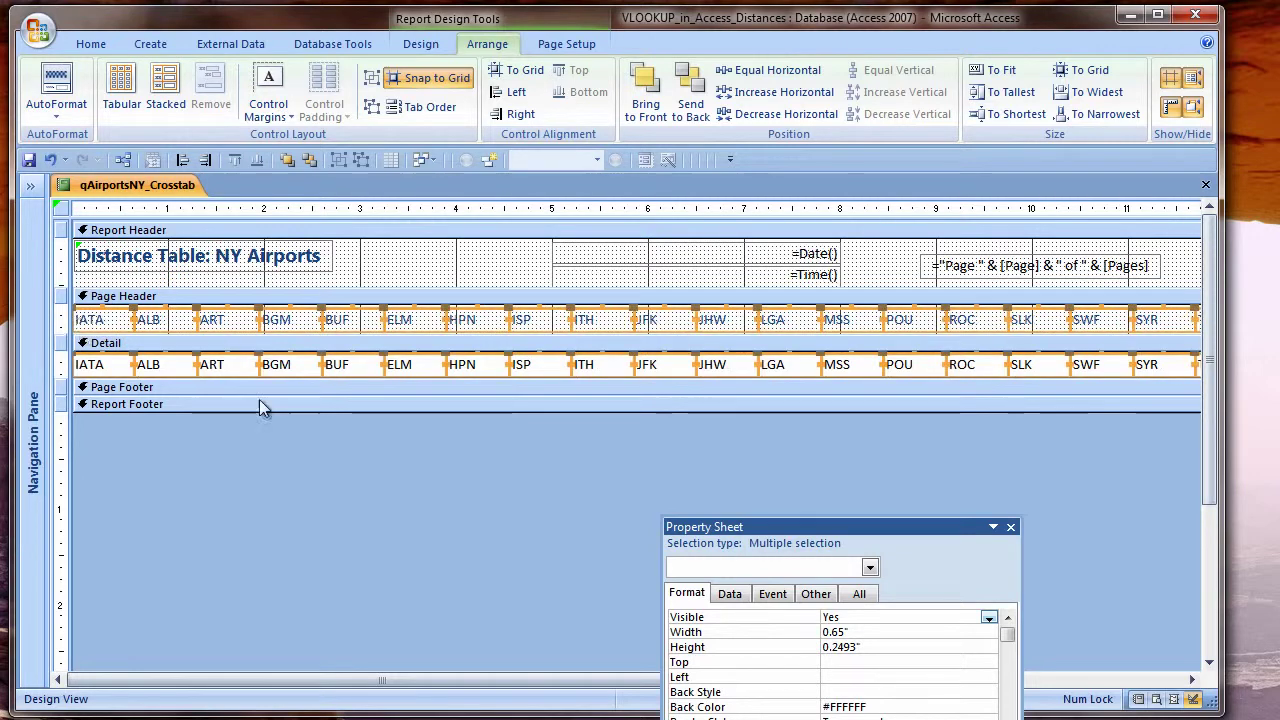
click(1107, 680)
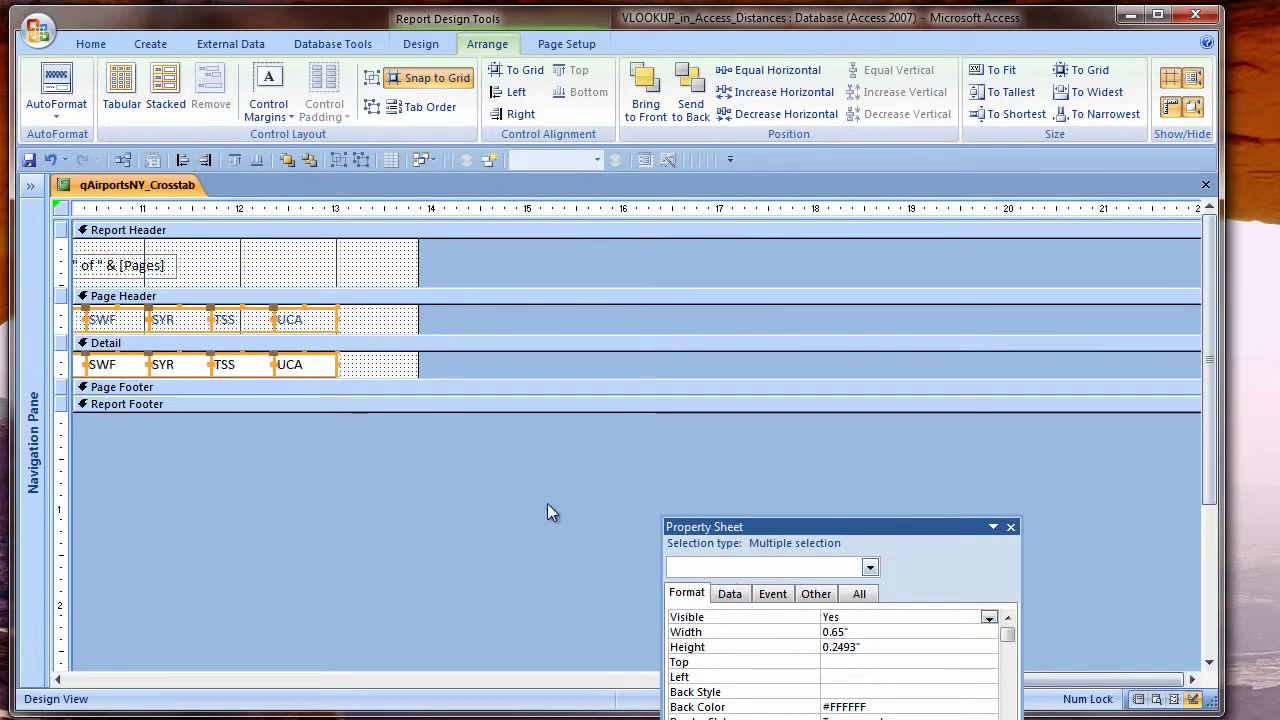
click(61, 207)
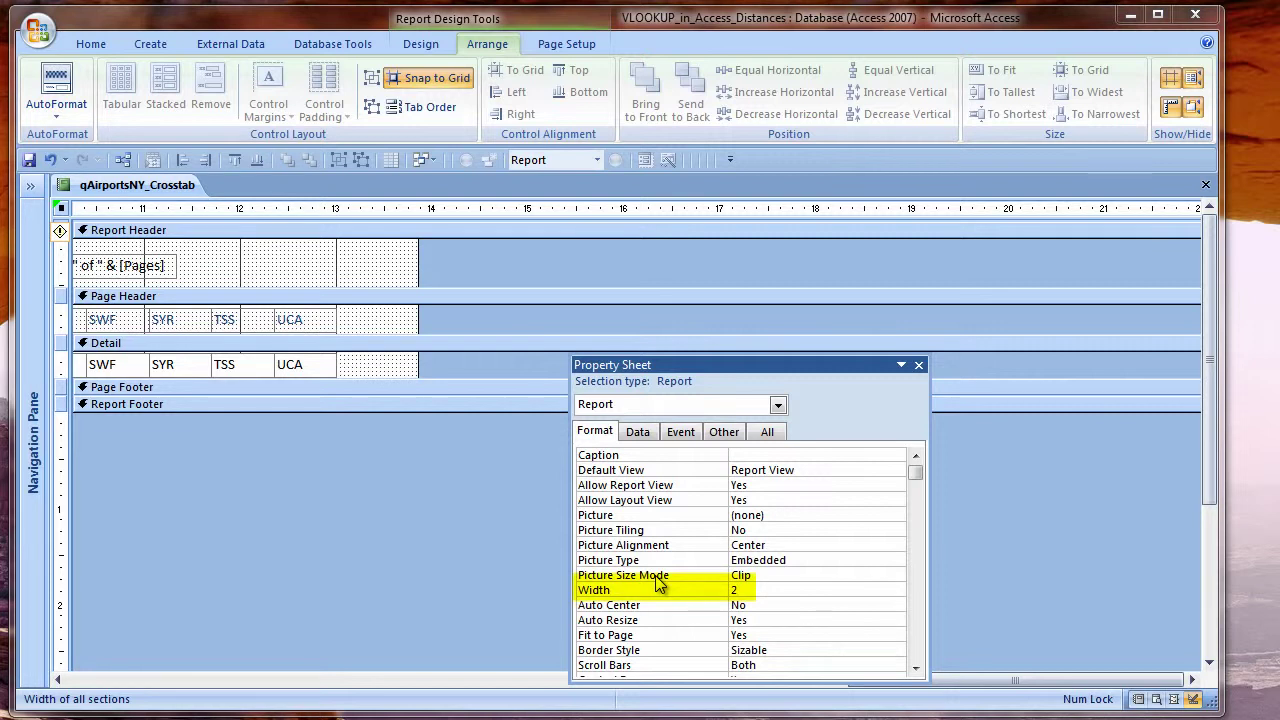
text(13)
key(Return)
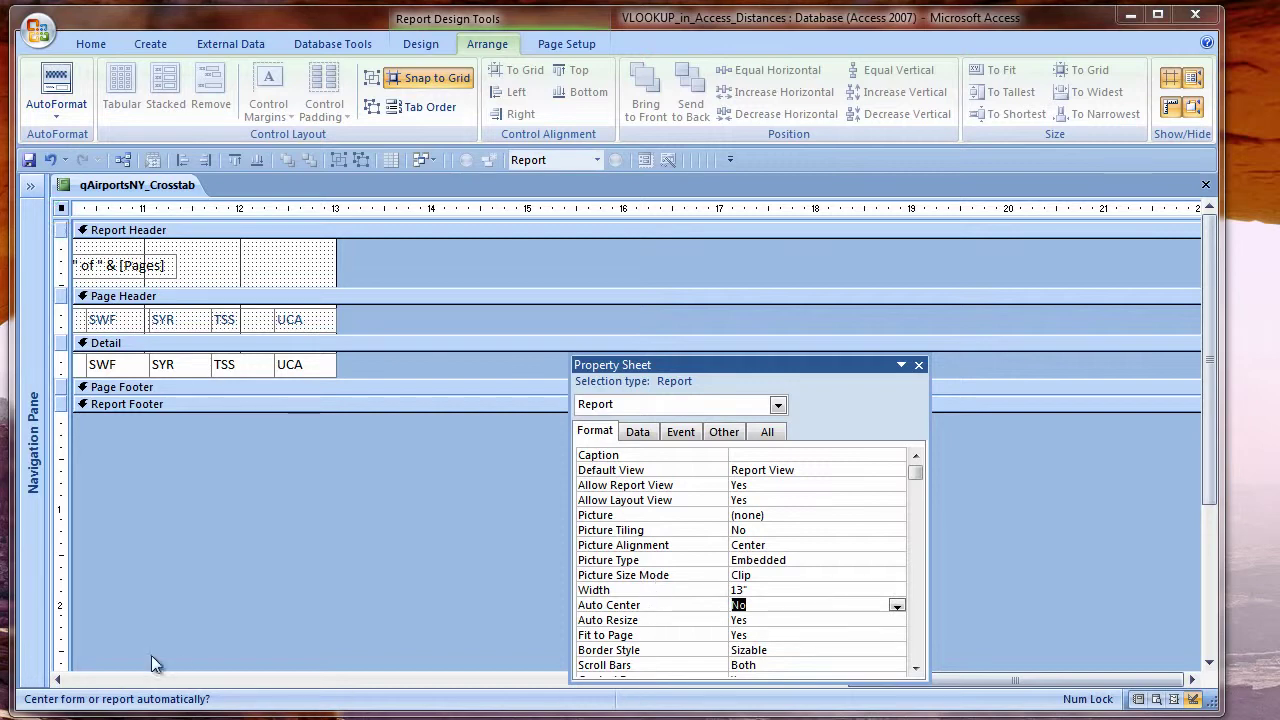
click(84, 684)
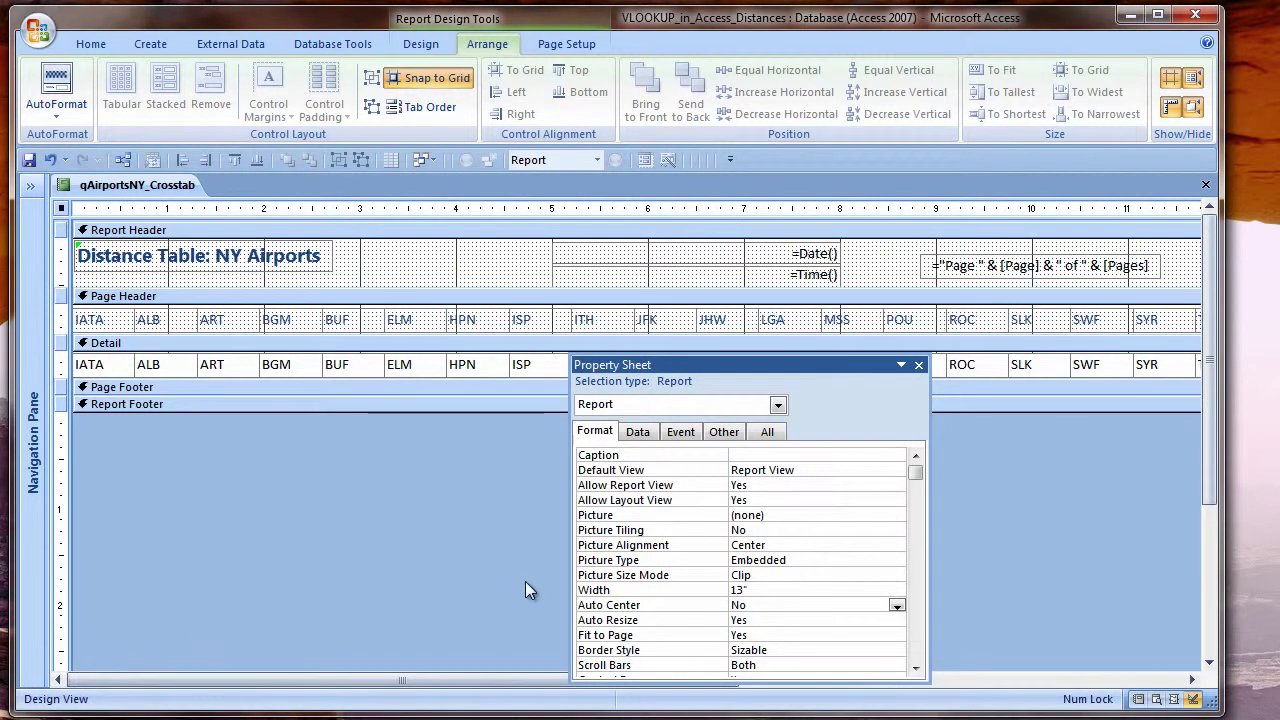
drag(701, 365, 743, 381)
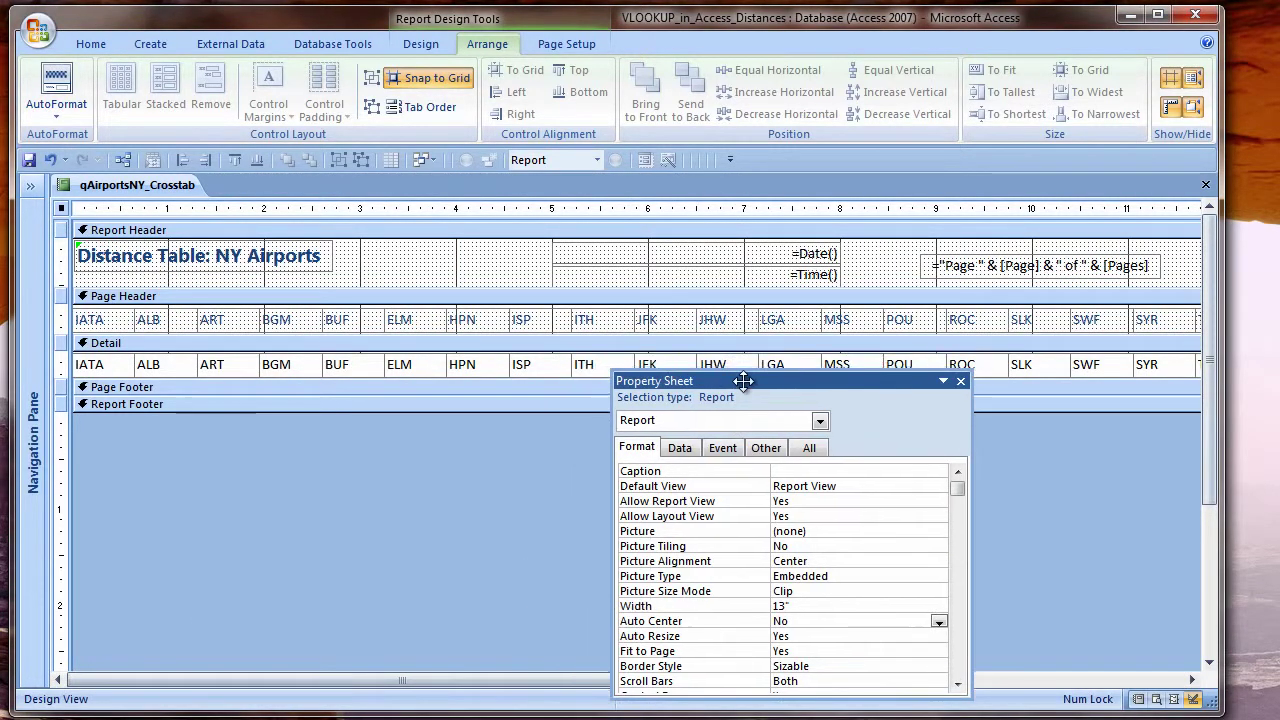
Right-align the airport columns in Page Header and Detail, and bold the Page Header labels and the Detail section's IATA text box
drag(160, 431, 1011, 319)
click(91, 44)
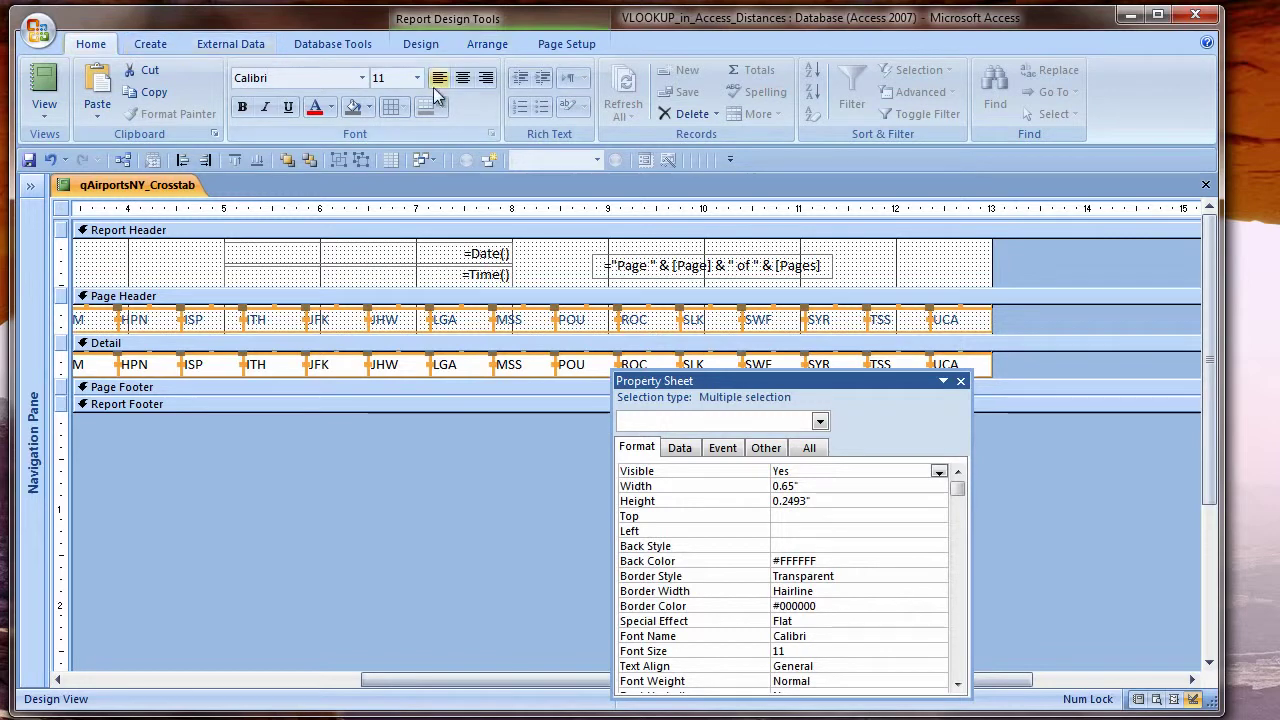
click(489, 79)
click(241, 107)
drag(368, 680, 75, 680)
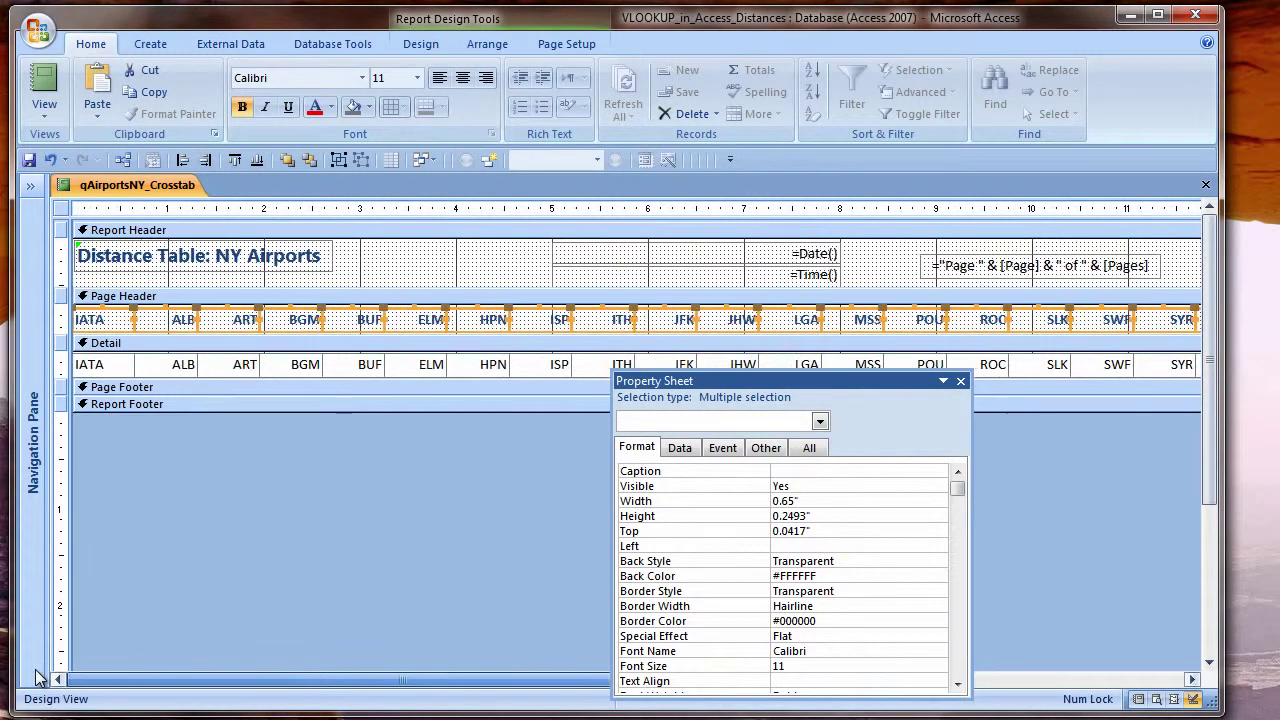
click(88, 364)
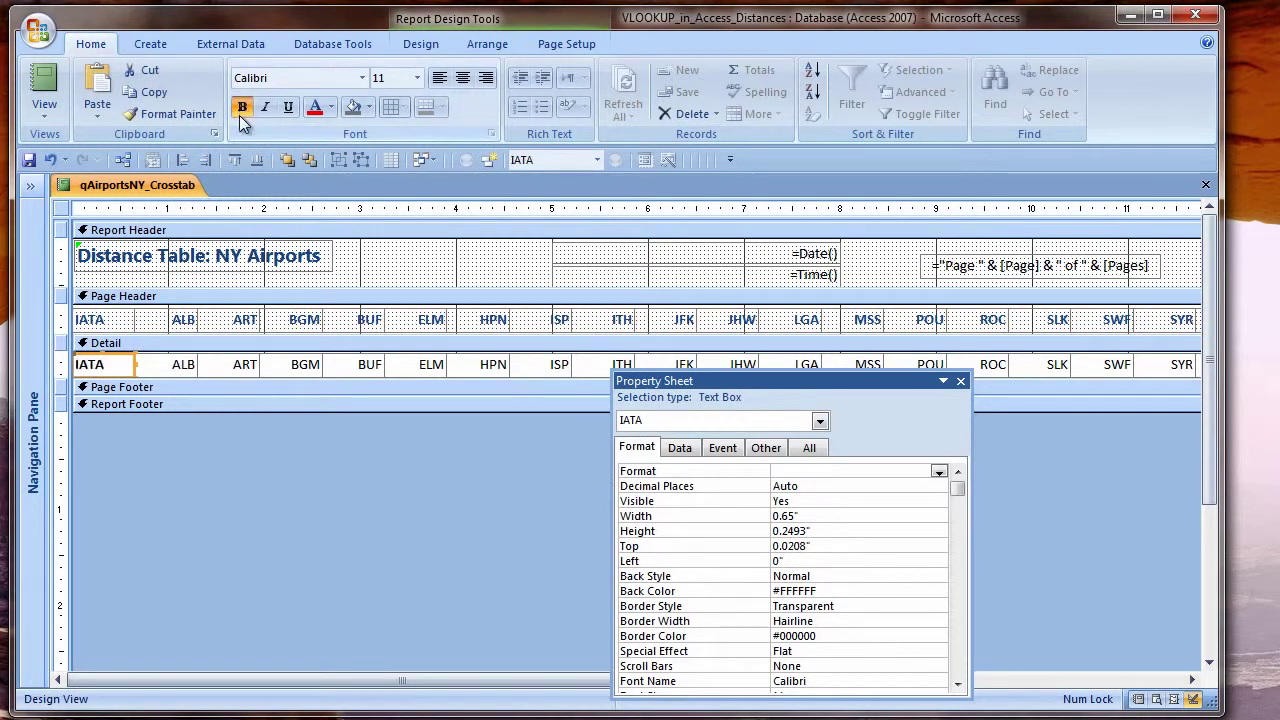
Set the Top of all Detail controls to 0 and shrink the Detail section to fit their height
click(62, 364)
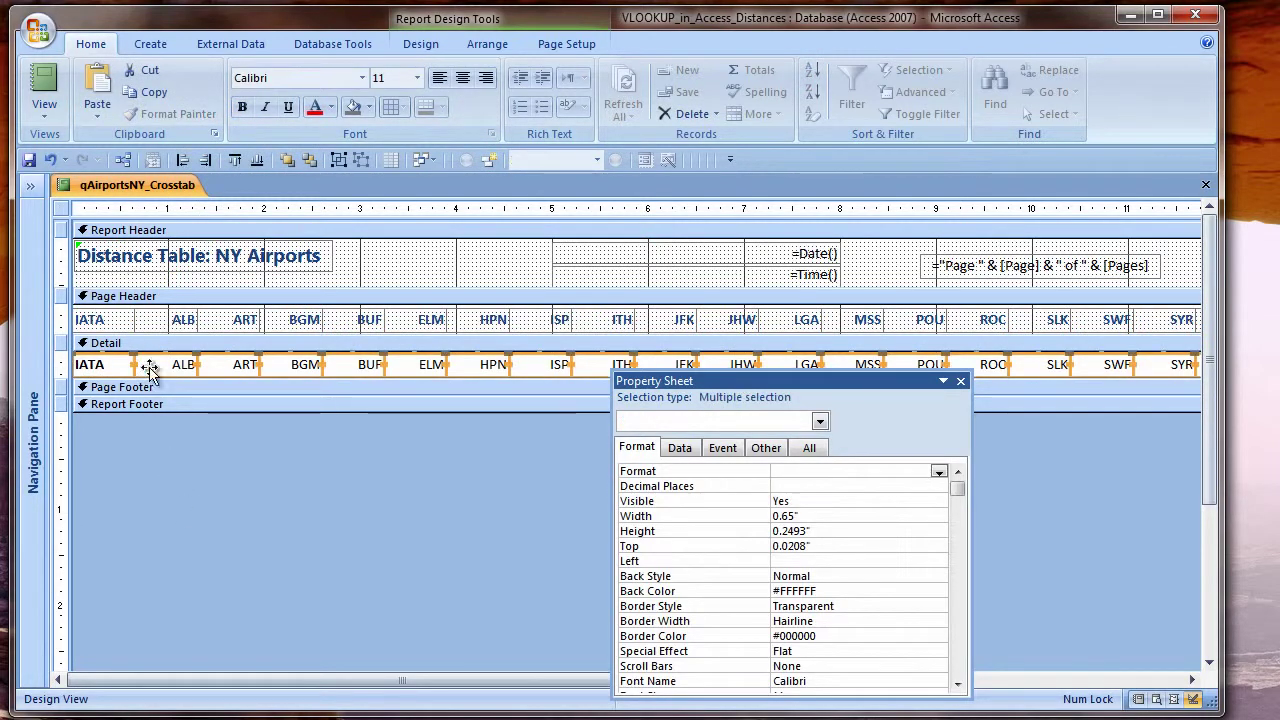
double_click(829, 548)
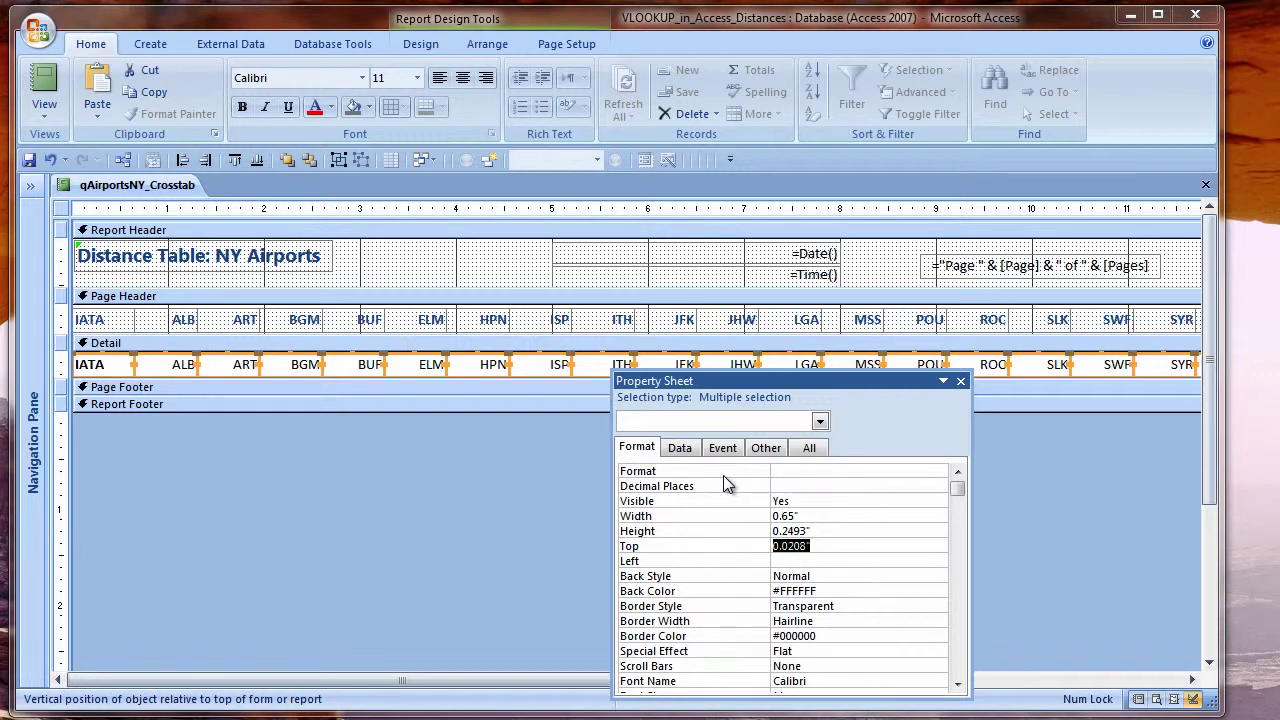
text(0)
key(Return)
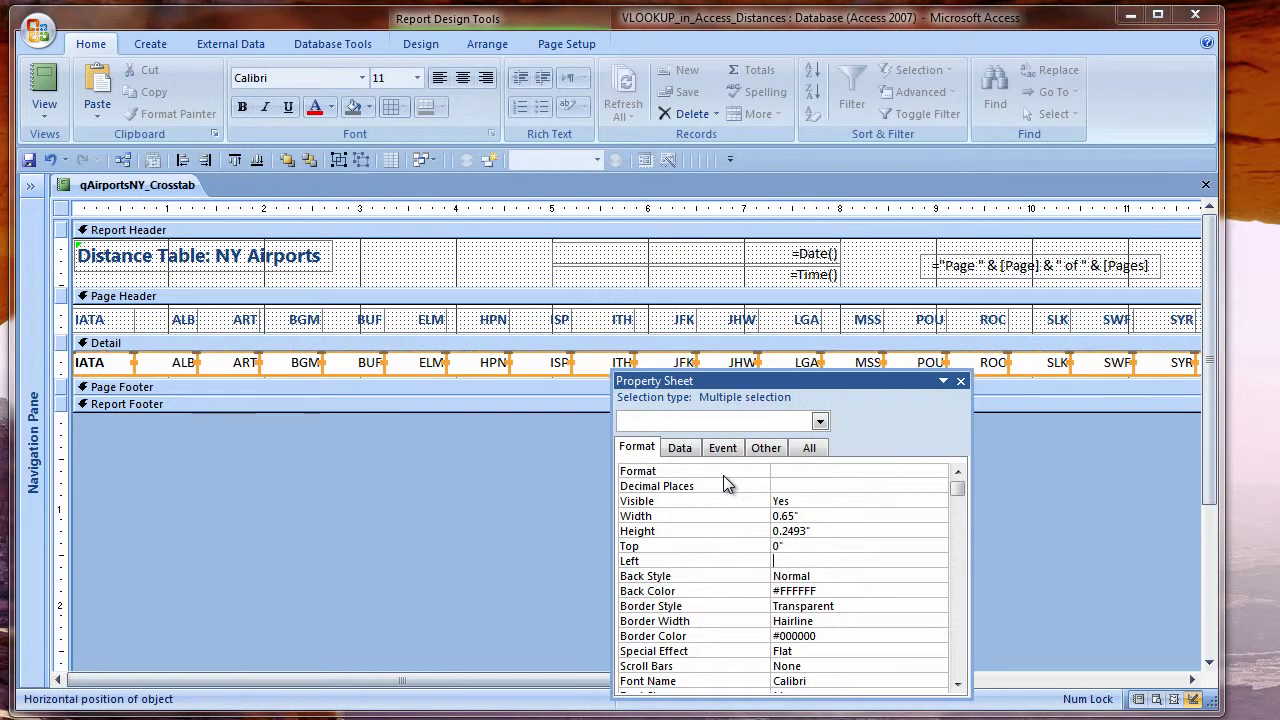
click(430, 361)
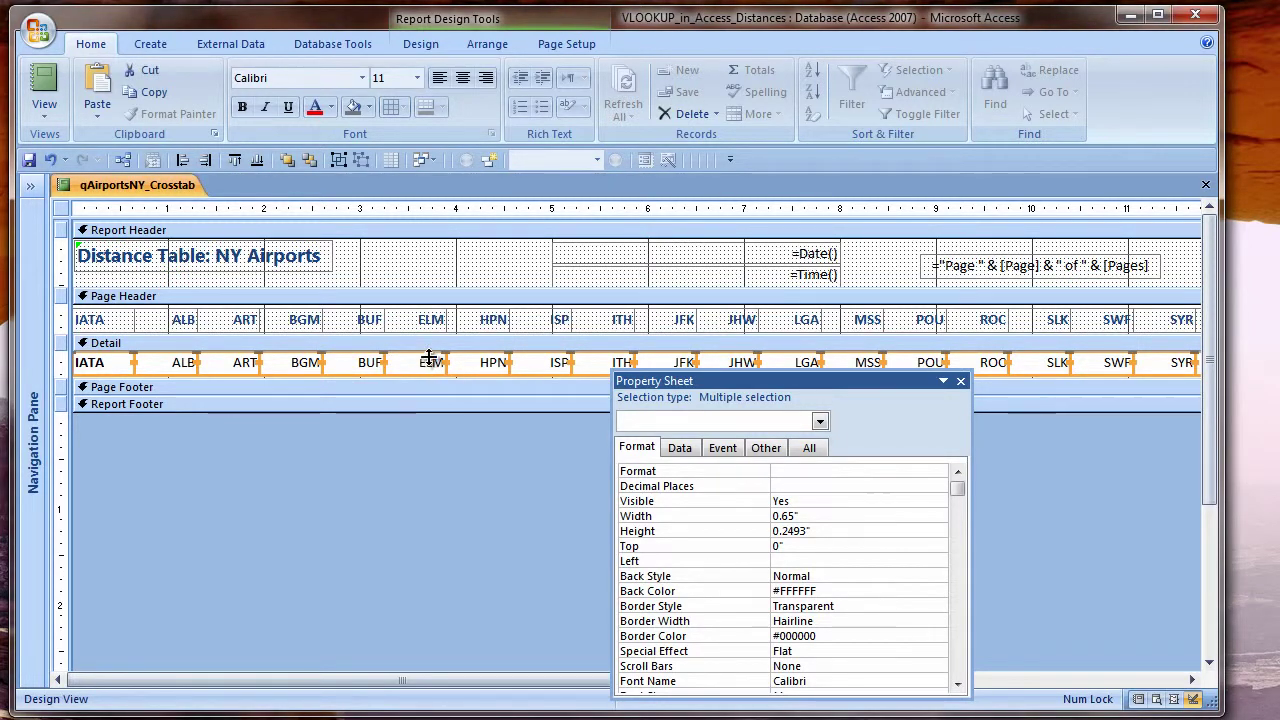
click(427, 355)
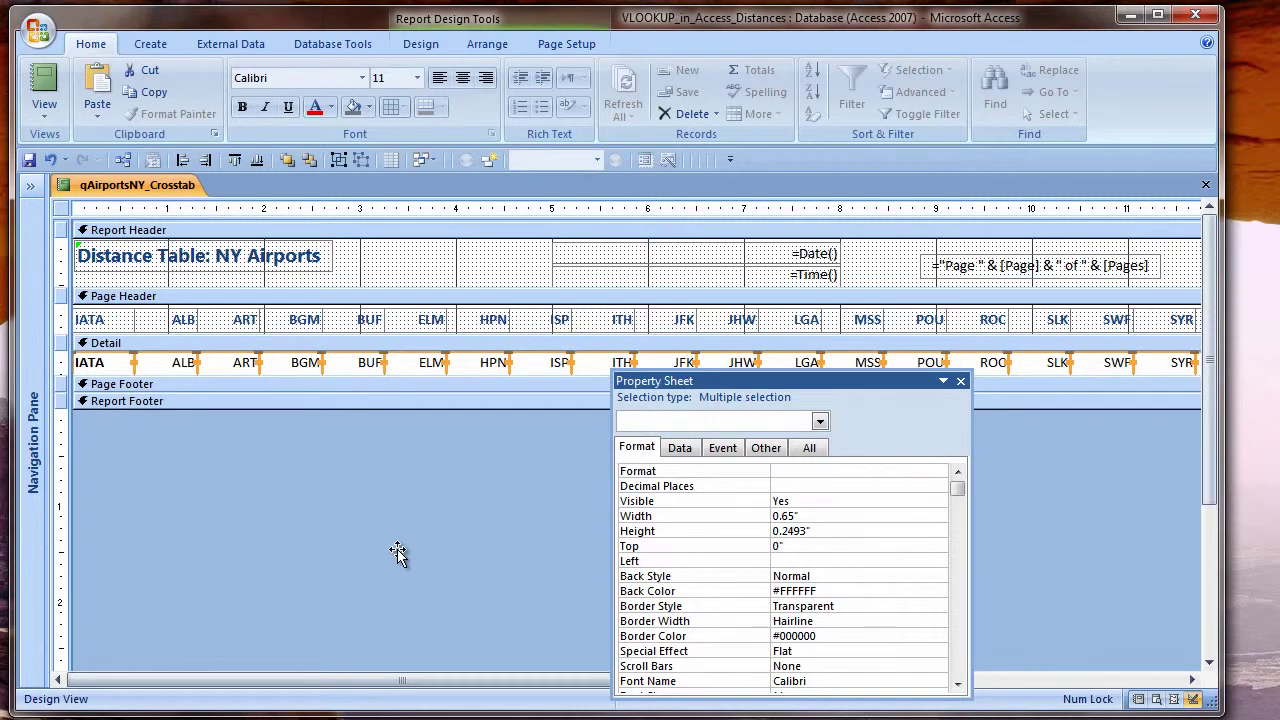
Add a text box to the Report Header at the 4-inch mark, delete its label, and narrow it to about 0.33 inch
click(421, 44)
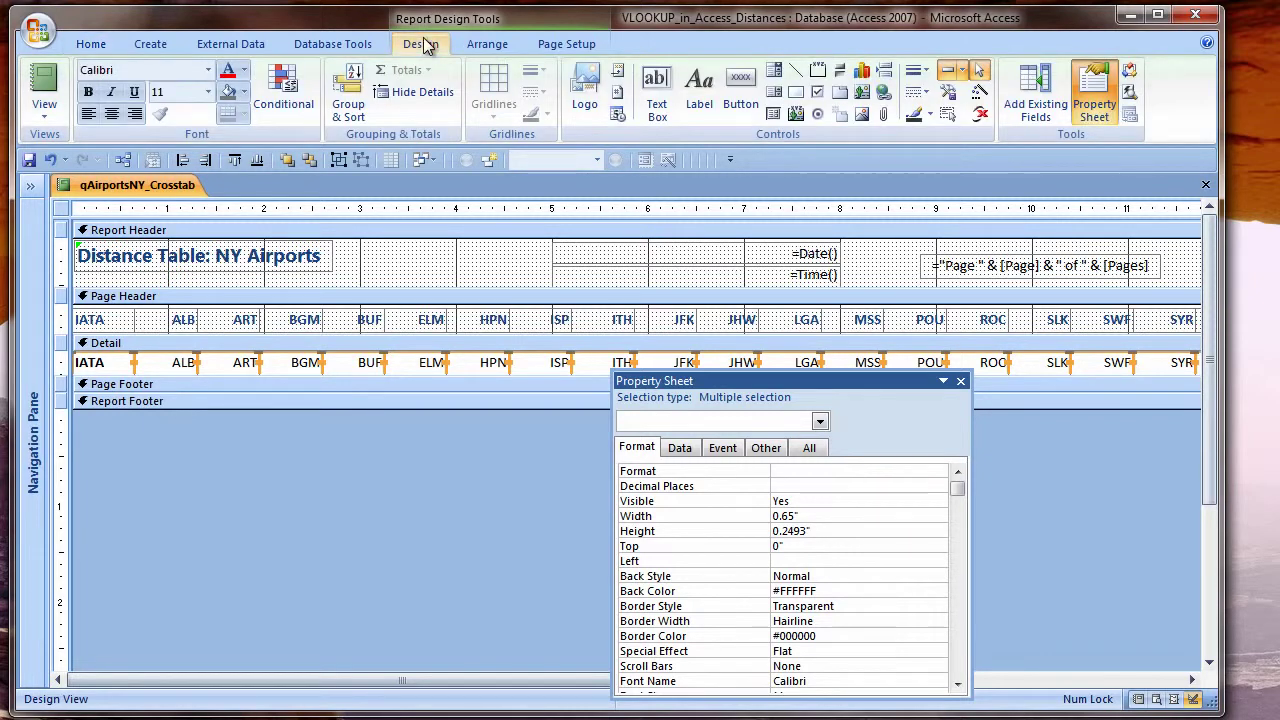
click(656, 90)
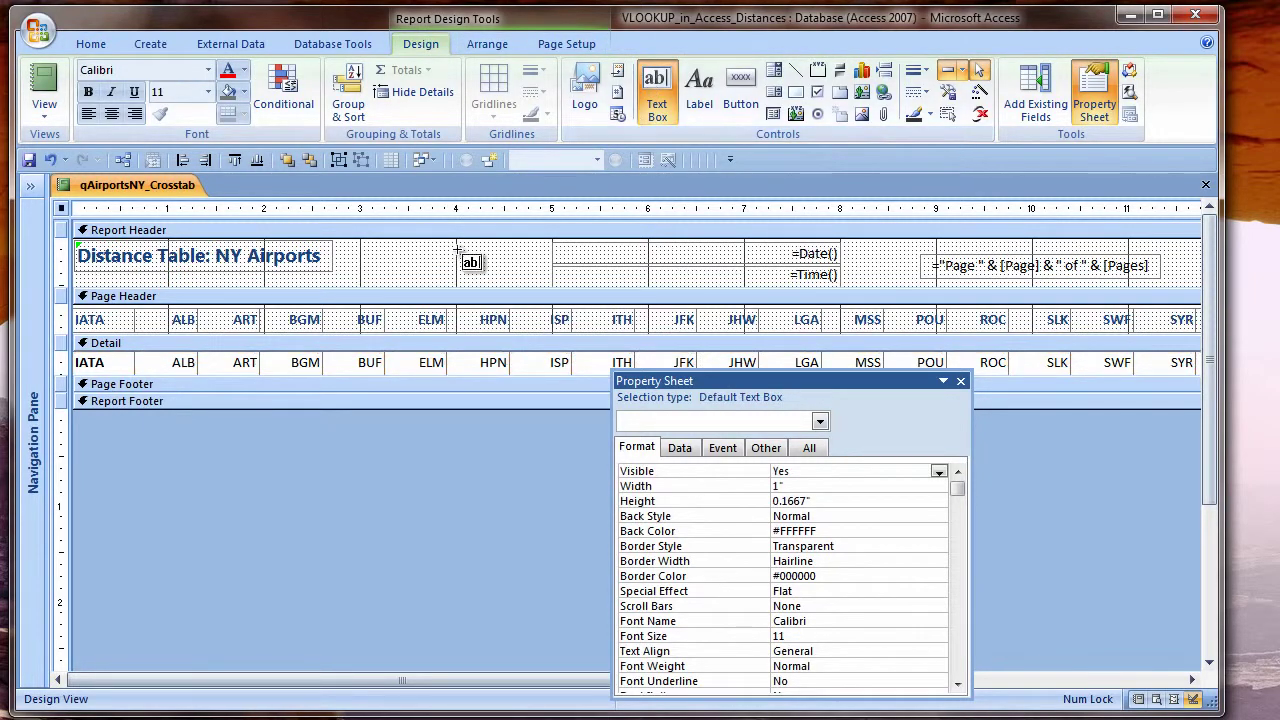
click(457, 250)
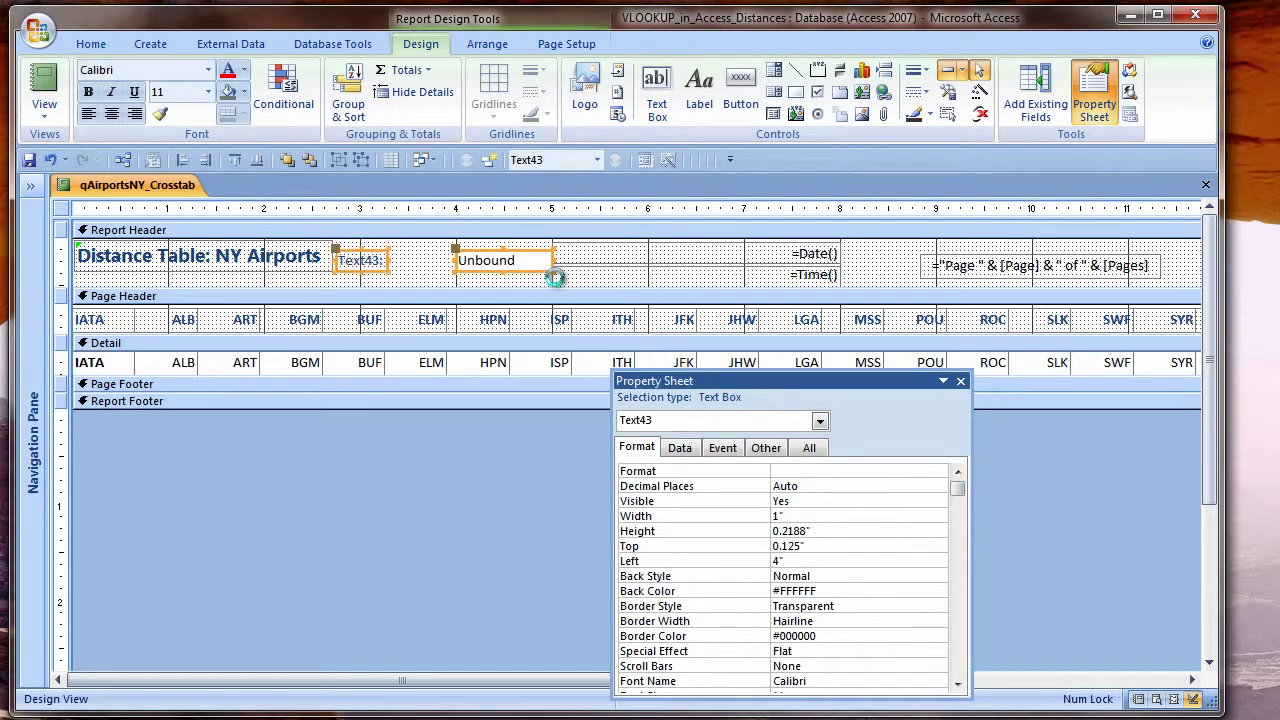
key(Delete)
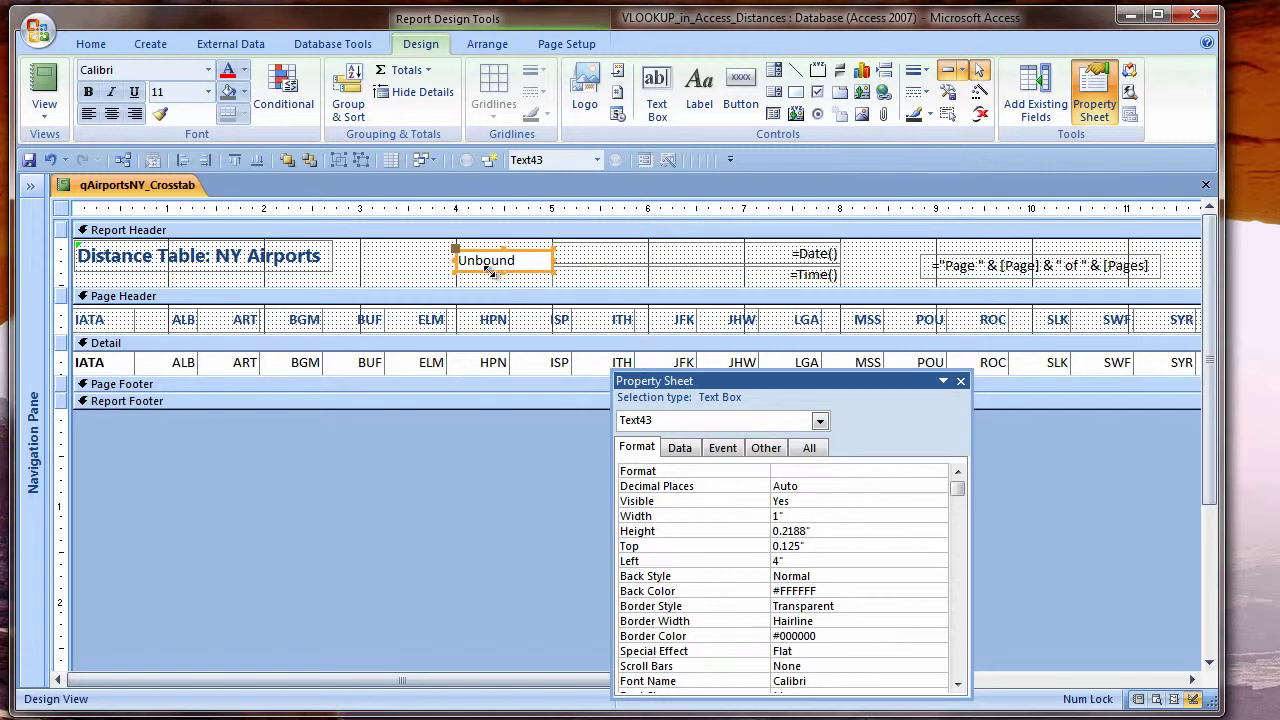
drag(489, 272, 489, 270)
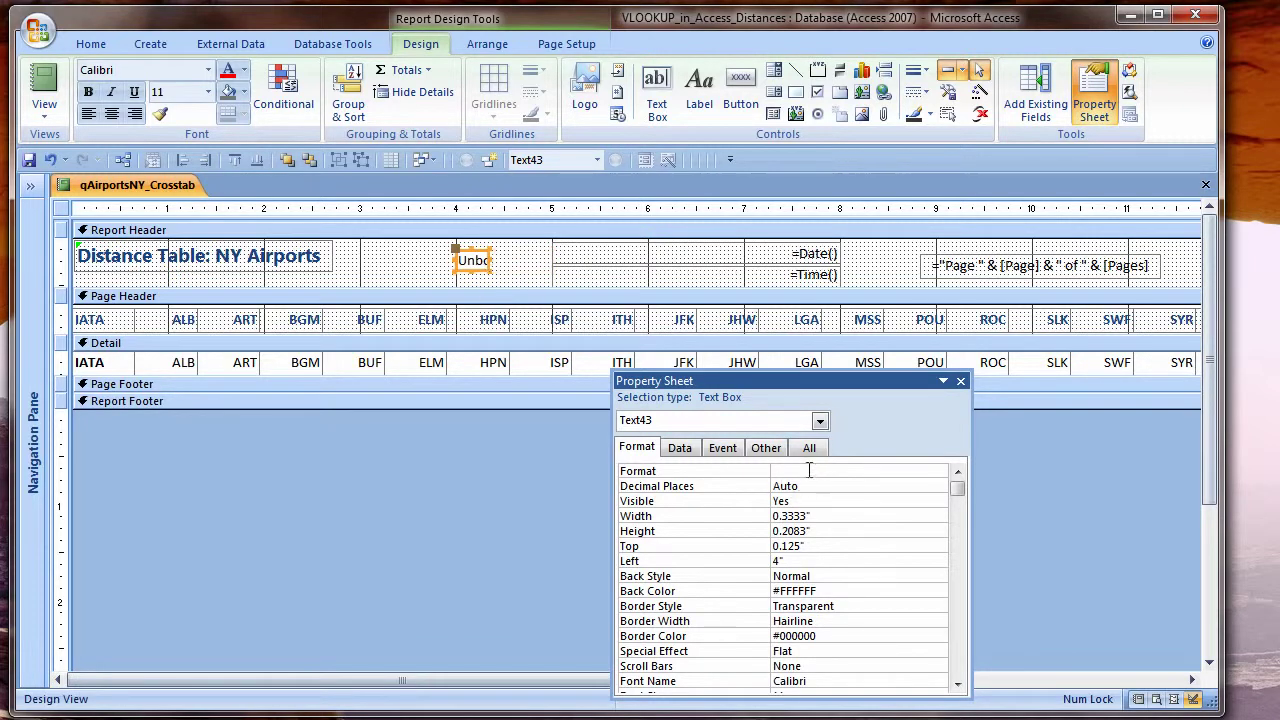
Name the new text box RowCounter
click(766, 448)
click(733, 470)
text(Roqw)
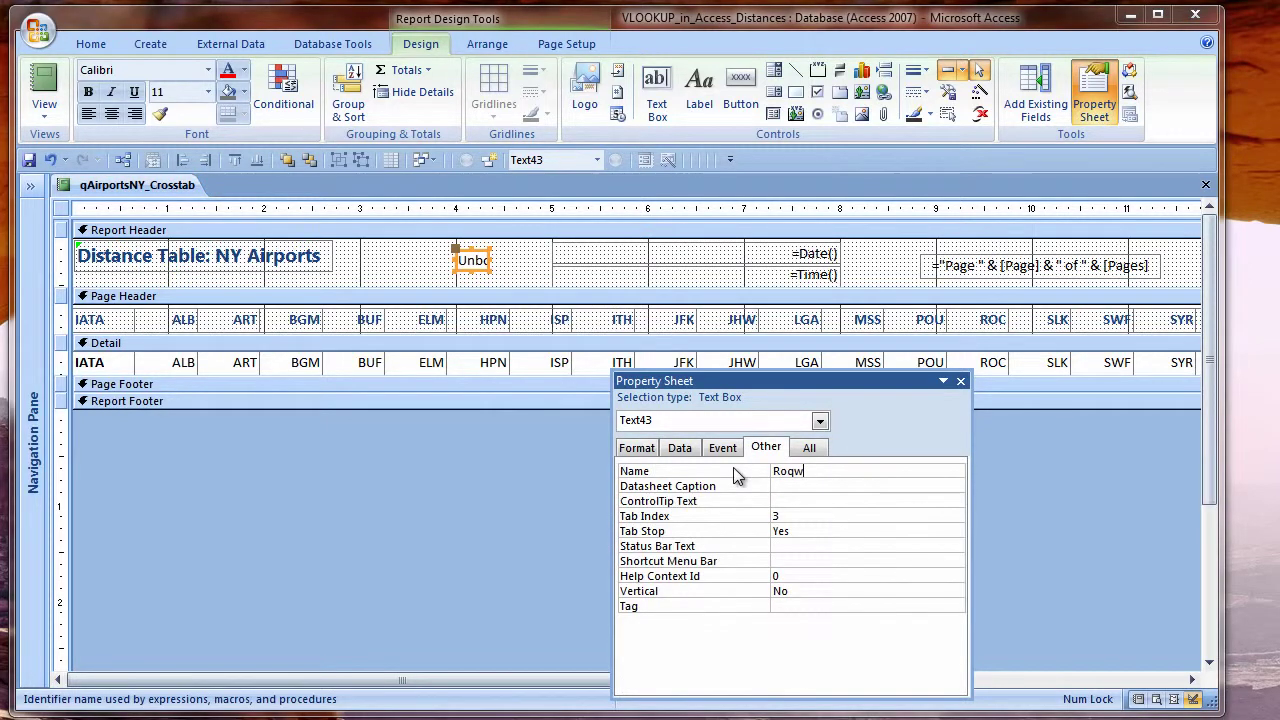
text(Roqw)
key(BackSpace)
key(BackSpace)
text(wCounter)
Set the RowCounter text box's Control Source to =1 and its Running Sum to Over All
click(680, 450)
text(=1)
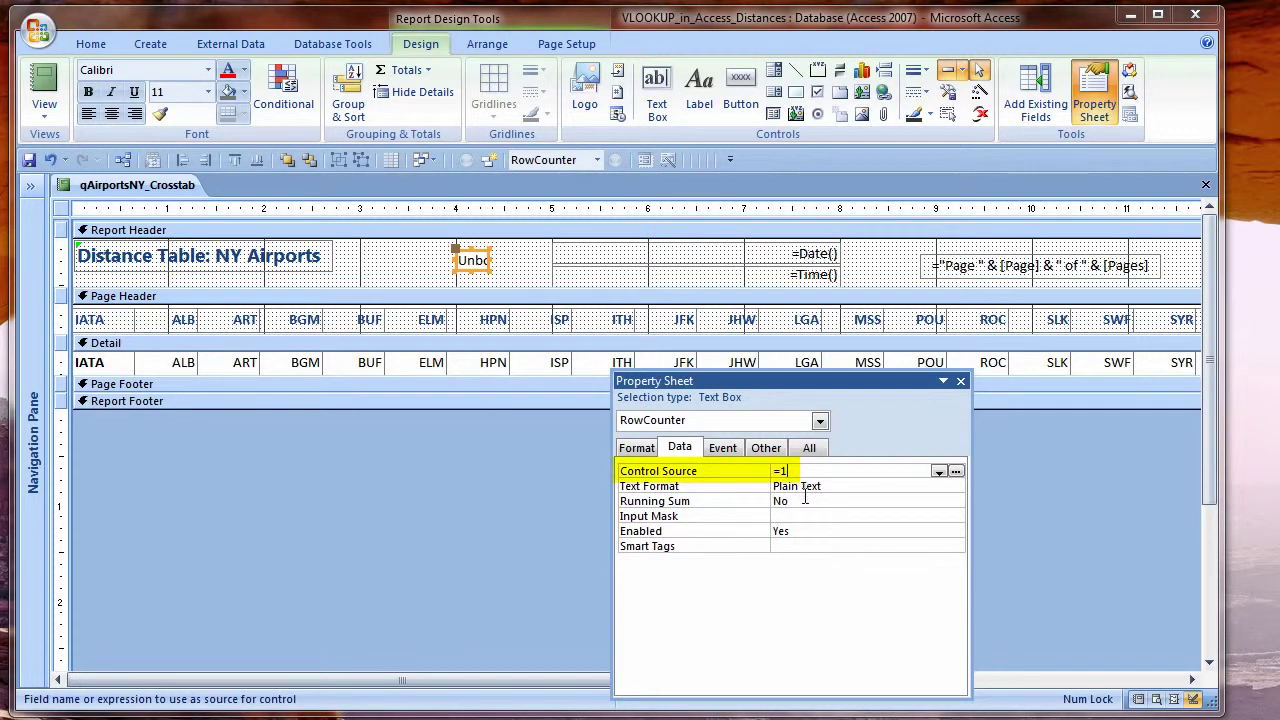
click(921, 503)
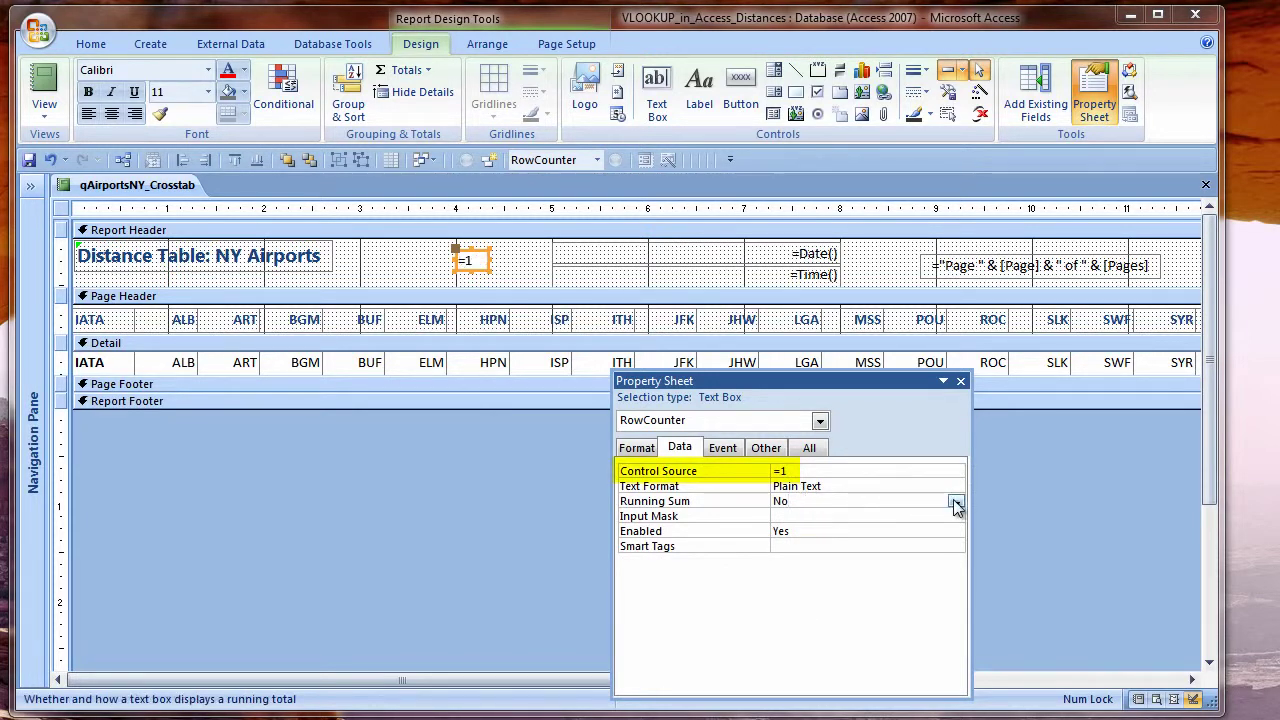
click(955, 503)
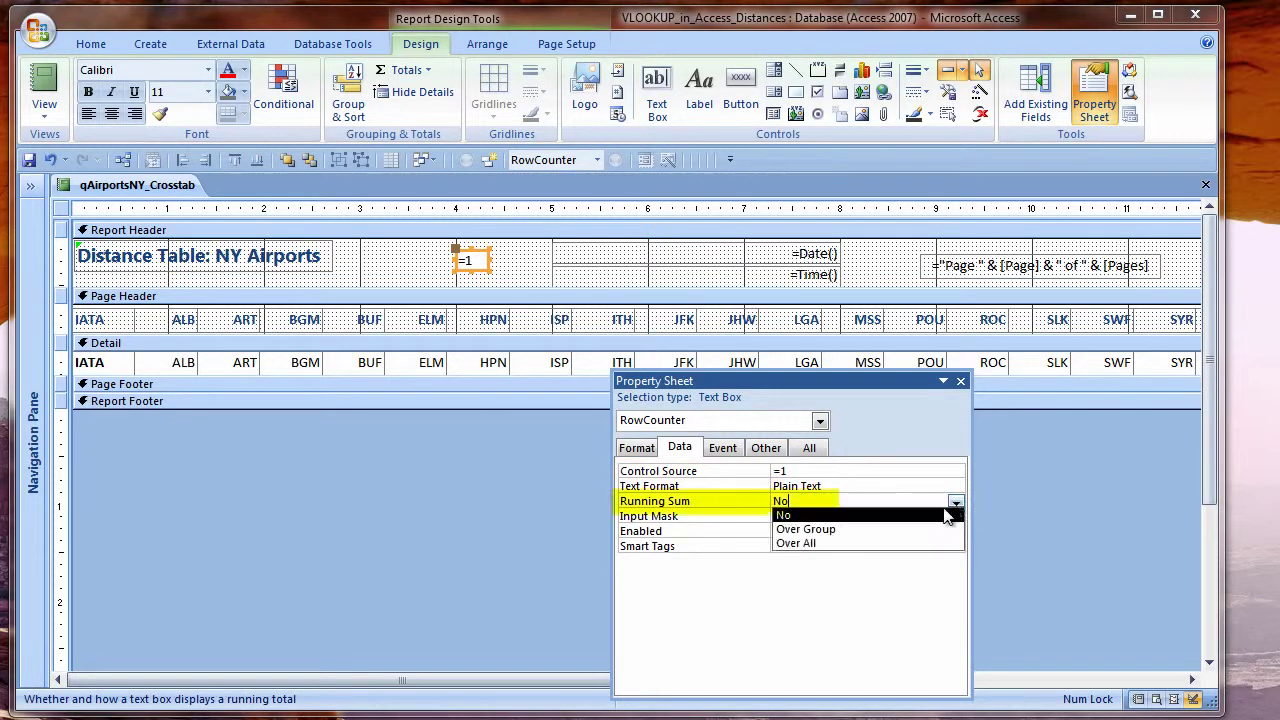
click(807, 543)
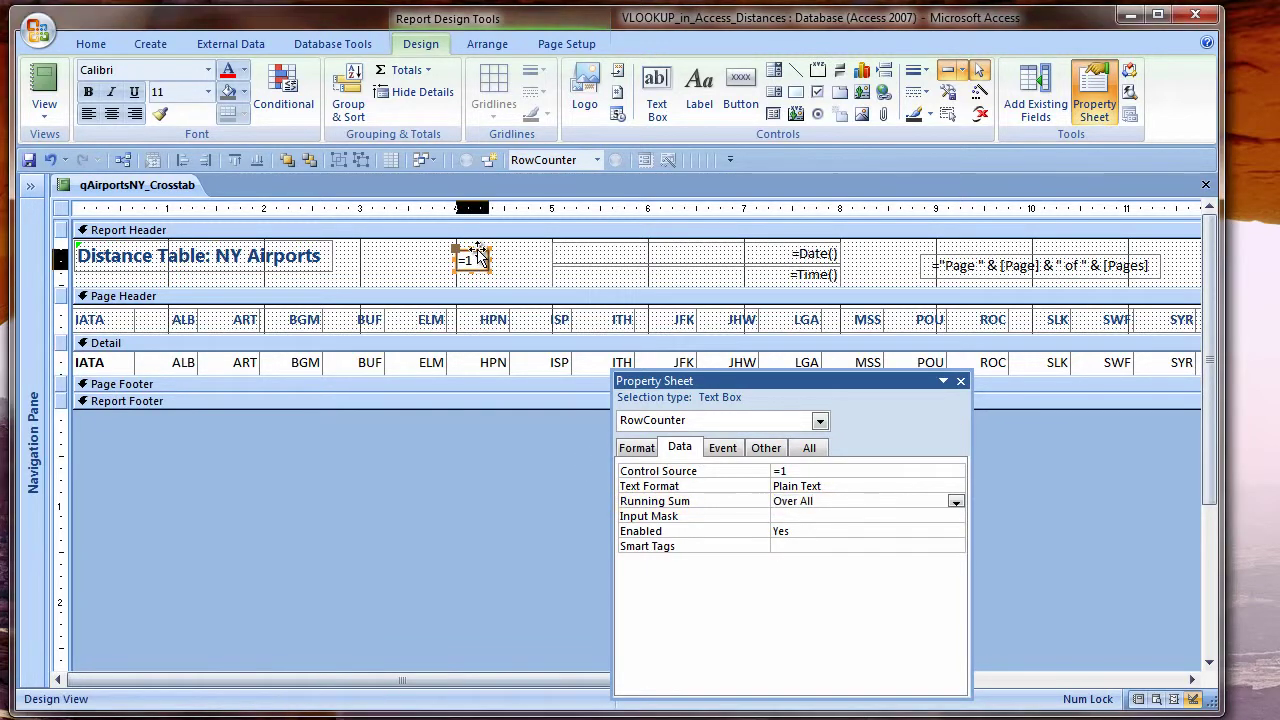
Move the RowCounter text box into the Detail section beside IATA and set its Visible property to No
click(468, 278)
drag(140, 360, 138, 361)
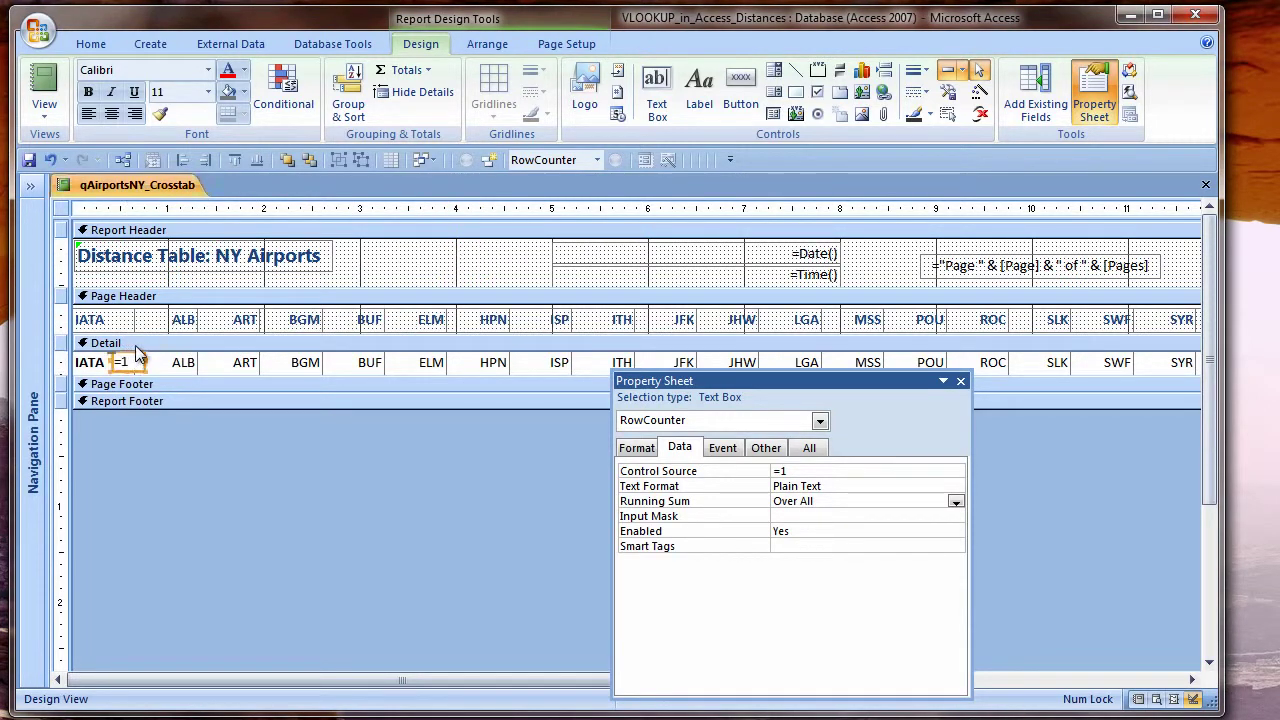
click(641, 449)
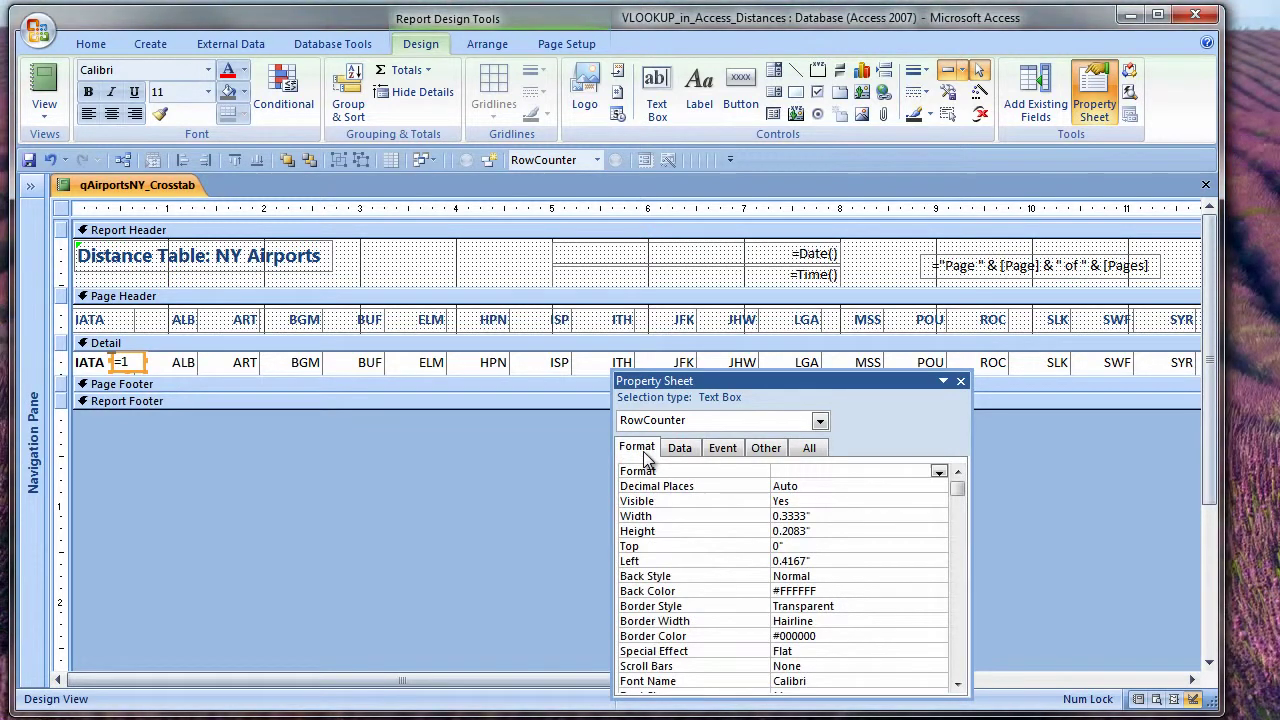
double_click(815, 502)
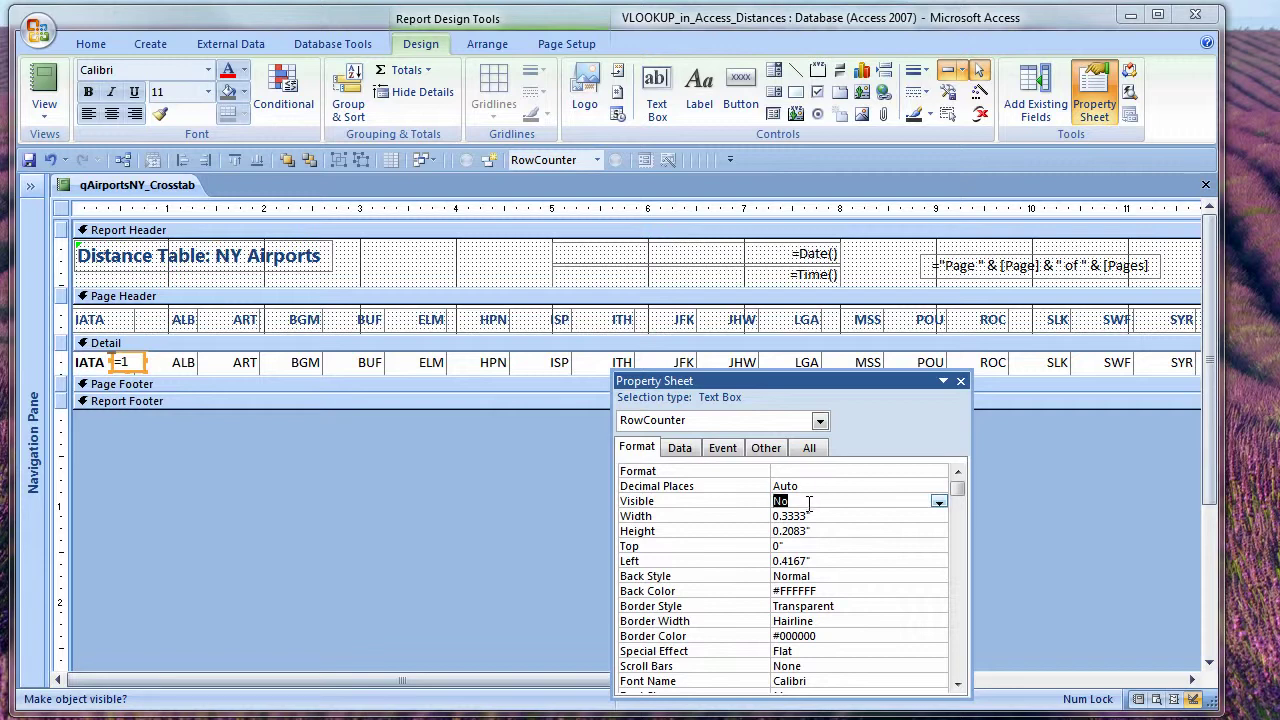
Give the RowCounter text box a gray #808080 fill and a light font color
click(229, 92)
click(245, 72)
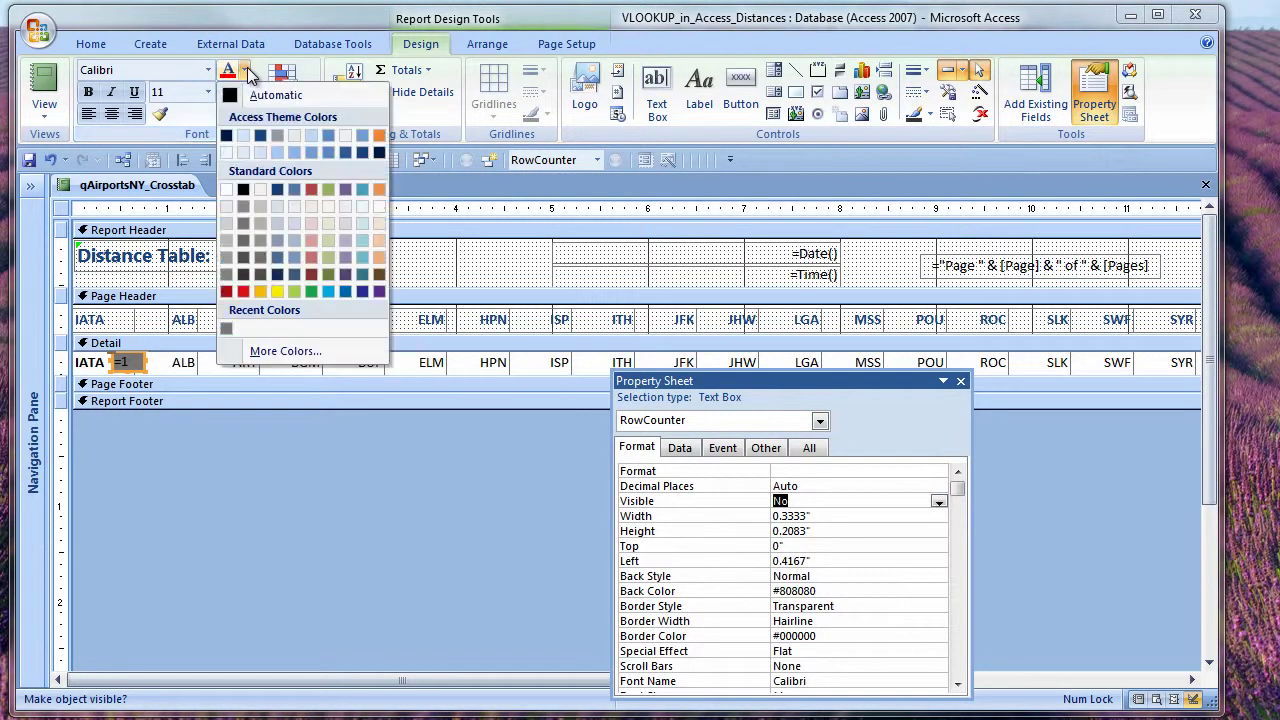
click(381, 224)
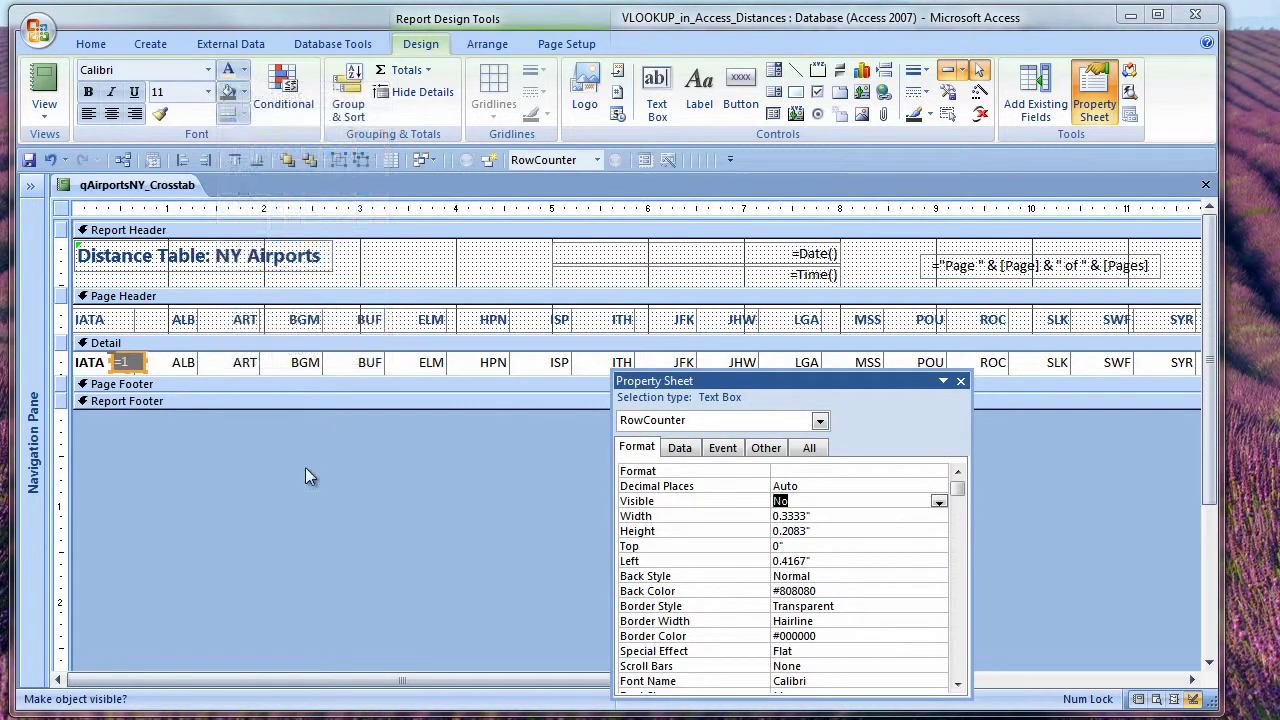
Save the report as rpt_DistanceTable_Airports_NY
right_click(160, 186)
click(205, 195)
text(rpt_DistanceTable_NYAirports_NY)
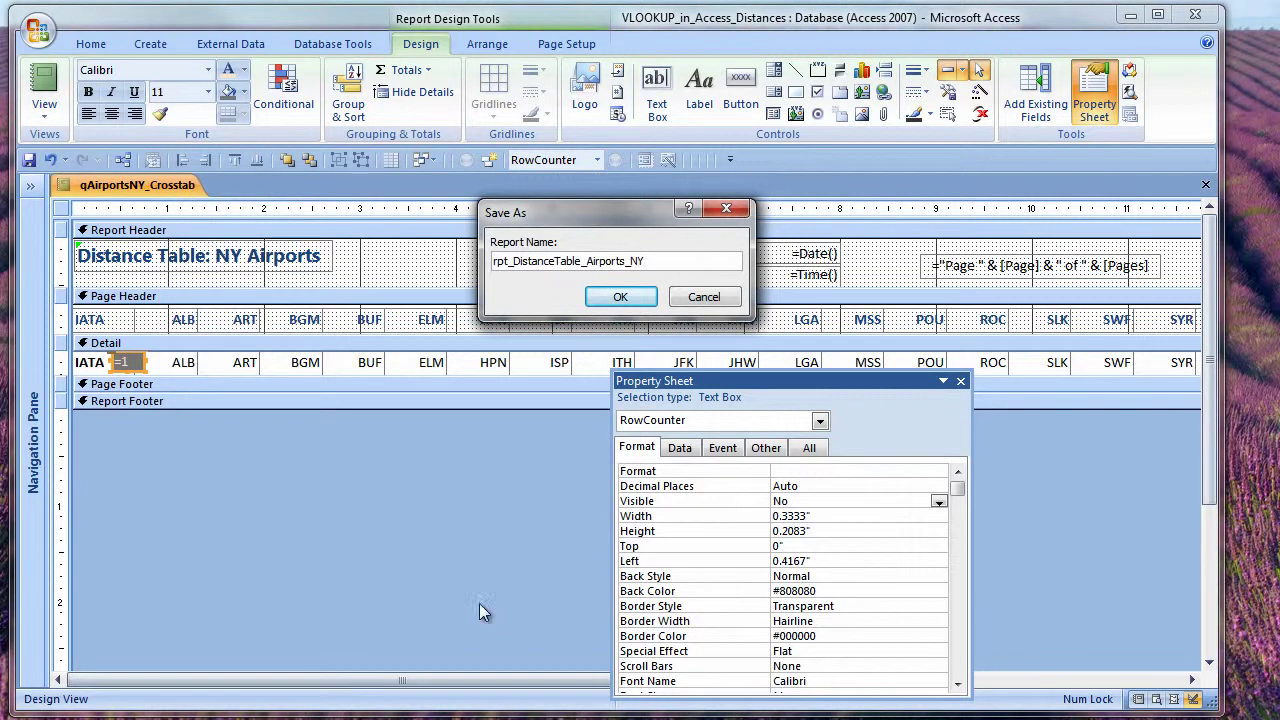
key(Return)
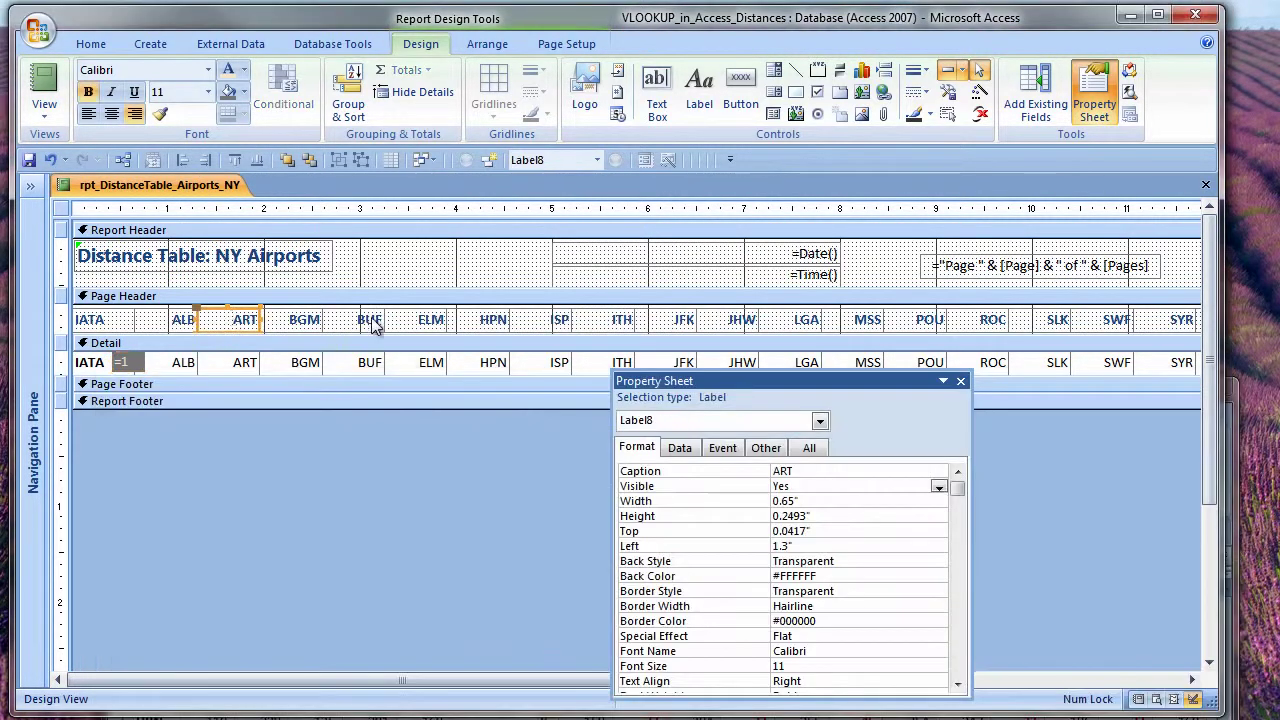
Fill every other airport label in the Page Header, from ART through TSS, with light blue
shift+click(369, 319)
shift+click(493, 319)
shift+click(622, 319)
shift+click(741, 319)
shift+click(867, 319)
shift+click(993, 319)
shift+click(1117, 319)
click(1180, 679)
shift+click(266, 320)
click(82, 683)
click(243, 91)
click(353, 179)
Select the IATA text box in the Detail section and switch to Excel to examine the distance table's row coloring
click(88, 364)
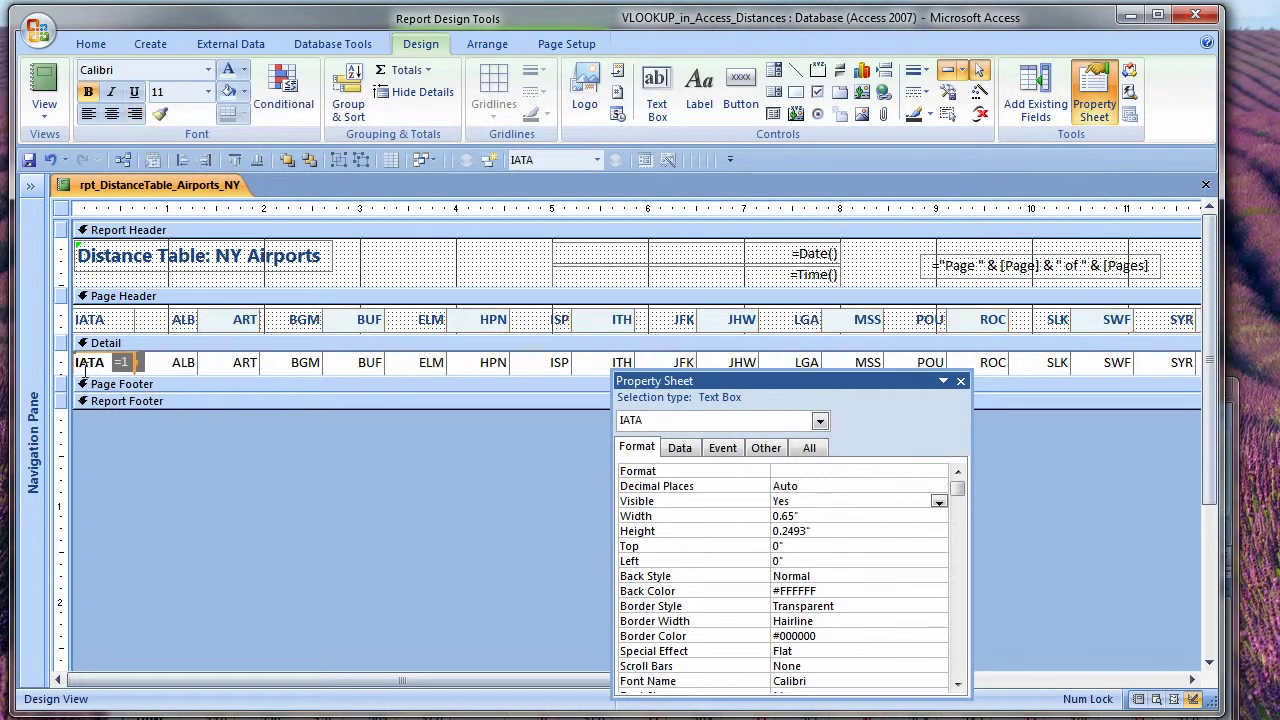
click(244, 92)
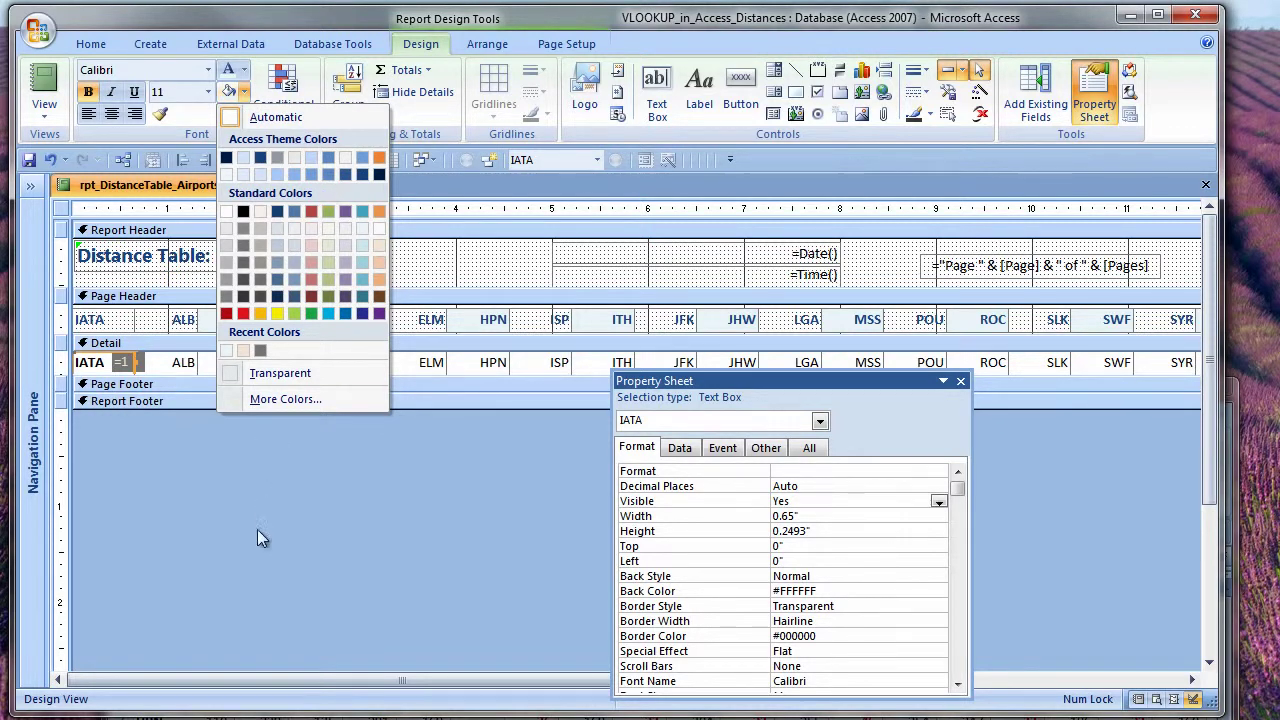
click(251, 501)
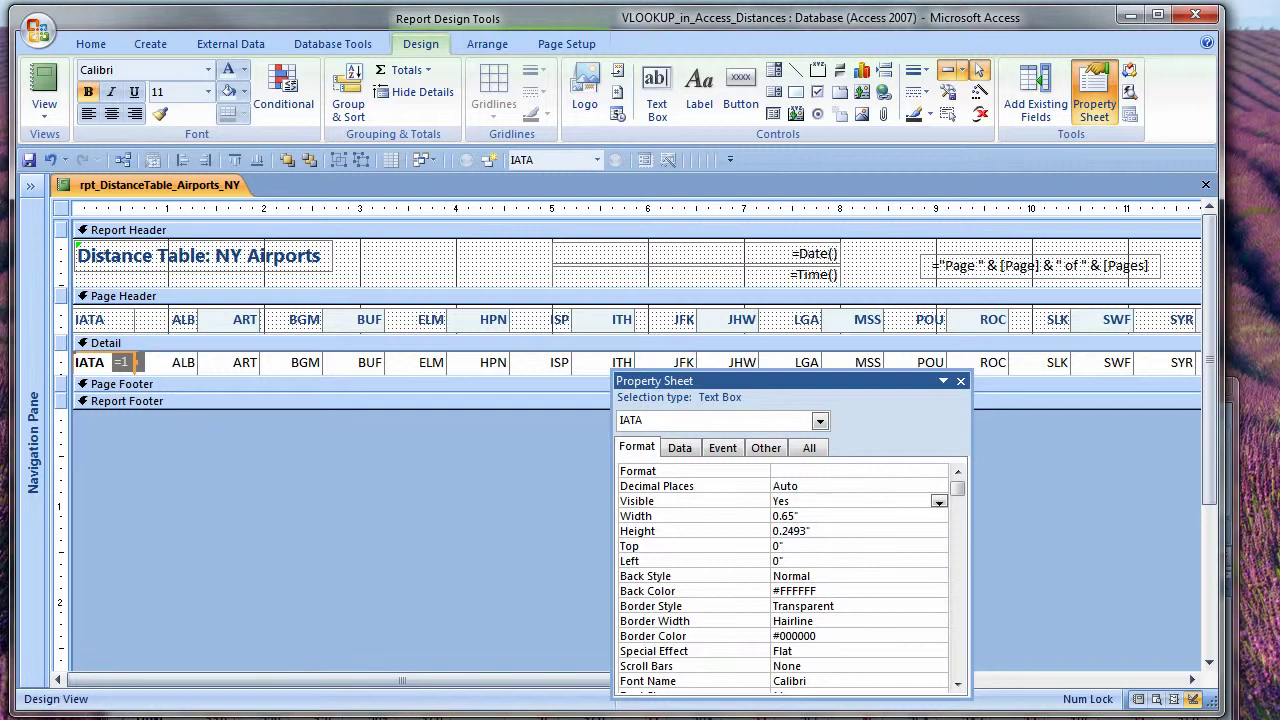
key(alt+Tab)
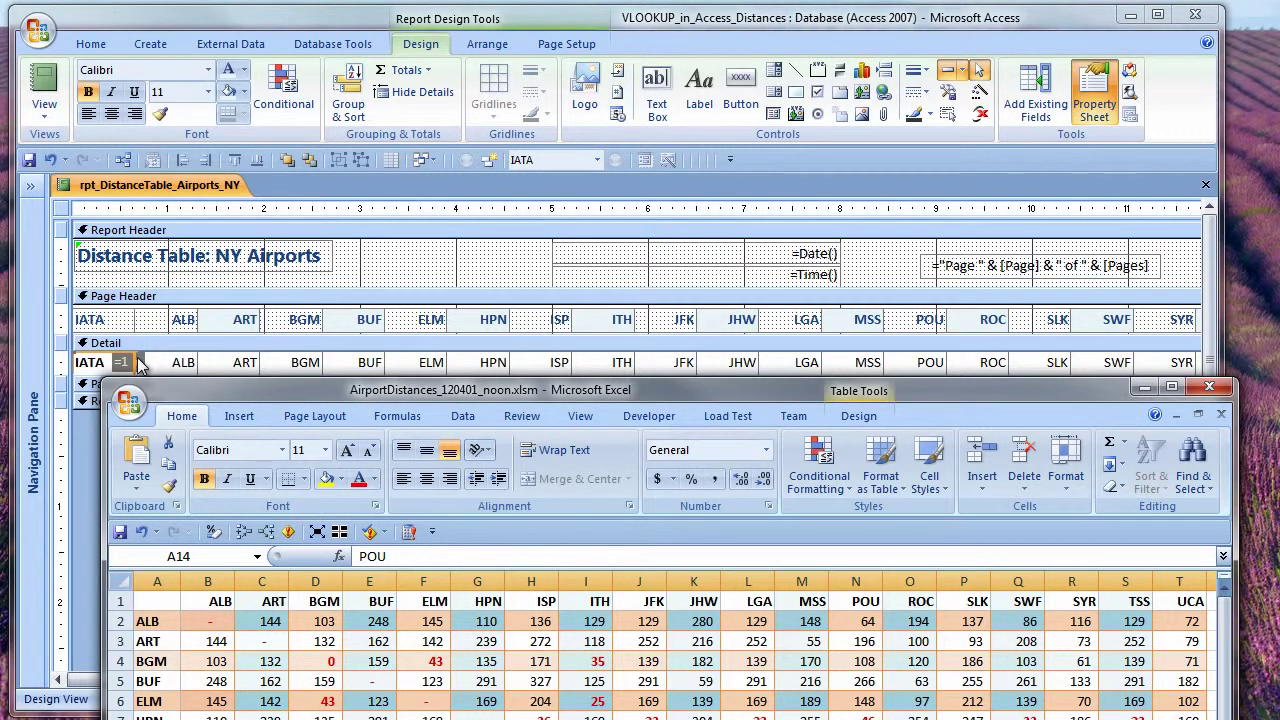
Tag every other Detail airport text box, from ART through TSS, as blue
click(143, 364)
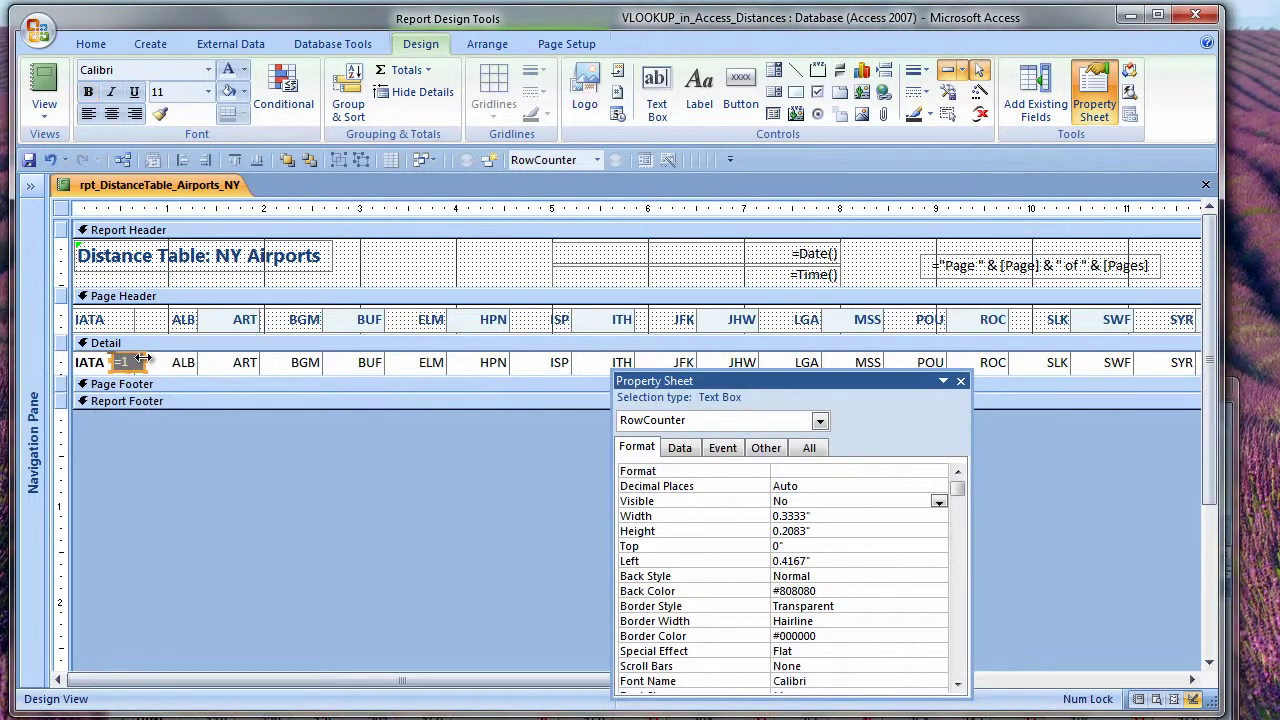
click(229, 366)
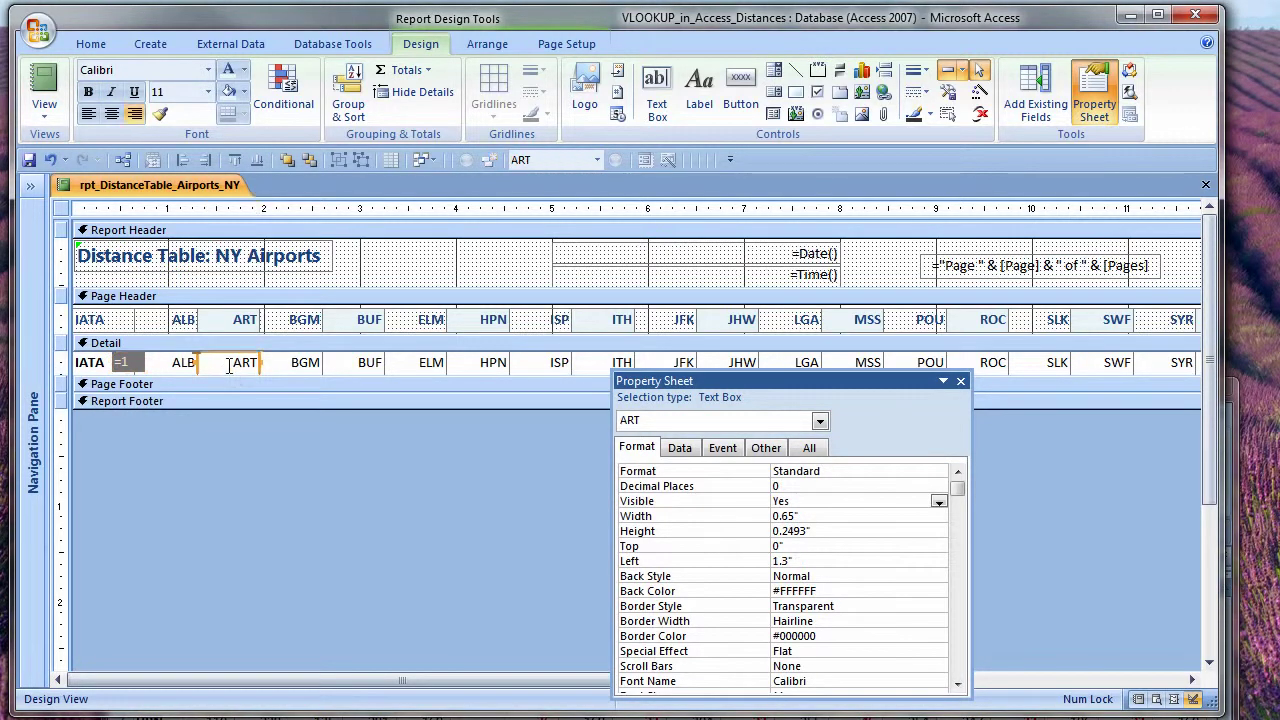
shift+click(365, 366)
shift+click(480, 368)
shift+click(594, 366)
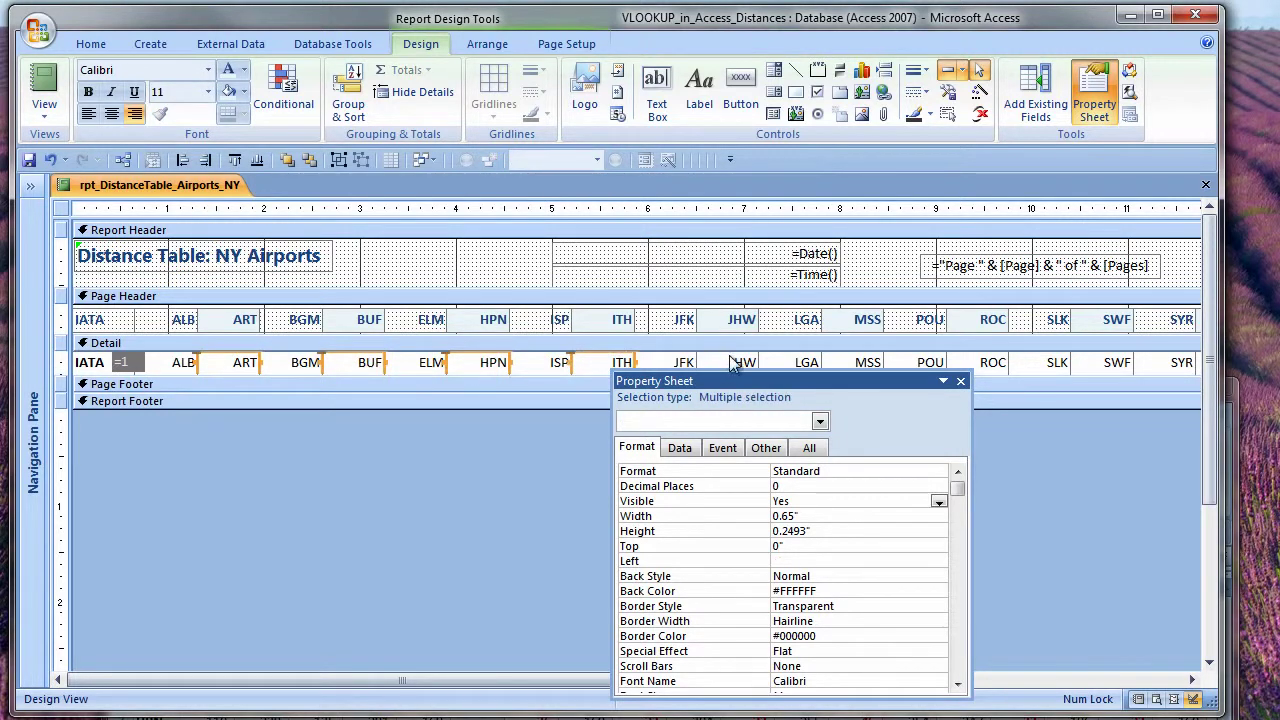
shift+click(720, 364)
shift+click(862, 362)
shift+click(992, 366)
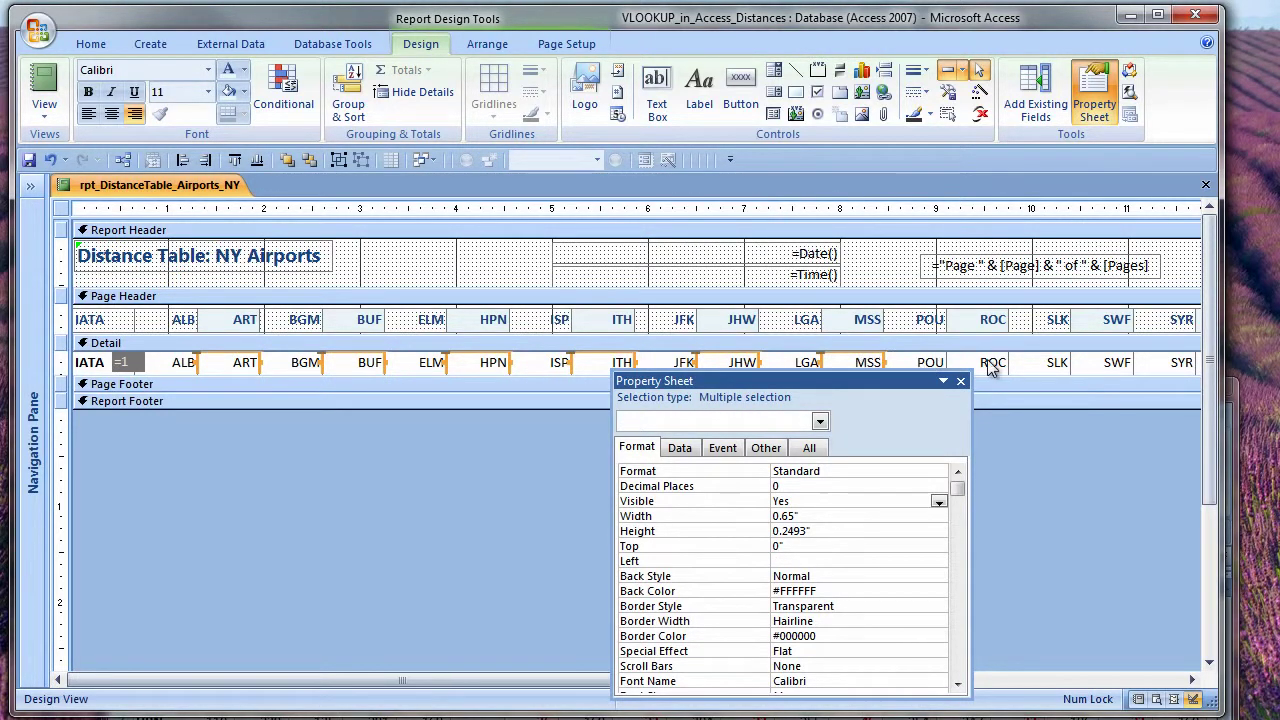
shift+click(1106, 366)
click(1105, 680)
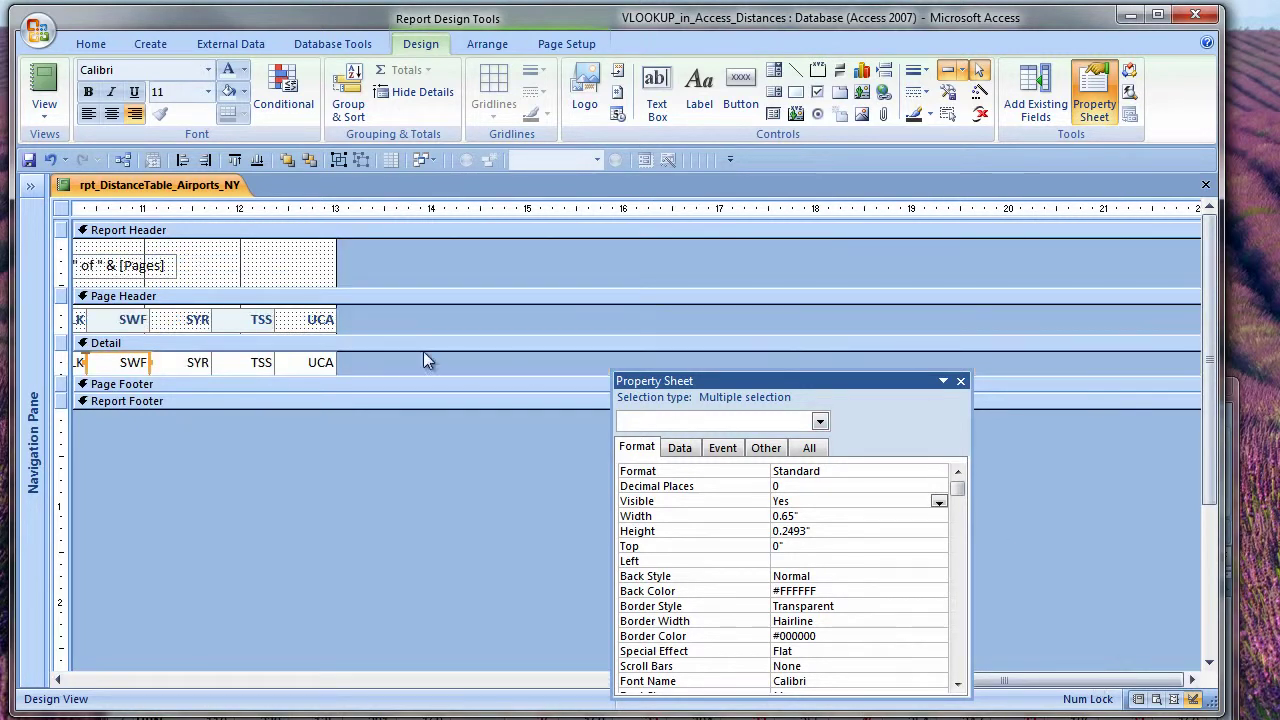
shift+click(252, 362)
click(776, 450)
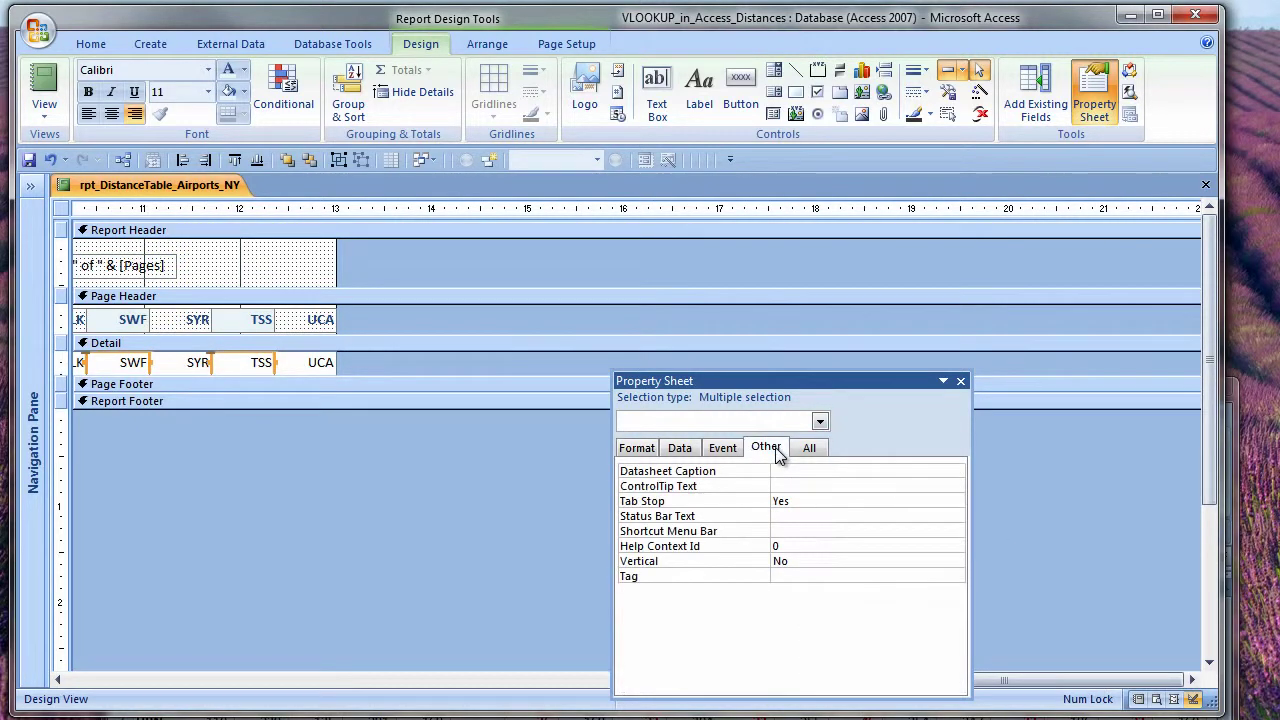
click(812, 577)
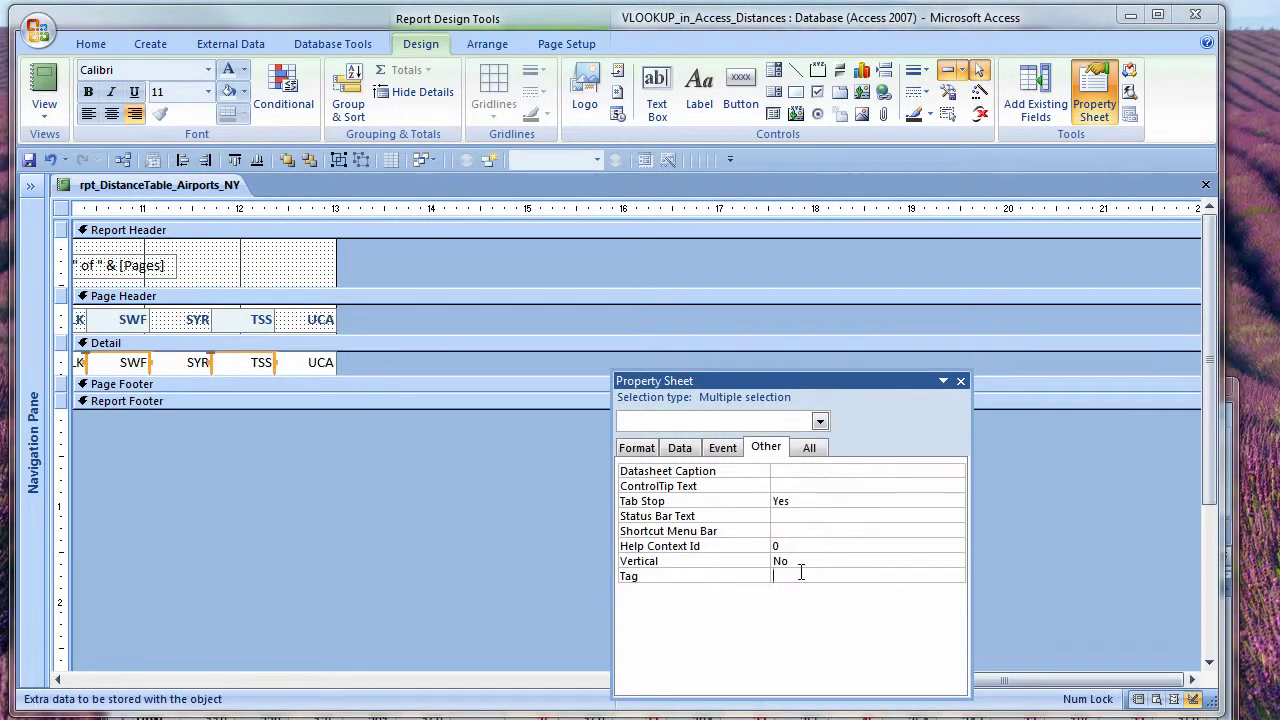
text(Mile)
Tag the remaining alternate airport text boxes in the Detail section, from ALB through UCA, as orange
click(313, 366)
shift+click(238, 365)
shift+click(199, 363)
shift+click(135, 363)
click(178, 681)
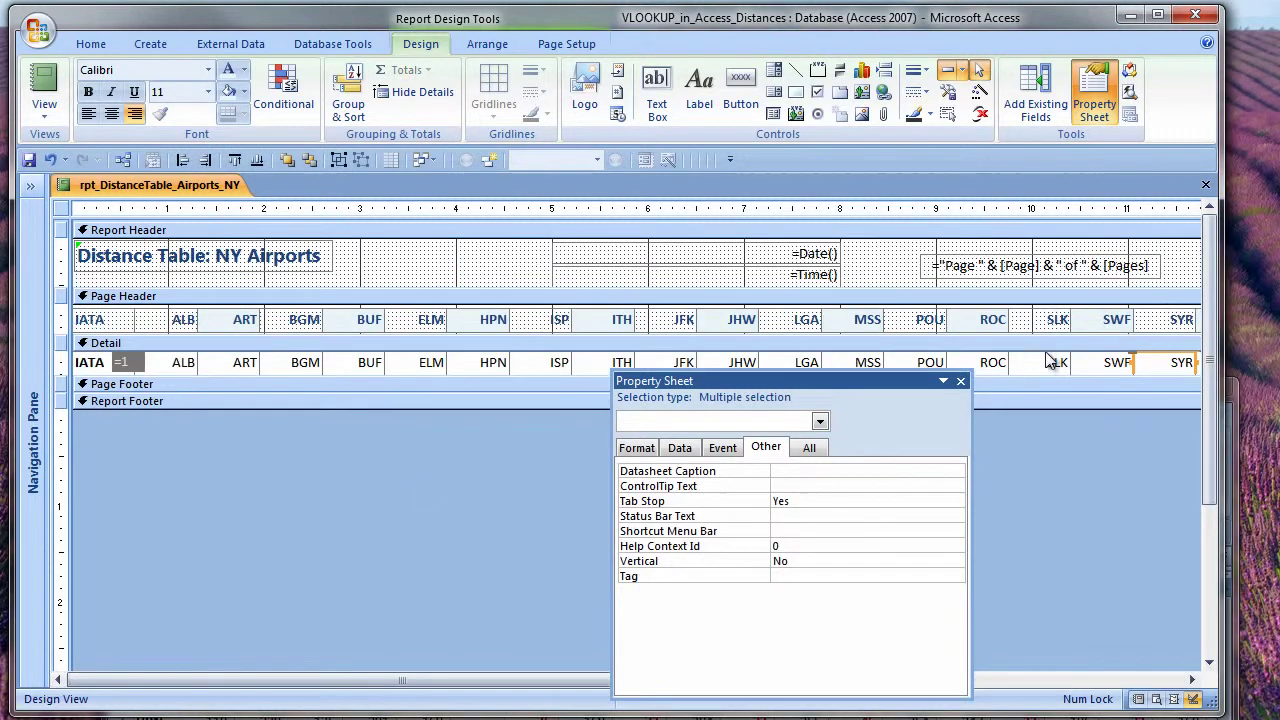
shift+click(1023, 365)
shift+click(969, 363)
shift+click(903, 361)
shift+click(850, 363)
shift+click(790, 363)
shift+click(728, 364)
shift+click(665, 364)
shift+click(548, 365)
shift+click(475, 365)
shift+click(411, 365)
shift+click(357, 365)
shift+click(295, 365)
shift+click(225, 365)
shift+click(172, 365)
shift+click(88, 368)
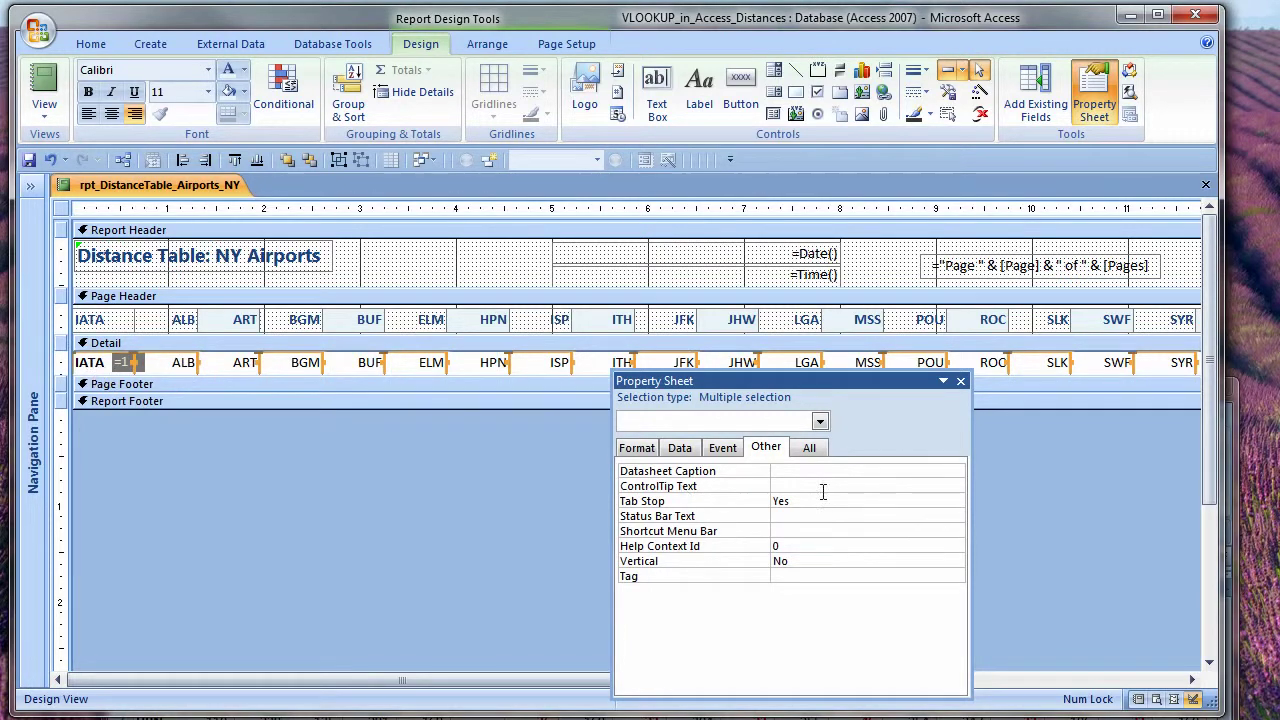
click(790, 577)
text(orange)
key(Return)
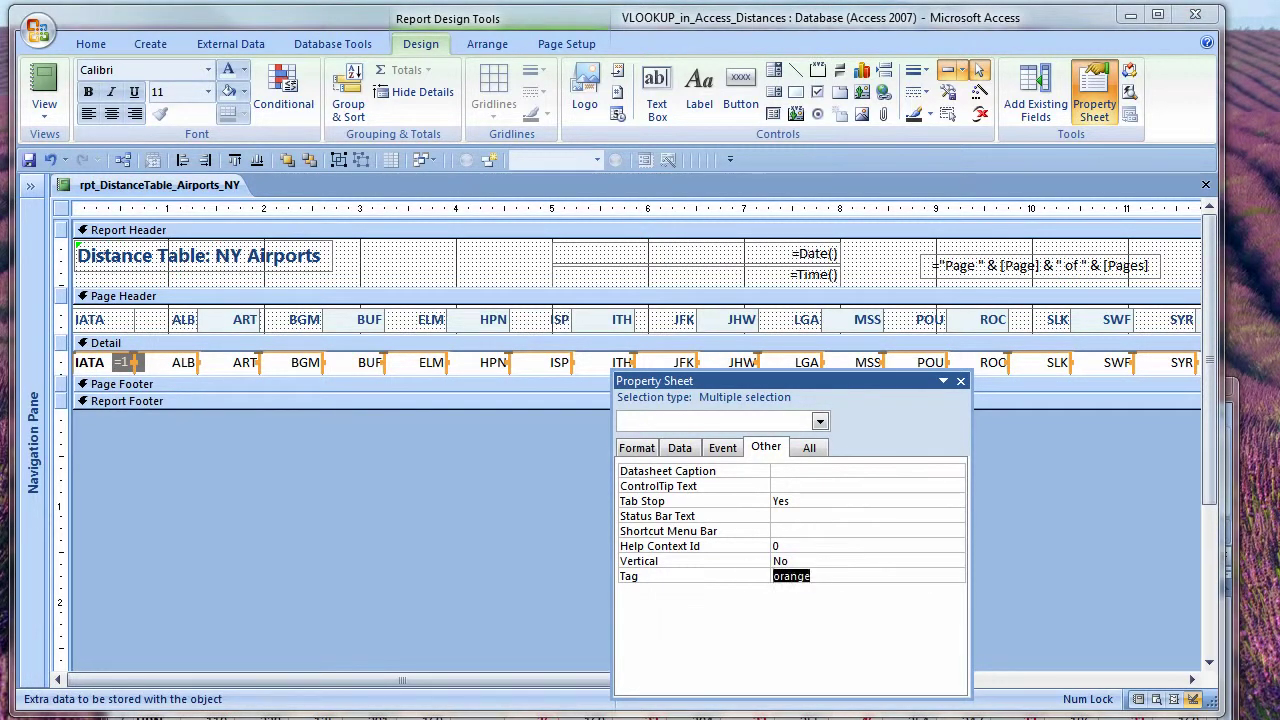
Create an On Format event procedure for the Detail section with the Code Builder
click(400, 347)
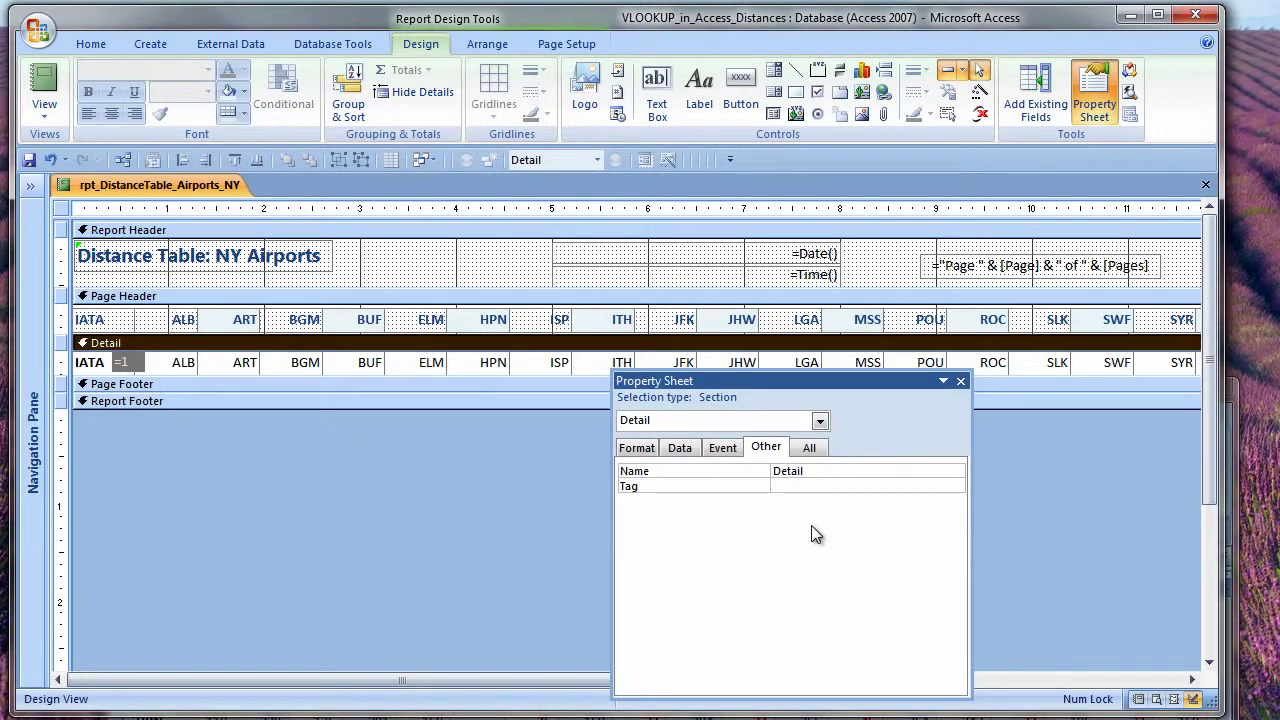
click(721, 449)
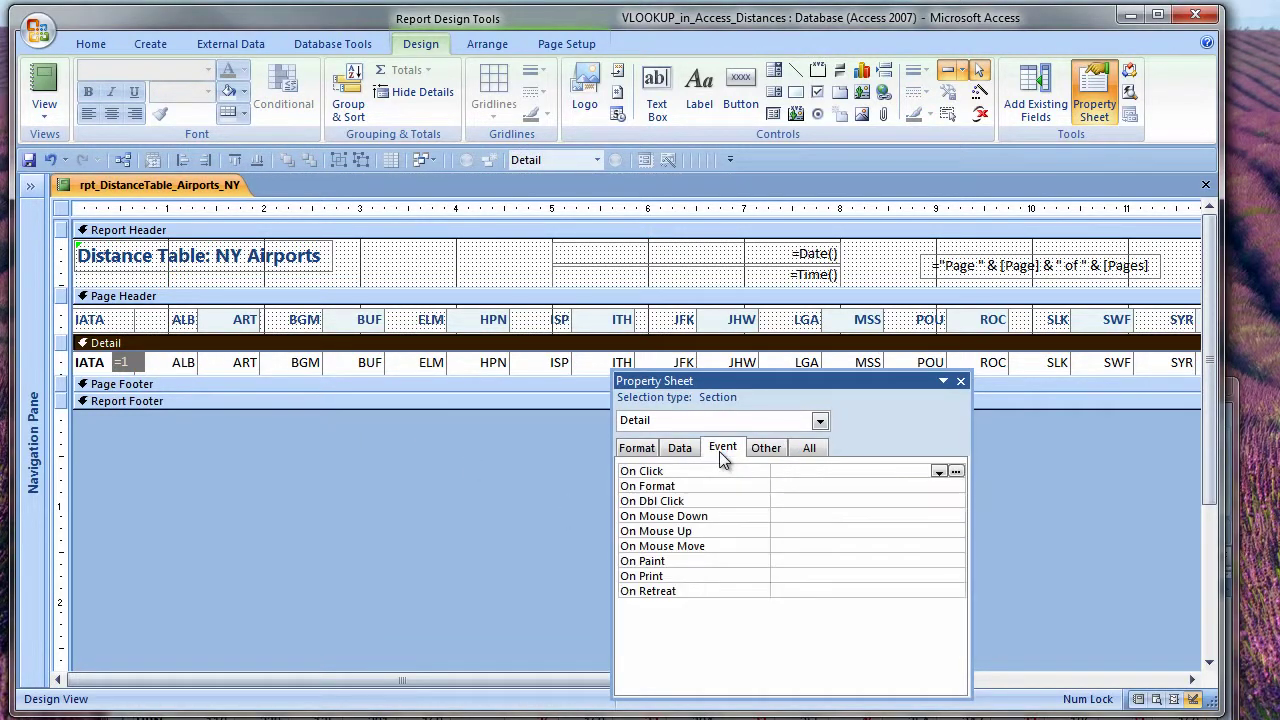
click(790, 487)
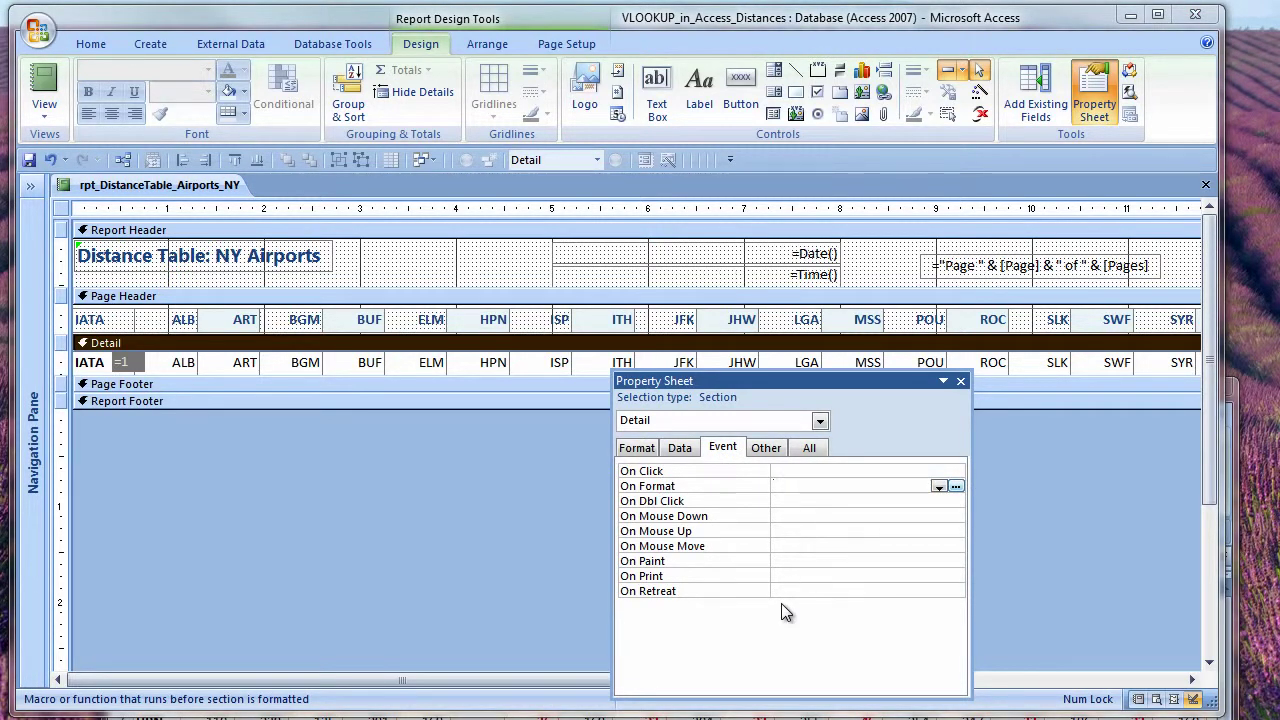
click(956, 487)
click(565, 217)
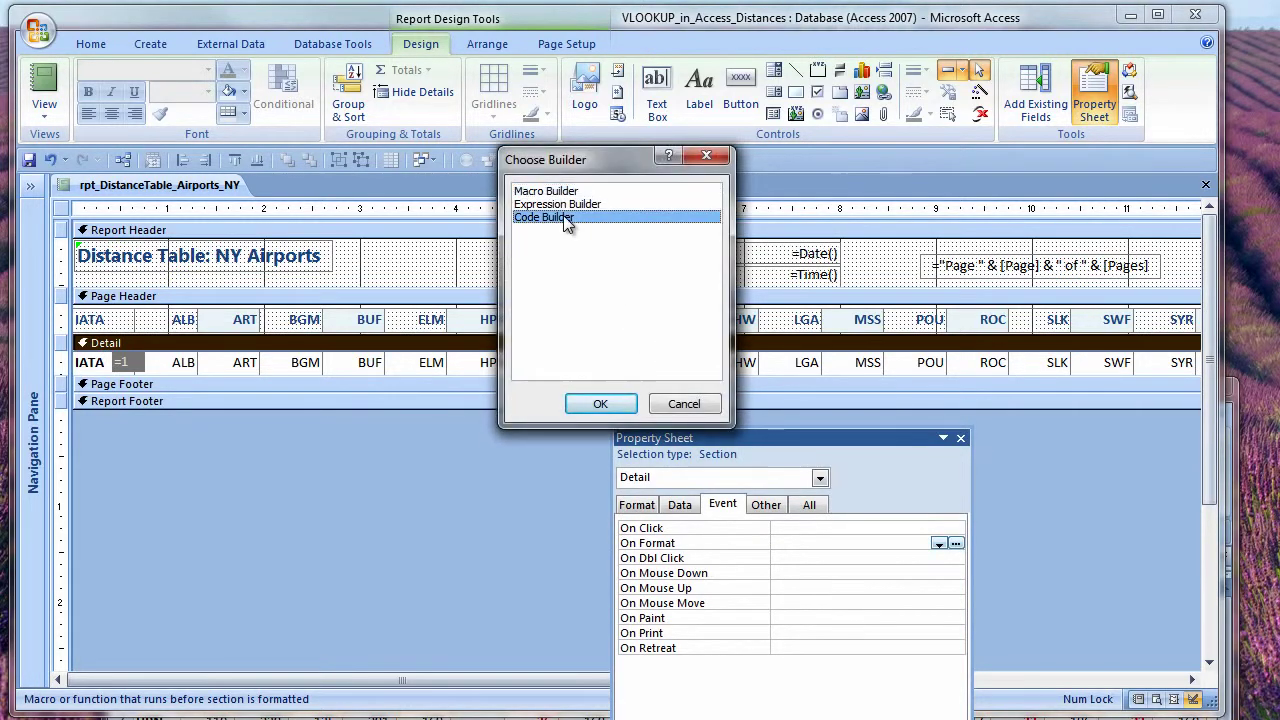
double_click(565, 217)
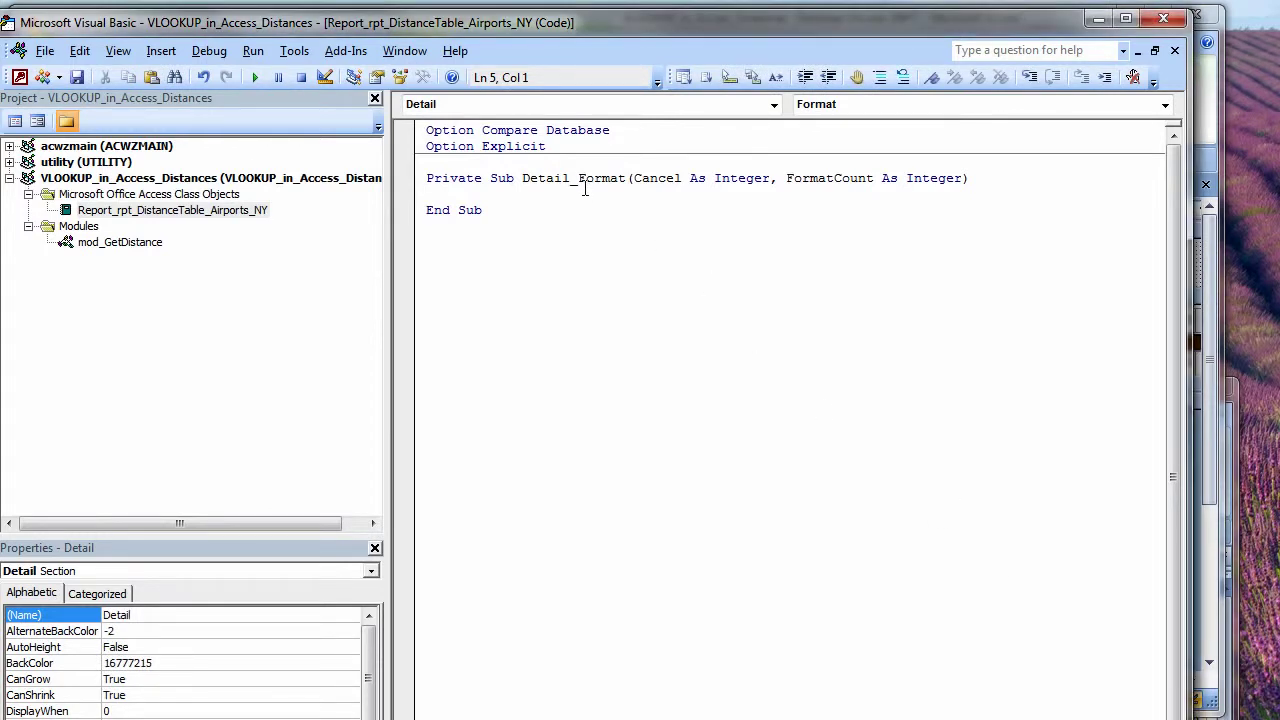
Start the Detail_Format procedure with a dated author comment and the declaration Dim ctl As Control
text('120401 Crystal)
key(Return)
text(dim ctl as control)
key(Return)
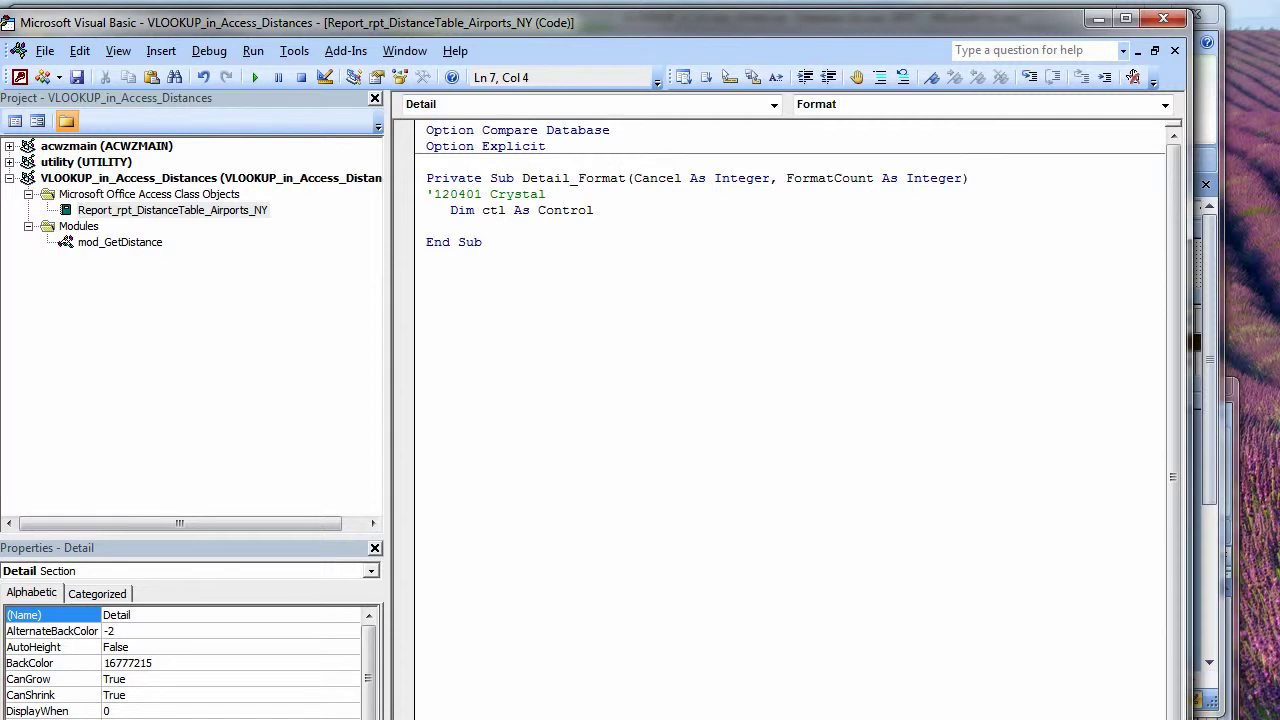
Add a Select Case True statement with the first case Me.RowCounter Mod 2 = 0, commented 'white
key(Return)
text(select case)
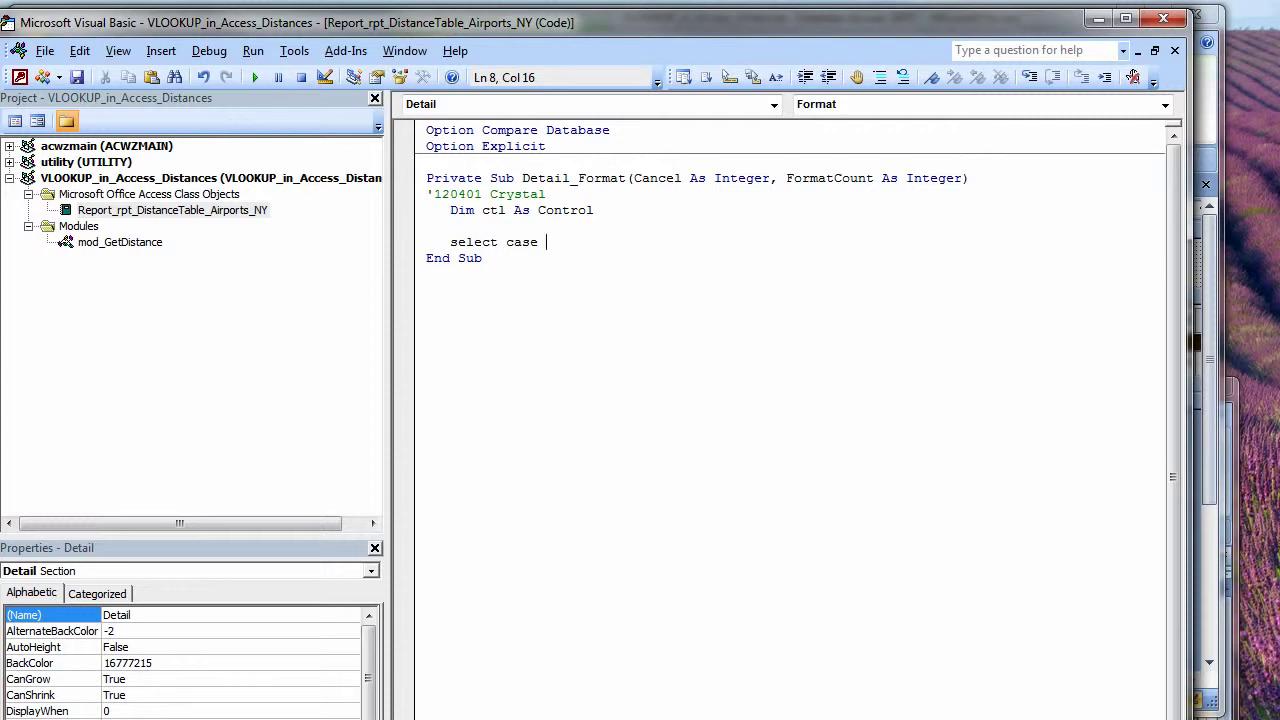
text( true)
key(Return)
key(Return)
text(case)
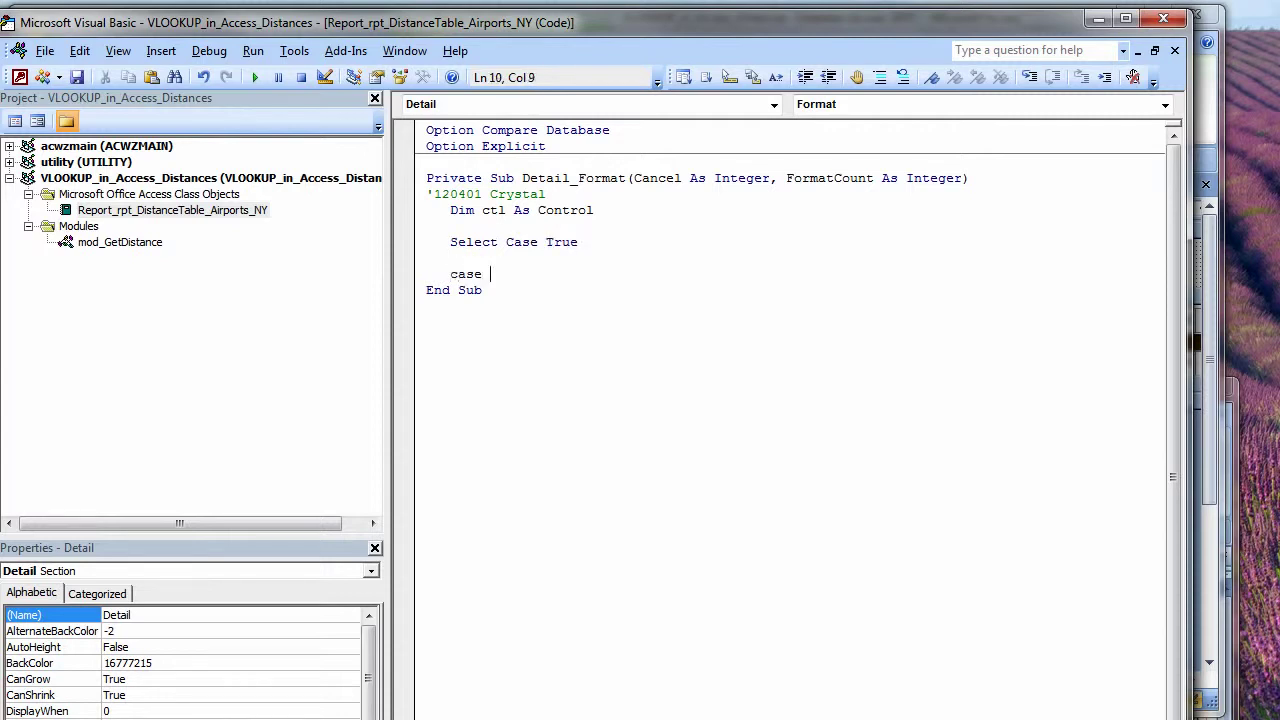
text( me.)
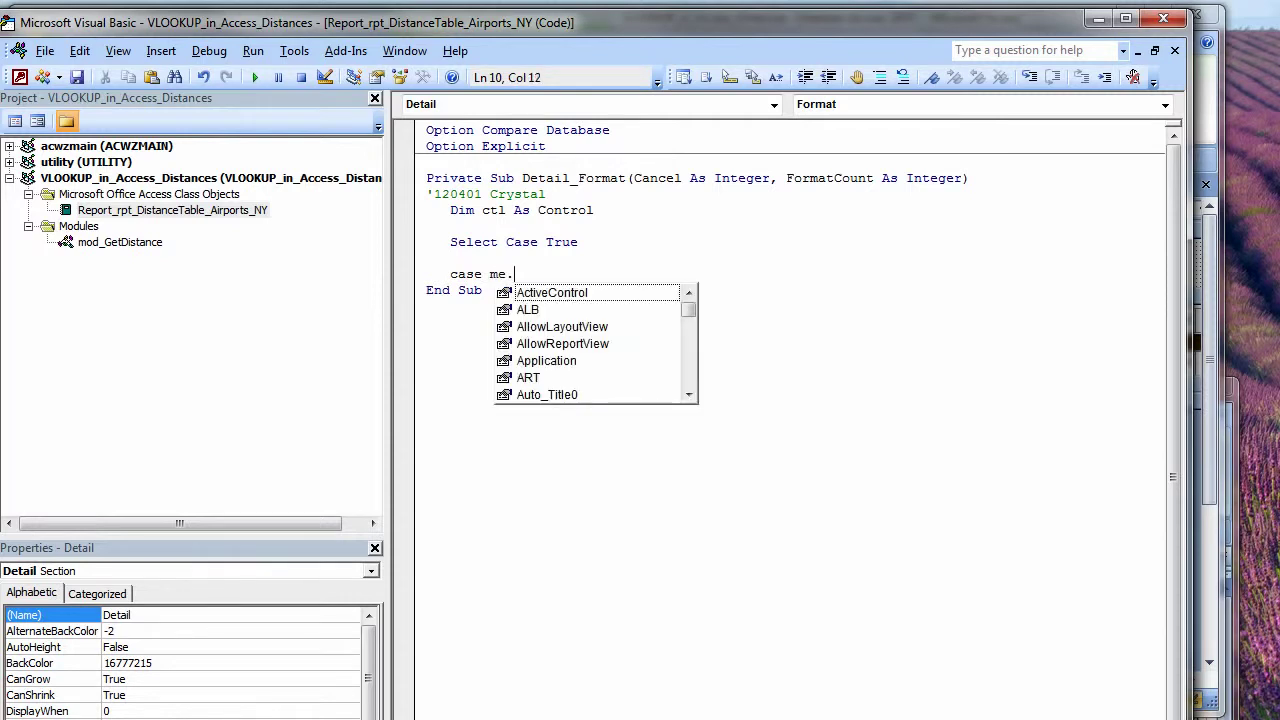
text(row)
key(Tab)
text(mod 2 = 0 'white)
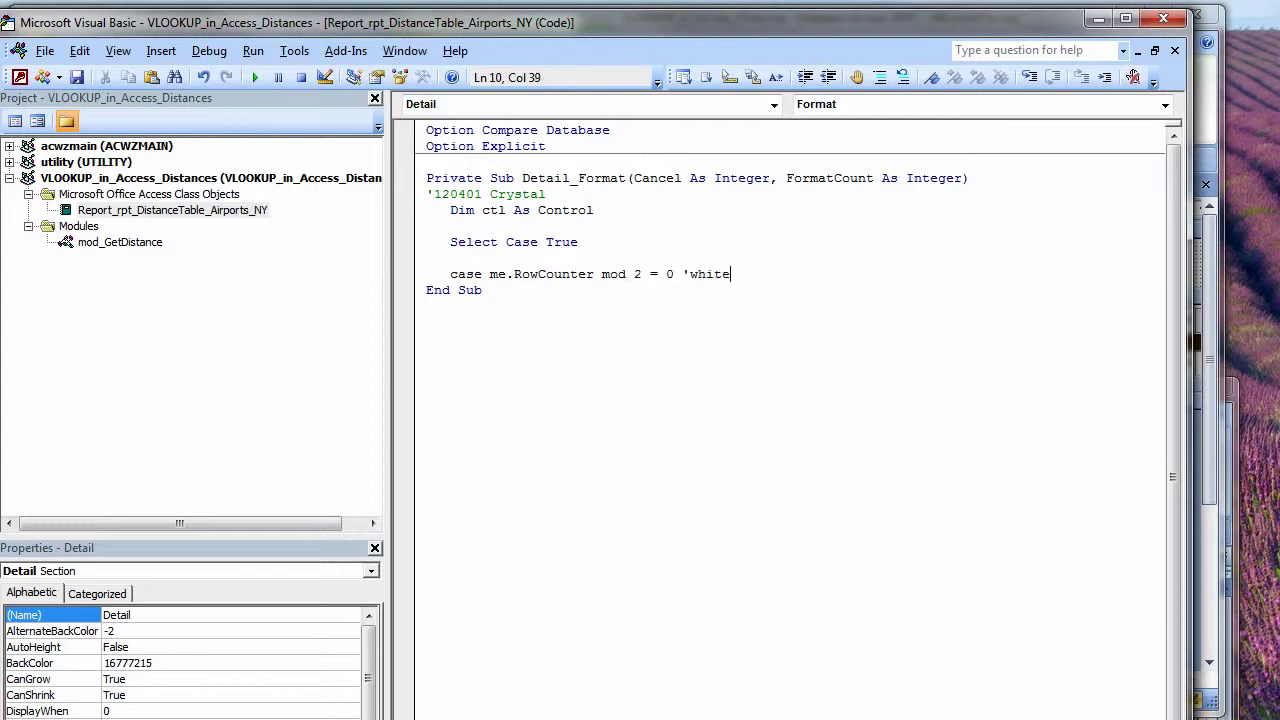
key(Return)
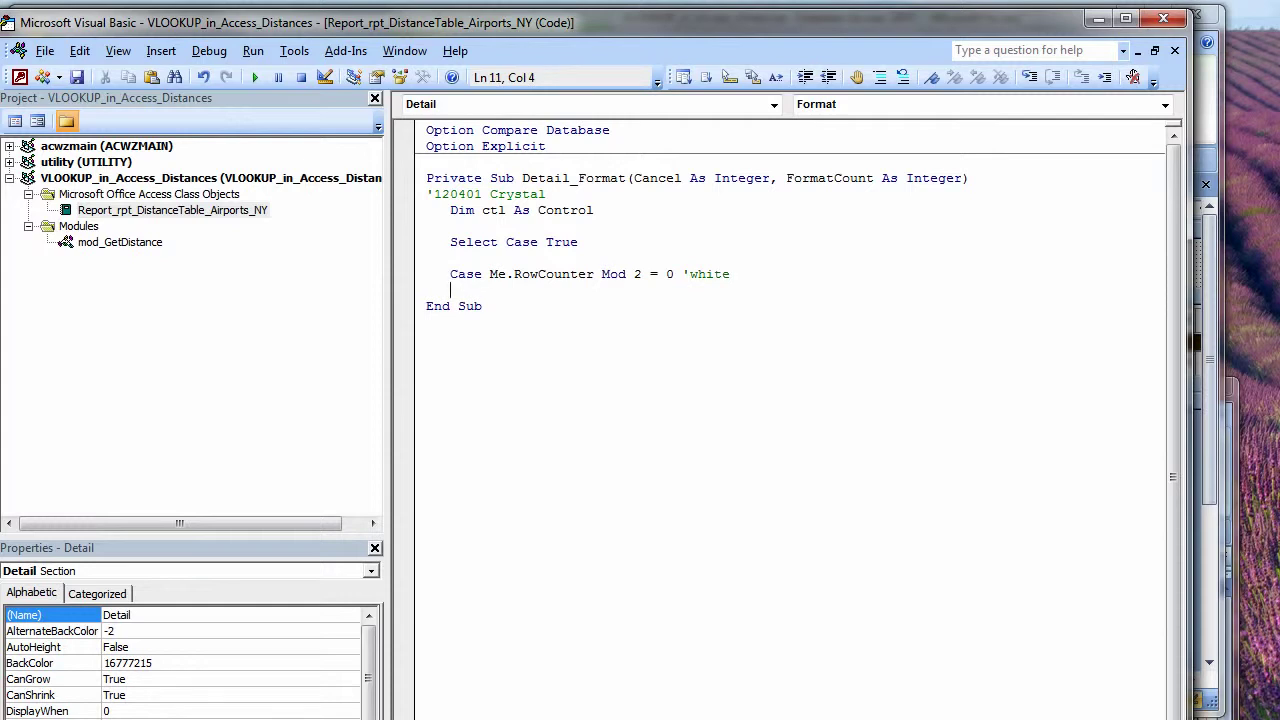
Inside the white-row case, begin the loop For Each ctl In Me.Detail.Controls
key(Return)
key(Tab)
text(for each ctl in)
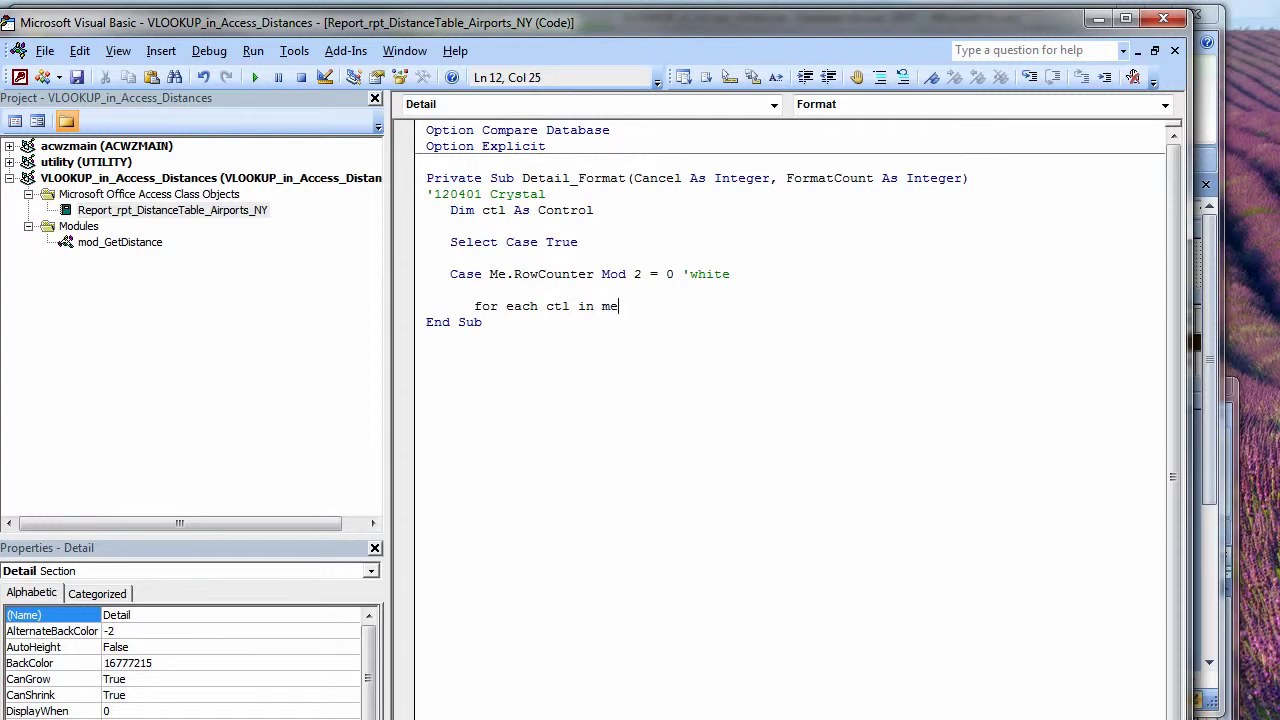
text( me.detail)
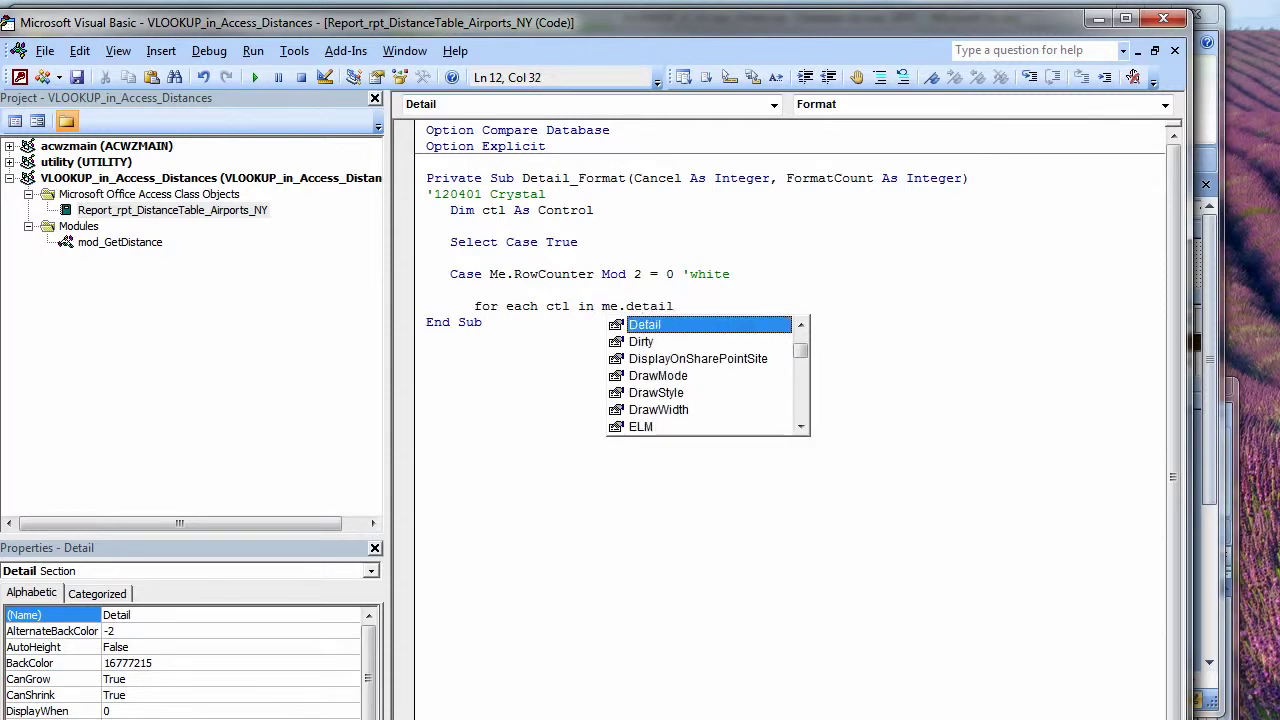
text(.contro)
key(Tab)
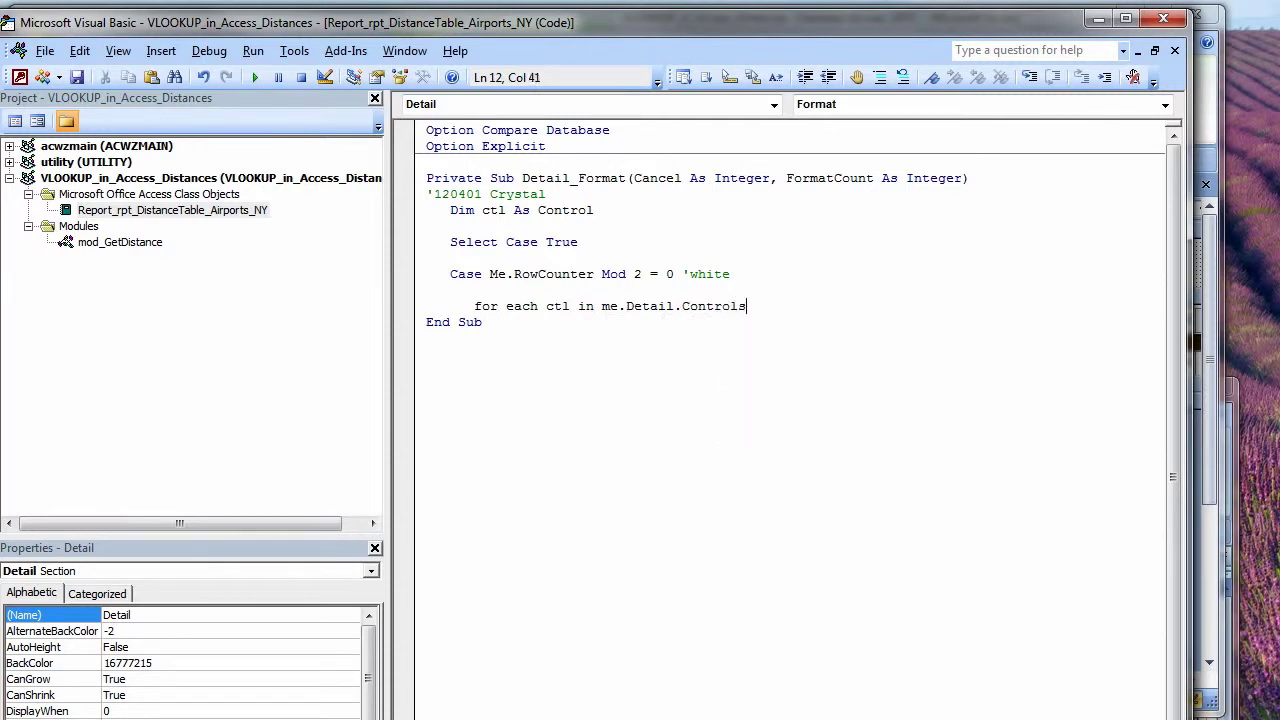
Inside the loop, add the condition If ctl.Tag = "orange" Then
key(Return)
key(Tab)
text(if ctl.tag )
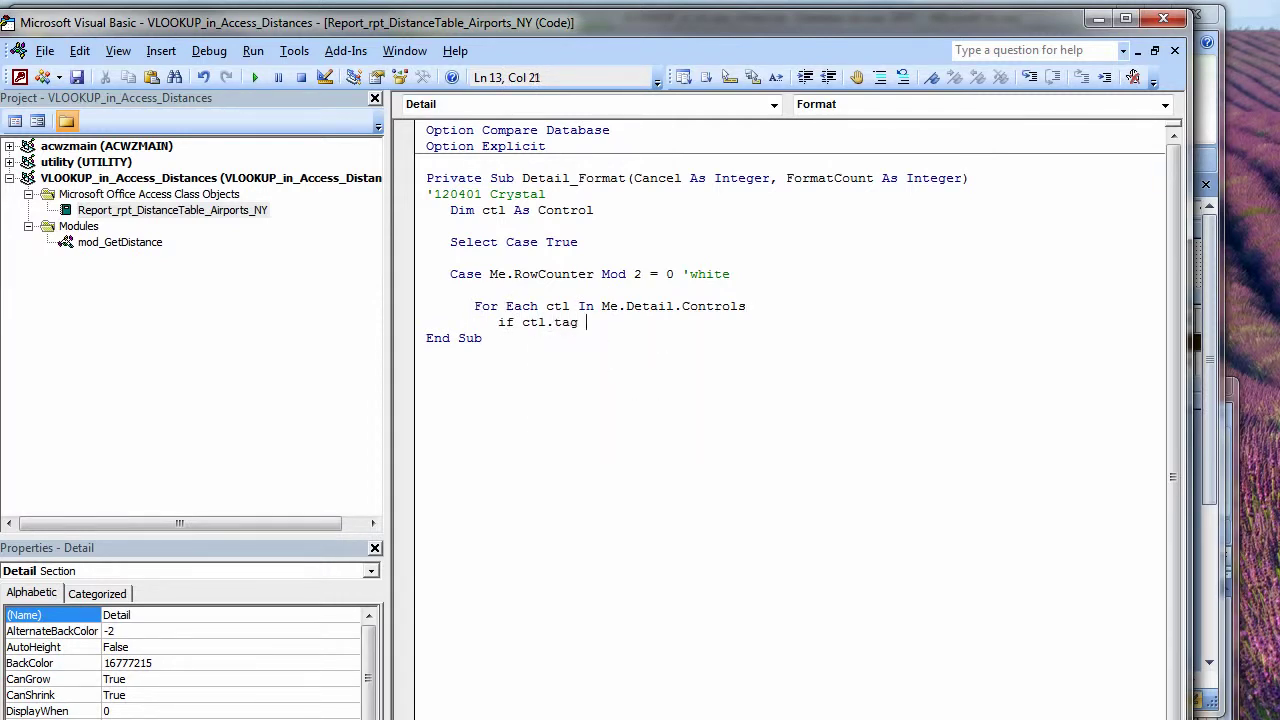
text(= "orange" then)
key(Return)
Under the orange condition, write the statement clt.BackColor = RGB(255, 255, 255)
text(clt.ba)
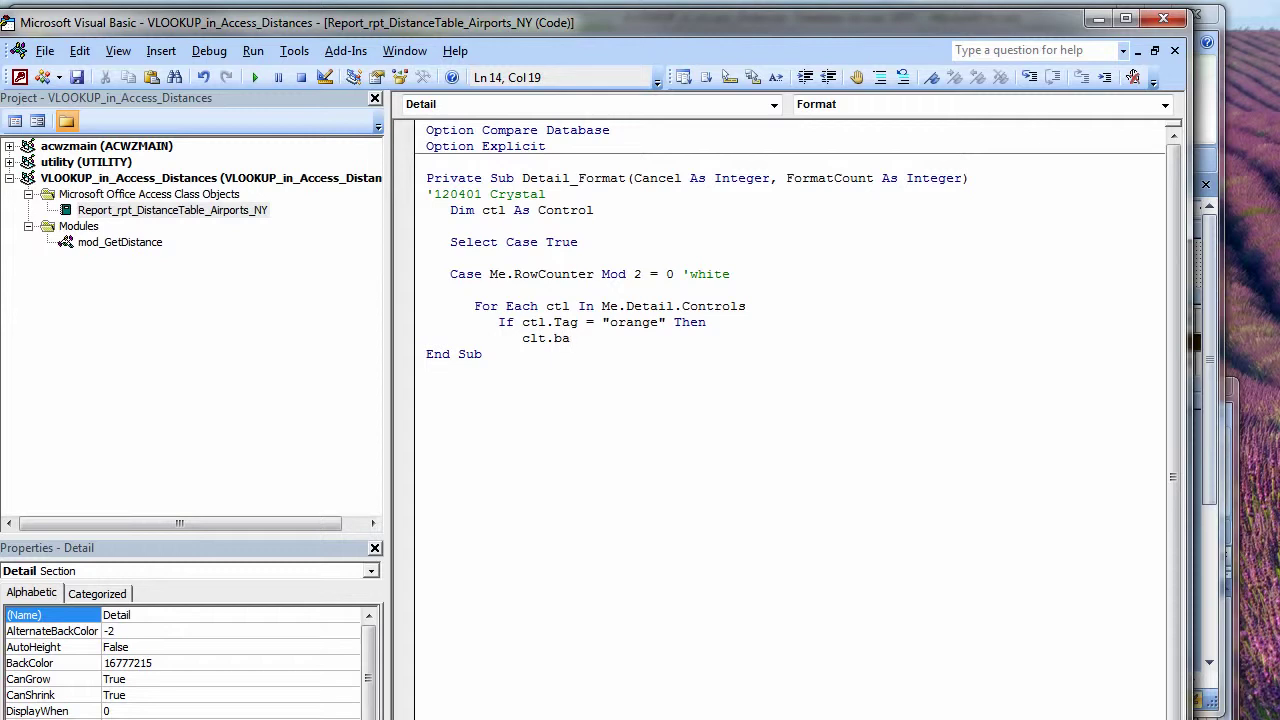
key(BackSpace)
key(BackSpace)
key(BackSpace)
key(BackSpace)
text(me.al)
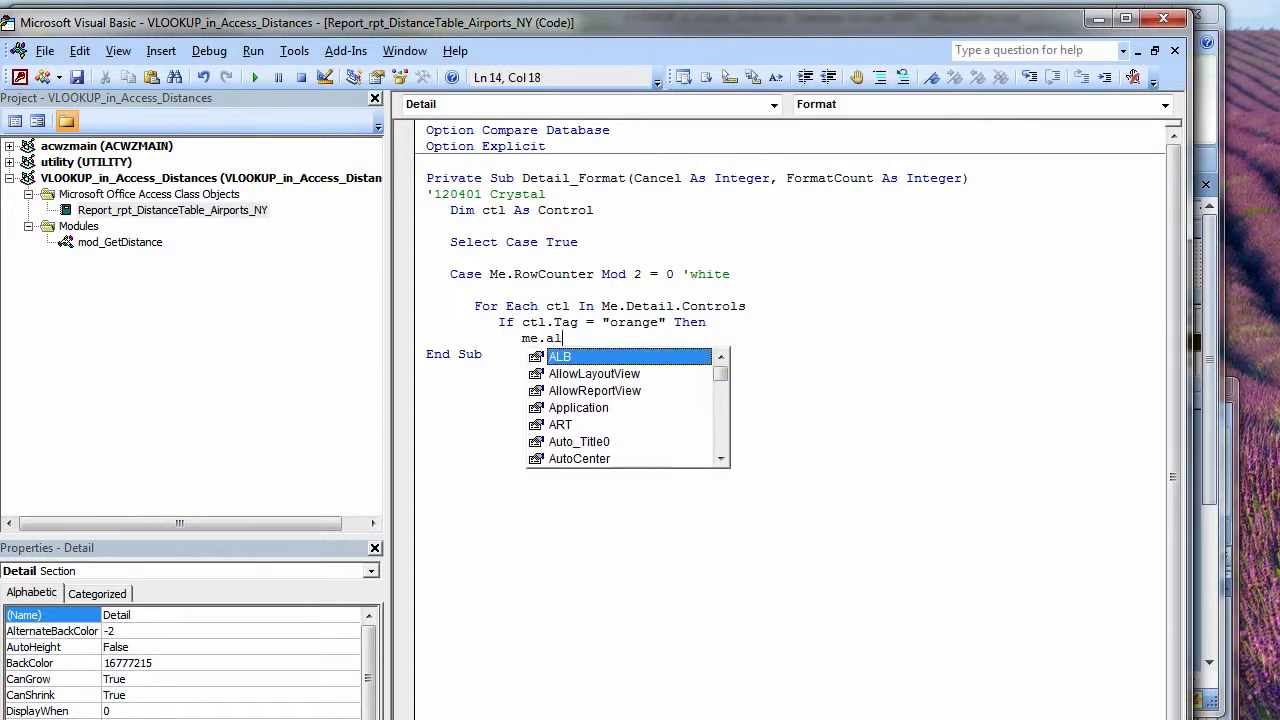
text(`)
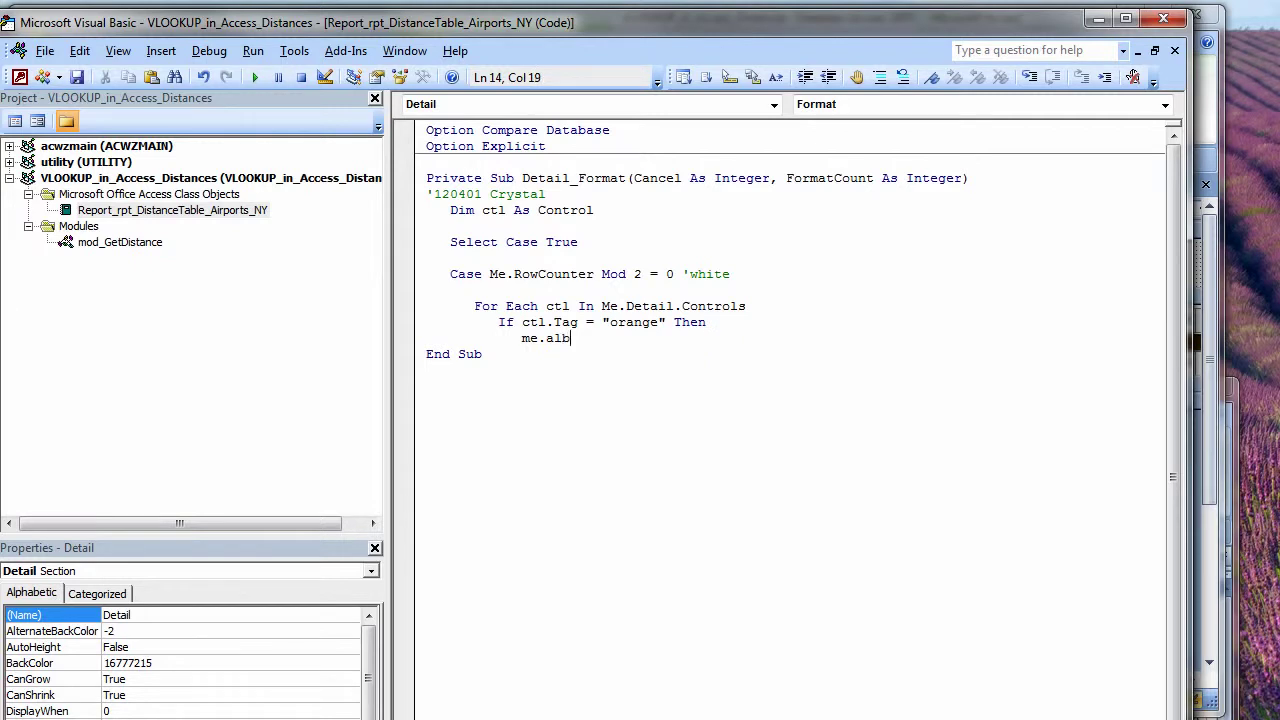
text(b.b.b)
key(Tab)
text(= rgb()
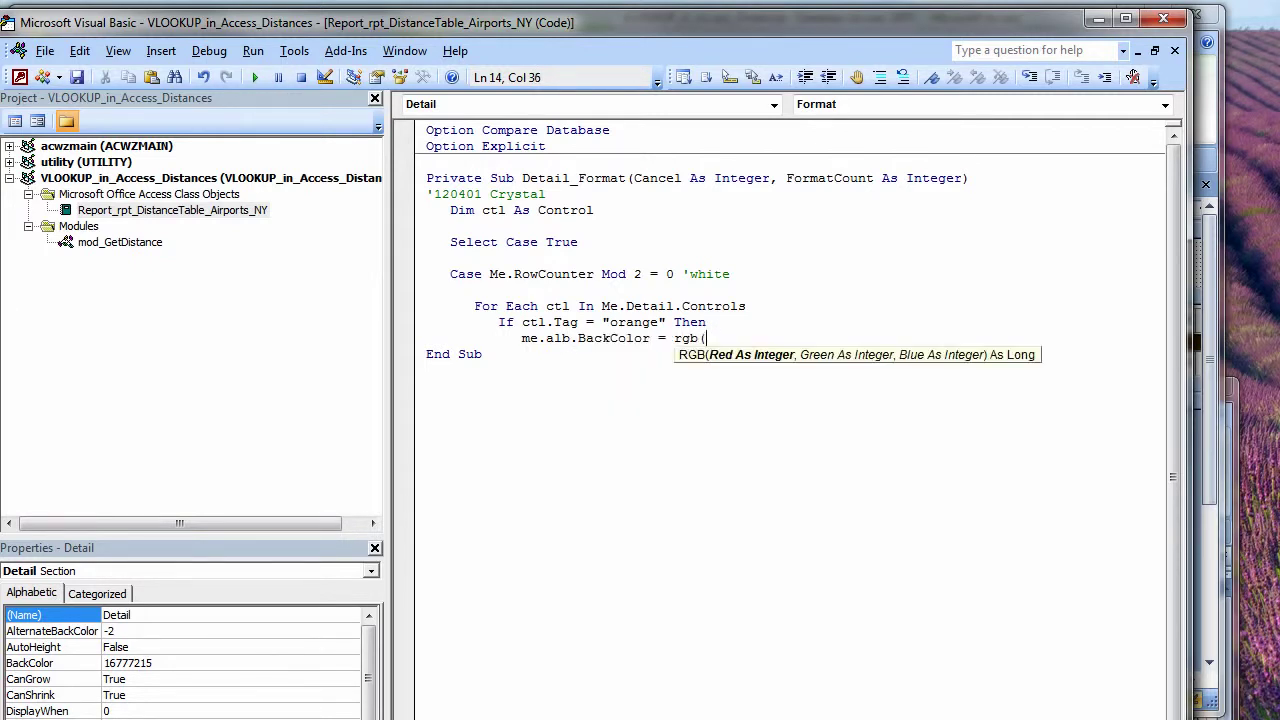
text(255,255,255))
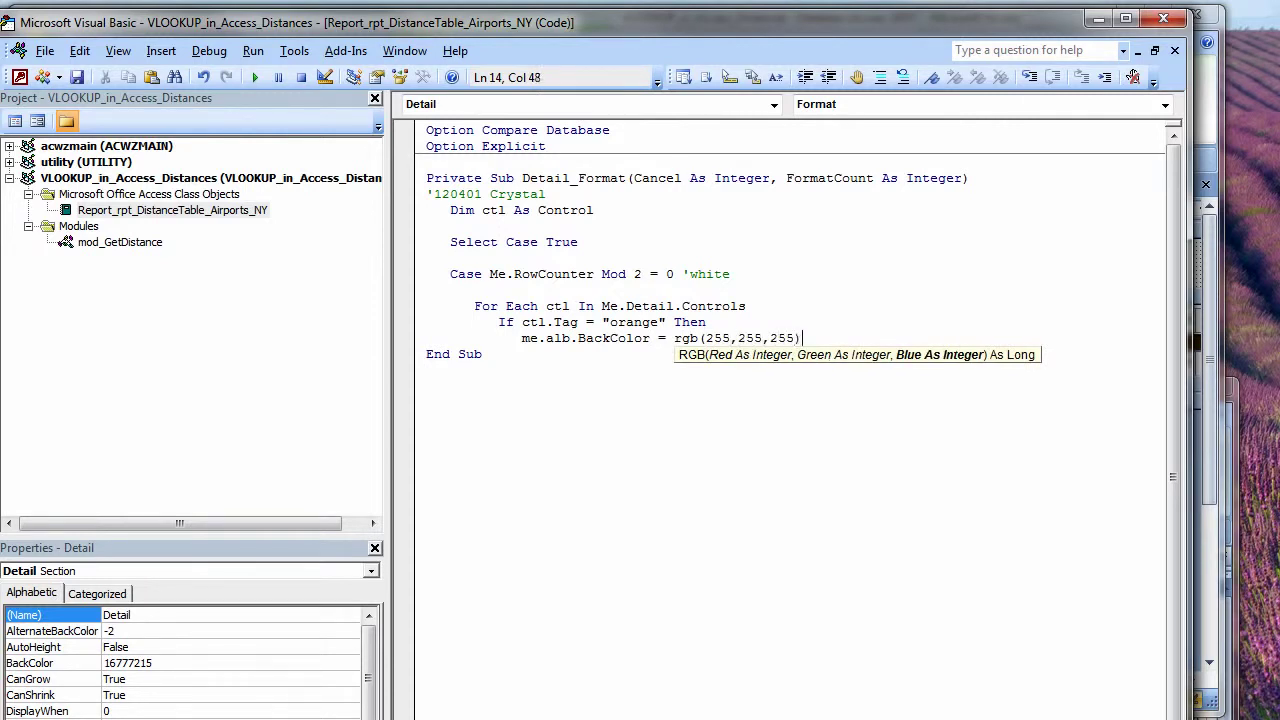
key(Return)
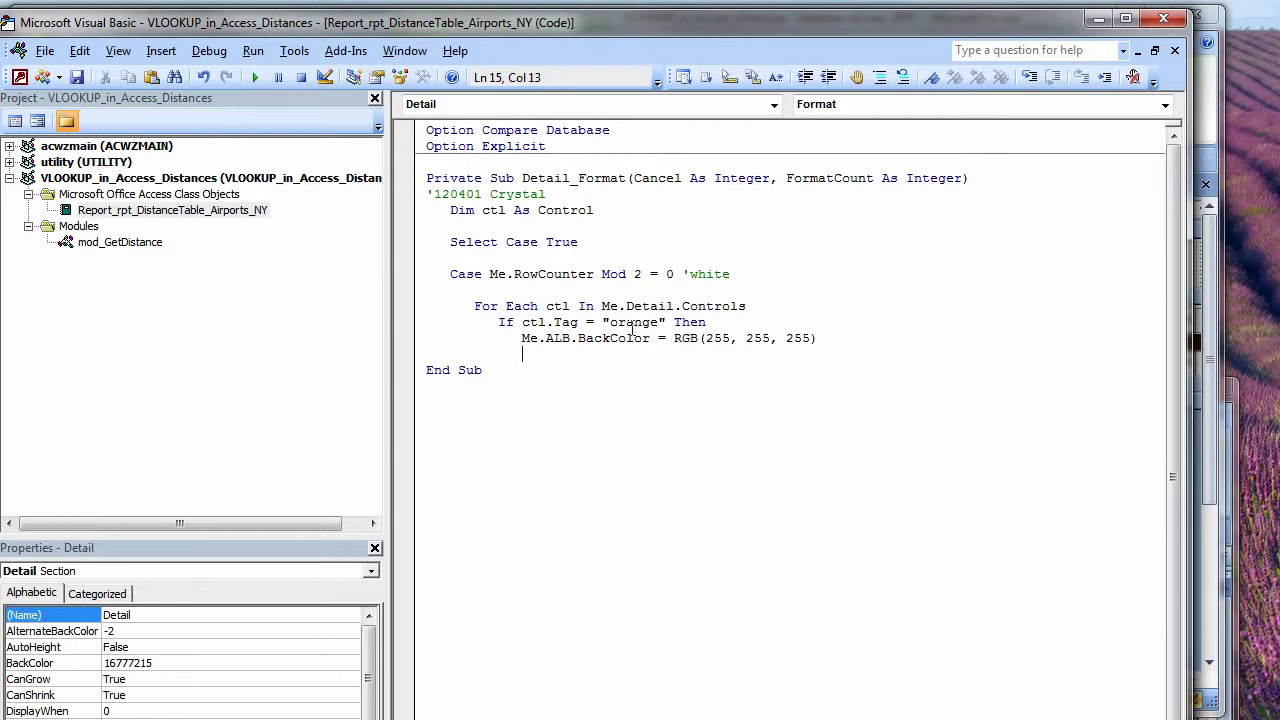
drag(521, 341, 569, 341)
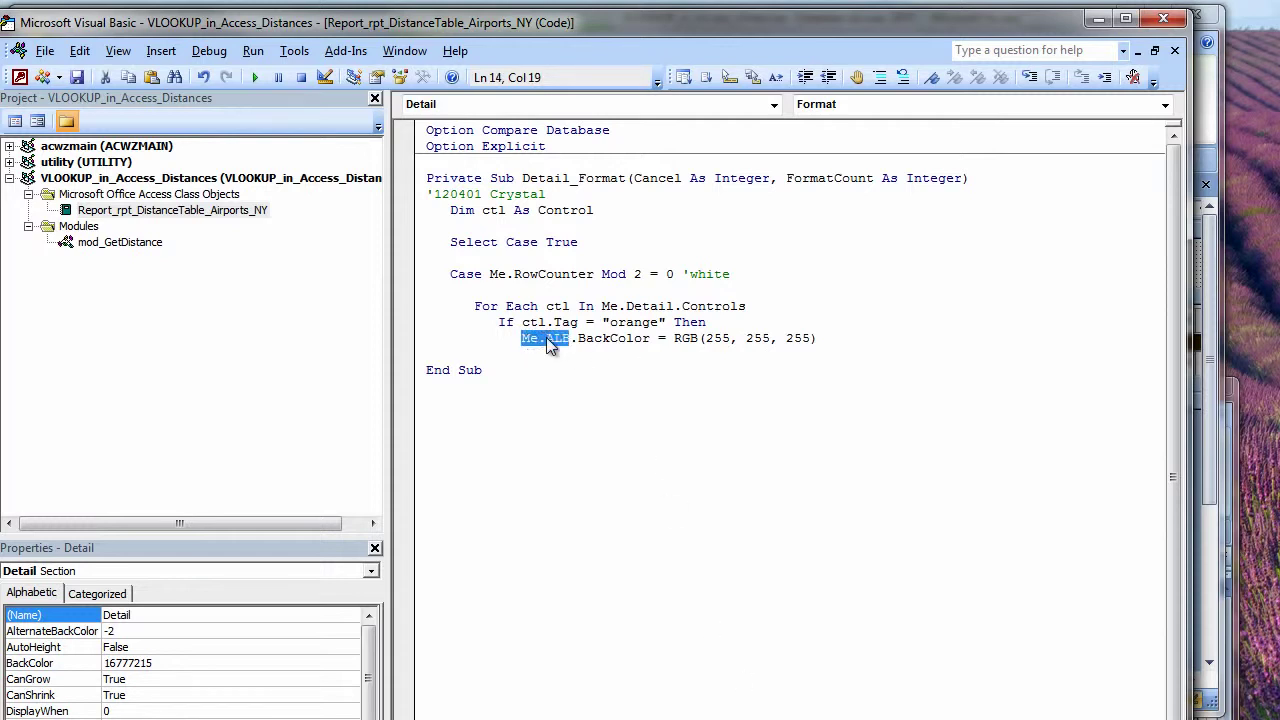
text(clt)
Add the branch ElseIf ctl.Tag = "blue" Then to the white-row loop, correcting the misspelled keyword
click(520, 354)
key(BackSpace)
text(elseid ct)
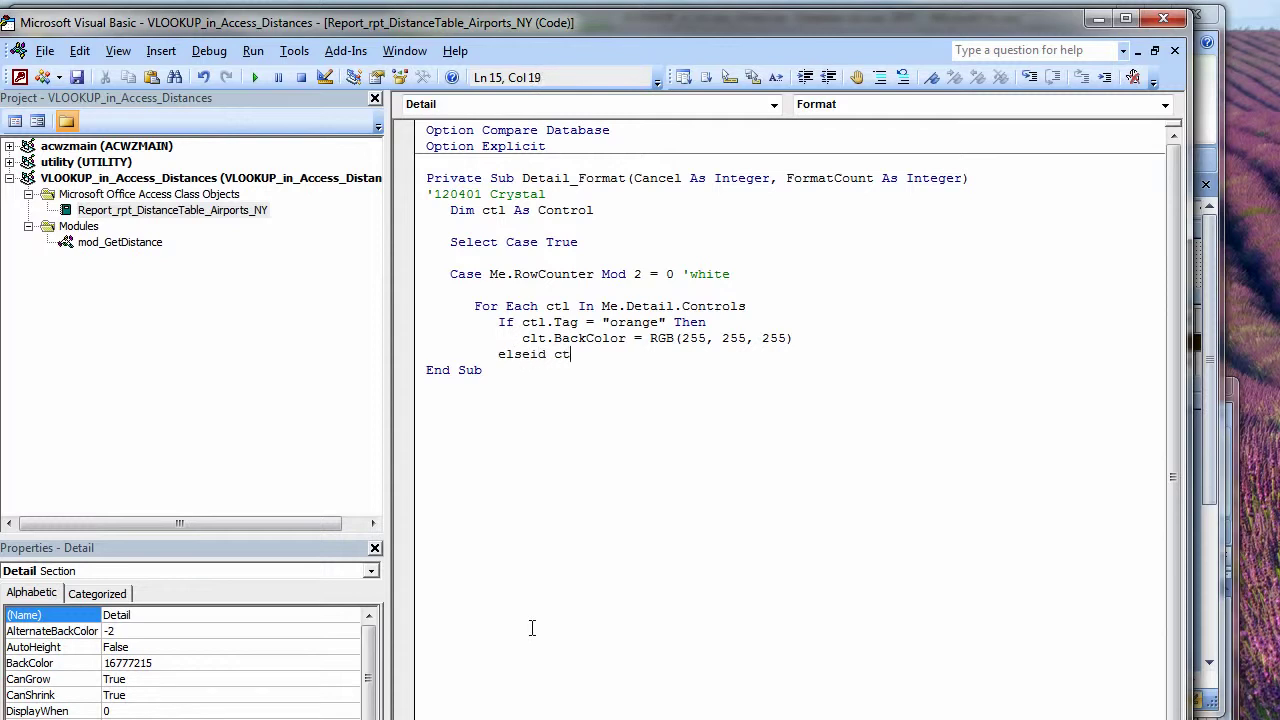
text(l.tag =)
text(l.tag = "blue)
text(then)
key(Return)
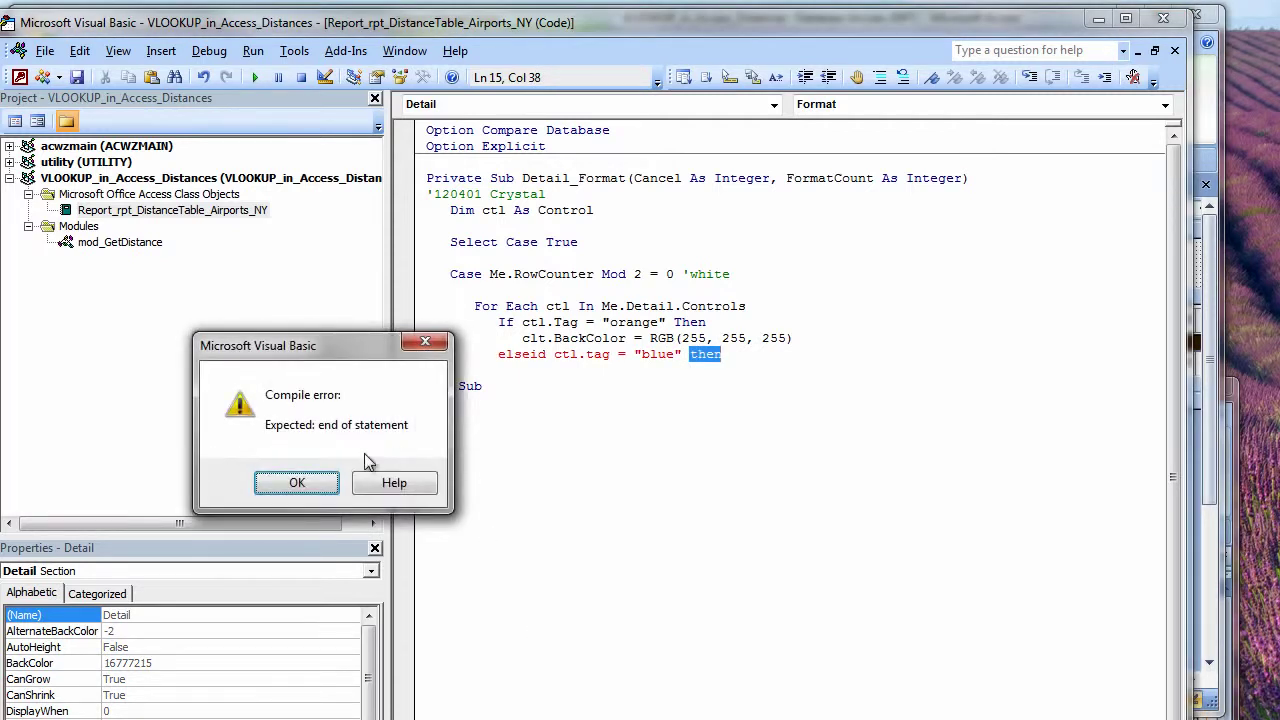
click(292, 485)
click(542, 355)
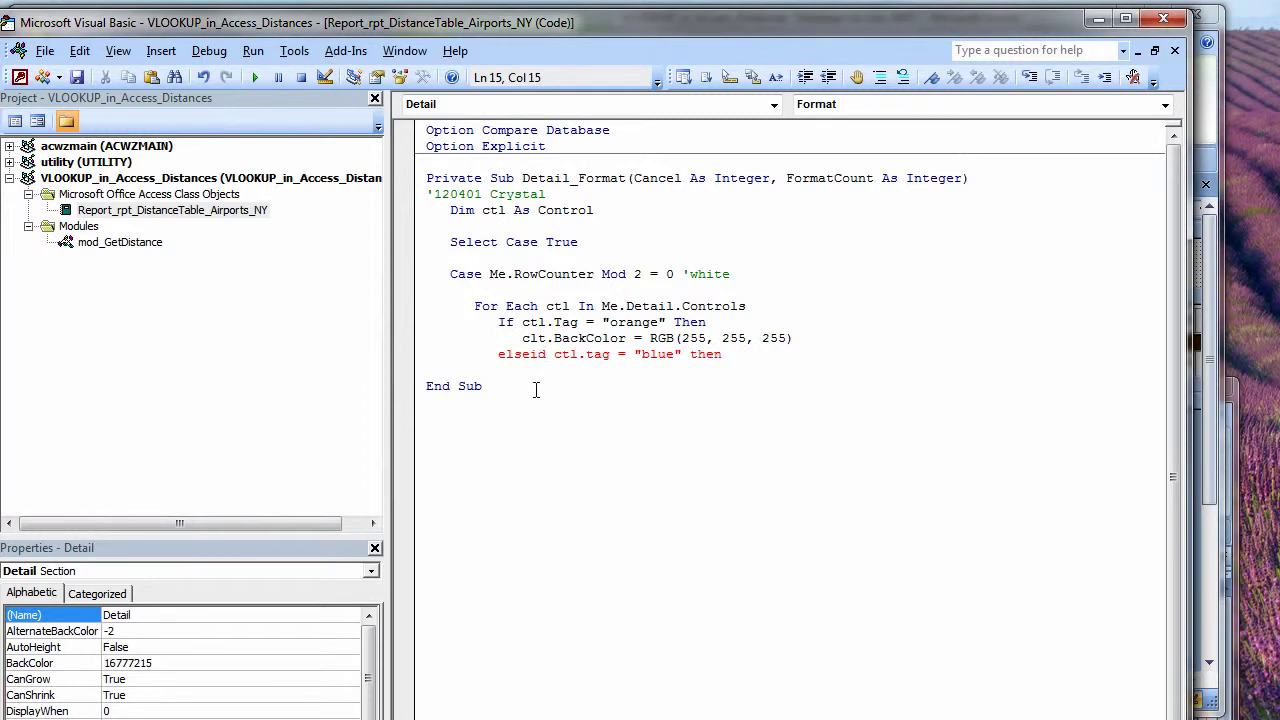
text(f)
key(Delete)
Copy the orange BackColor statement under the blue branch and set its colour to RGB(245, 250, 250)
click(410, 341)
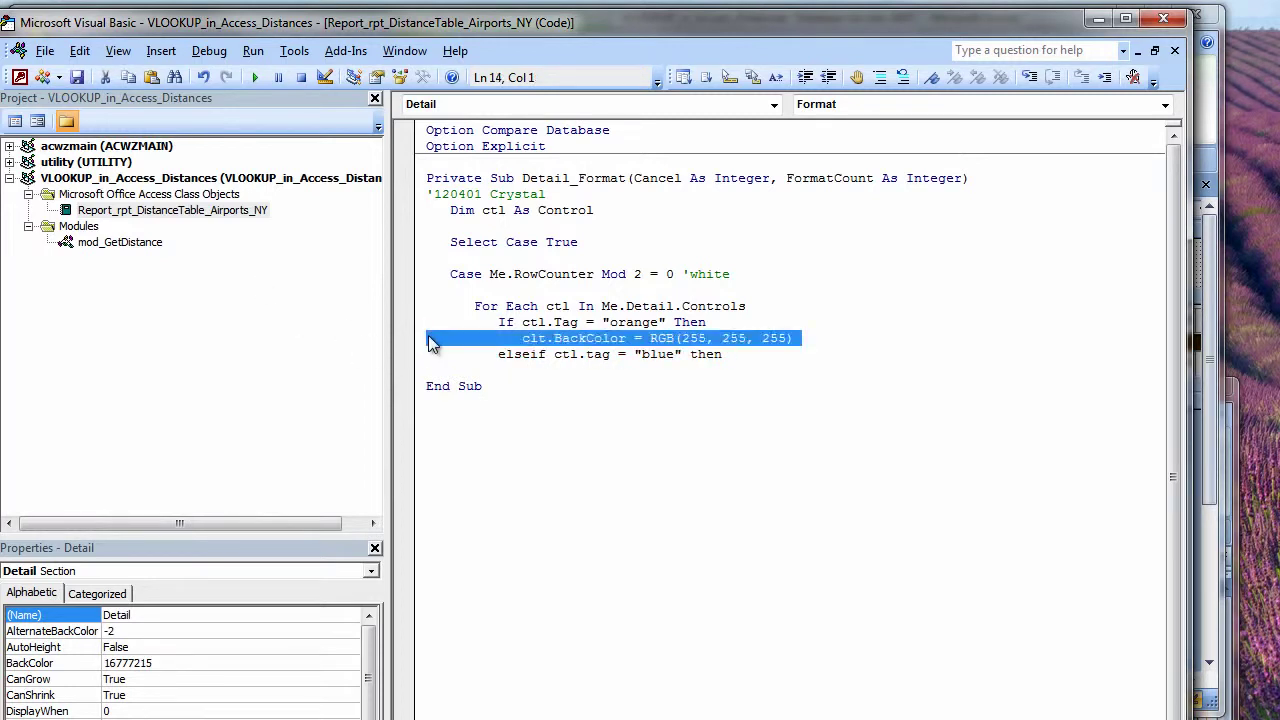
key(ctrl+c)
click(424, 372)
key(ctrl+v)
double_click(690, 370)
text(245)
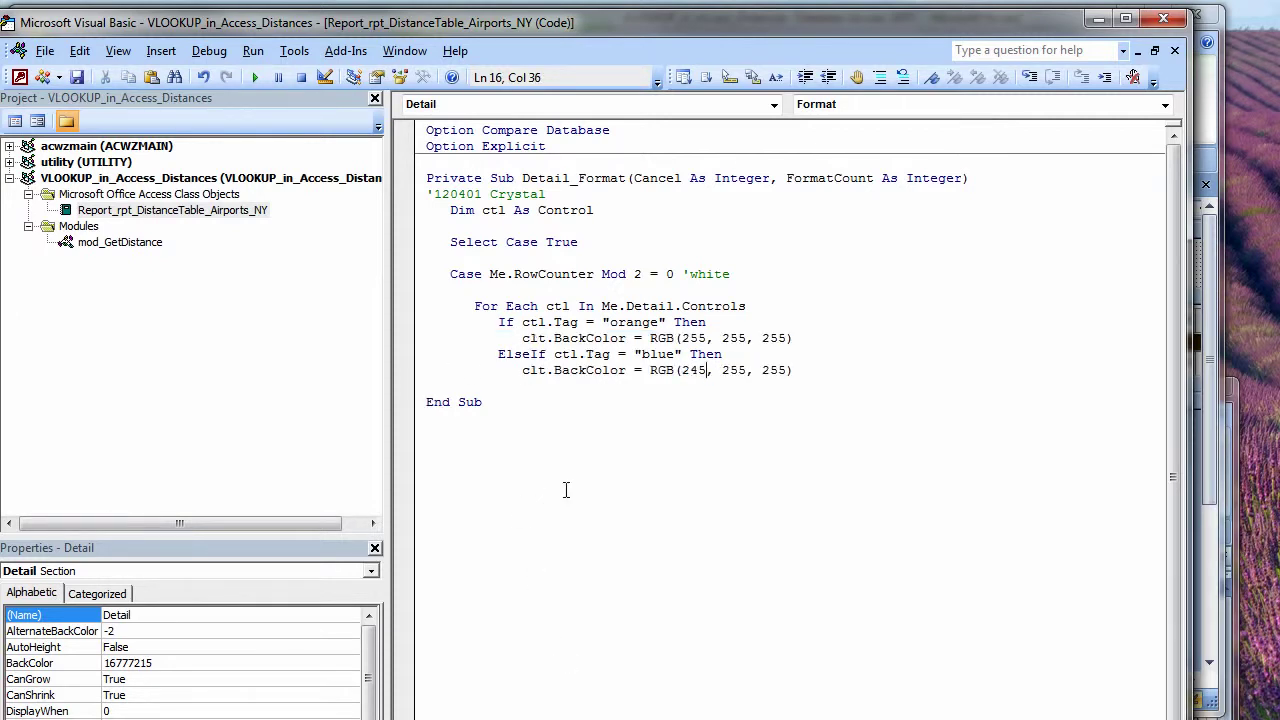
double_click(736, 370)
text(250)
double_click(776, 367)
text(25)
Close the white-row block with End If and Next ctl
key(Return)
text(end if)
key(Return)
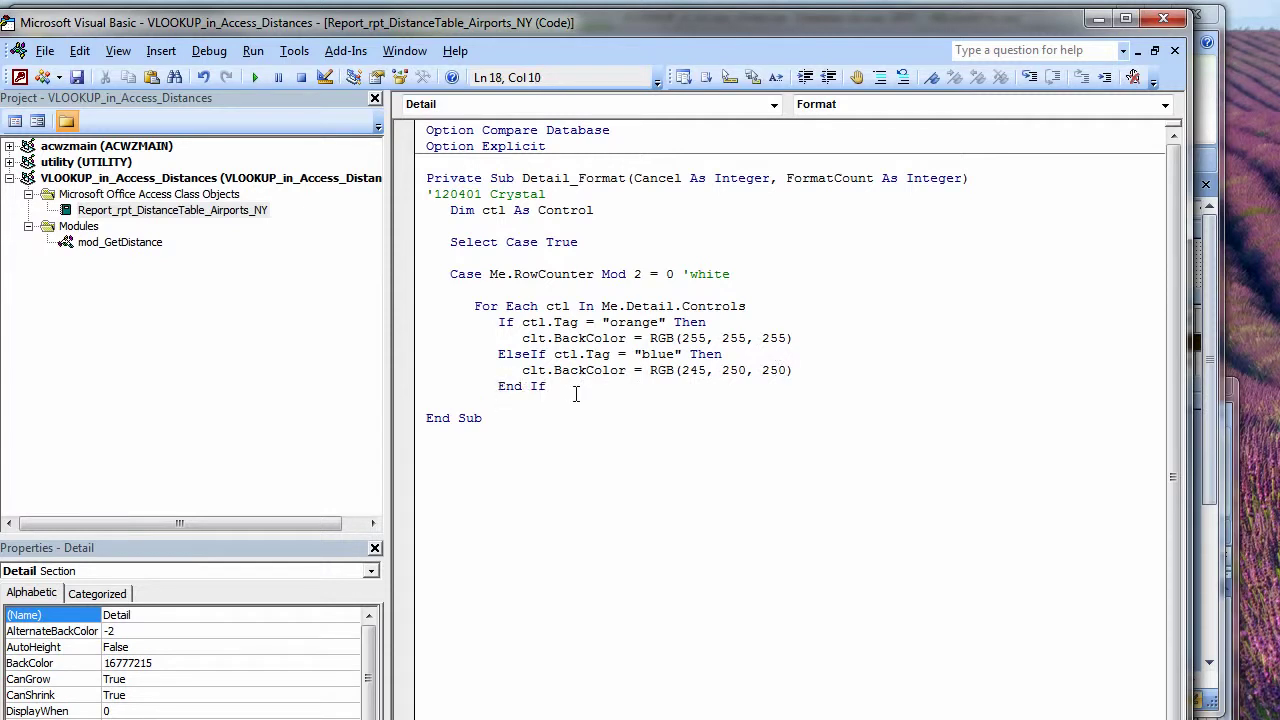
text(next ctl)
key(Return)
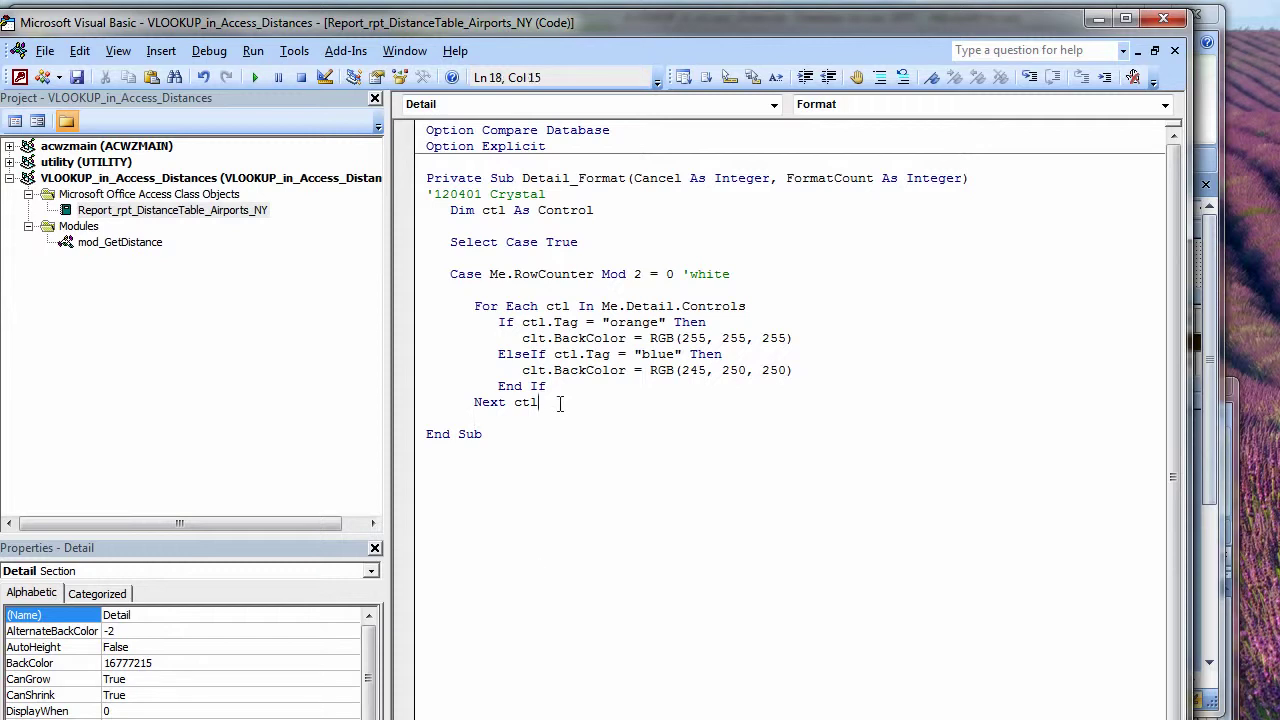
Duplicate the whole white case block below itself, separated by a blank line
drag(560, 403, 406, 276)
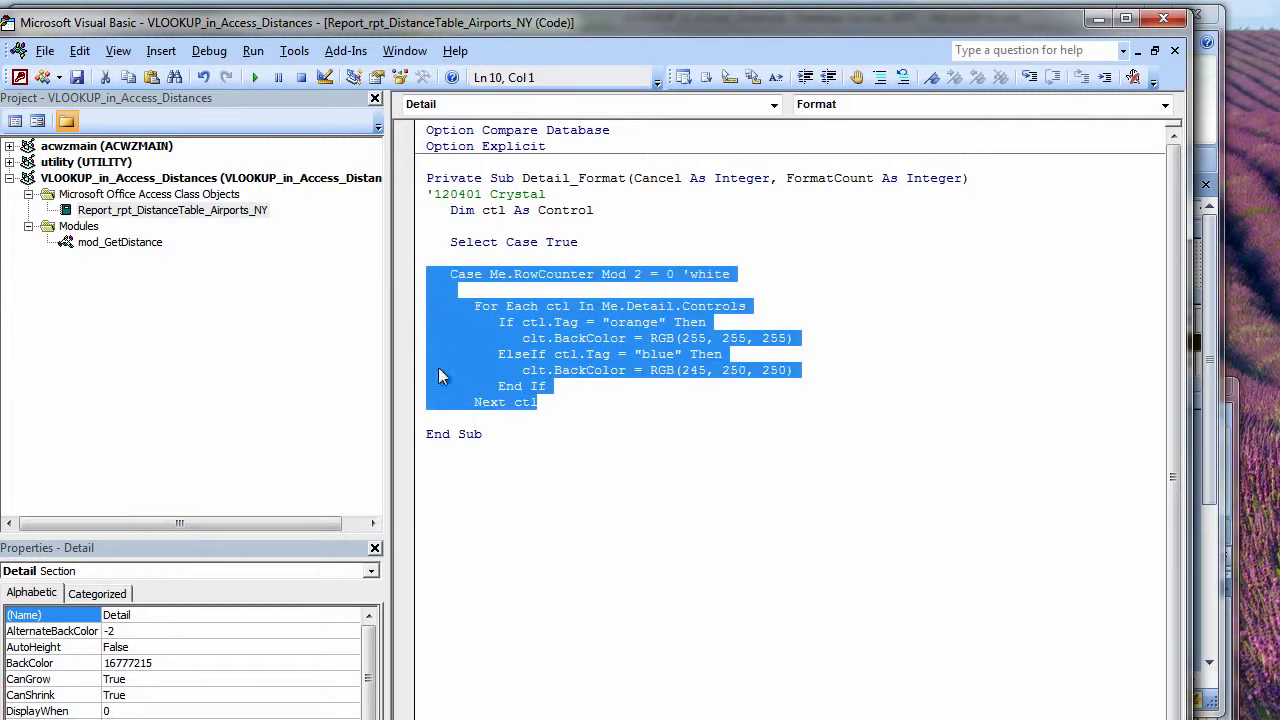
click(428, 418)
key(ctrl+v)
click(566, 402)
key(Return)
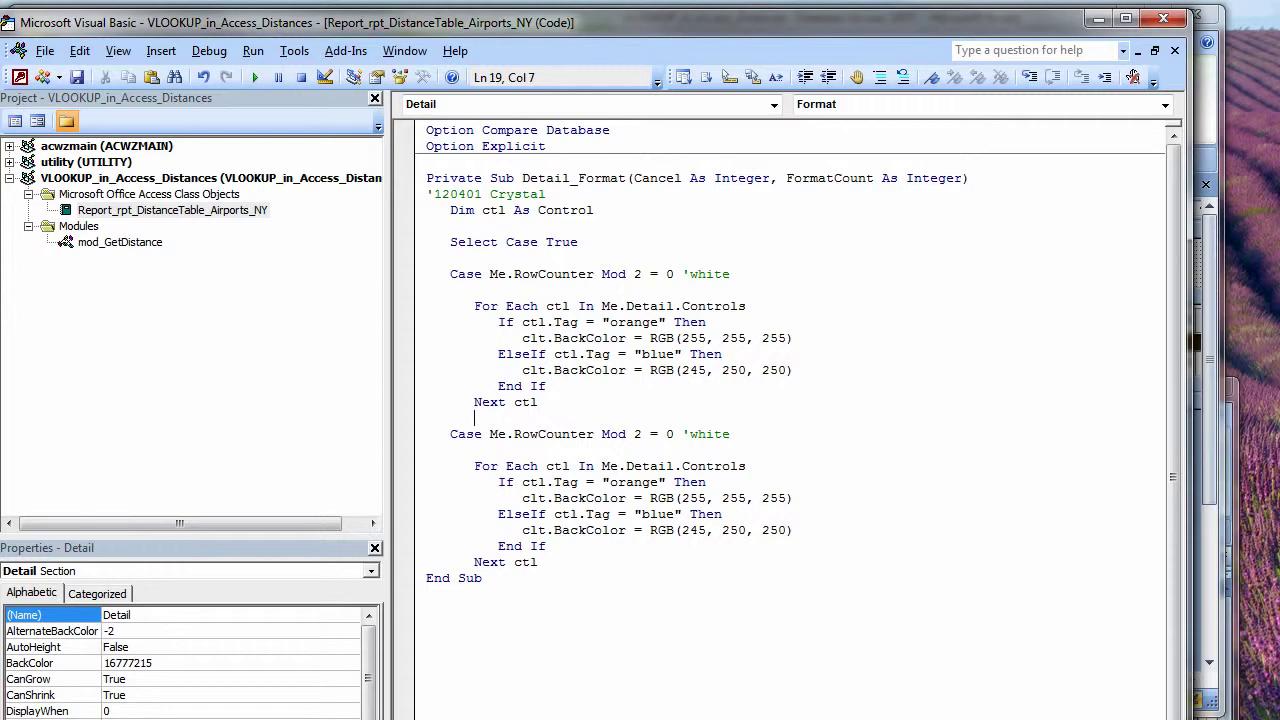
Change the duplicated case to Me.RowCounter Mod 4 = 1 with the comment 'medium
key(alt+Tab)
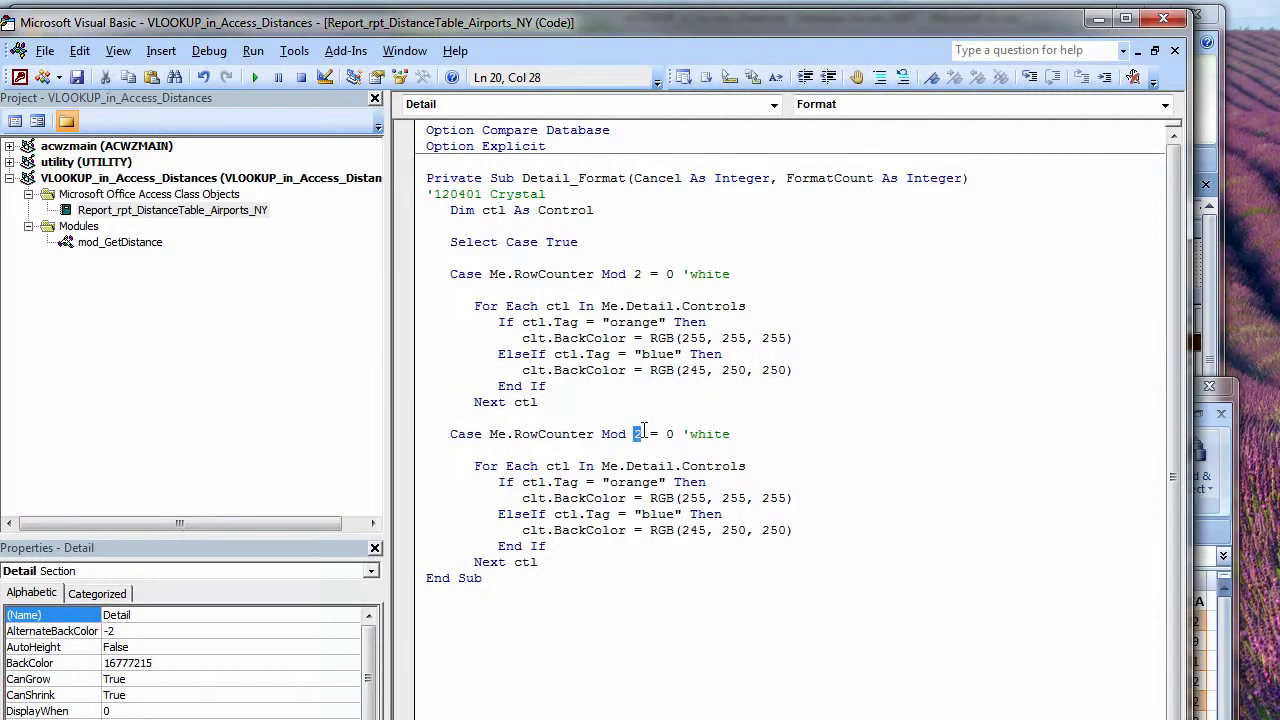
text(4)
double_click(669, 434)
text(1)
double_click(714, 436)
text(medium)
Set the medium case's orange BackColor to RGB(250, 200, 170)
double_click(693, 498)
text(250)
double_click(733, 498)
text(200)
double_click(775, 498)
text(170)
Set the medium case's blue BackColor to RGB(168, 216, 224)
click(699, 531)
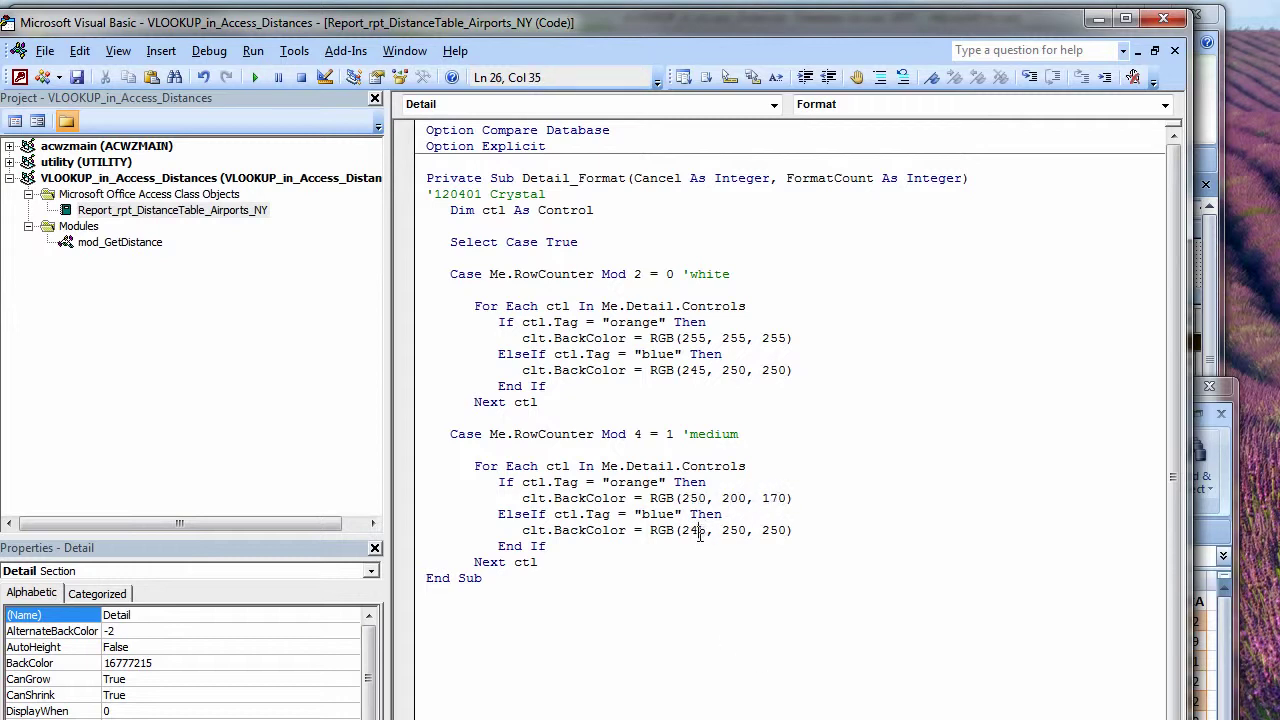
double_click(693, 530)
text(168)
double_click(734, 530)
text(216)
double_click(773, 530)
text(224)
Duplicate the medium case block below it and change its heading to Case Else with the comment 'light
key(Return)
key(Return)
key(Return)
drag(541, 563, 420, 436)
drag(446, 491, 674, 594)
text(else)
double_click(560, 594)
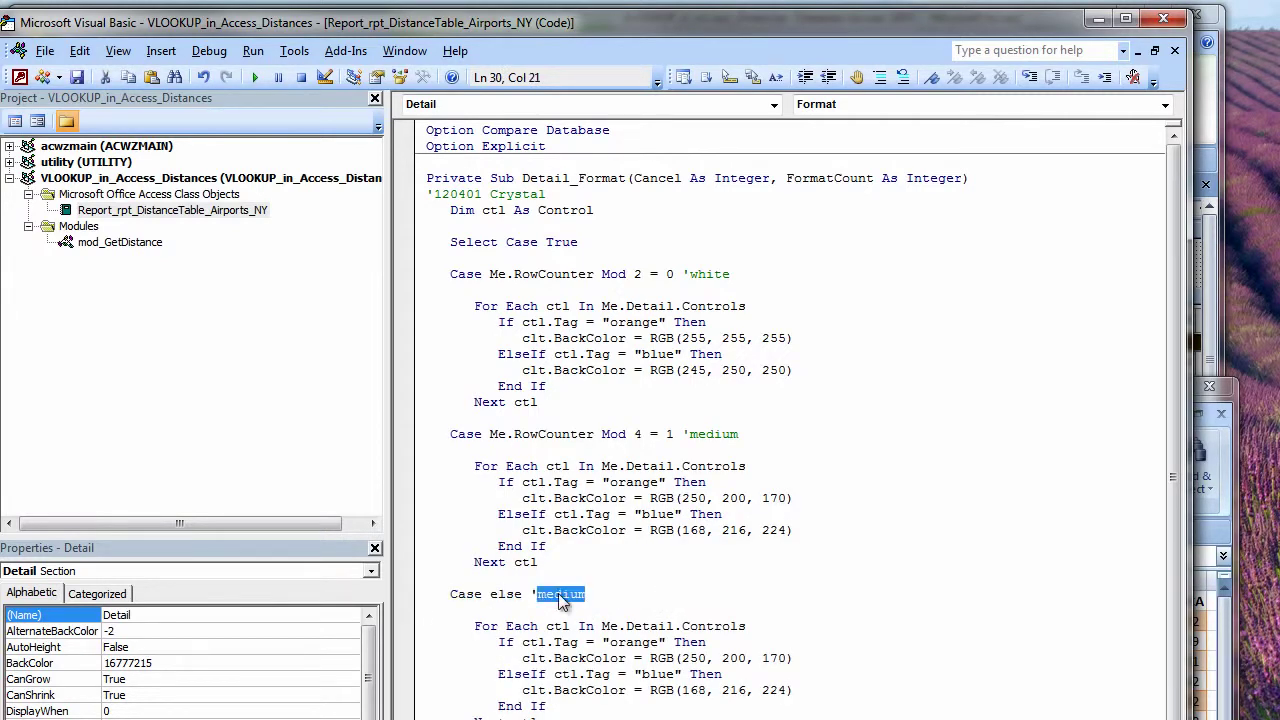
text(light)
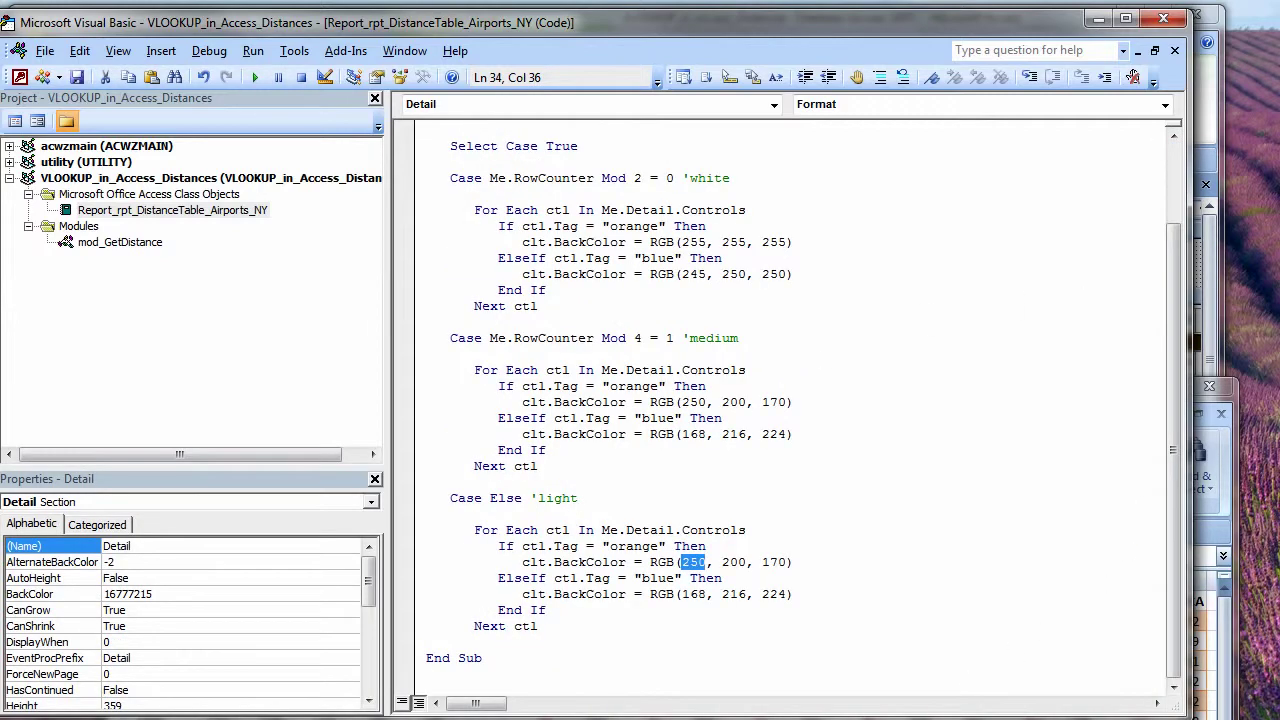
Set the light case's orange BackColor to RGB(255, 232, 218)
text(255)
double_click(734, 562)
text(232)
double_click(773, 562)
text(218)
Set the light case's blue BackColor to RGB(200, 230, 230)
double_click(695, 594)
text(200)
drag(722, 594, 792, 594)
text(230, 2)
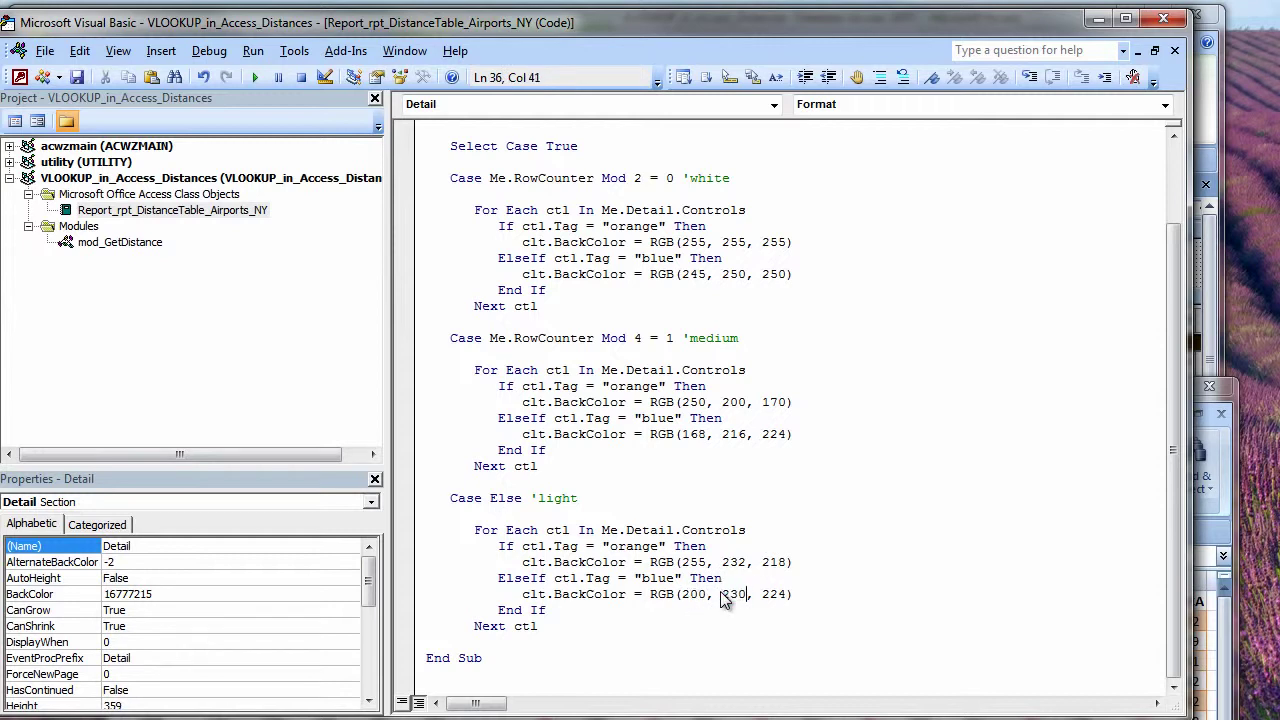
text(30)
Close the case structure with End Select, followed by a blank line
click(518, 645)
text(end select)
key(Return)
key(Return)
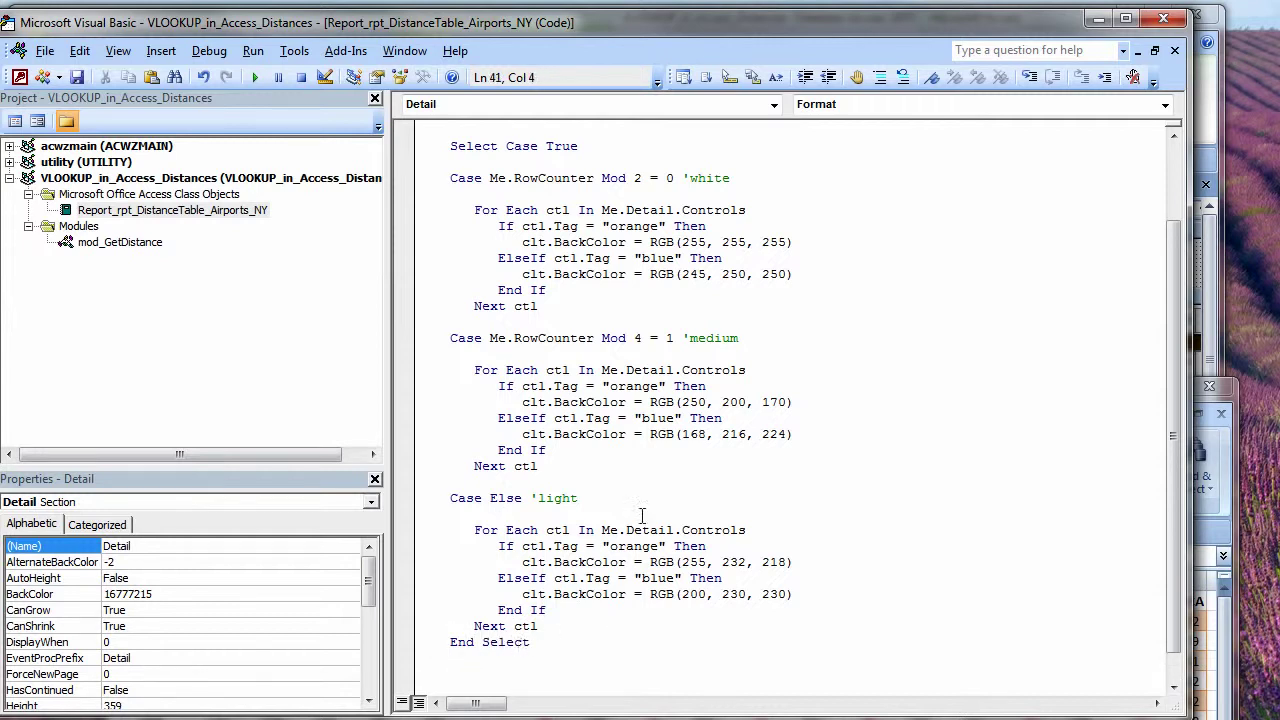
Copy the light case's For Each loop below End Select and outdent it one level
drag(1175, 400, 1149, 434)
drag(553, 593, 370, 500)
drag(446, 545, 418, 650)
Change the copied loop's first condition to If ctl.Value <= 50 Then
double_click(540, 594)
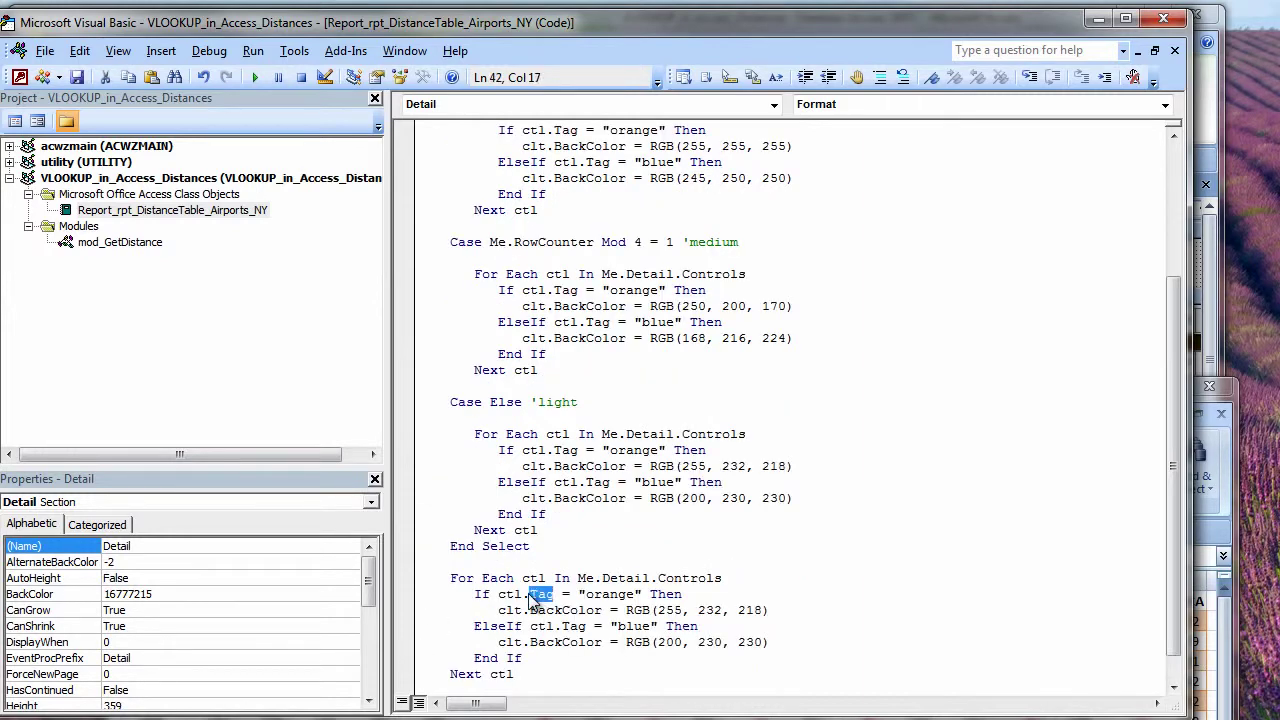
text(value)
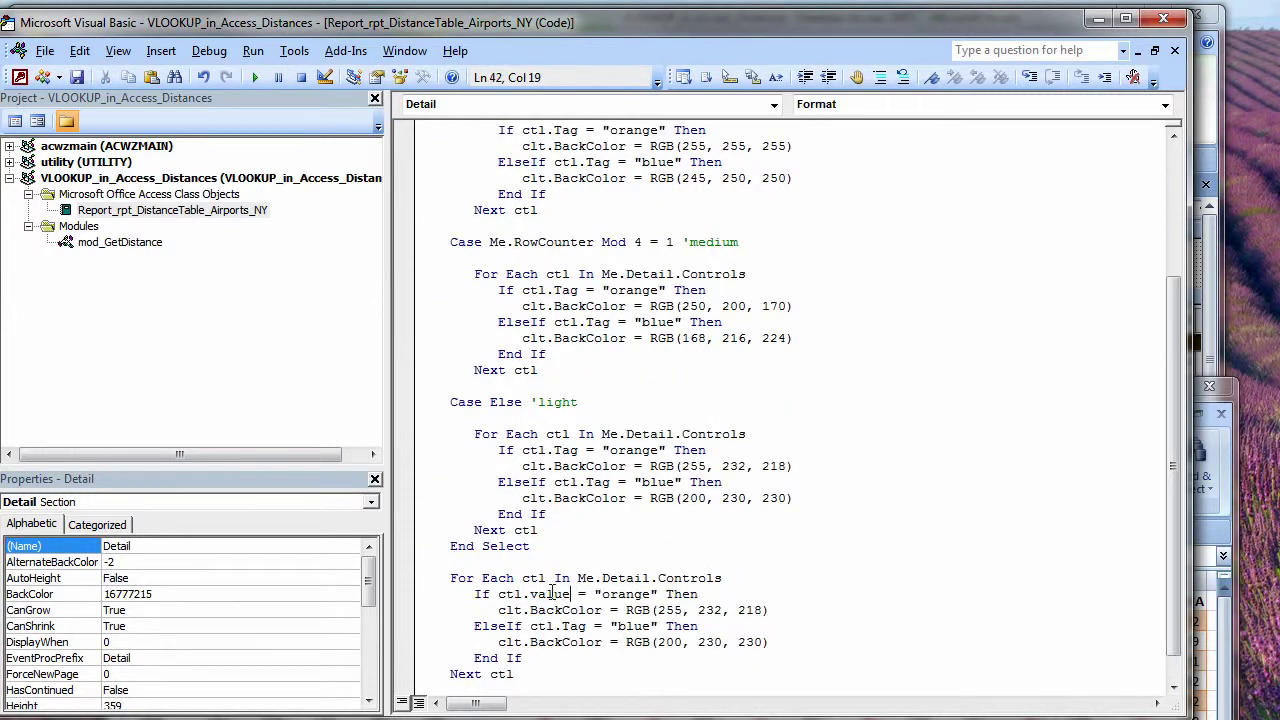
drag(576, 594, 643, 601)
text(<= 50)
key(Delete)
Change the statement under the distance condition to set ForeColor to RGB(255, 0, 0)
drag(562, 610, 530, 610)
text(F)
key(BackSpace)
text(fore)
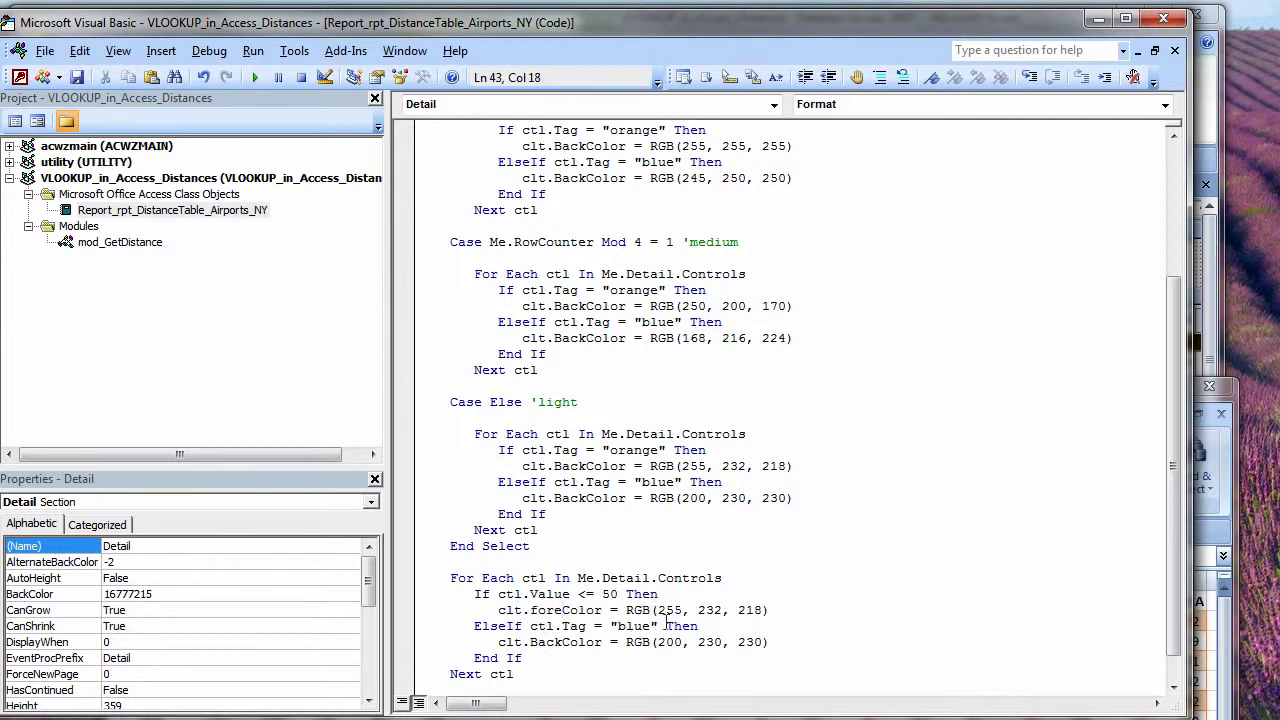
click(703, 610)
double_click(705, 610)
text(0)
double_click(730, 610)
text(0)
Correct clt to ctl in the ForeColor statement and add a line below it setting ctl.FontBold to True
click(760, 610)
key(Return)
key(shift+Right)
key(shift+Right)
text(tl)
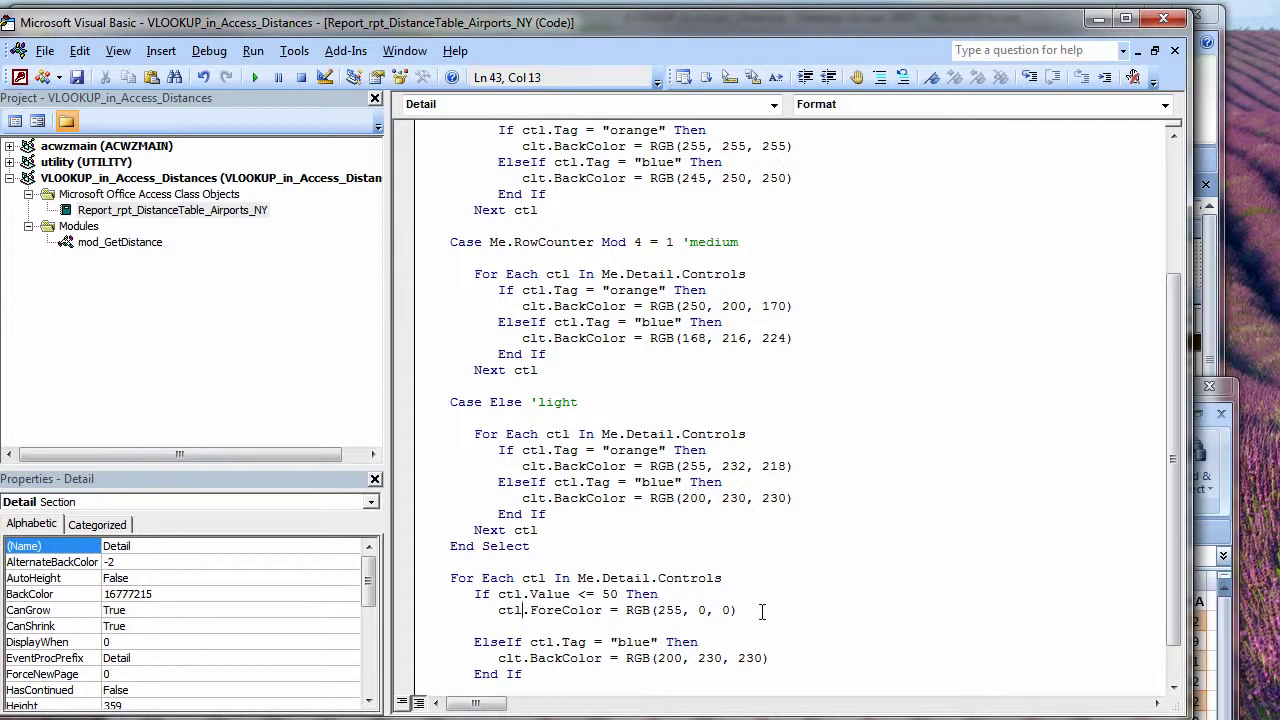
text(ctl.fontbo)
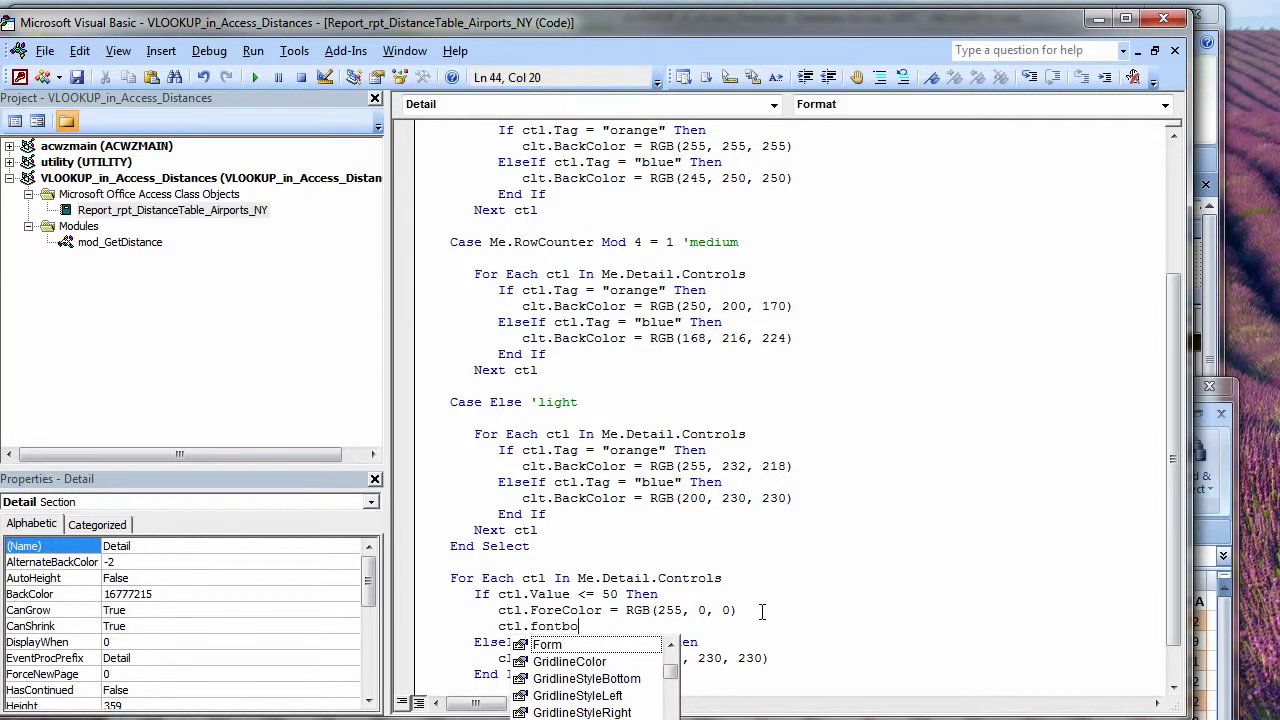
text(l=True)
key(Return)
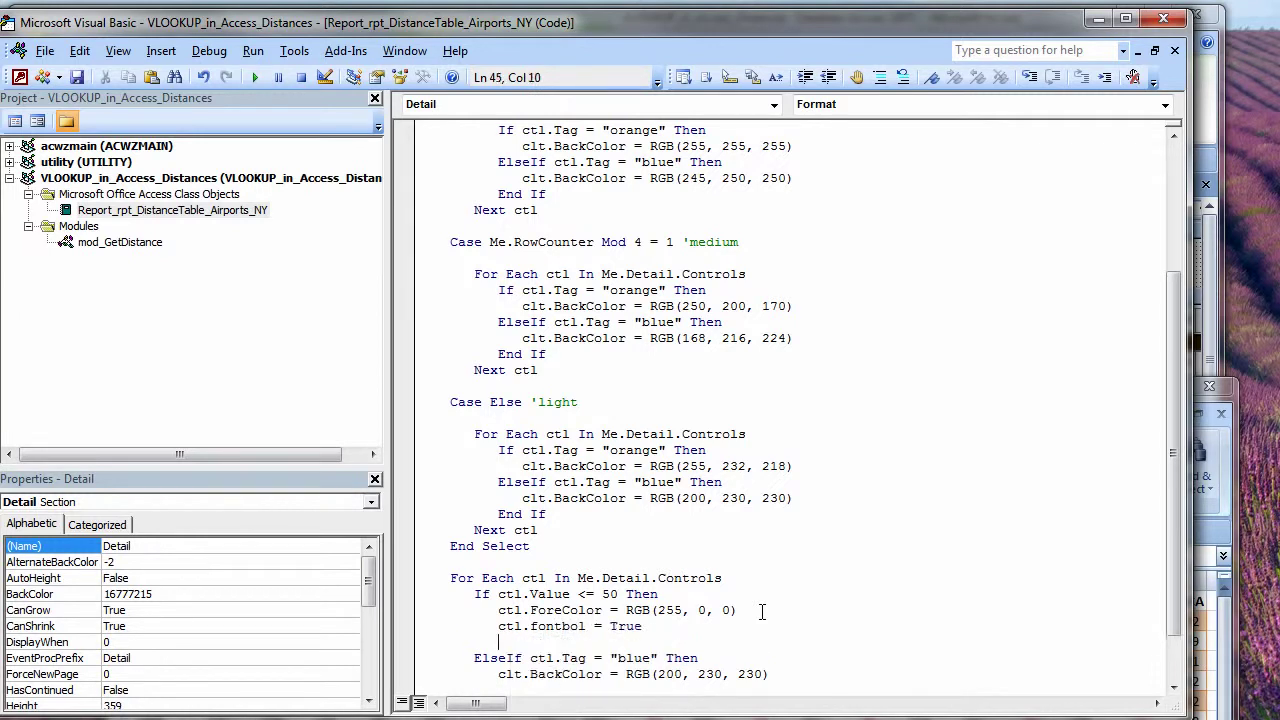
Replace the loop's blue branch with a plain Else containing copies of the ForeColor and FontBold statements, and outdent End If
drag(650, 626, 358, 607)
key(ctrl+c)
drag(506, 658, 768, 674)
key(Delete)
key(ctrl+v)
key(Return)
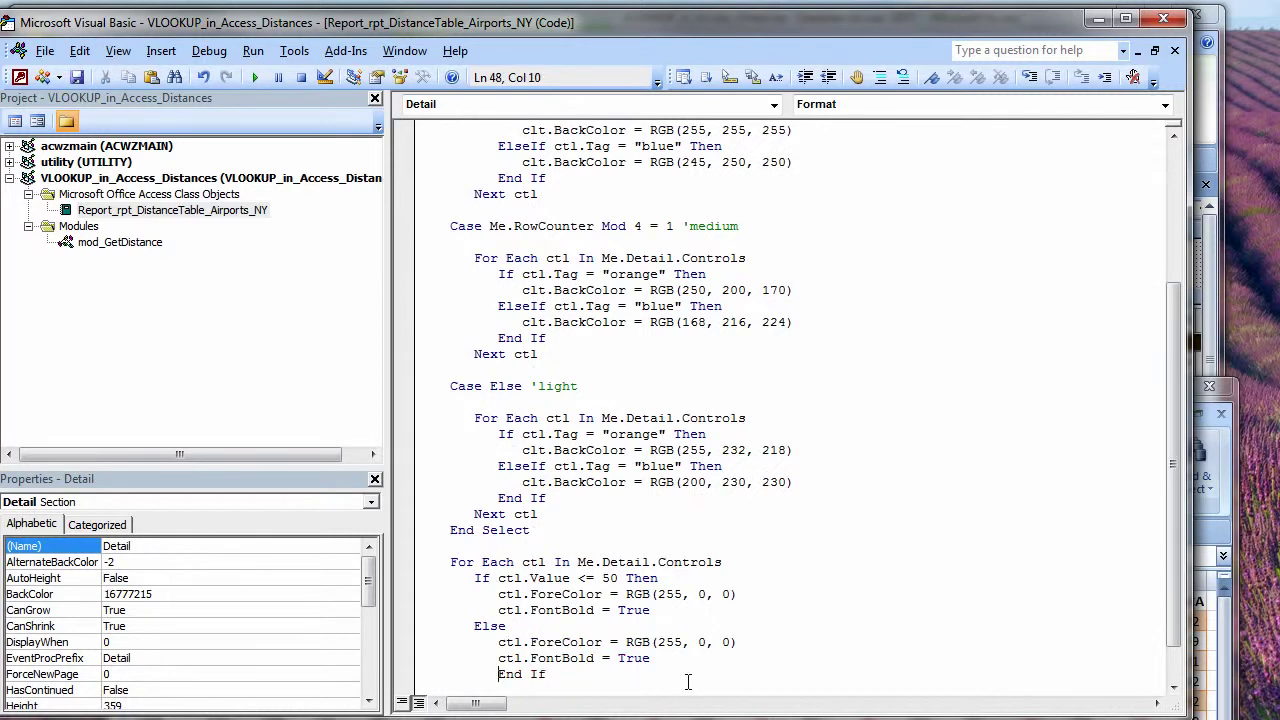
key(shift+Tab)
In the Else branch, set ForeColor to RGB(0, 0, 0) and FontBold to False
double_click(672, 641)
text(0)
click(645, 657)
double_click(634, 657)
text(False)
Compile the project and correct clt to ctl in the white case's orange BackColor statement
key(ctrl+End)
click(209, 50)
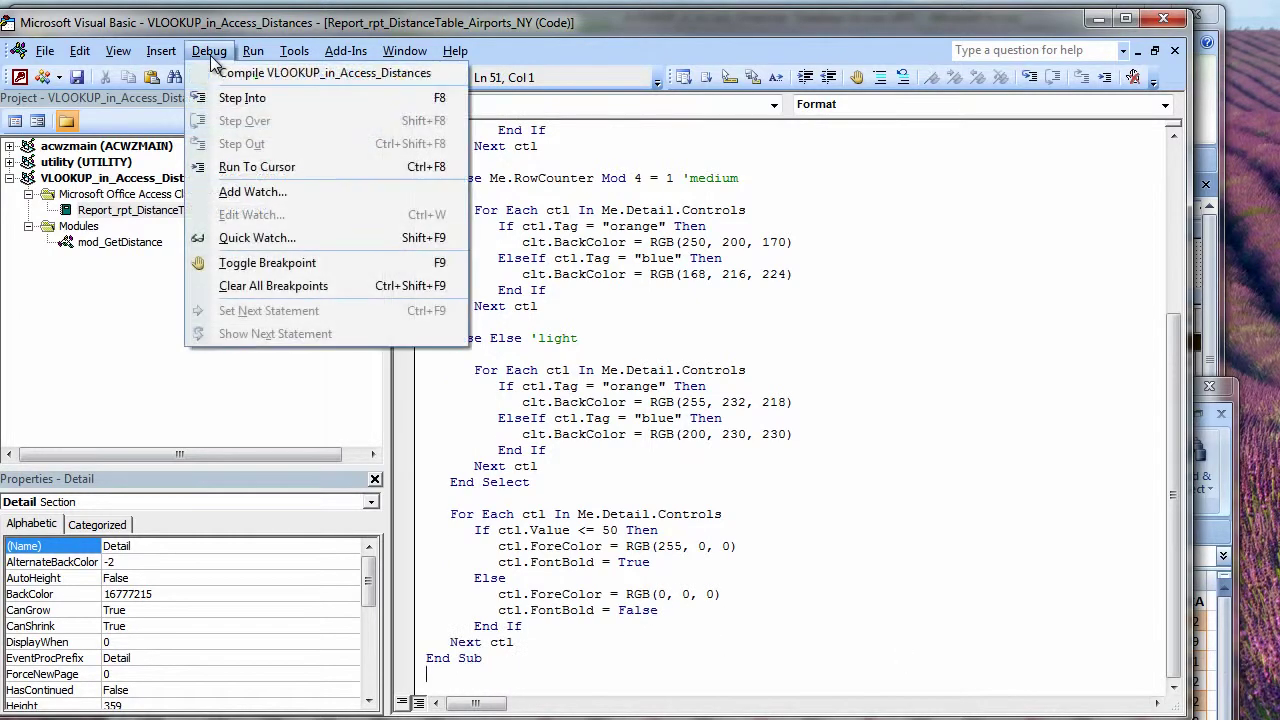
click(232, 74)
click(298, 480)
text(ckColor = RGB(255, 255, 255)
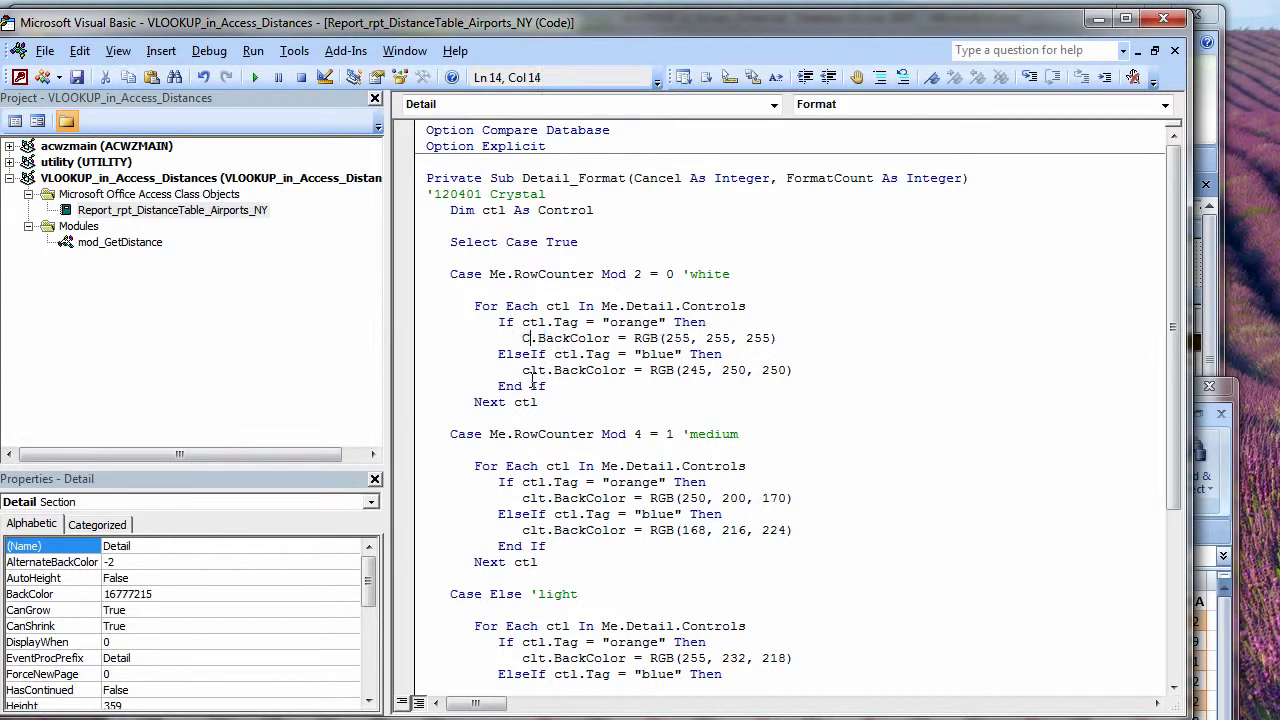
text(TL)
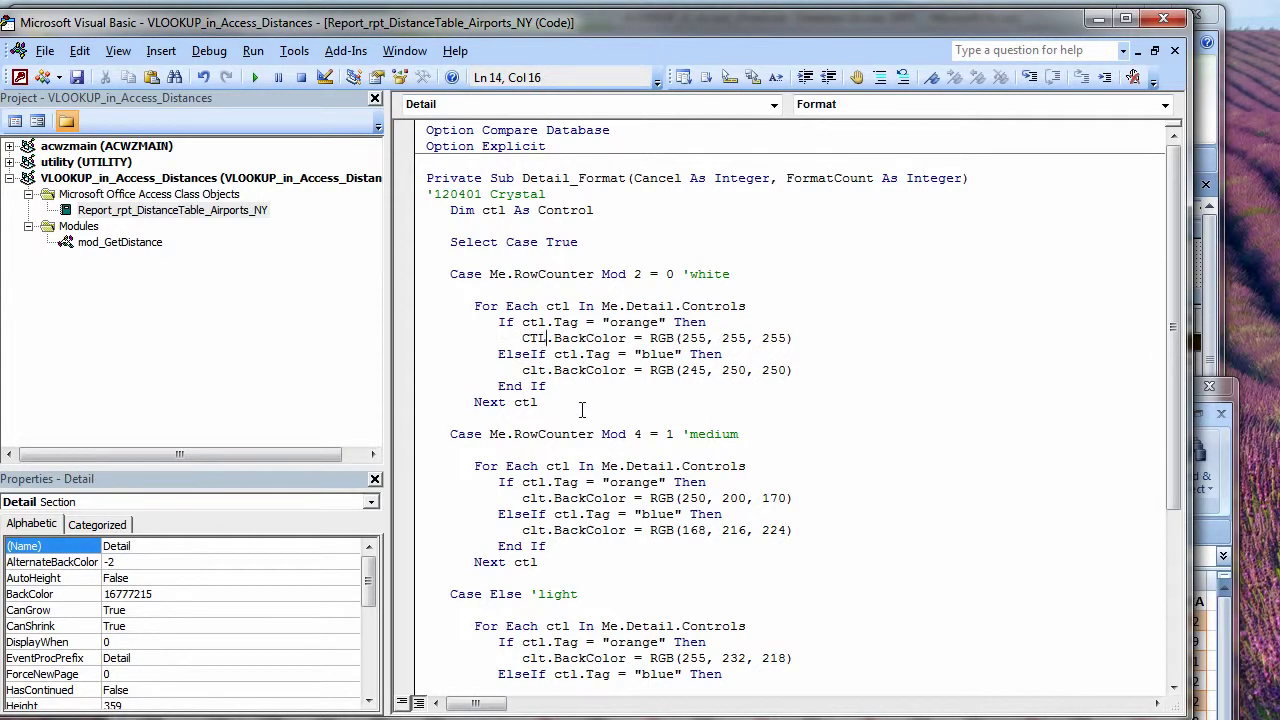
click(581, 411)
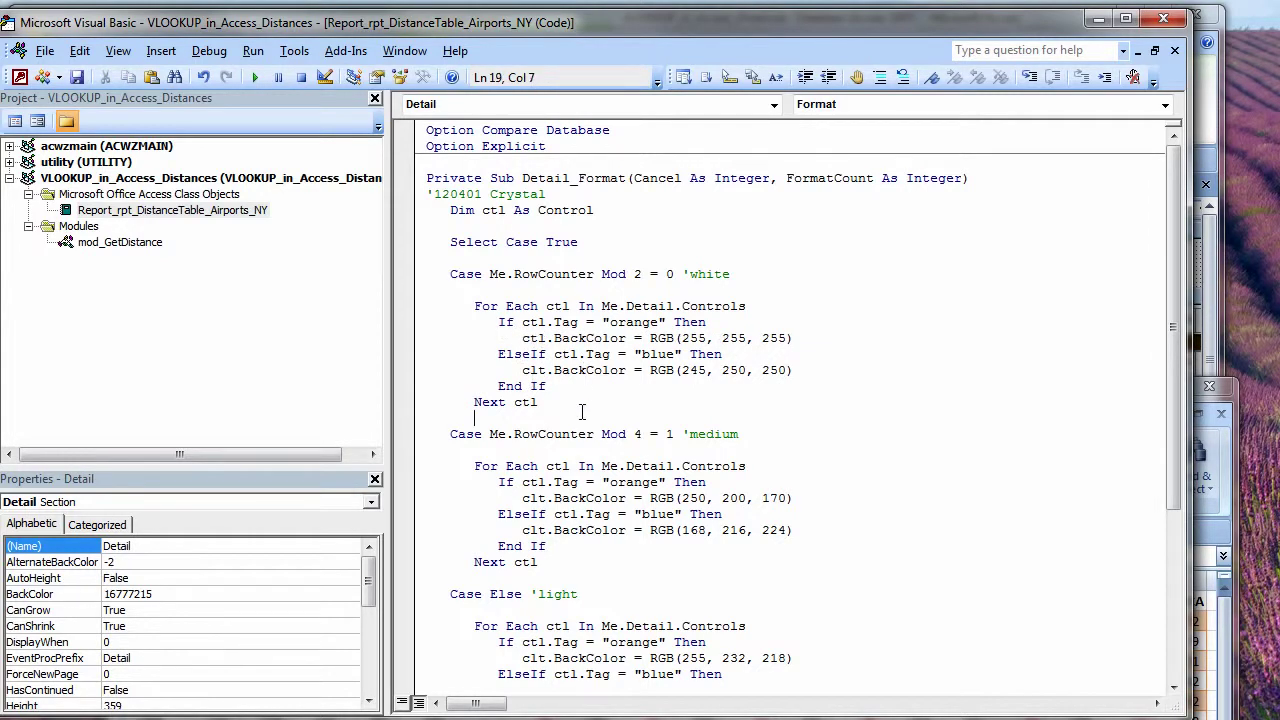
Recompile the project and correct clt to ctl in the white case's blue BackColor statement
click(203, 51)
click(220, 77)
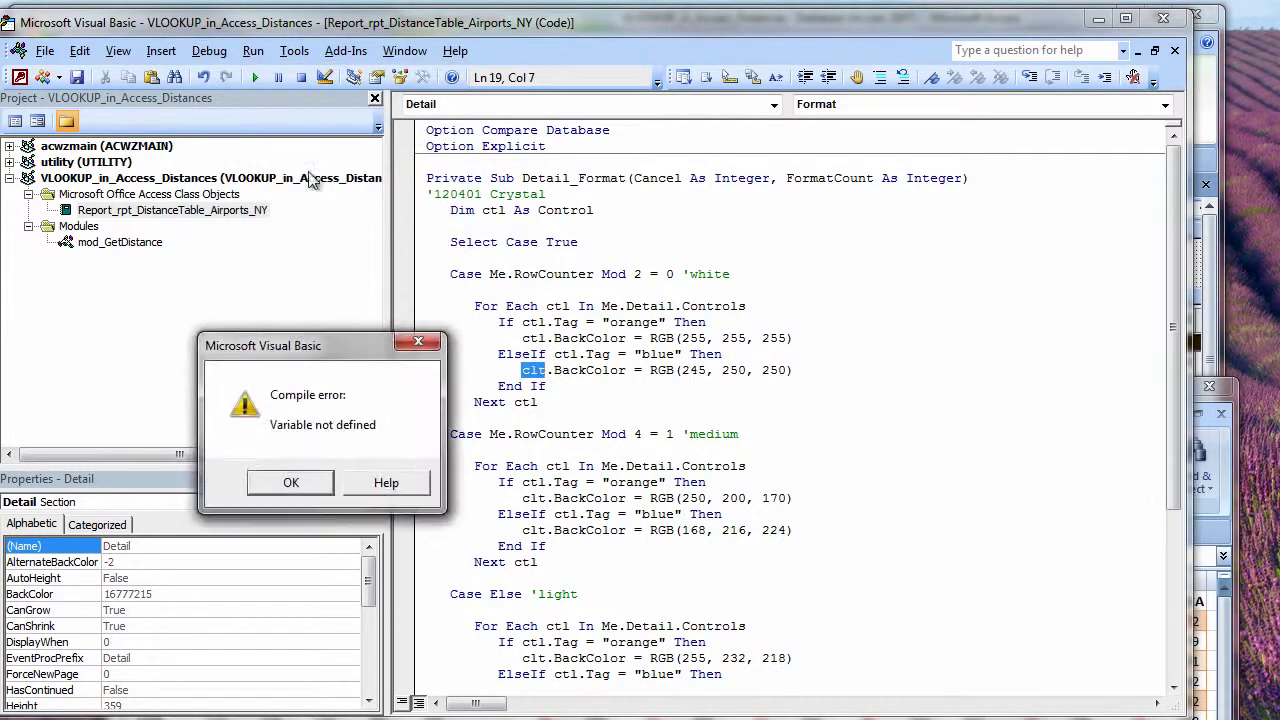
click(300, 483)
text(CTL)
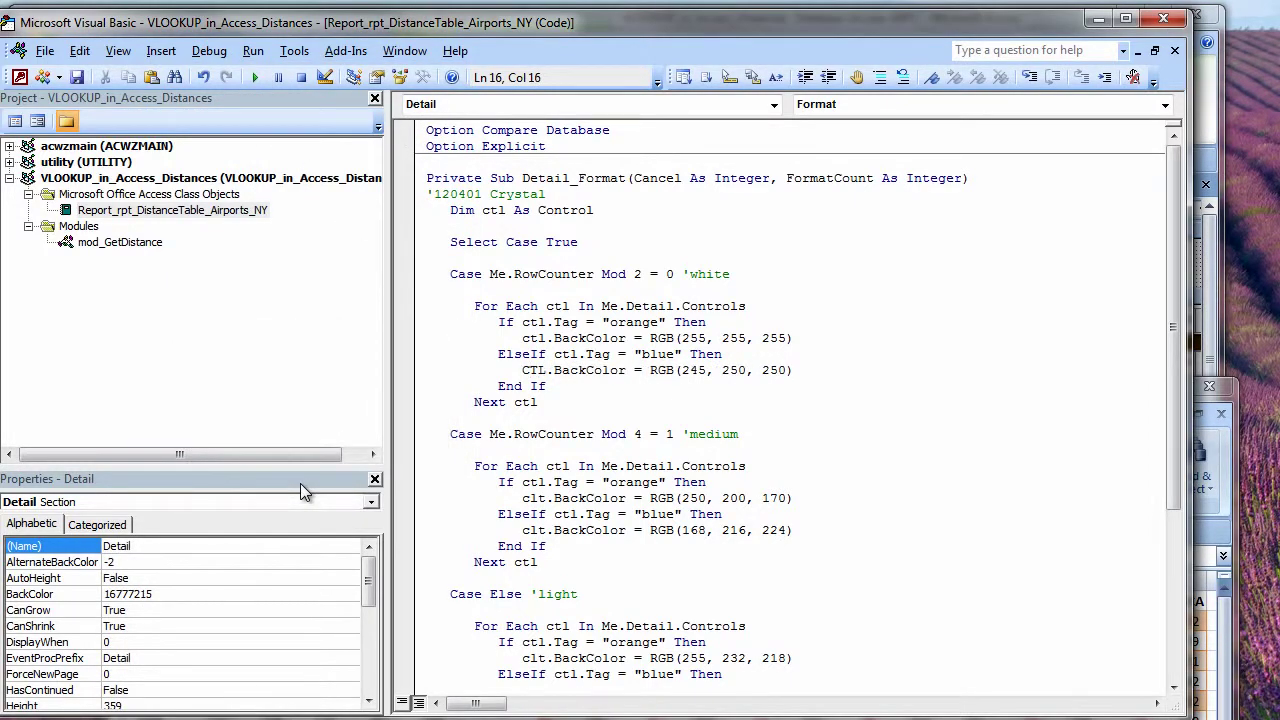
click(500, 466)
Compile once more and replace all remaining occurrences of clt with CTL in the current procedure
click(209, 51)
click(208, 71)
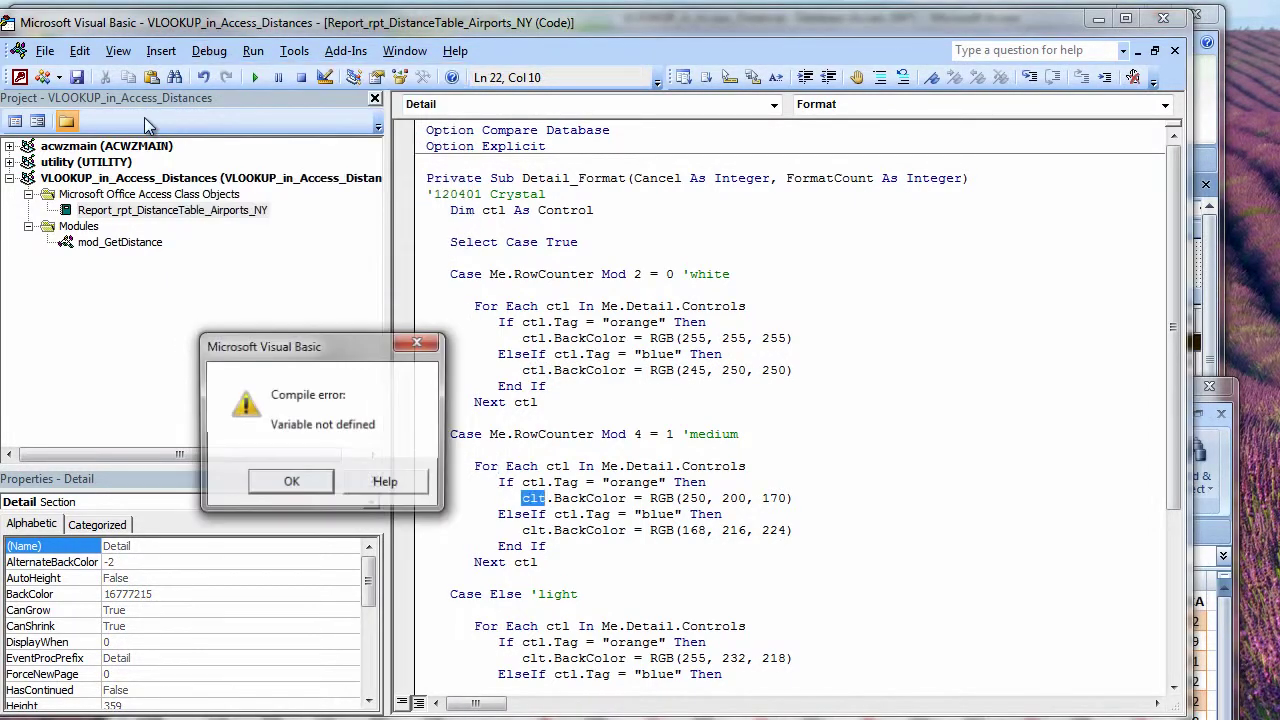
click(288, 483)
key(ctrl+h)
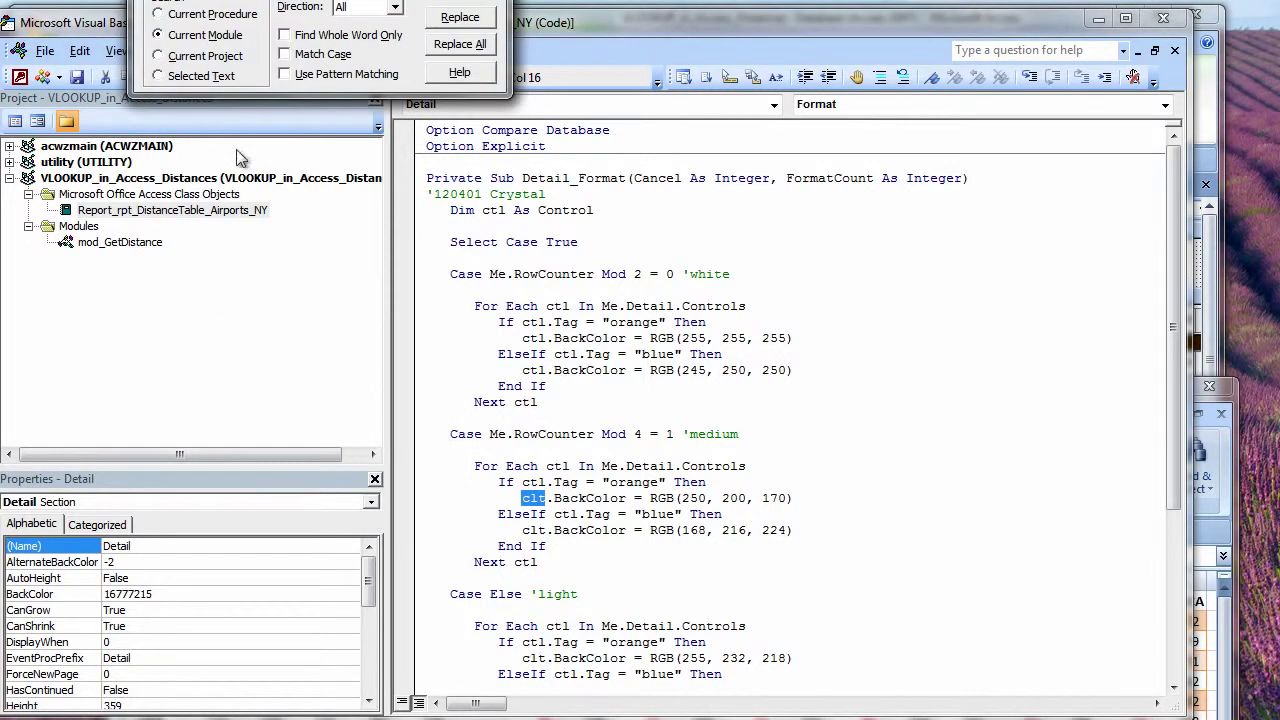
key(Tab)
text(CTL)
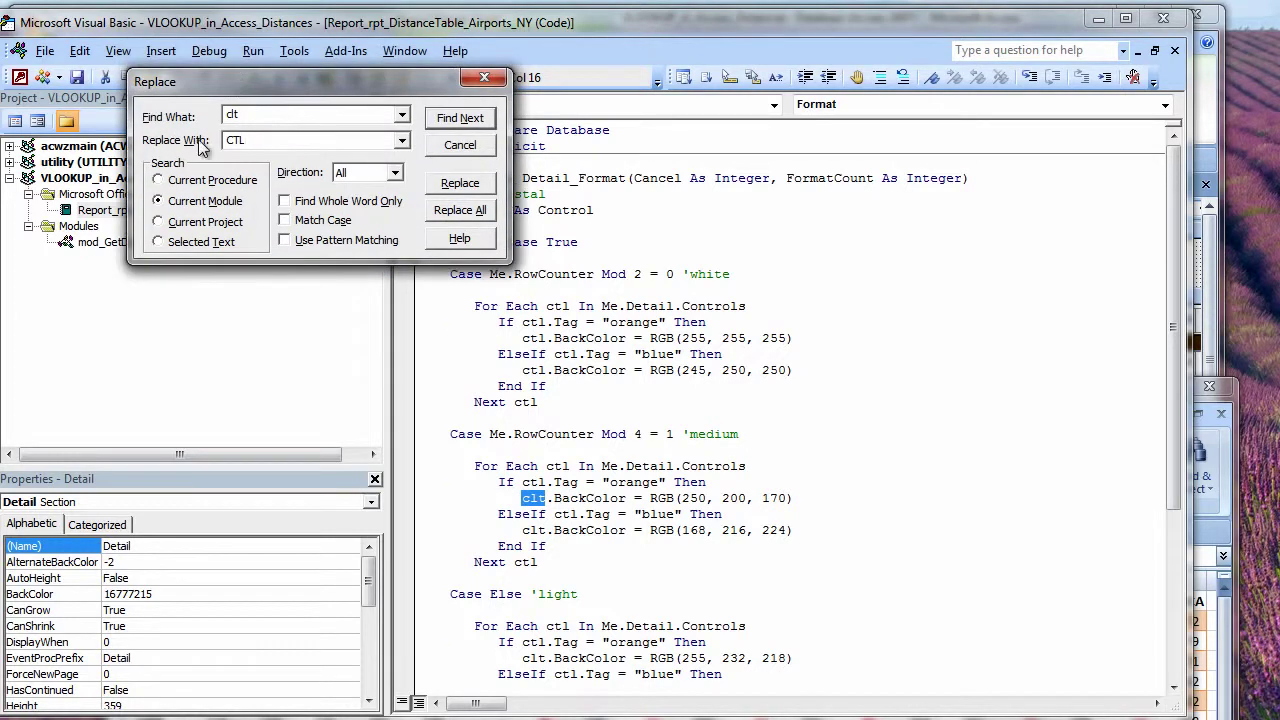
click(159, 180)
click(460, 210)
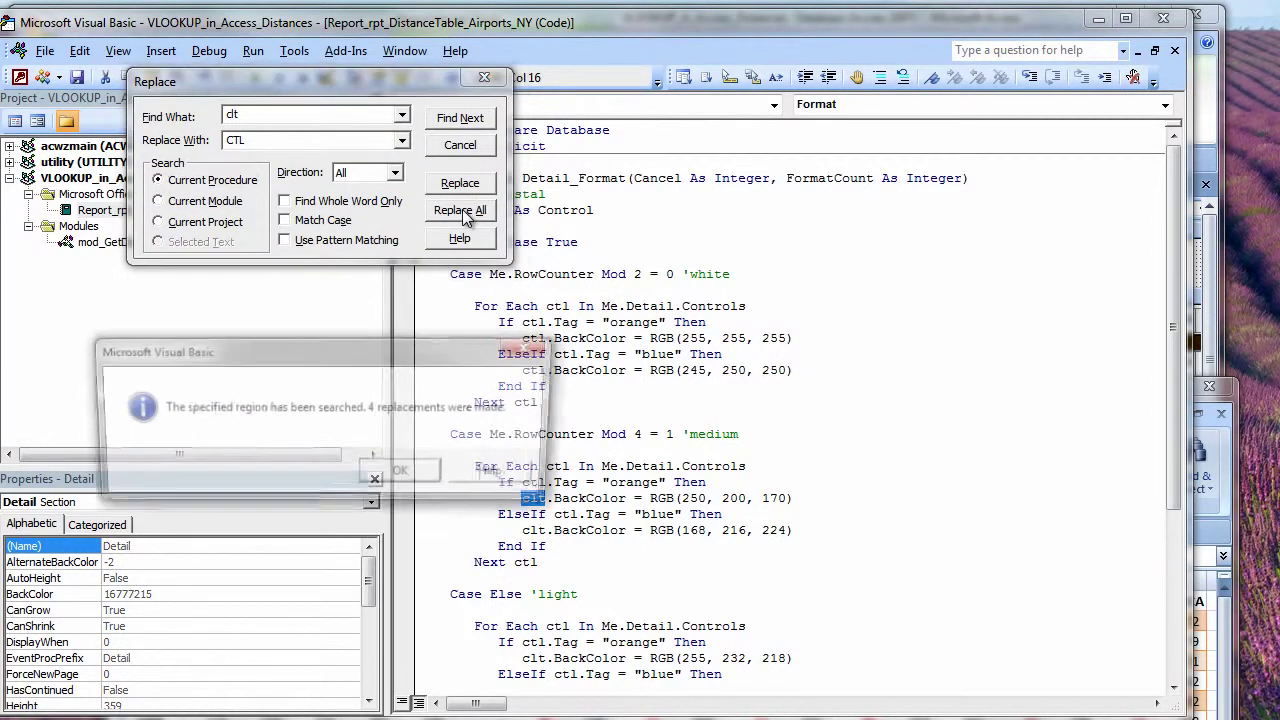
click(402, 477)
Compile the VLOOKUP_in_Access_Distances project again and return to the report design in Access
click(208, 52)
click(222, 73)
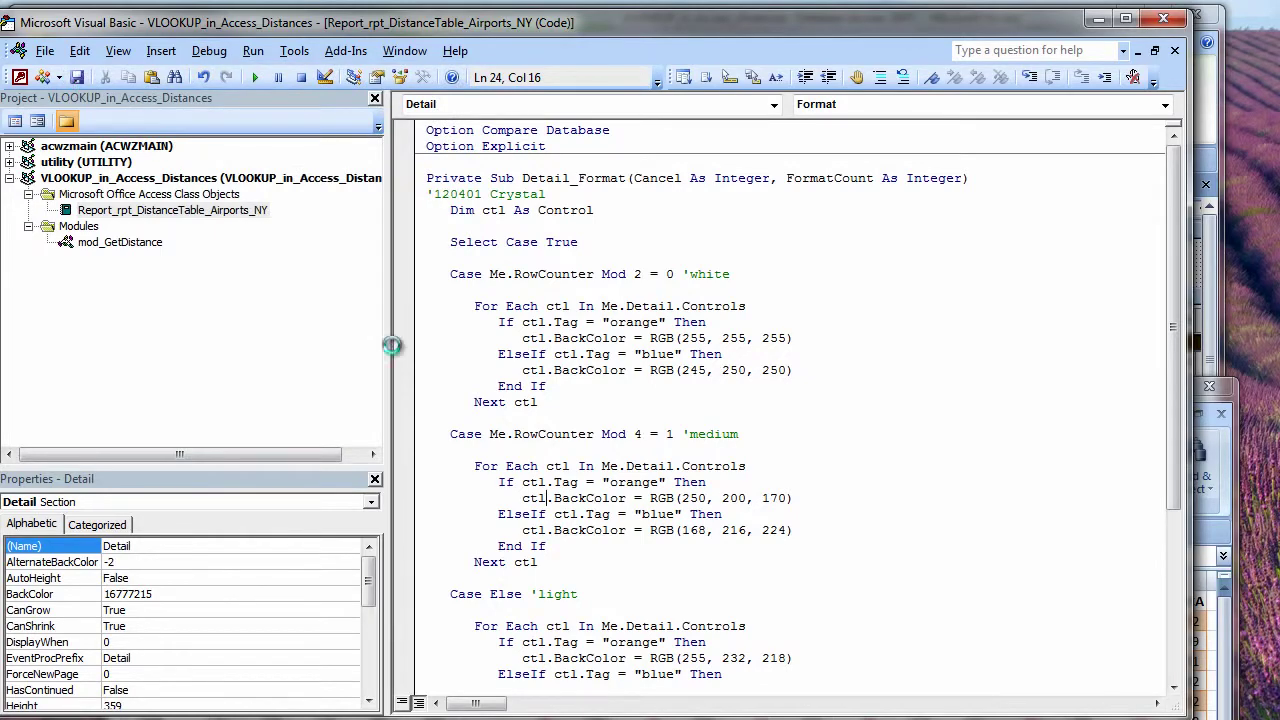
click(1098, 18)
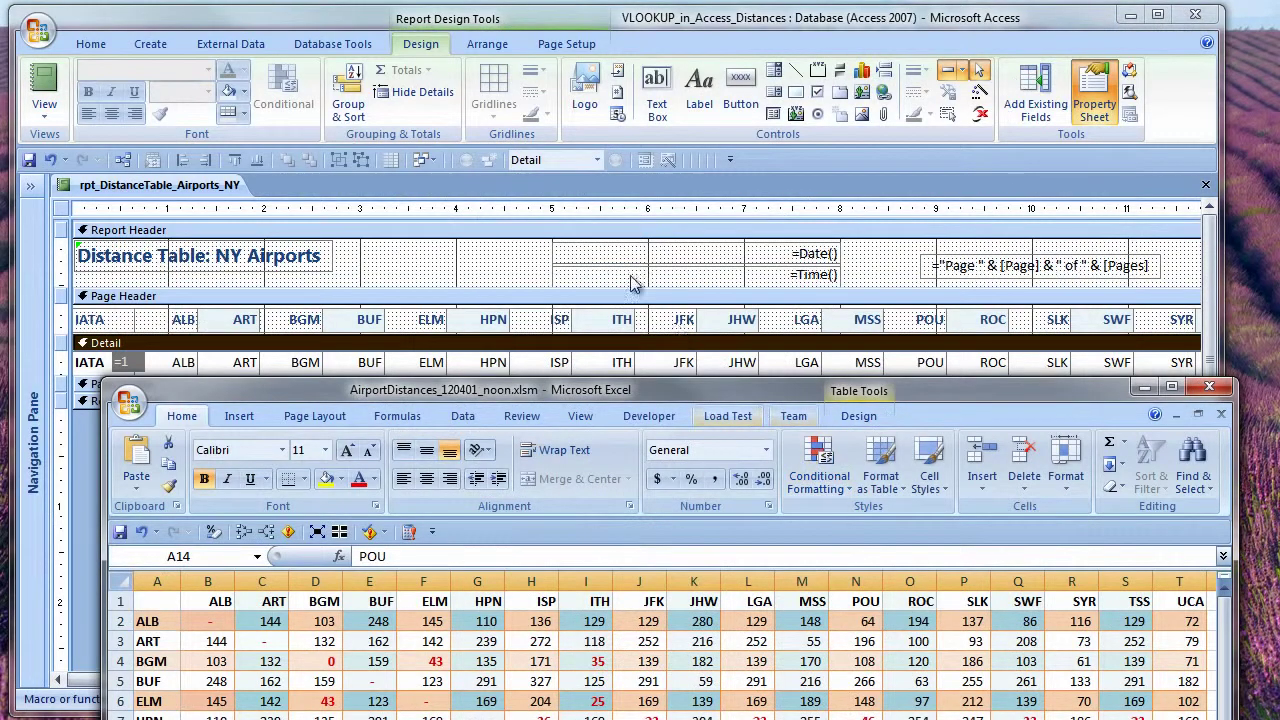
Open rpt_DistanceTable_Airports_NY in Print Preview and switch to the AirportDistances workbook in Excel to compare the formatting
click(193, 190)
right_click(193, 190)
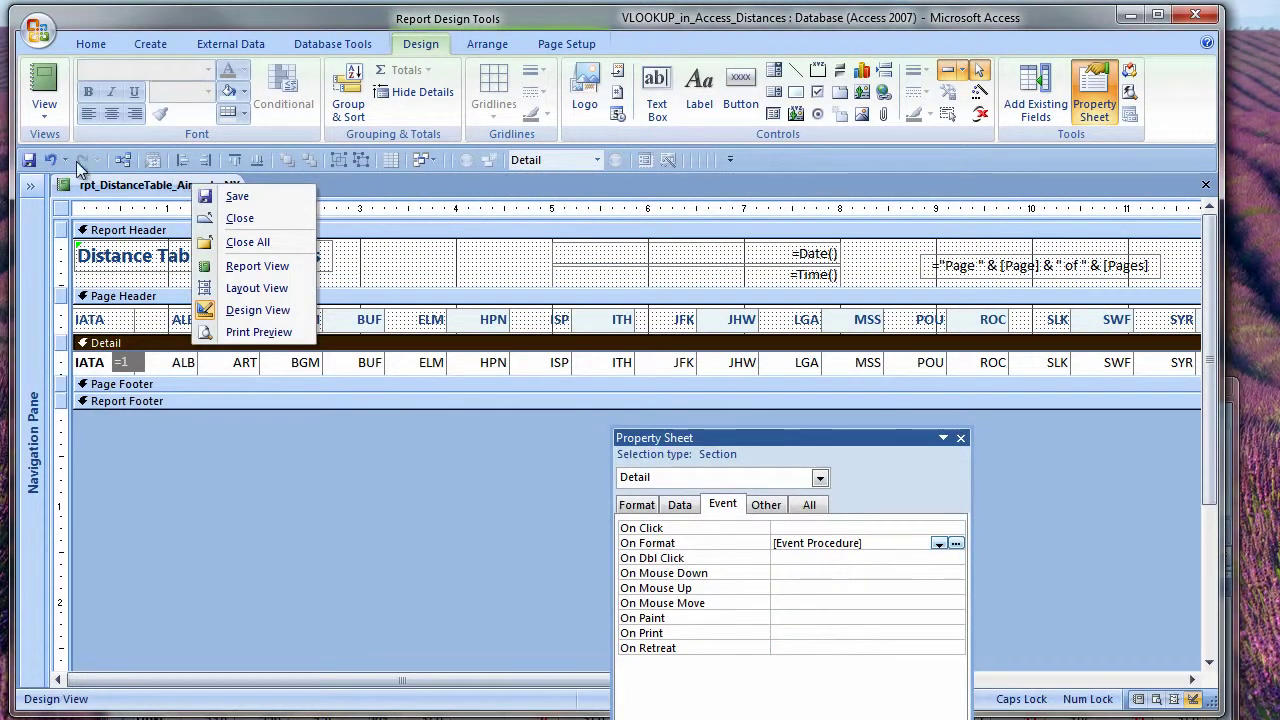
click(259, 332)
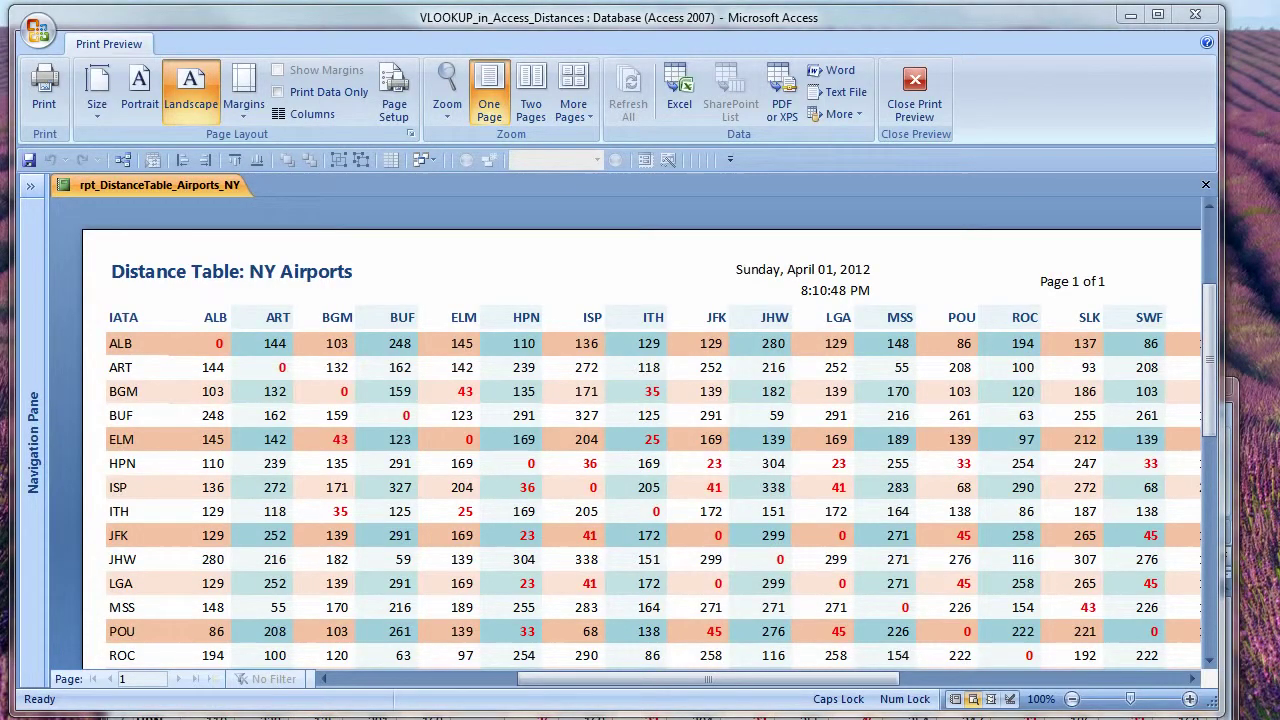
key(alt+Tab)
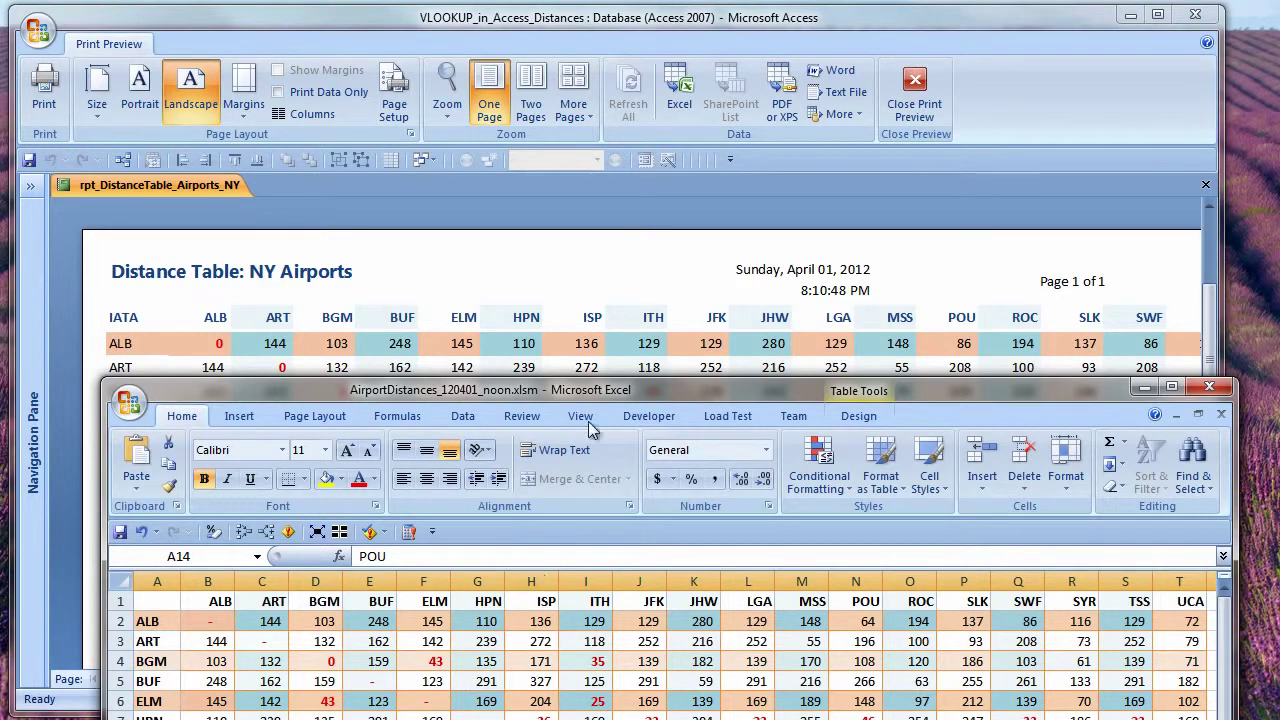
Return the report to Design View and set the line color of all Detail section controls to orange
right_click(192, 189)
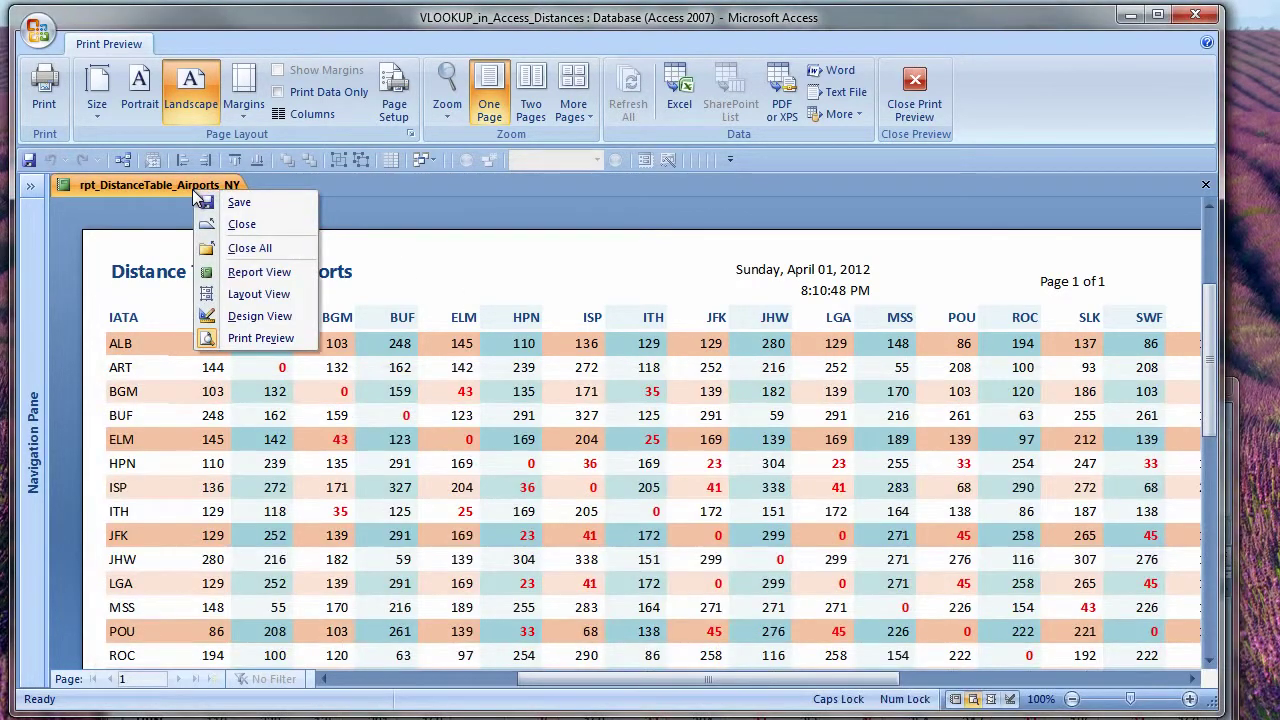
click(270, 340)
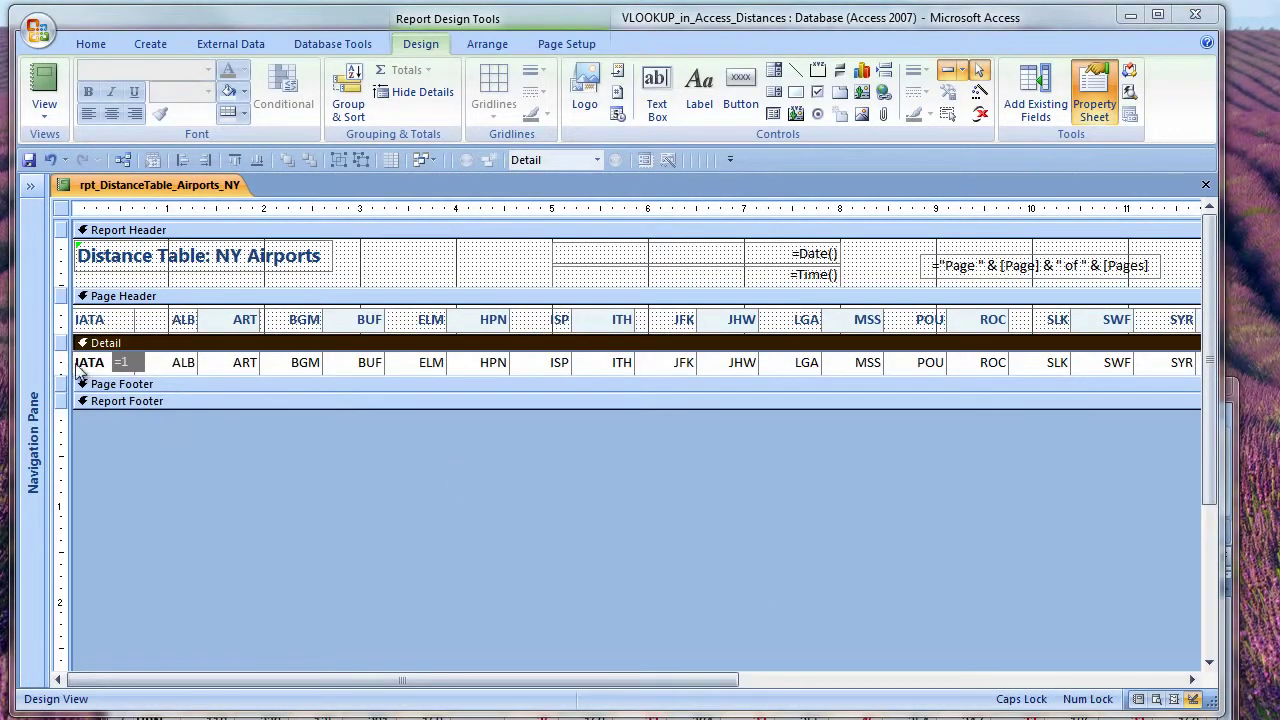
double_click(60, 360)
click(60, 360)
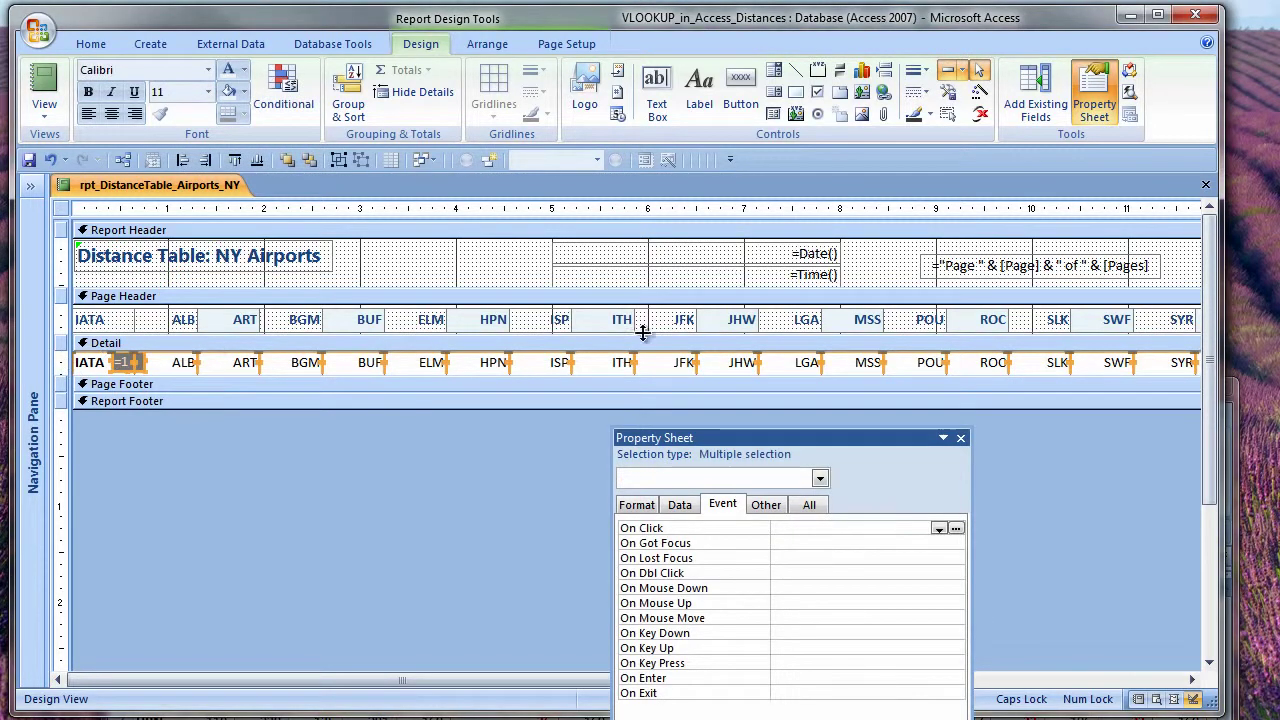
click(929, 114)
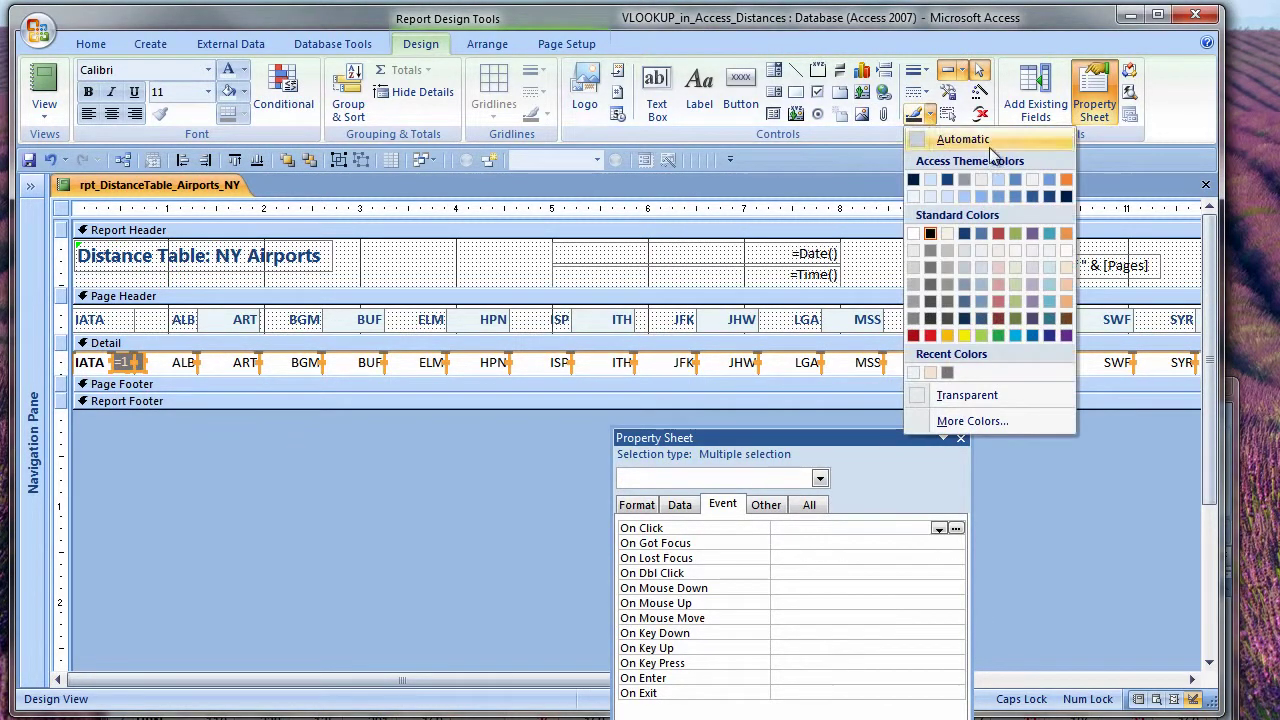
click(1067, 234)
Delete the IATA label from the Page Header and save the report
click(105, 320)
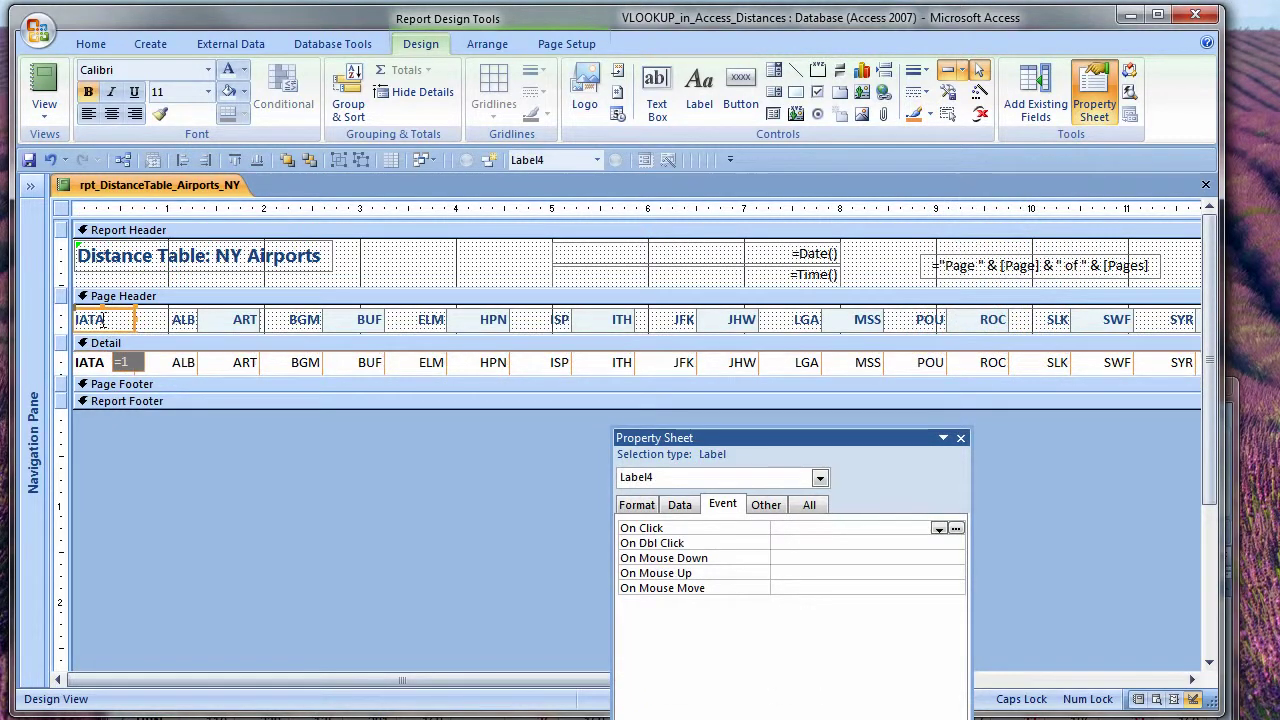
key(Delete)
click(269, 567)
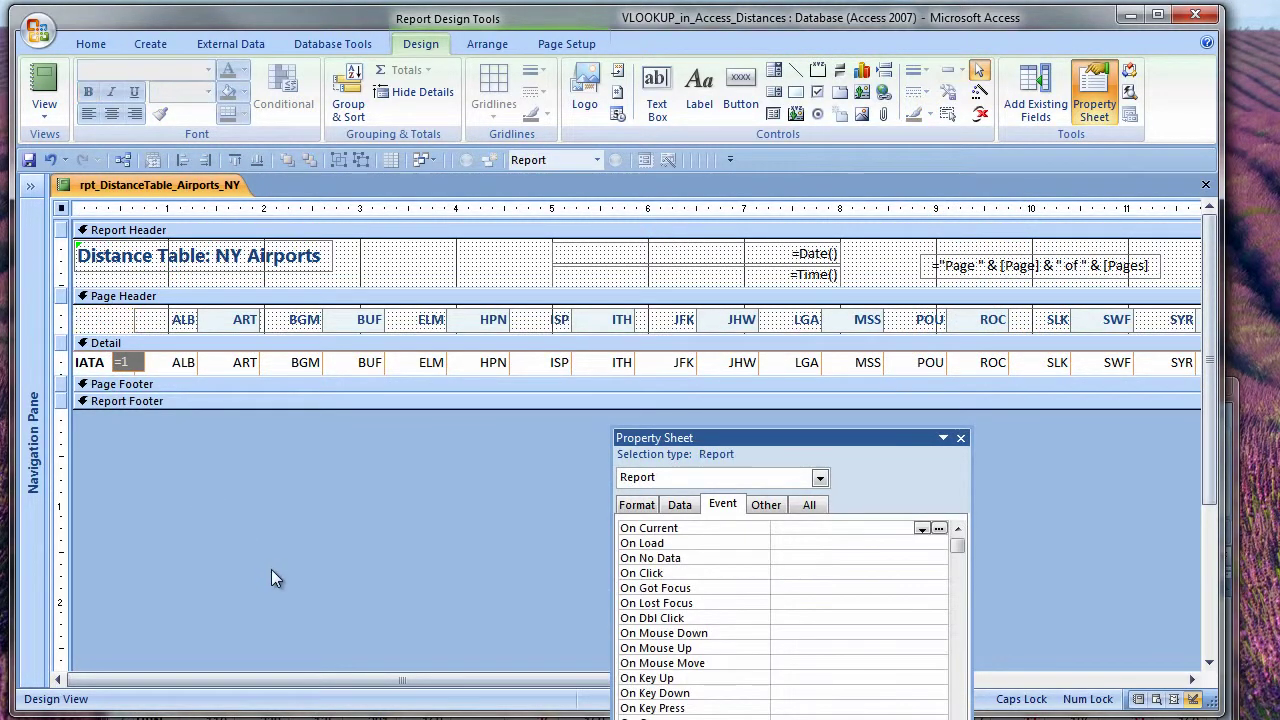
click(28, 162)
Preview the report again and place the Excel workbook window beside its first columns to compare the borders and shading
right_click(175, 187)
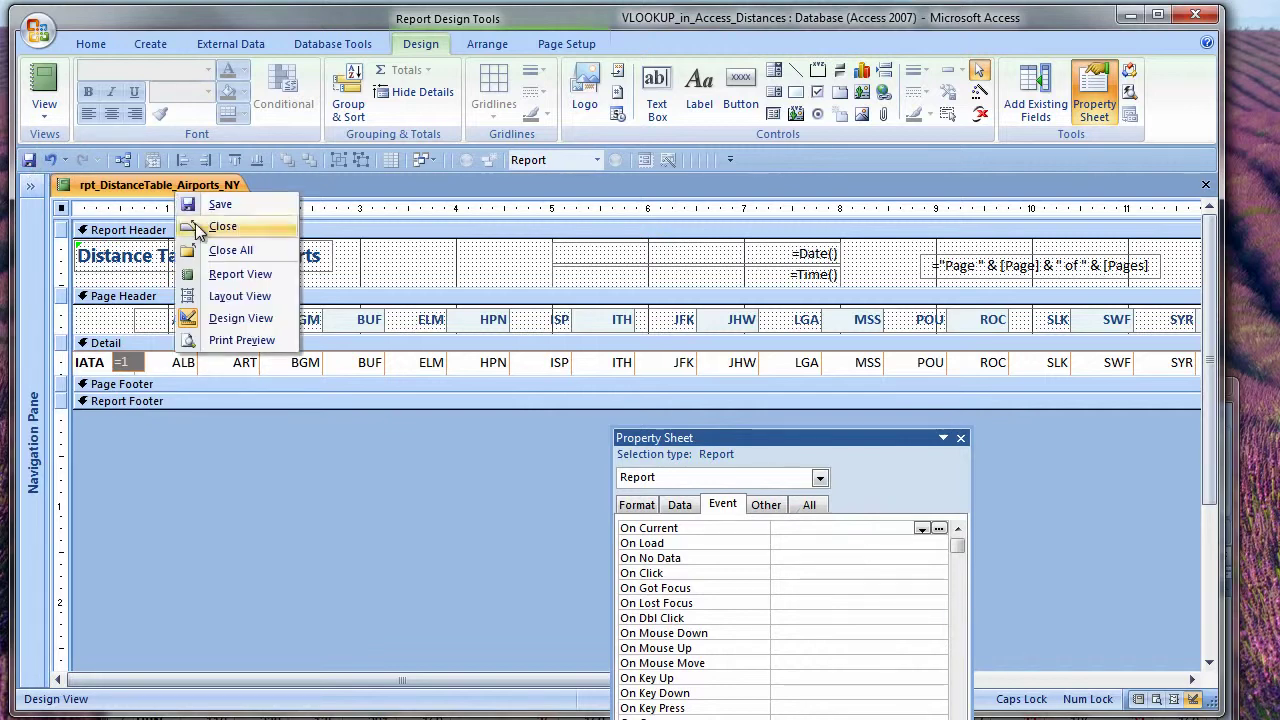
click(283, 343)
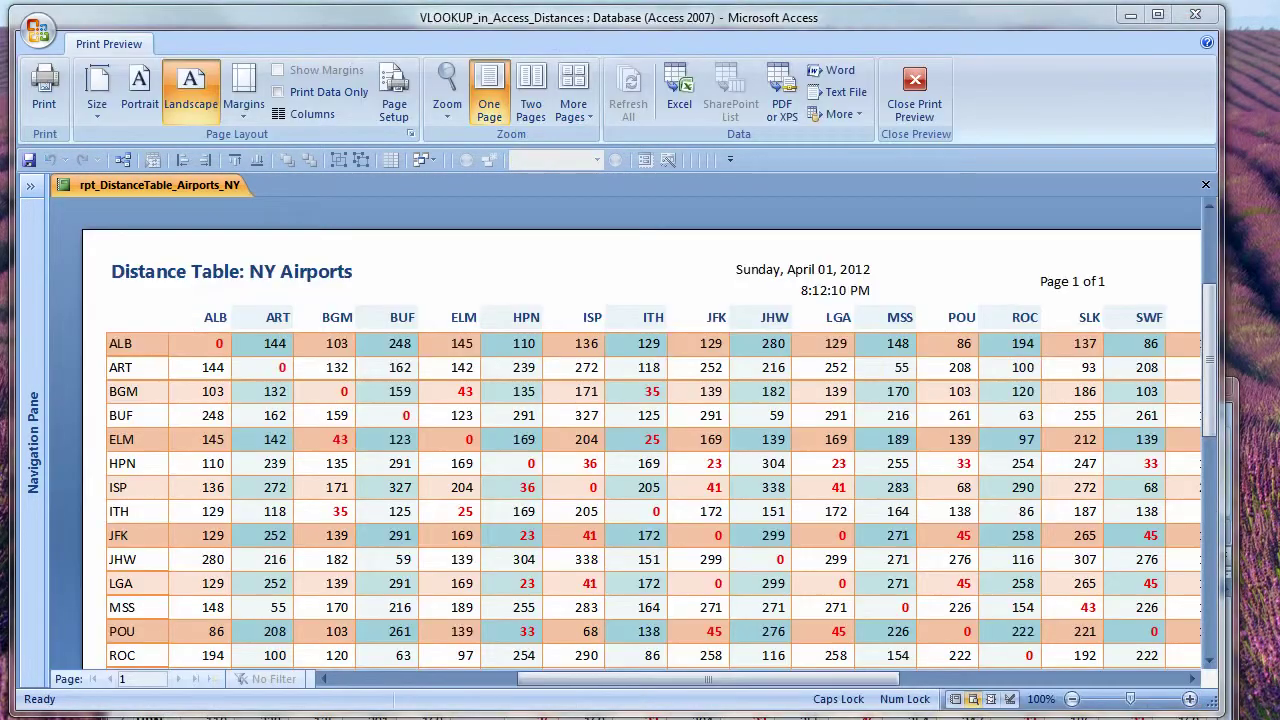
key(alt+Tab)
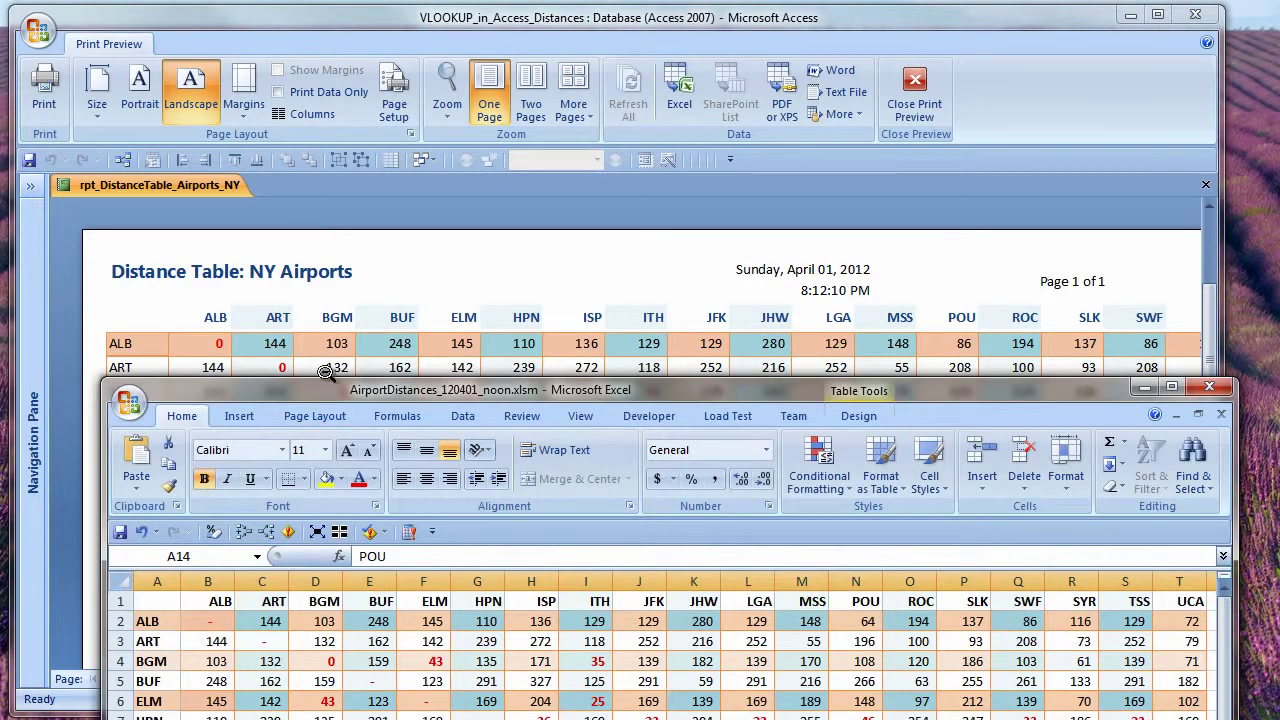
drag(322, 300, 517, 105)
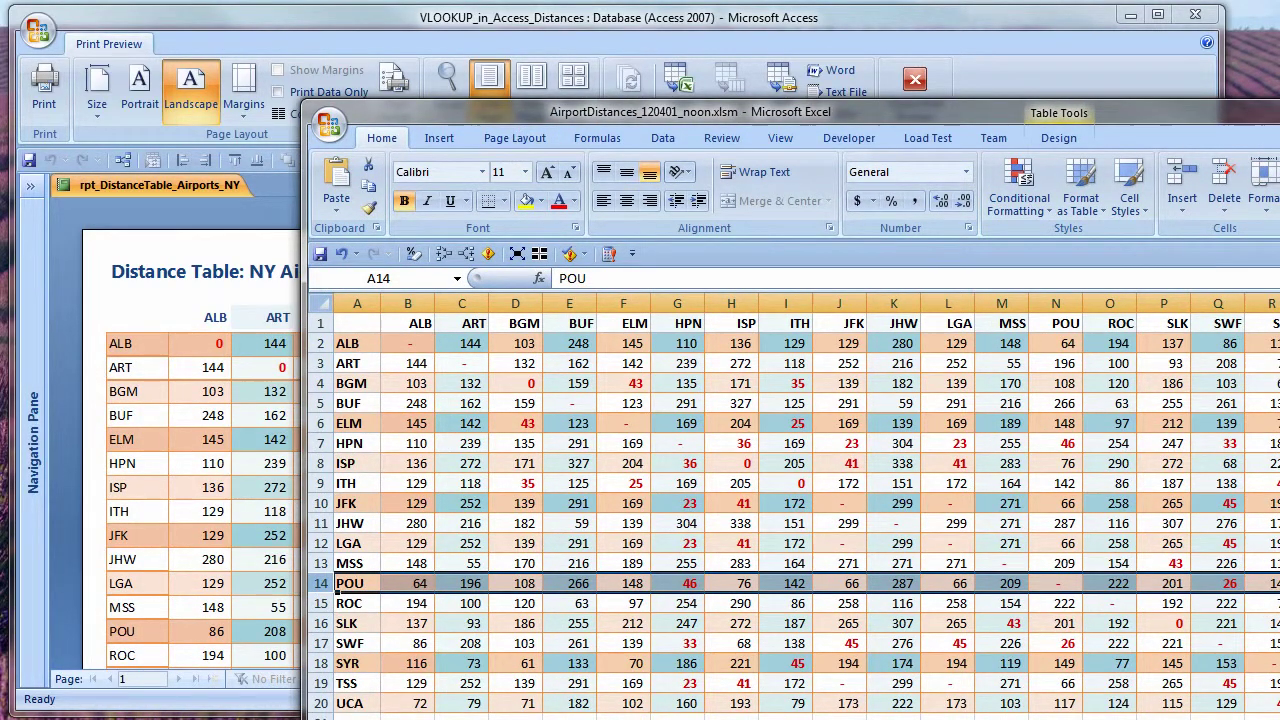